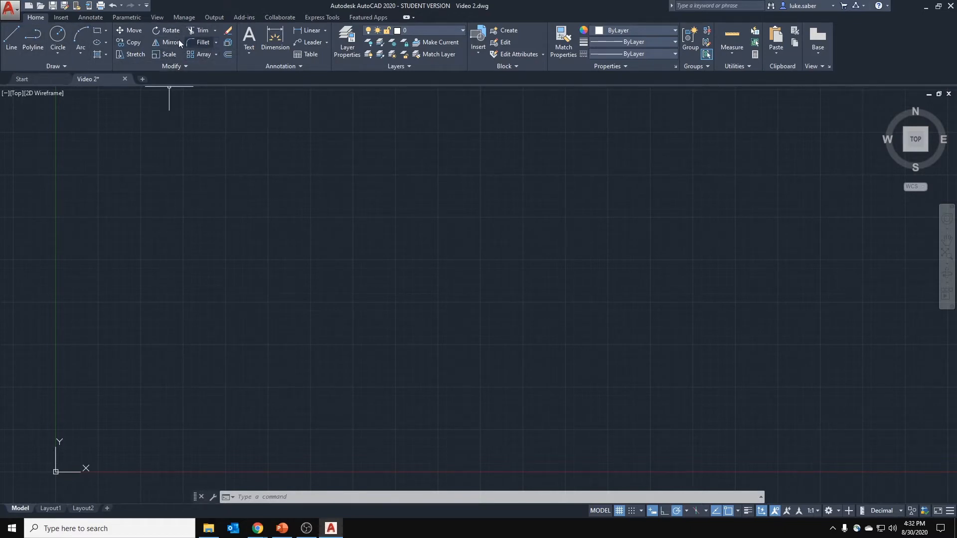
{"action": "left_click", "coordinate": [64, 66]}
{"action": "left_click", "coordinate": [189, 67]}
{"action": "mouse_move", "coordinate": [175, 348]}
{"action": "middle_mouse_down"}
{"action": "mouse_move", "coordinate": [203, 336]}
{"action": "mouse_move", "coordinate": [210, 281]}
{"action": "middle_mouse_up"}
{"action": "scroll", "coordinate": [210, 282], "scroll_direction": "up", "scroll_amount": 2}
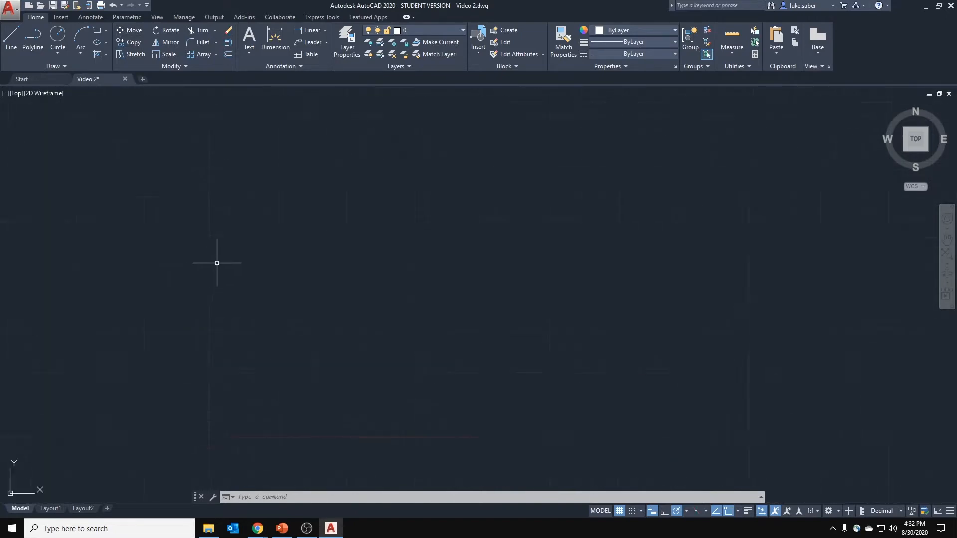
{"action": "scroll", "coordinate": [319, 235], "scroll_direction": "down", "scroll_amount": 2}
{"action": "scroll", "coordinate": [399, 219], "scroll_direction": "up", "scroll_amount": 3}
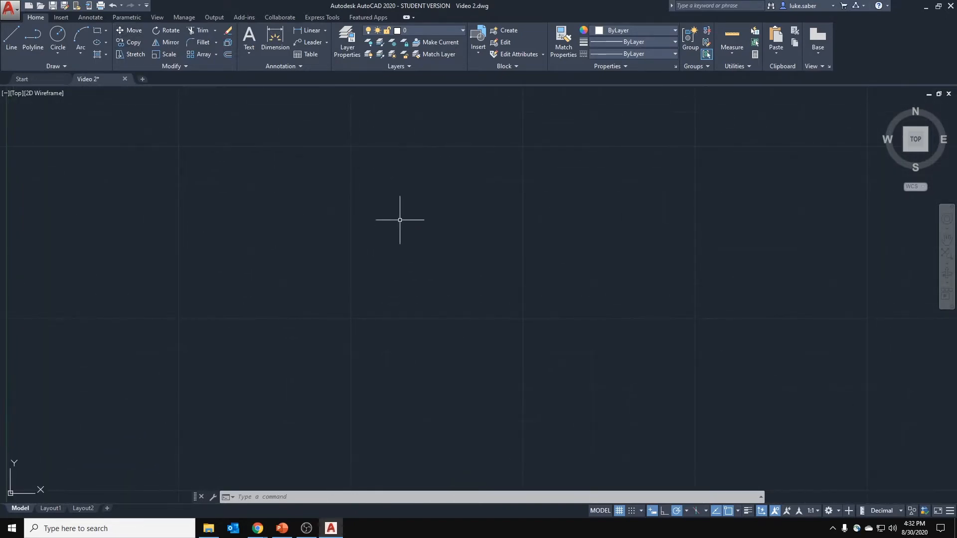
{"action": "middle_click_drag", "start_coordinate": [201, 308], "coordinate": [260, 274]}
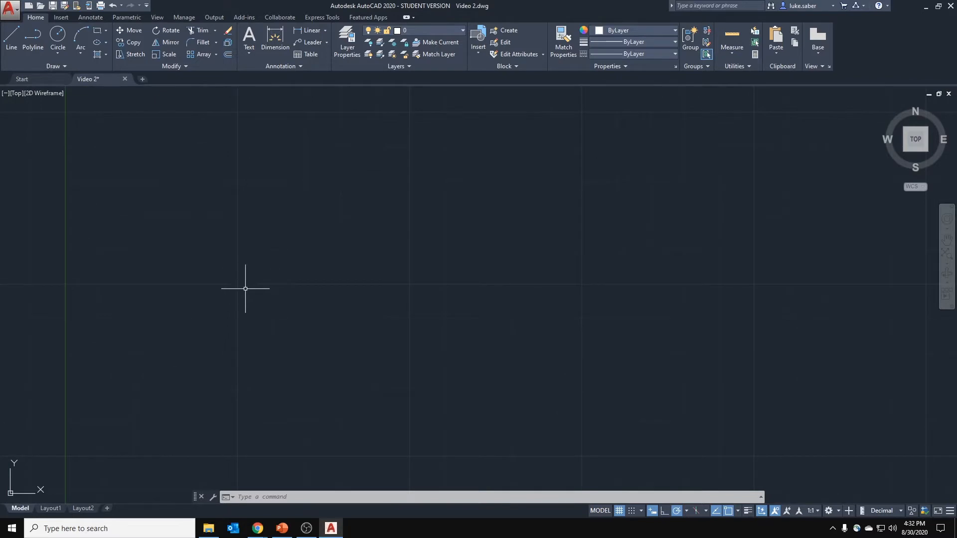
{"action": "scroll", "coordinate": [282, 274], "scroll_direction": "down", "scroll_amount": 2}
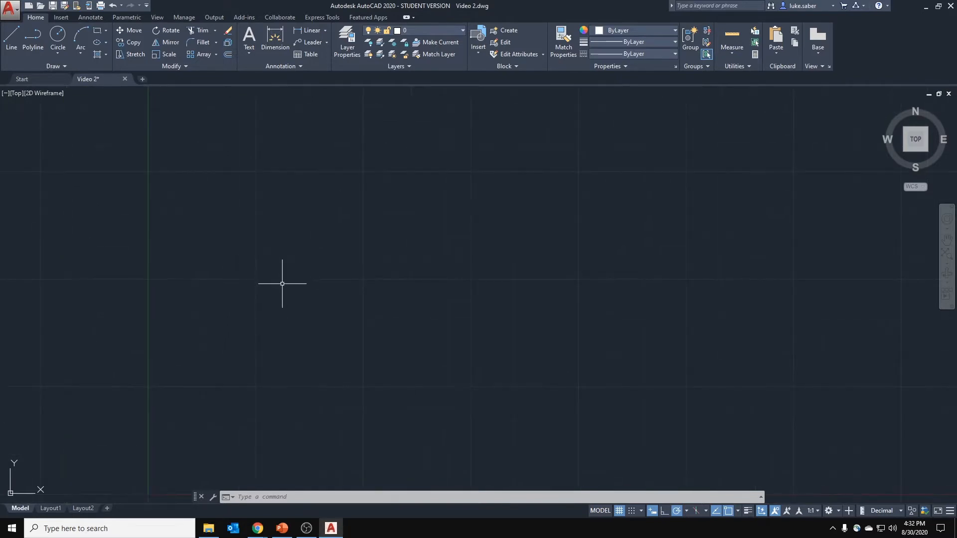
{"action": "middle_click_drag", "start_coordinate": [282, 284], "coordinate": [233, 199]}
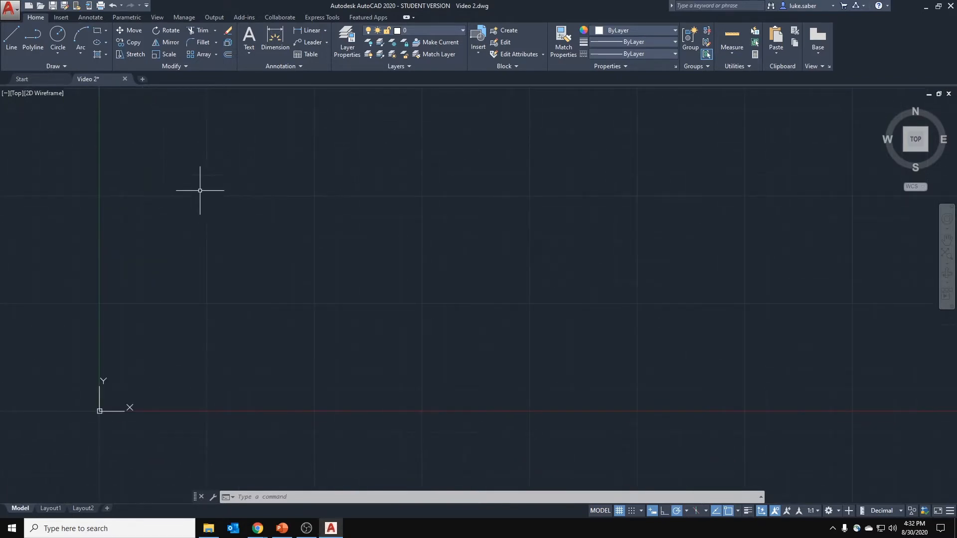
{"action": "left_click", "coordinate": [221, 272]}
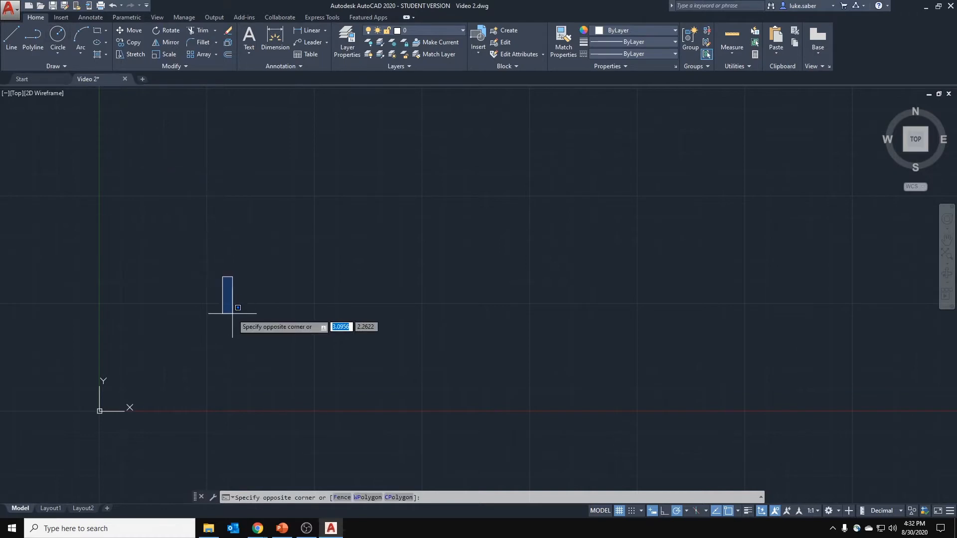
{"action": "left_click", "coordinate": [230, 316]}
Step: Draw a circle with a radius of about 0.91 above and to the right of the drawing origin
{"action": "left_click", "coordinate": [58, 35]}
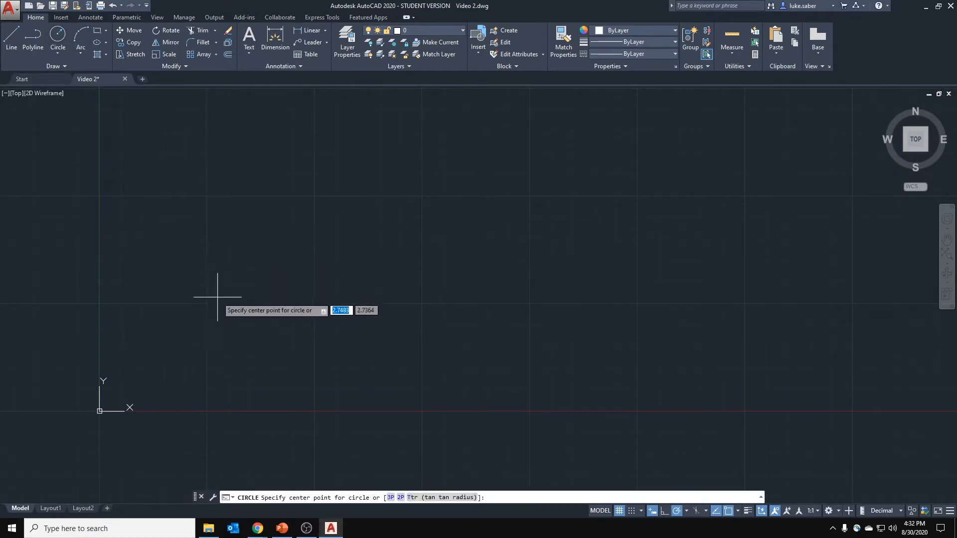
{"action": "left_click", "coordinate": [219, 323]}
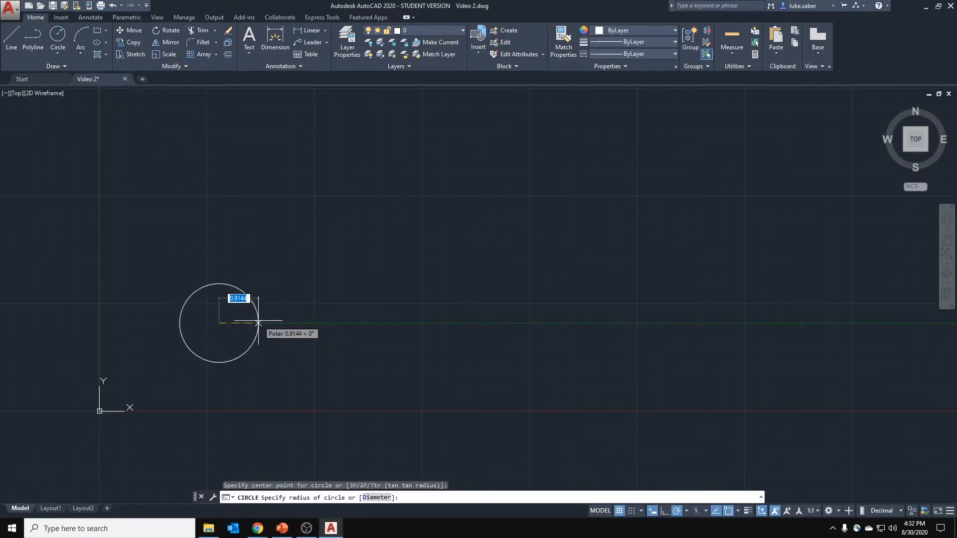
{"action": "left_click", "coordinate": [258, 323]}
{"action": "scroll", "coordinate": [219, 305], "scroll_direction": "up", "scroll_amount": 4}
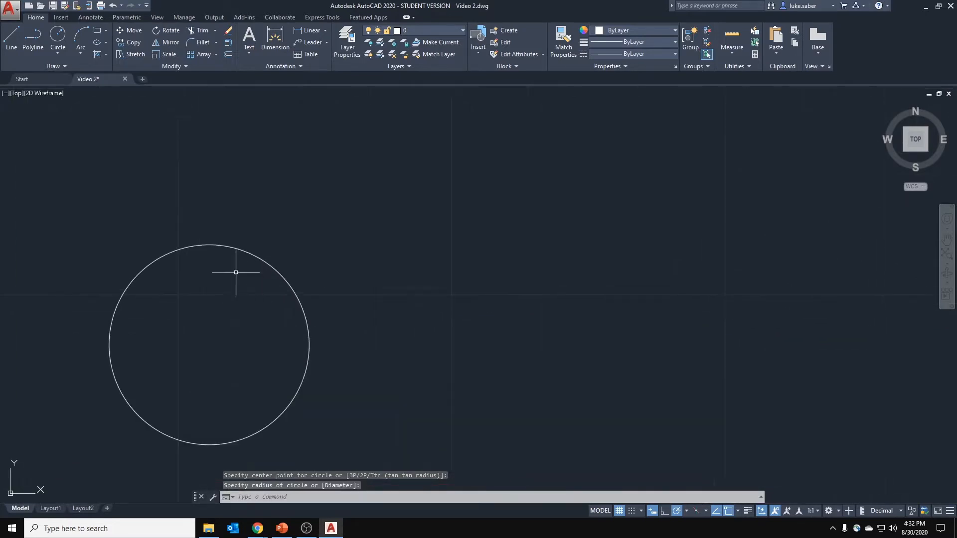
Step: Draw a line at 45° from the circle's center to its circumference
{"action": "middle_click_drag", "start_coordinate": [117, 150], "coordinate": [163, 78]}
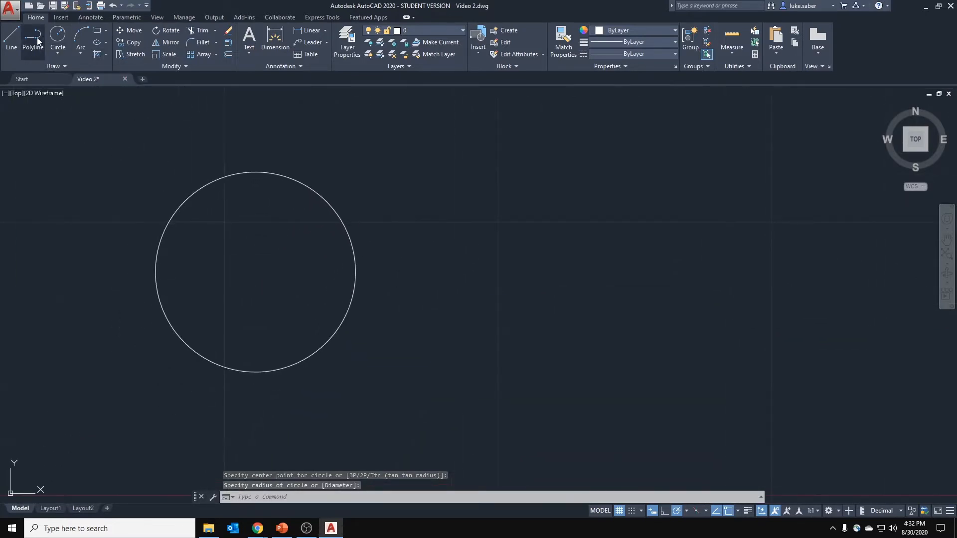
{"action": "left_click", "coordinate": [14, 38]}
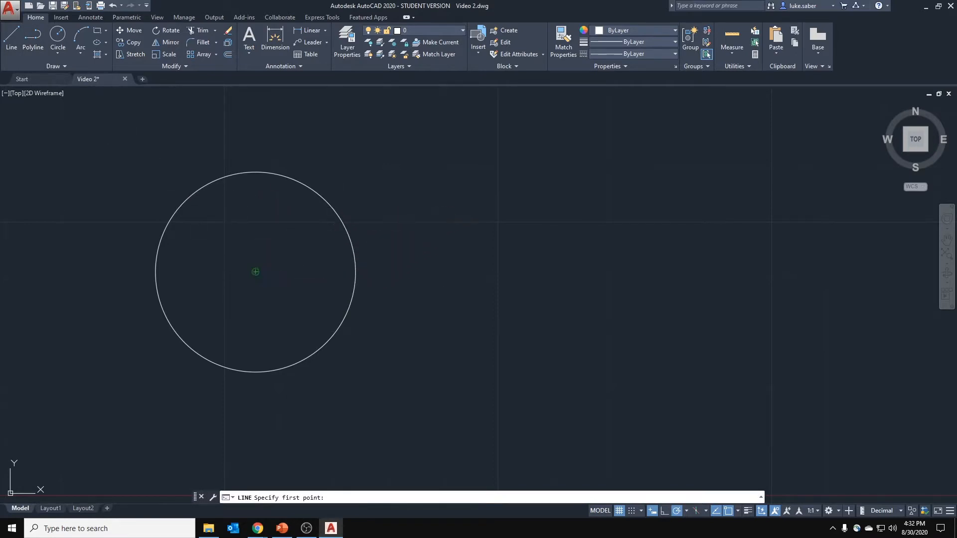
{"action": "left_click", "coordinate": [255, 272]}
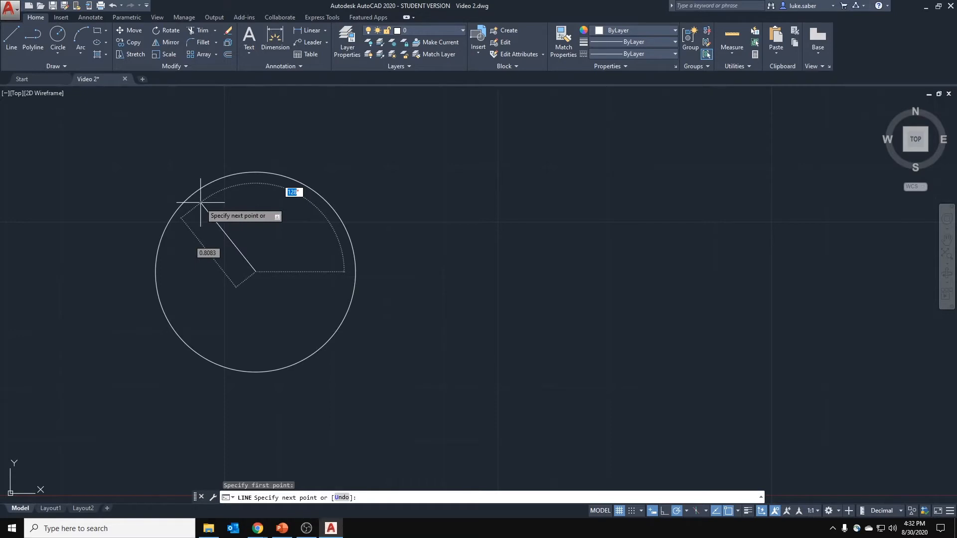
{"action": "type", "text": "45"}
{"action": "key", "text": "Tab"}
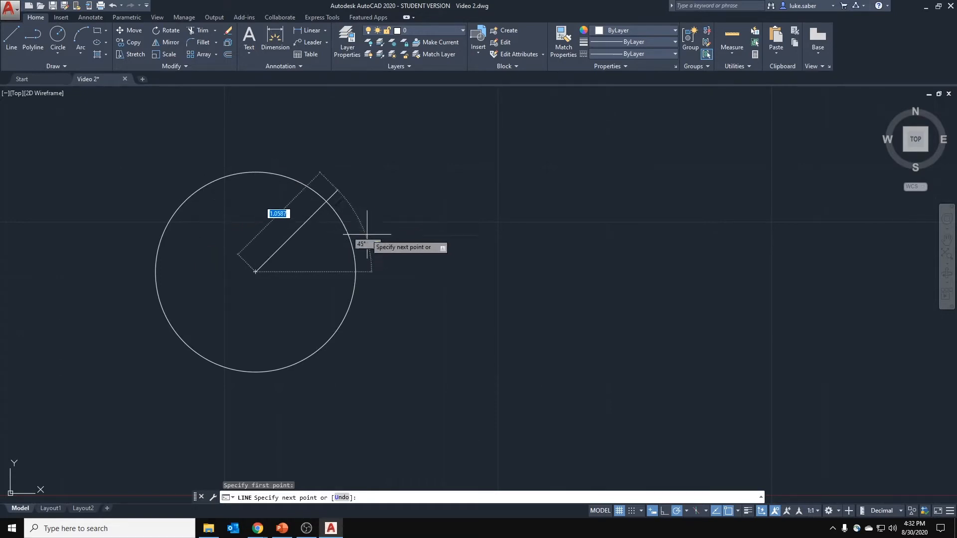
{"action": "left_click", "coordinate": [325, 201]}
{"action": "scroll", "coordinate": [324, 202], "scroll_direction": "up", "scroll_amount": 2}
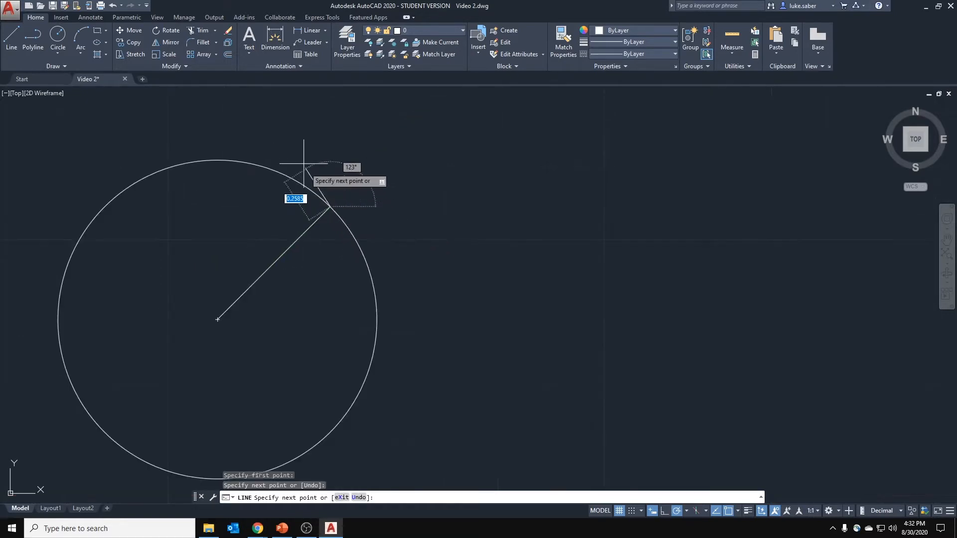
Step: Draw a smaller circle of about 0.32 radius centered on the line's end at the large circle's circumference
{"action": "left_click", "coordinate": [58, 34]}
{"action": "left_click", "coordinate": [330, 206]}
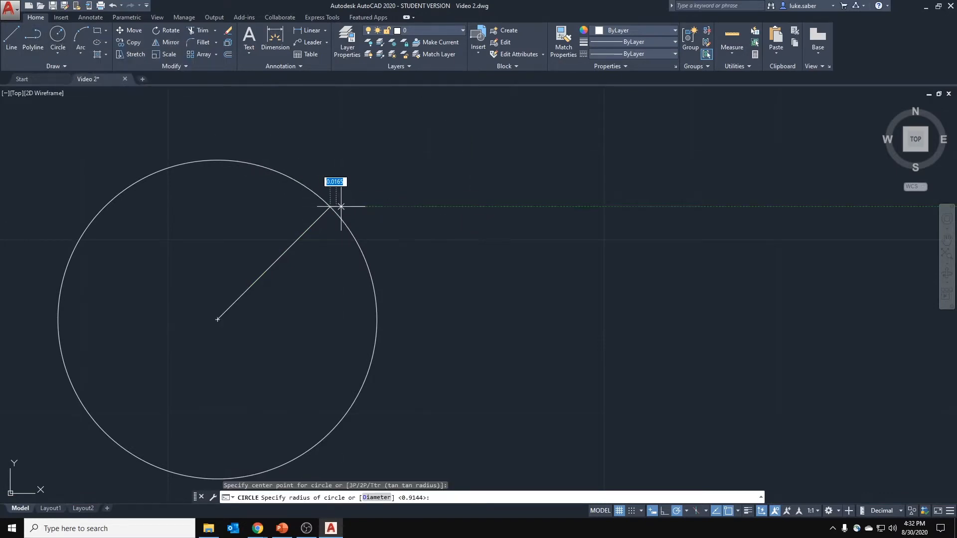
{"action": "left_click", "coordinate": [372, 169]}
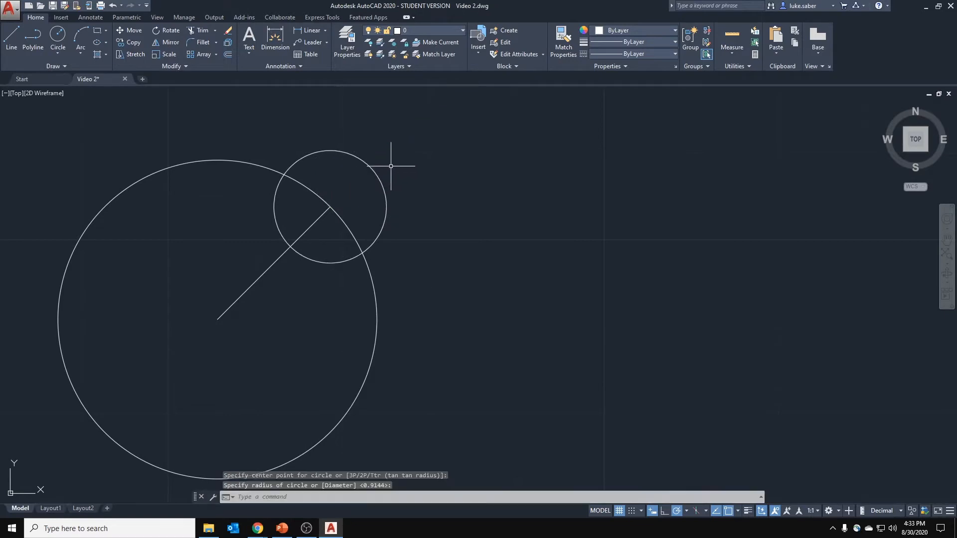
{"action": "key", "text": "Escape"}
{"action": "key", "text": "Escape"}
{"action": "key", "text": "Escape"}
Step: Clear any active selection and save the drawing
{"action": "middle_click_drag", "start_coordinate": [410, 203], "coordinate": [452, 177]}
{"action": "scroll", "coordinate": [440, 180], "scroll_direction": "down", "scroll_amount": 2}
{"action": "left_click", "coordinate": [467, 178]}
{"action": "key", "text": "Escape"}
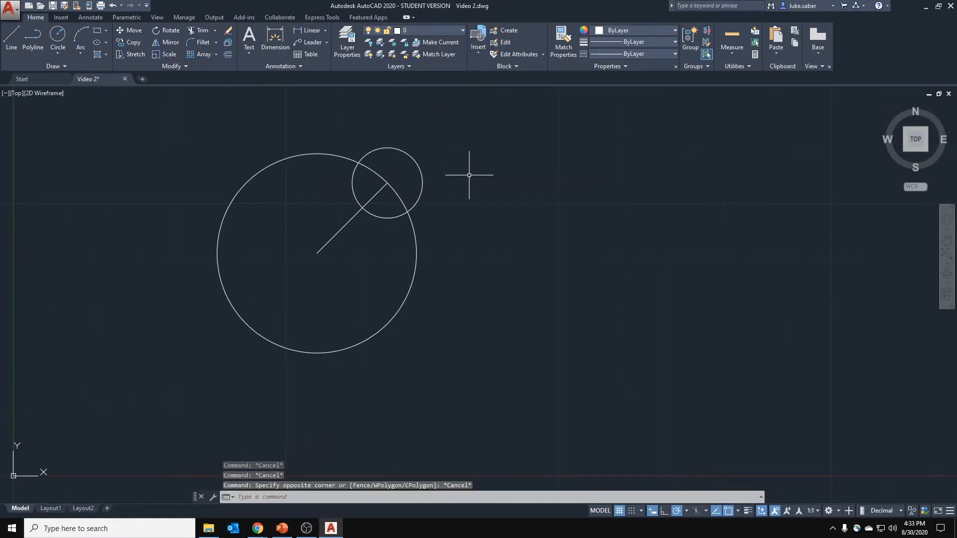
{"action": "key", "text": "ctrl+s"}
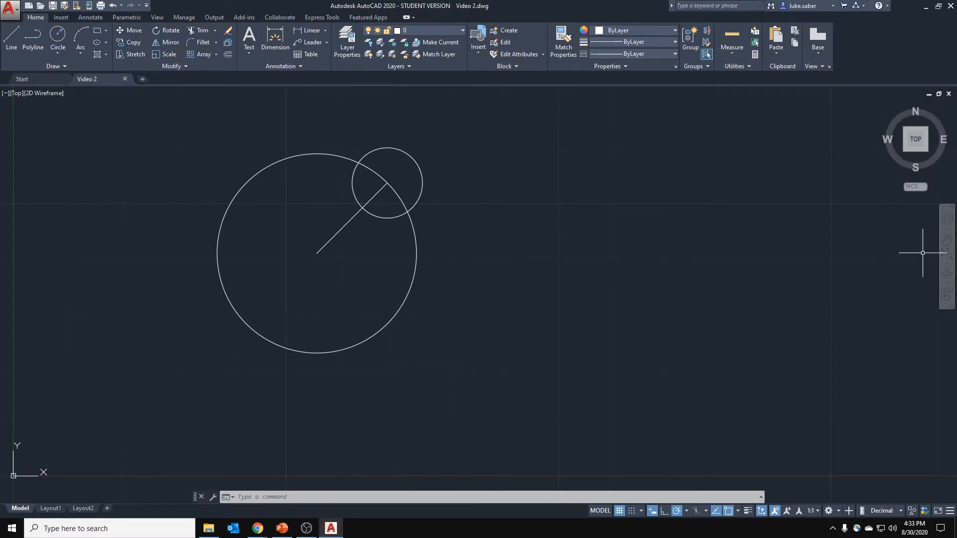
Step: Draw a separate circle of about 0.58 radius to the right of the existing shapes
{"action": "scroll", "coordinate": [390, 207], "scroll_direction": "down", "scroll_amount": 4}
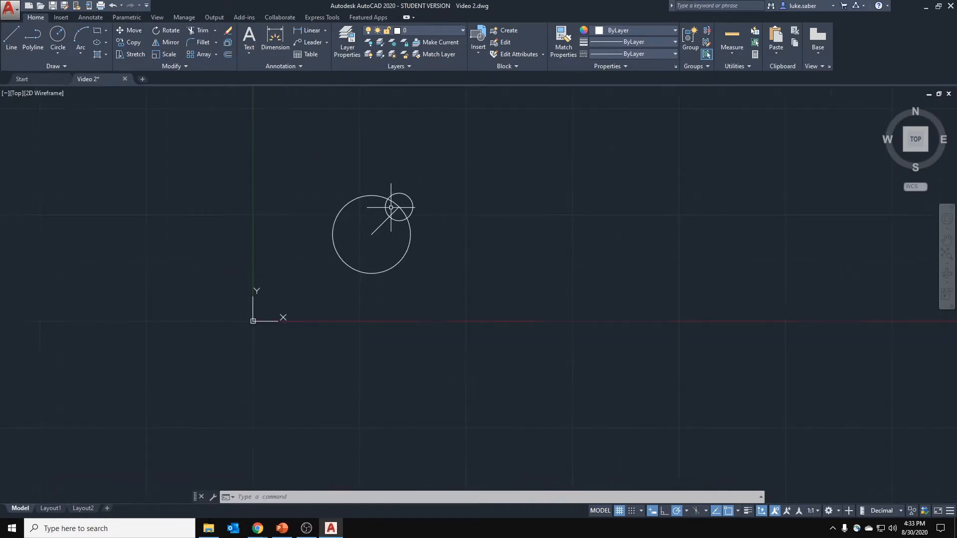
{"action": "scroll", "coordinate": [391, 208], "scroll_direction": "up", "scroll_amount": 3}
{"action": "middle_click_drag", "start_coordinate": [392, 207], "coordinate": [411, 197]}
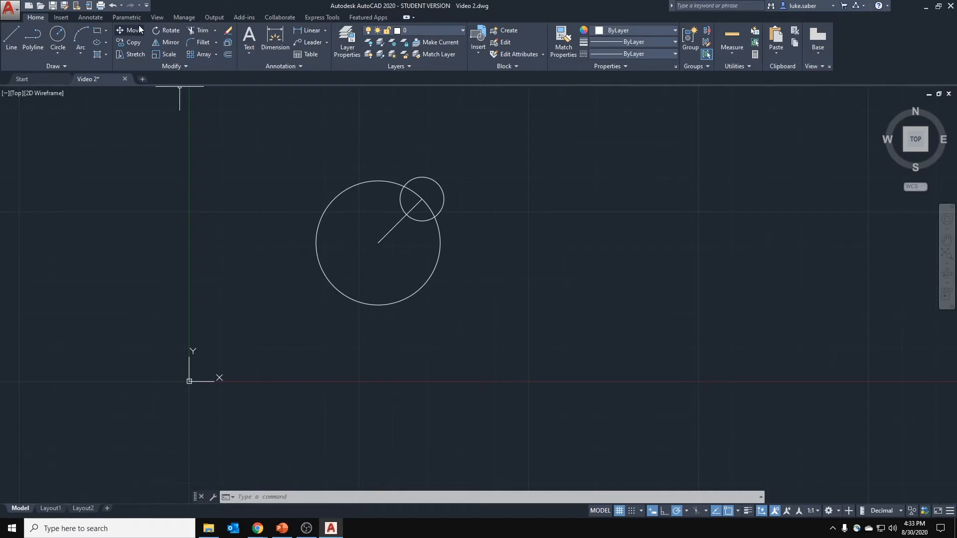
{"action": "left_click", "coordinate": [58, 35]}
{"action": "left_click", "coordinate": [568, 262]}
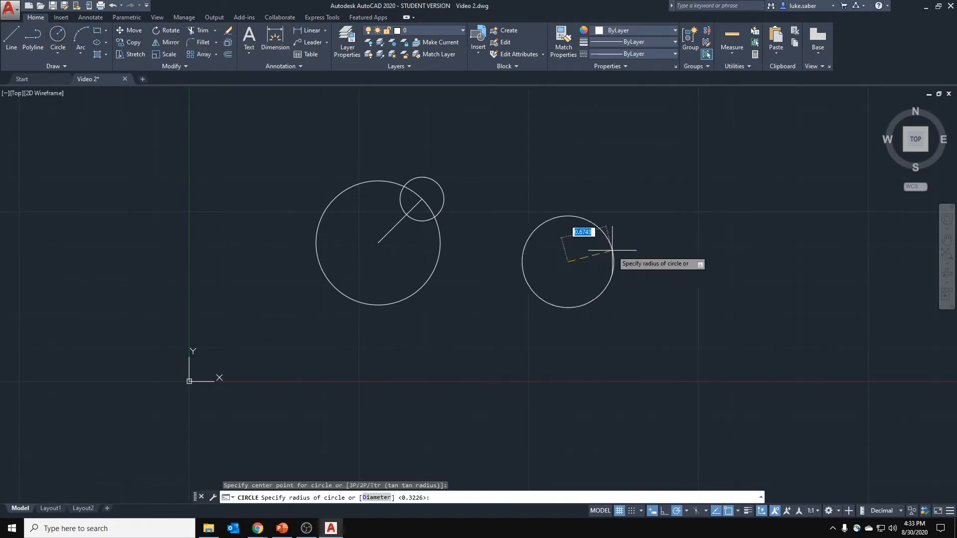
{"action": "left_click", "coordinate": [607, 261]}
{"action": "key", "text": "Escape"}
Step: Move the separate circle horizontally farther right by its center grip
{"action": "scroll", "coordinate": [593, 260], "scroll_direction": "up", "scroll_amount": 2}
{"action": "left_click", "coordinate": [593, 217]}
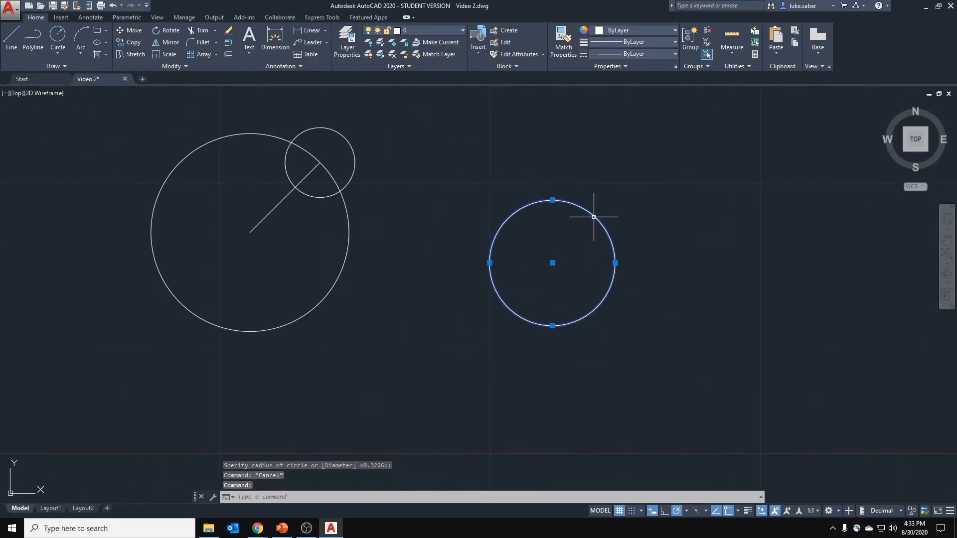
{"action": "left_click", "coordinate": [552, 263]}
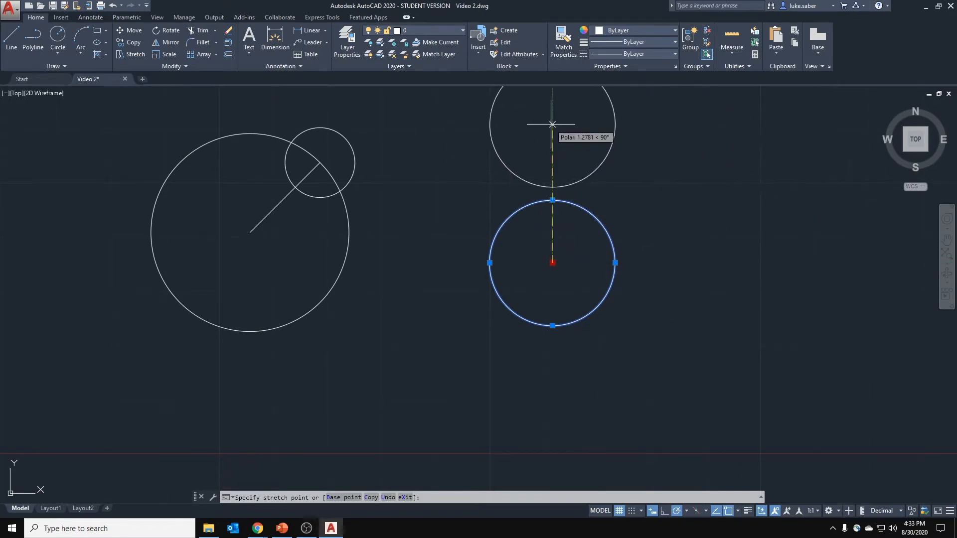
{"action": "left_click", "coordinate": [709, 262]}
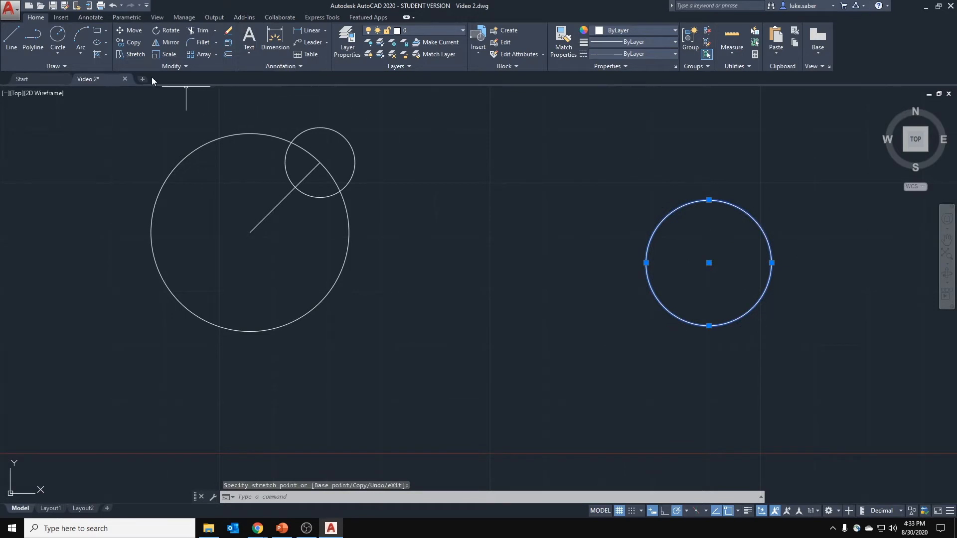
Step: Draw another circle of about 0.58 radius overlapping the moved circle, centered slightly to its left
{"action": "left_click", "coordinate": [58, 35]}
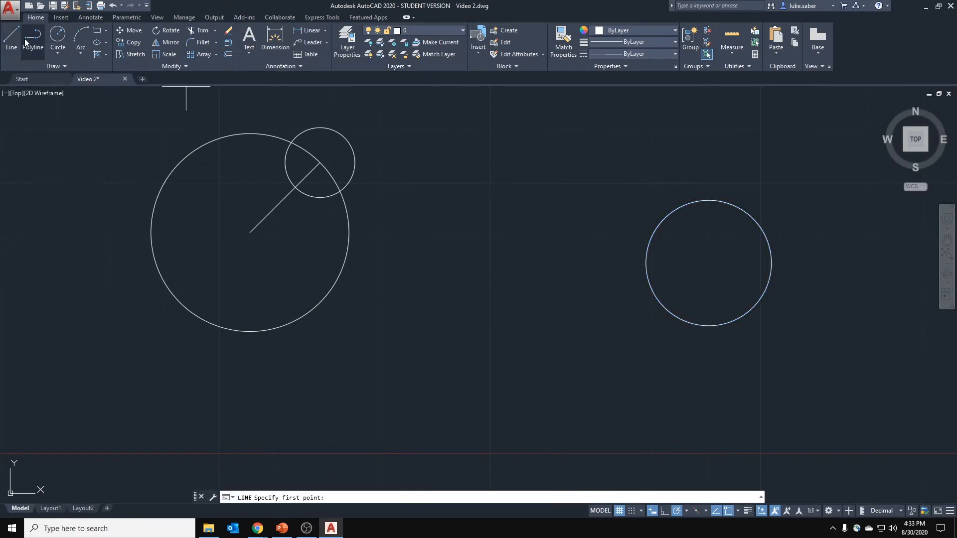
{"action": "left_click", "coordinate": [680, 261]}
{"action": "key", "text": "Return"}
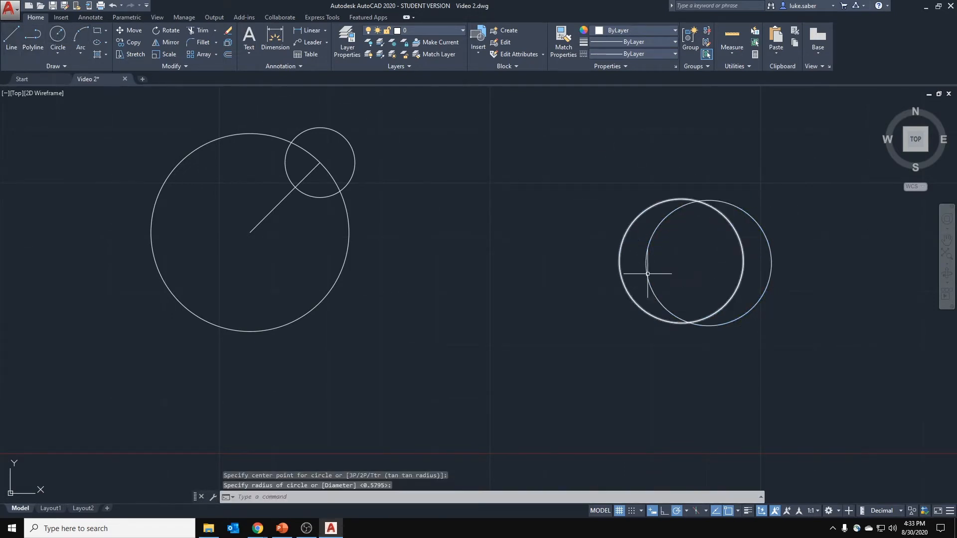
Step: Draw a roughly square rectangle overlapping the upper part of the two right-hand circles
{"action": "left_click", "coordinate": [95, 32]}
{"action": "left_click", "coordinate": [636, 171]}
{"action": "left_click", "coordinate": [714, 249]}
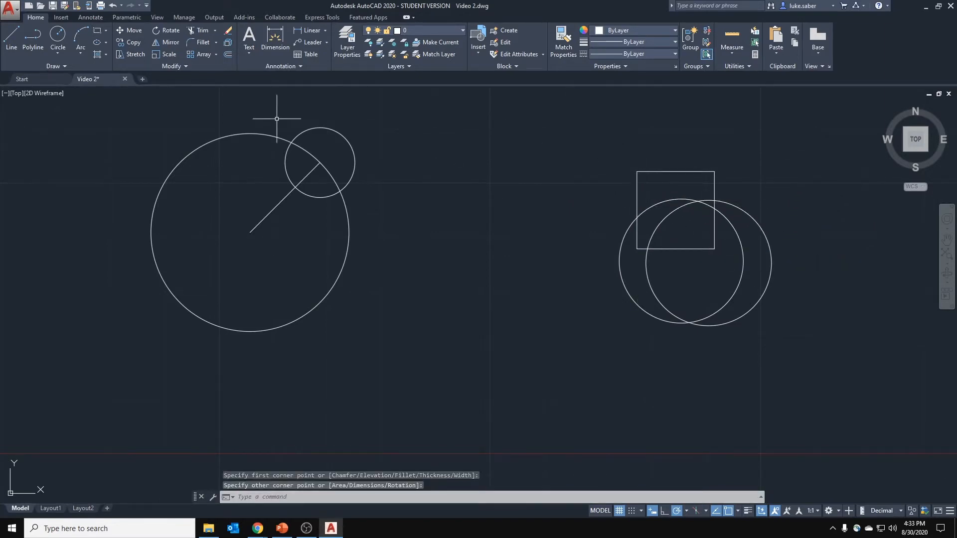
{"action": "key", "text": "Escape"}
Step: Try to move the selected rectangle and two overlapping circles by one circle's center grip, and undo the move
{"action": "left_click", "coordinate": [797, 132]}
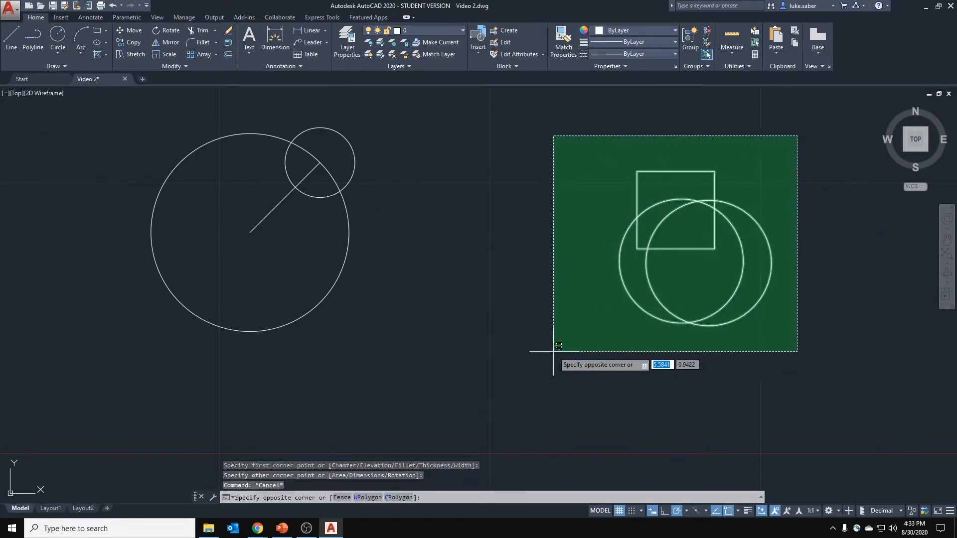
{"action": "left_click", "coordinate": [557, 351]}
{"action": "left_click", "coordinate": [681, 261]}
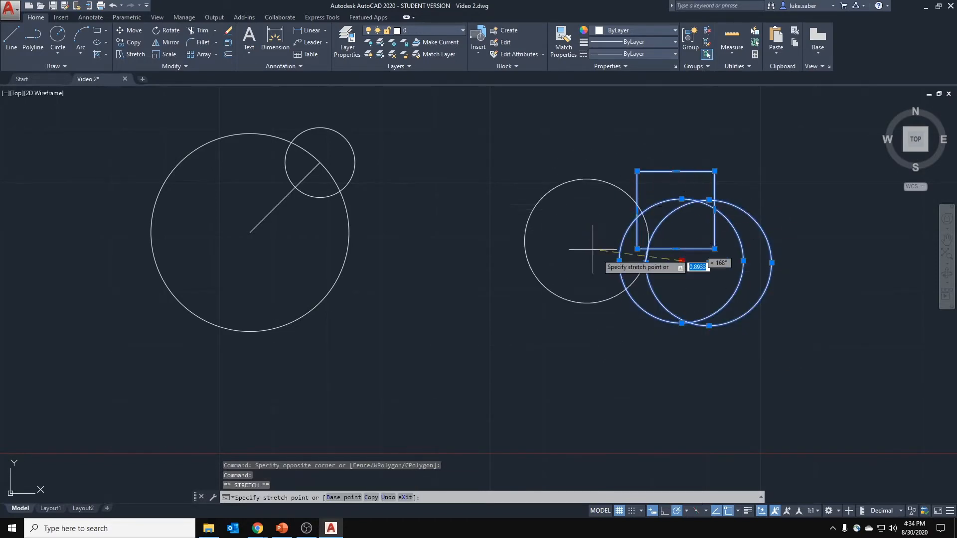
{"action": "left_click", "coordinate": [532, 310]}
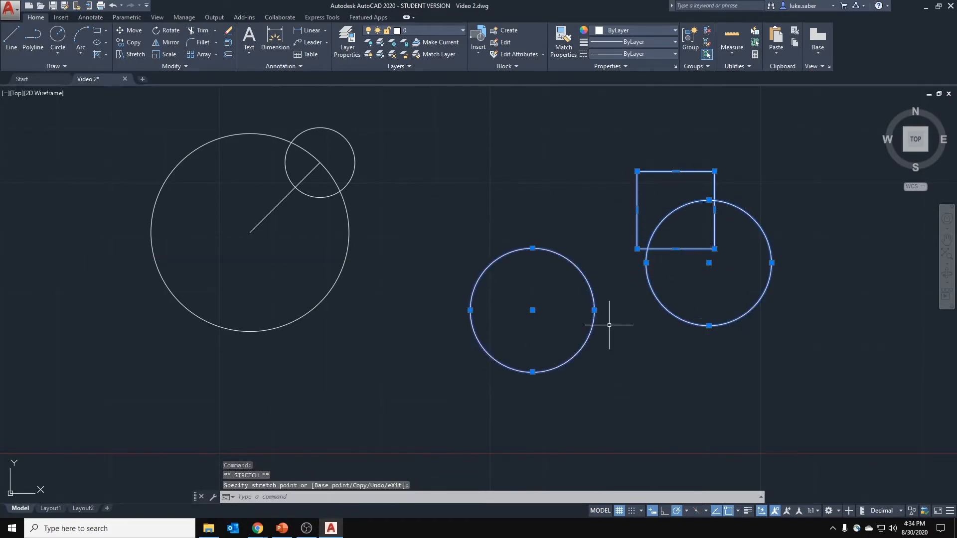
{"action": "key", "text": "ctrl+z"}
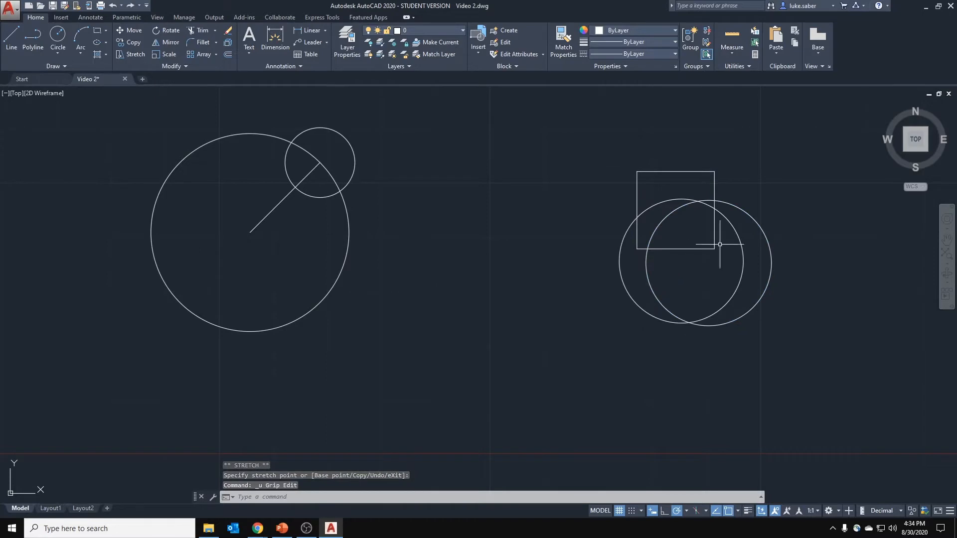
Step: Select the rectangle and two overlapping circles with a crossing window and erase them
{"action": "left_click", "coordinate": [810, 128]}
{"action": "left_click", "coordinate": [578, 331]}
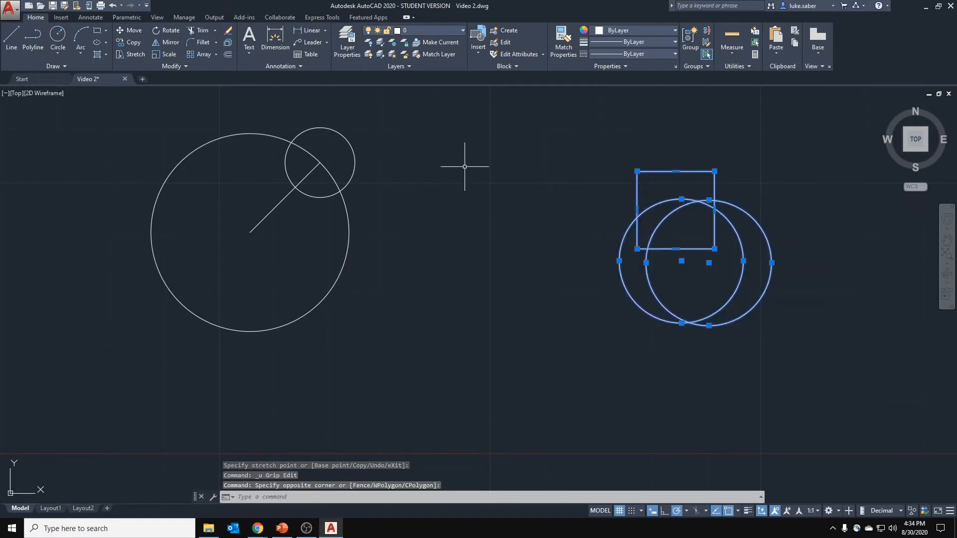
{"action": "left_click", "coordinate": [779, 125]}
{"action": "left_click", "coordinate": [579, 379]}
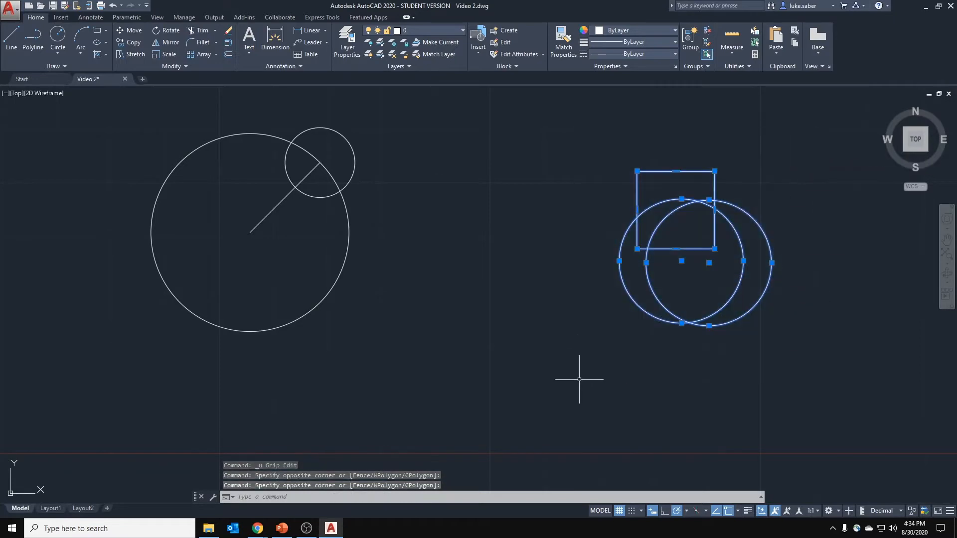
{"action": "key", "text": "Delete"}
{"action": "middle_click_drag", "start_coordinate": [361, 232], "coordinate": [413, 248]}
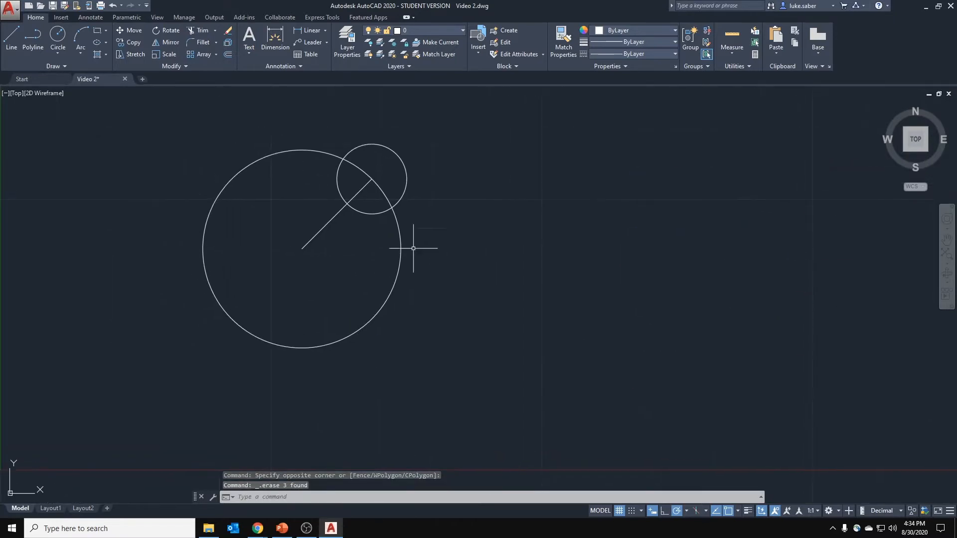
{"action": "middle_click_drag", "start_coordinate": [327, 241], "coordinate": [353, 201]}
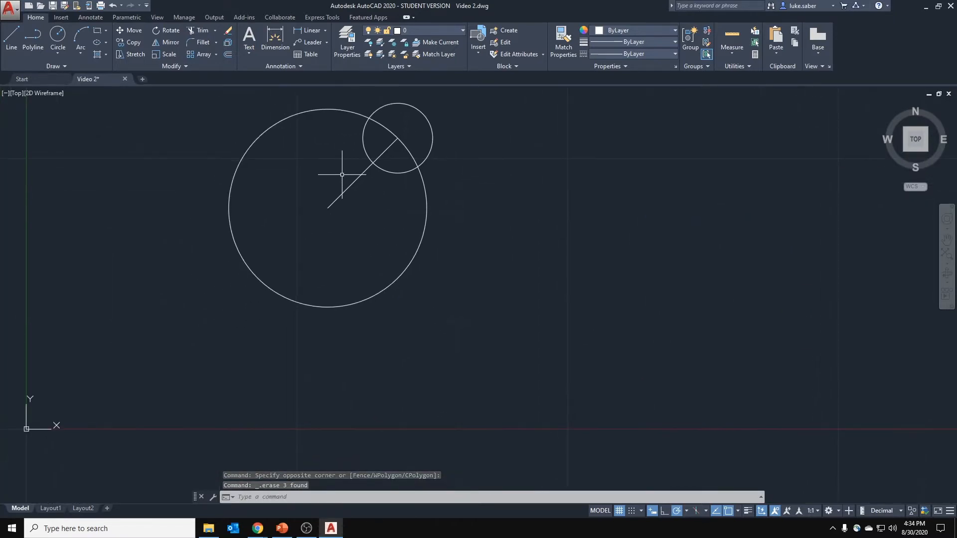
{"action": "middle_click_drag", "start_coordinate": [279, 156], "coordinate": [282, 203]}
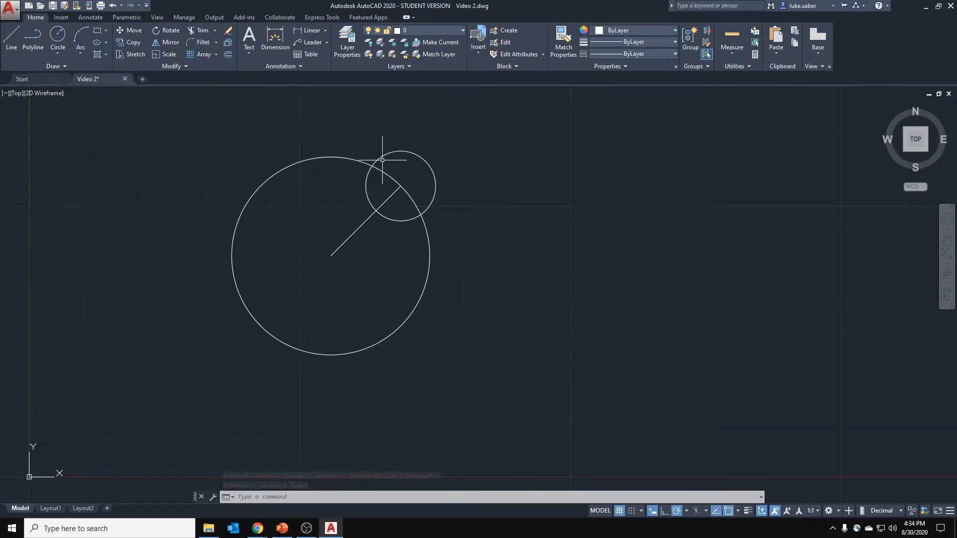
{"action": "scroll", "coordinate": [334, 228], "scroll_direction": "down", "scroll_amount": 6}
{"action": "middle_click_drag", "start_coordinate": [337, 228], "coordinate": [334, 251]}
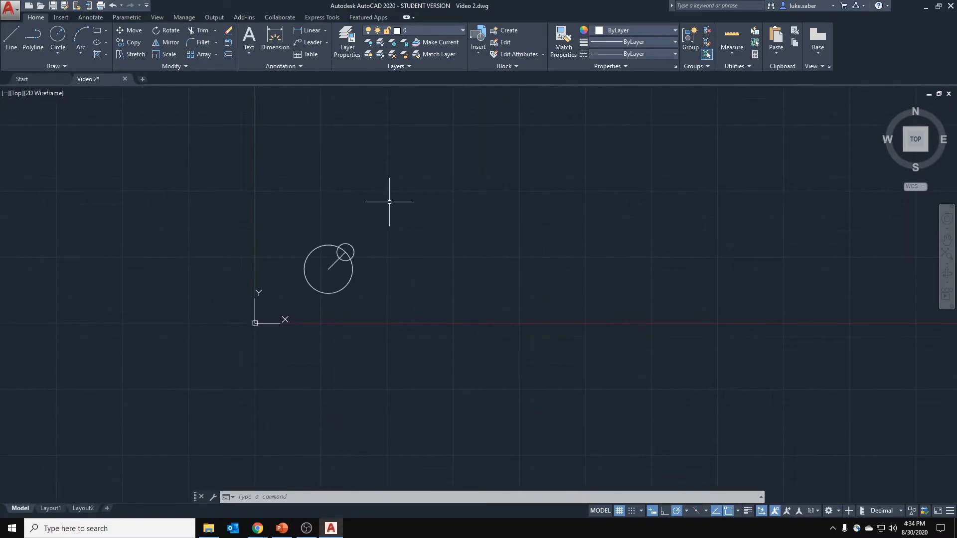
{"action": "left_click", "coordinate": [130, 30]}
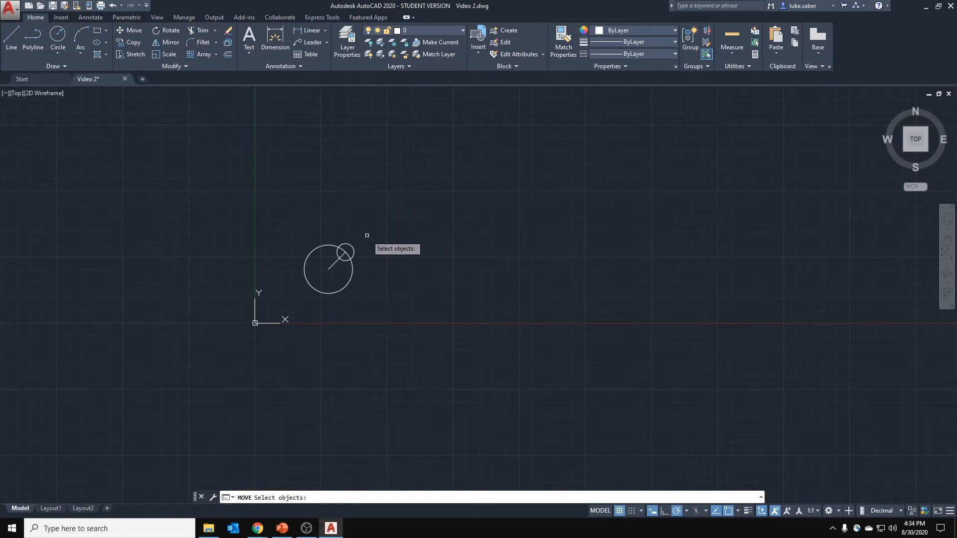
{"action": "scroll", "coordinate": [368, 236], "scroll_direction": "up", "scroll_amount": 4}
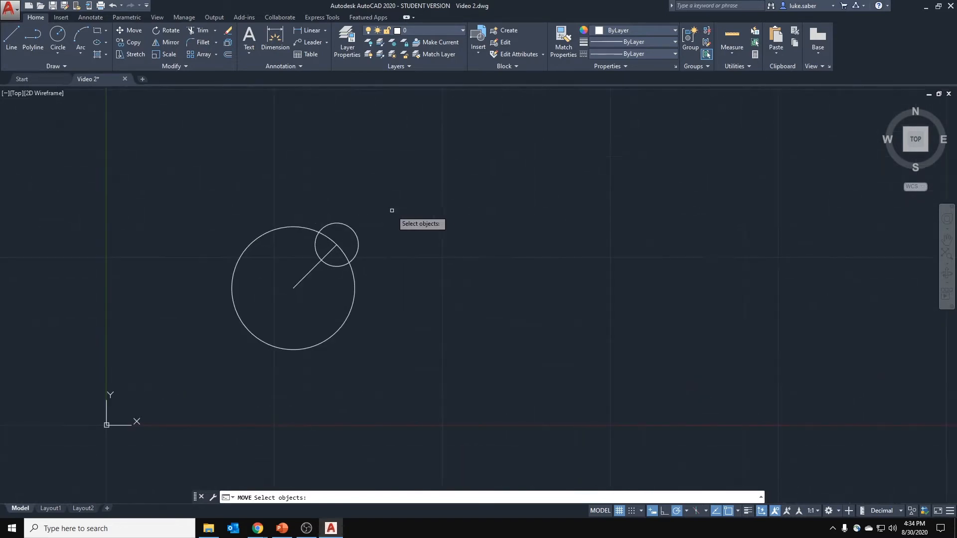
{"action": "left_click", "coordinate": [391, 205]}
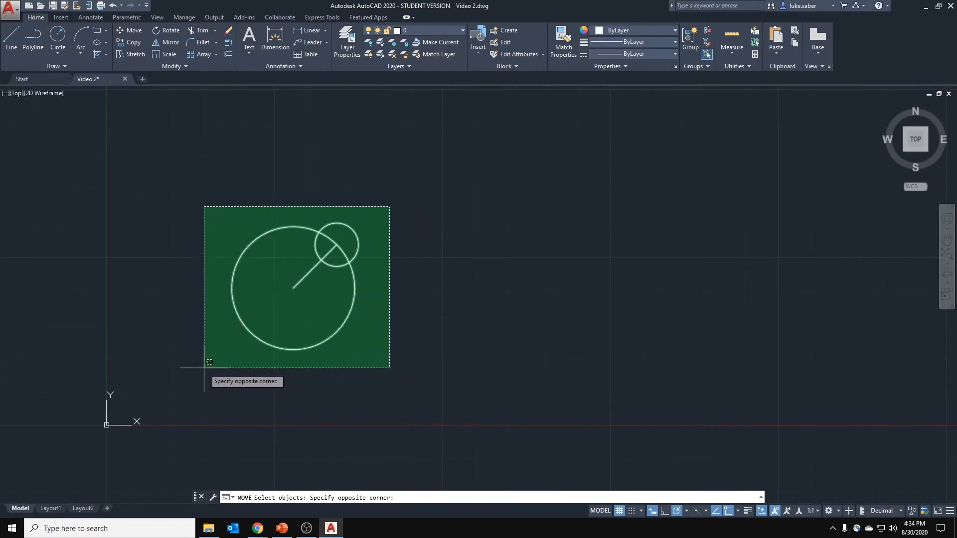
{"action": "key", "text": "Escape"}
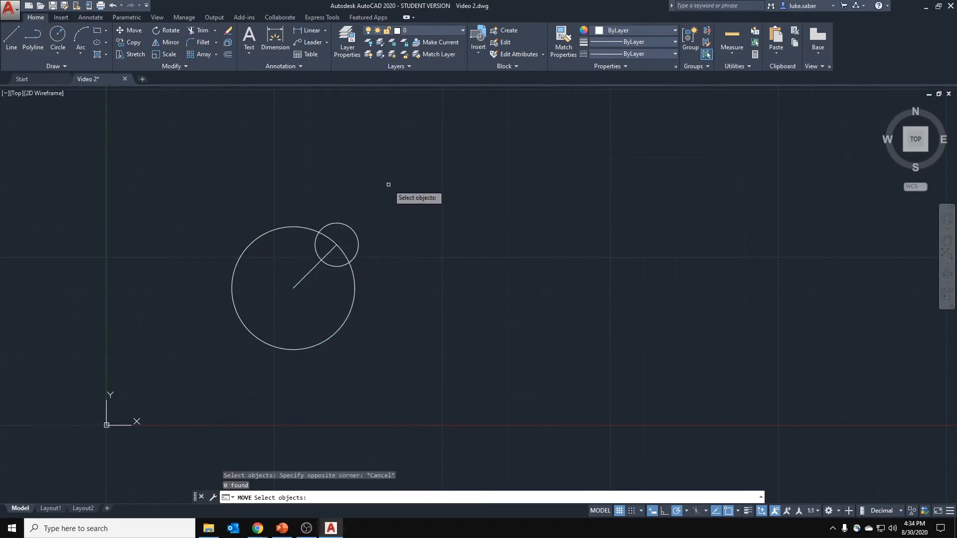
{"action": "mouse_move", "coordinate": [393, 183]}
{"action": "left_mouse_down"}
{"action": "mouse_move", "coordinate": [192, 261]}
{"action": "mouse_move", "coordinate": [309, 391]}
{"action": "mouse_move", "coordinate": [427, 224]}
{"action": "mouse_move", "coordinate": [396, 183]}
{"action": "left_mouse_up"}
{"action": "key", "text": "Escape"}
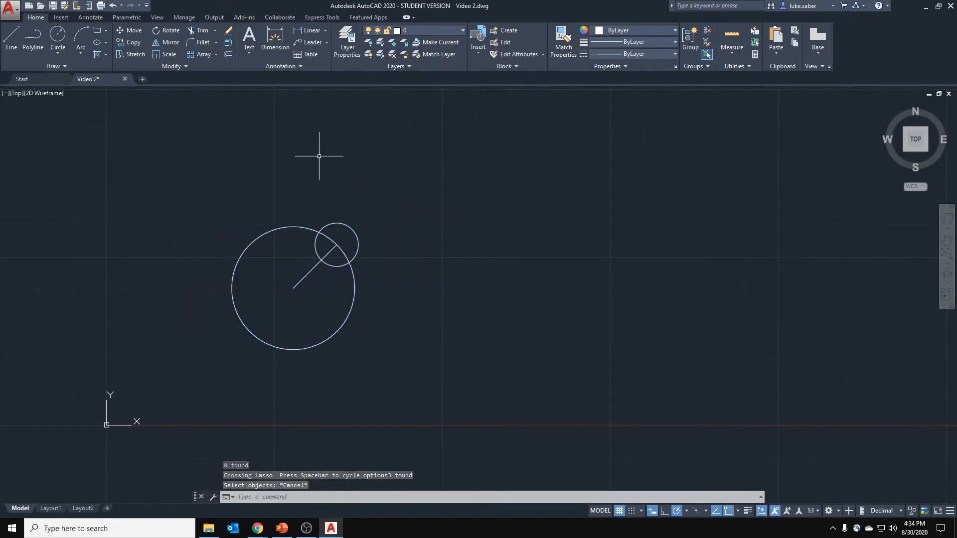
Step: Move both circles and the line from the large circle's center by about 3.12 units at a 55° angle
{"action": "left_click", "coordinate": [131, 30]}
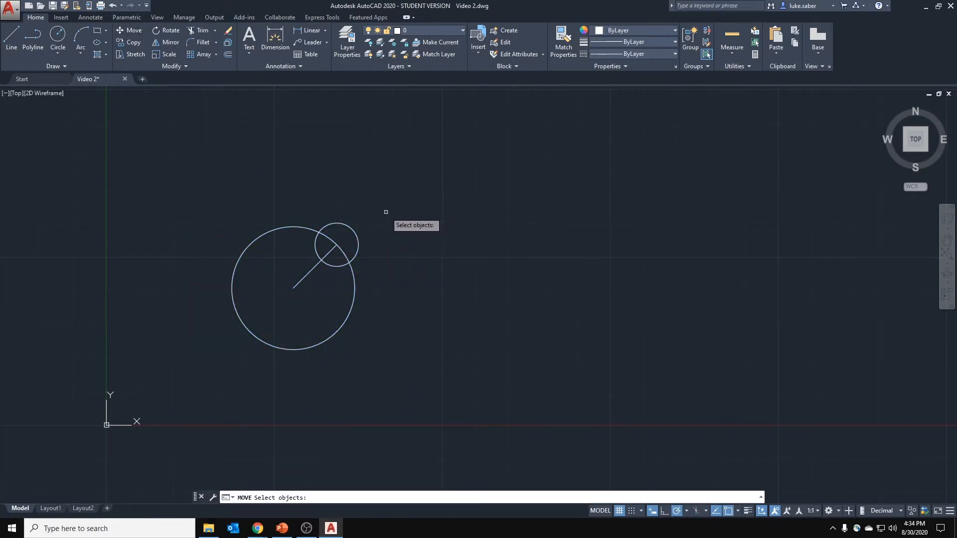
{"action": "left_click", "coordinate": [387, 206]}
{"action": "left_click", "coordinate": [213, 369]}
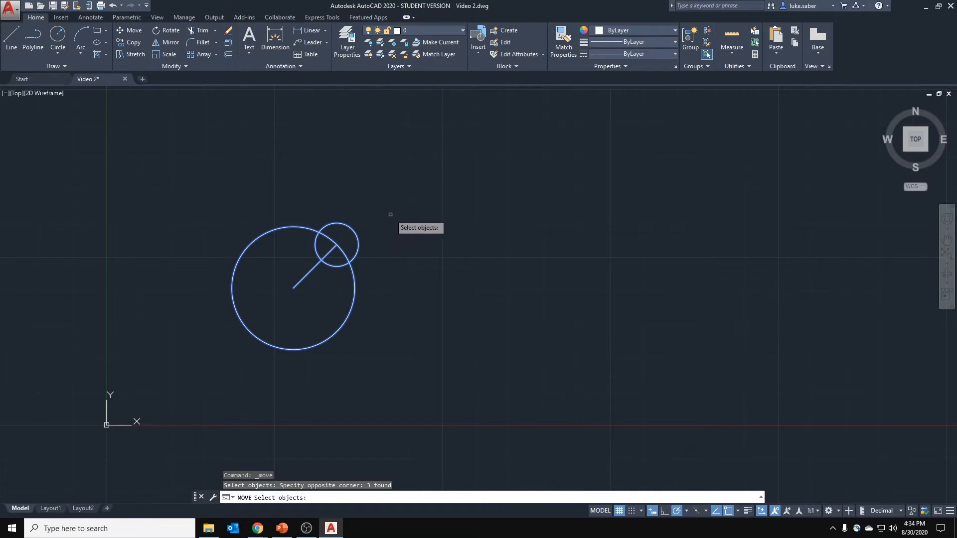
{"action": "key", "text": "Return"}
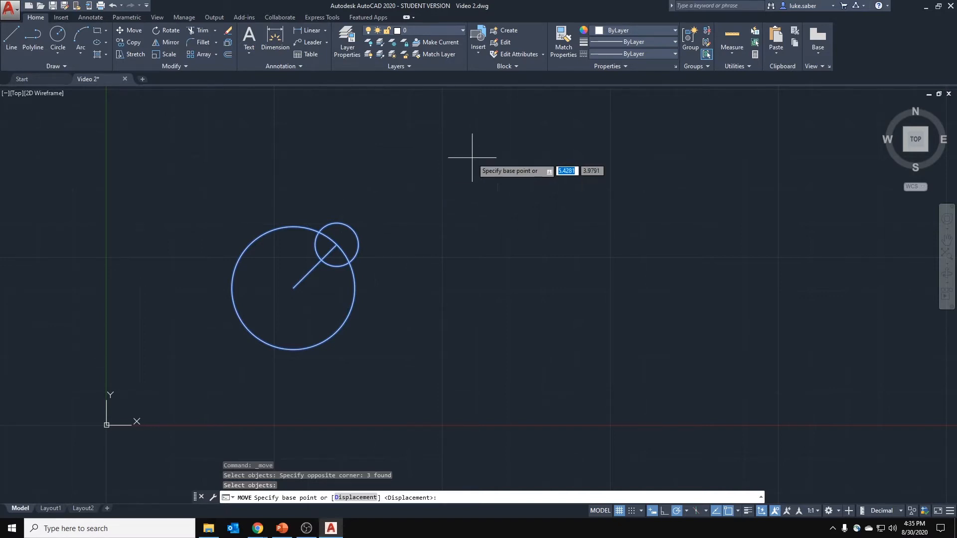
{"action": "left_click", "coordinate": [293, 288]}
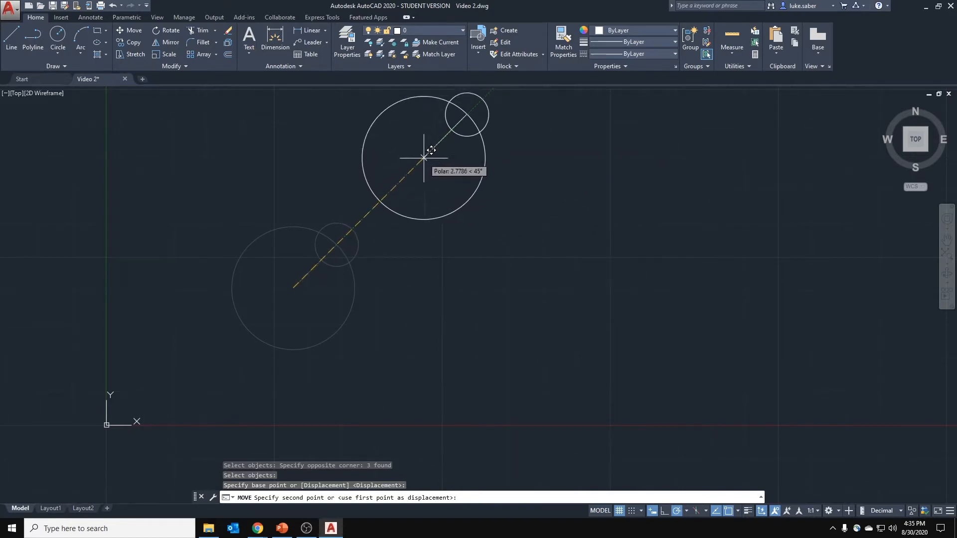
{"action": "middle_click_drag", "start_coordinate": [441, 147], "coordinate": [422, 238]}
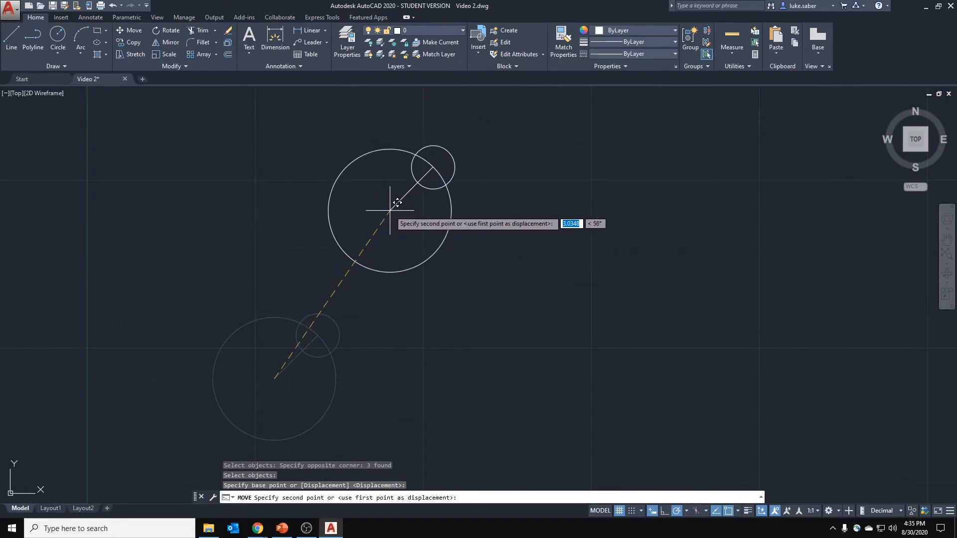
{"action": "key", "text": "Tab"}
{"action": "type", "text": "55"}
{"action": "key", "text": "Tab"}
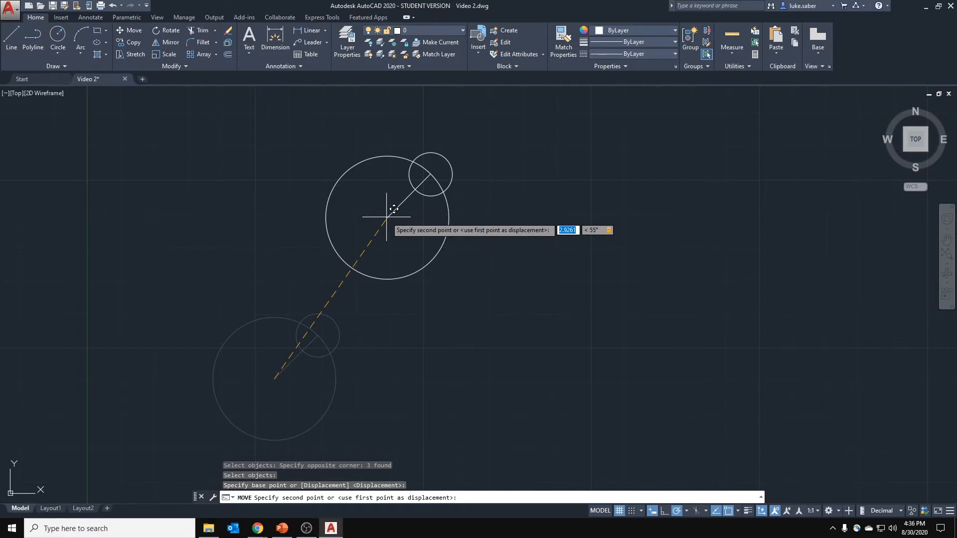
{"action": "key", "text": "Tab"}
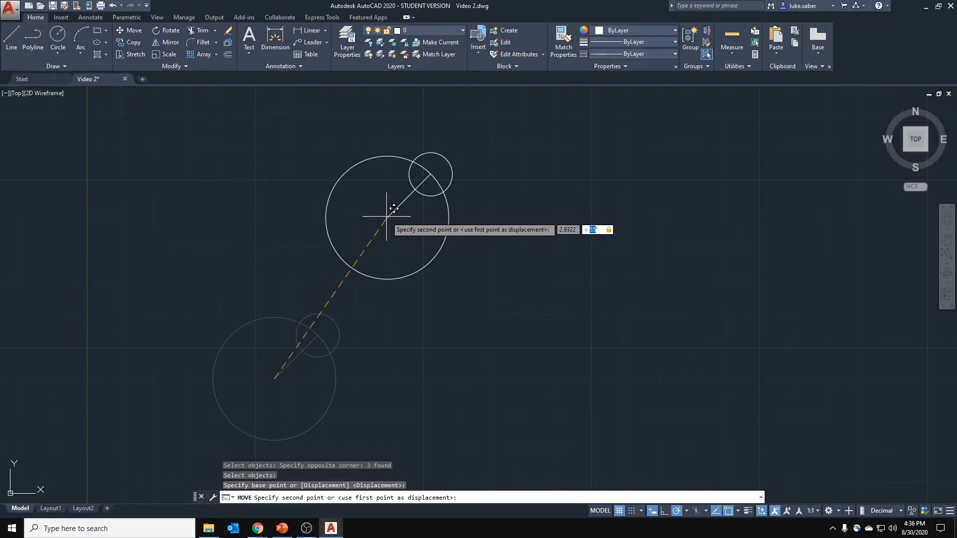
{"action": "key", "text": "Tab"}
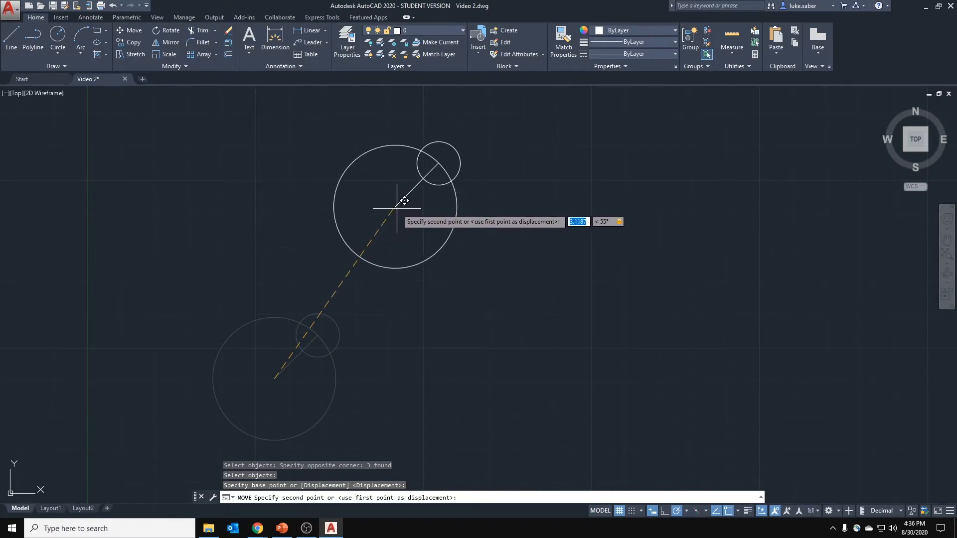
{"action": "left_click", "coordinate": [404, 201]}
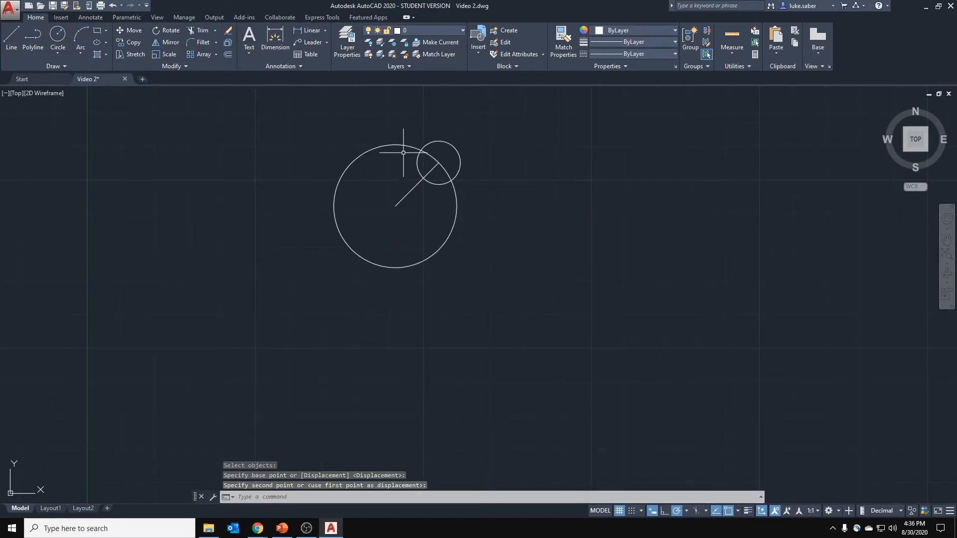
{"action": "scroll", "coordinate": [400, 149], "scroll_direction": "up", "scroll_amount": 2}
{"action": "left_click", "coordinate": [129, 30]}
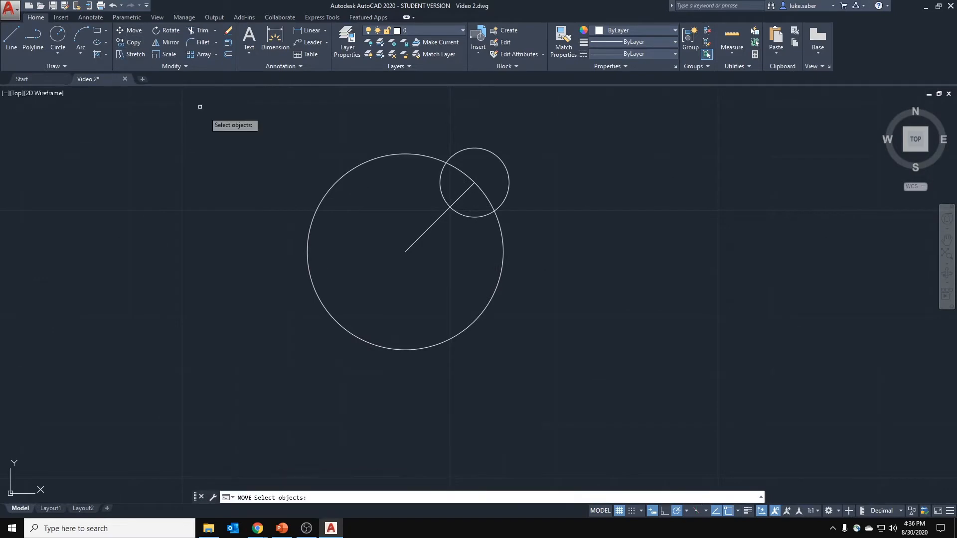
{"action": "key", "text": "Escape"}
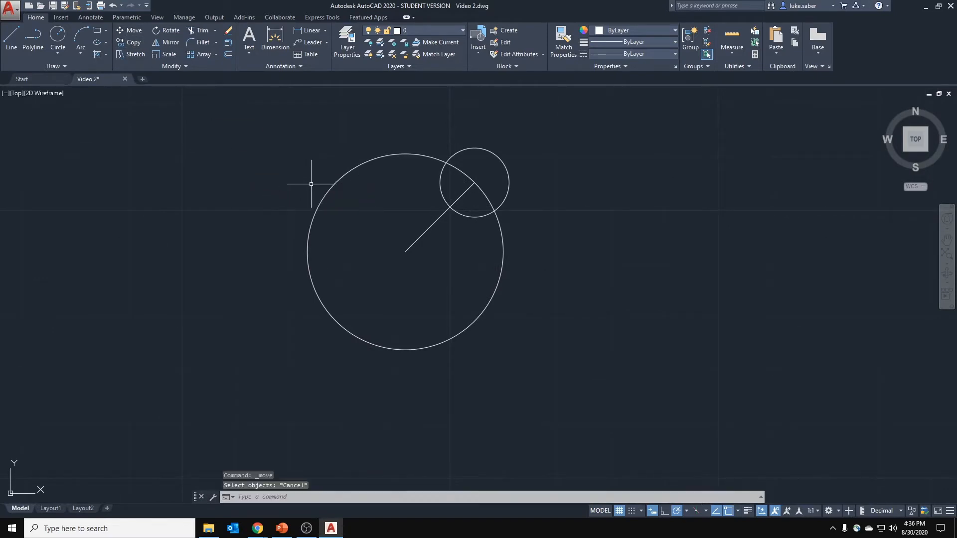
Step: Start the Rotate command and select both circles and the line with a crossing window
{"action": "scroll", "coordinate": [361, 222], "scroll_direction": "down", "scroll_amount": 4}
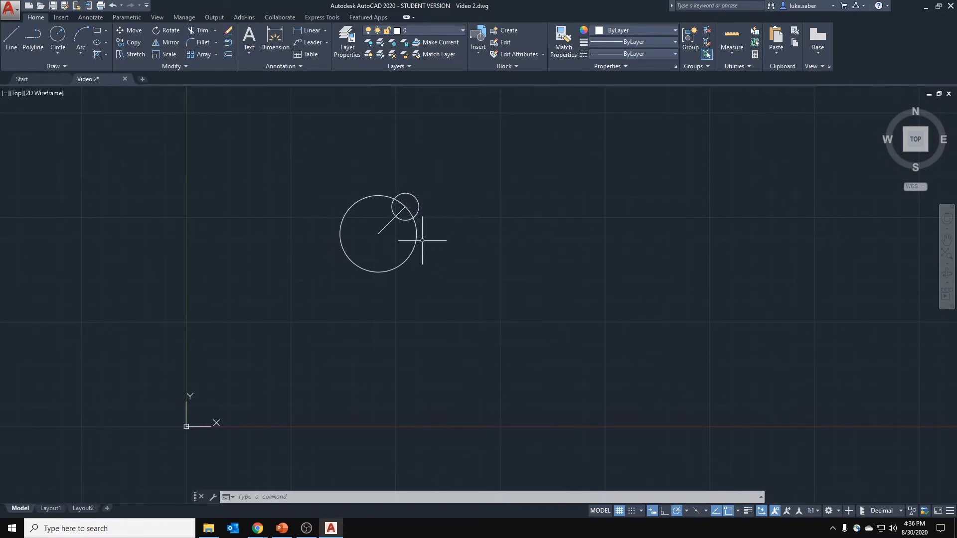
{"action": "scroll", "coordinate": [422, 240], "scroll_direction": "up", "scroll_amount": 5}
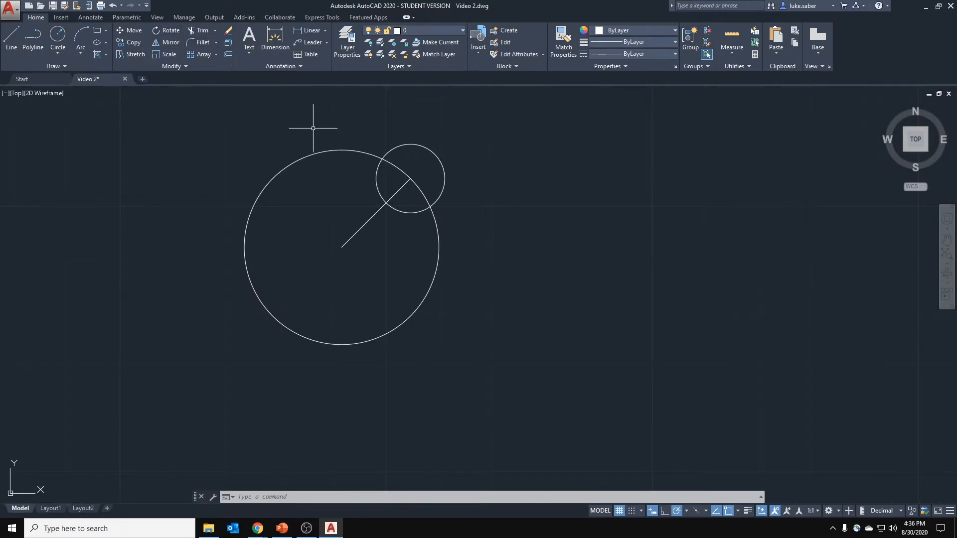
{"action": "middle_click_drag", "start_coordinate": [401, 219], "coordinate": [420, 234]}
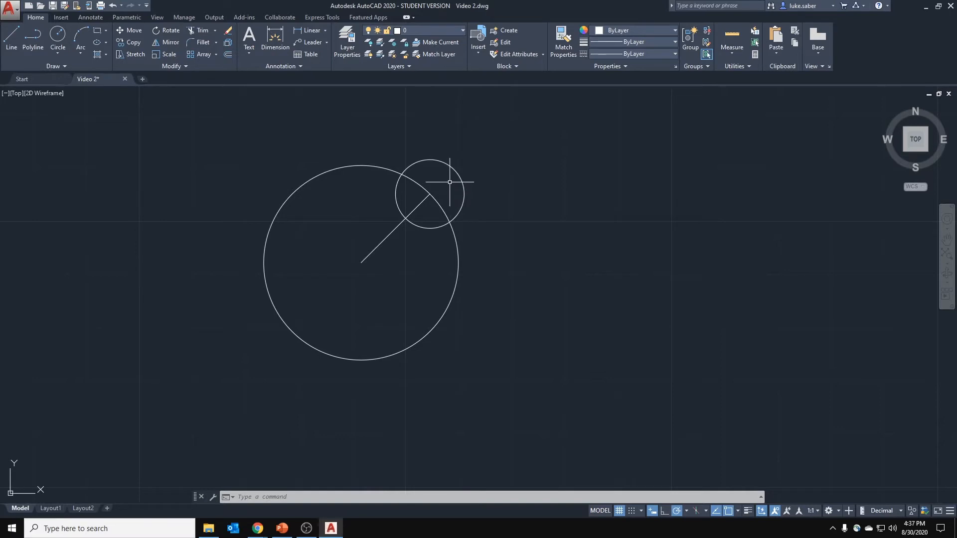
{"action": "left_click", "coordinate": [174, 29]}
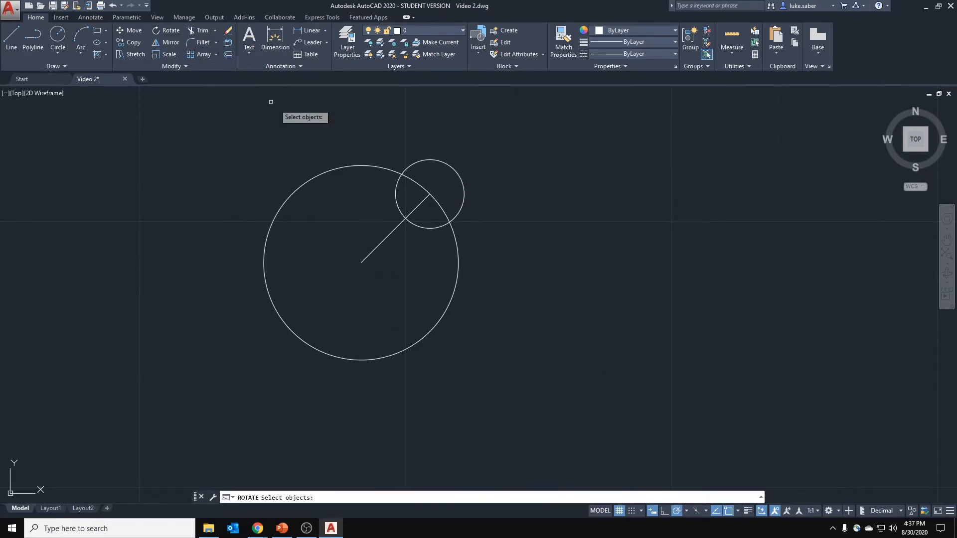
{"action": "left_click", "coordinate": [504, 151]}
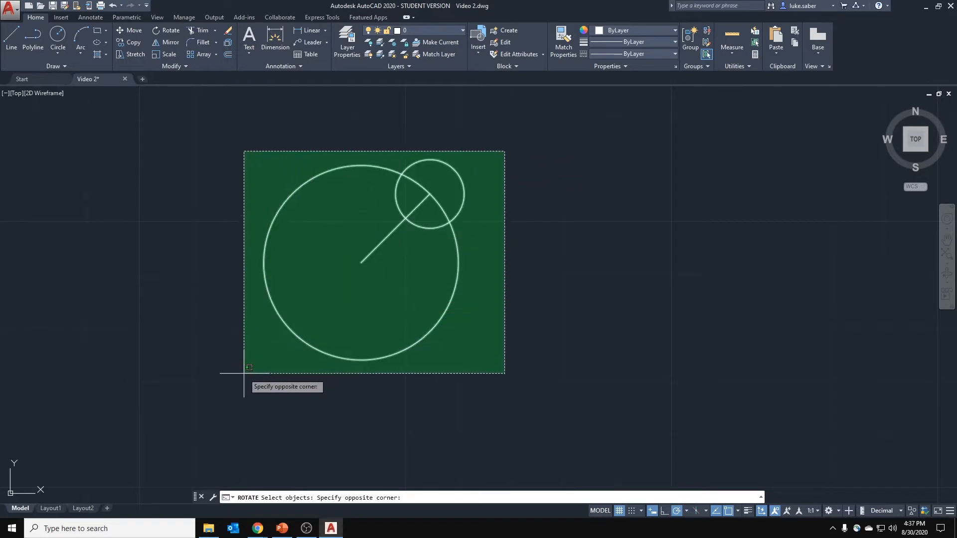
{"action": "left_click", "coordinate": [222, 396]}
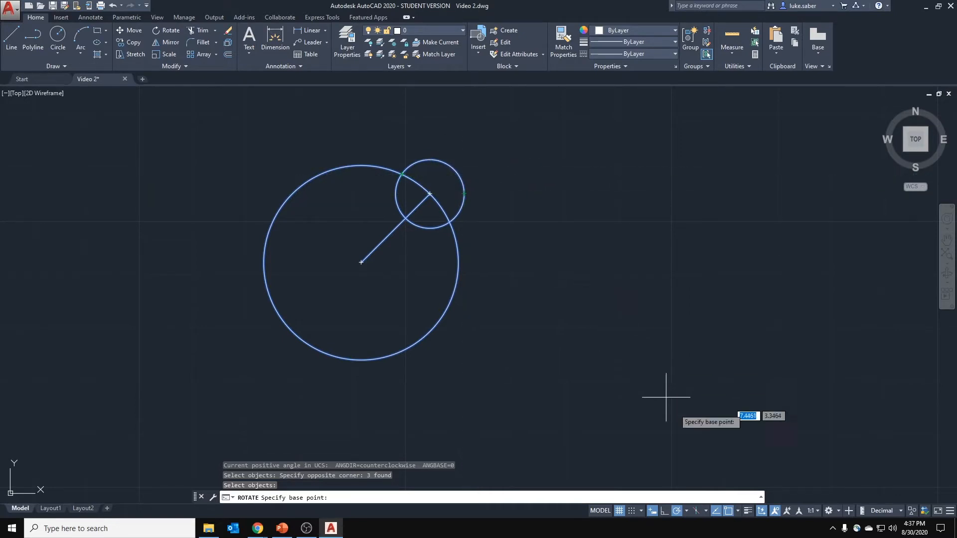
Step: Review the enabled object snap modes in the object snap settings, and close them without changes
{"action": "left_click", "coordinate": [738, 512]}
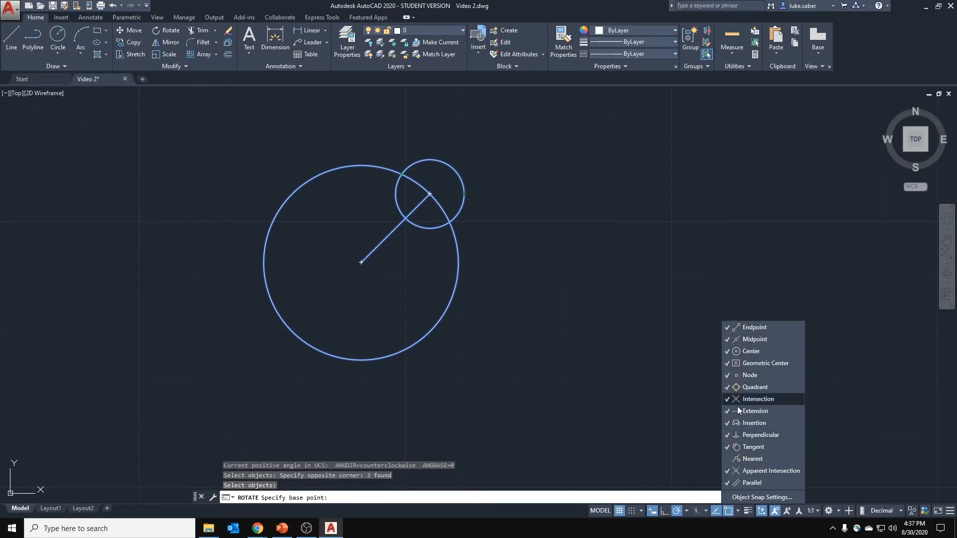
{"action": "left_click", "coordinate": [747, 498]}
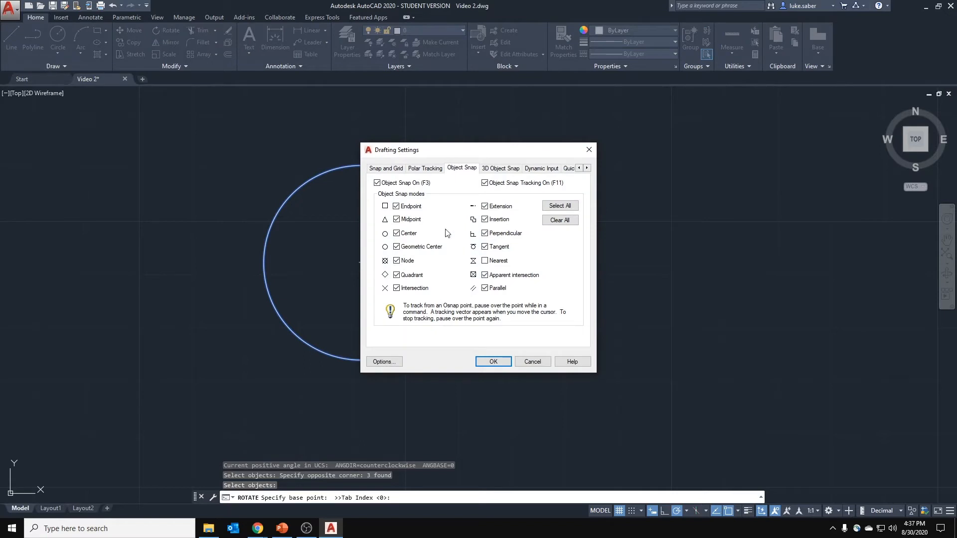
{"action": "left_click", "coordinate": [589, 150]}
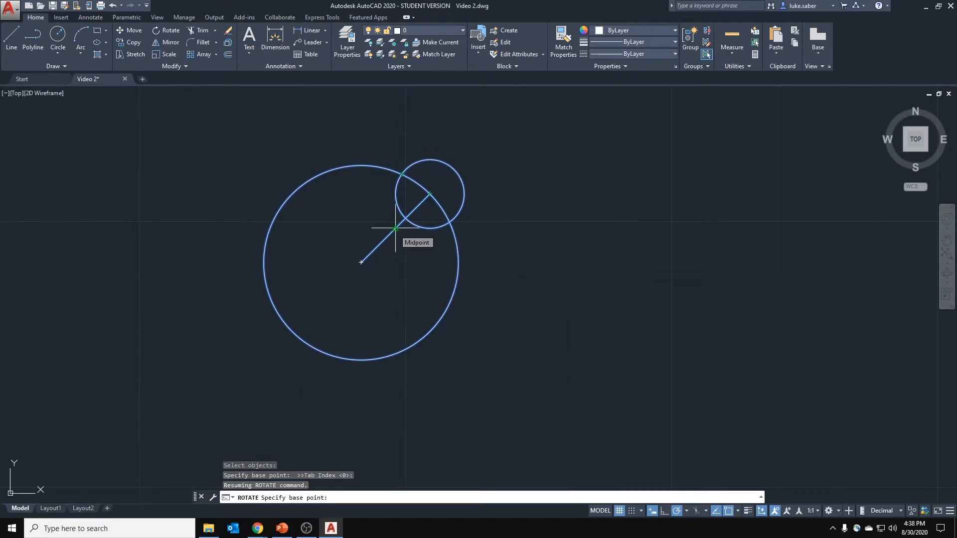
Step: Rotate the selected circles and line by -90° about the large circle's center
{"action": "left_click", "coordinate": [361, 262]}
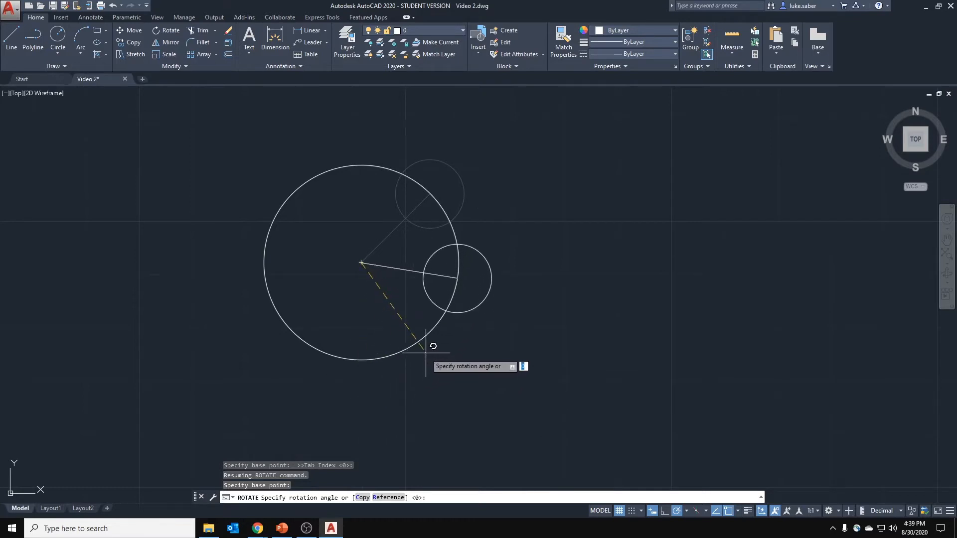
{"action": "type", "text": "90"}
{"action": "key", "text": "Return"}
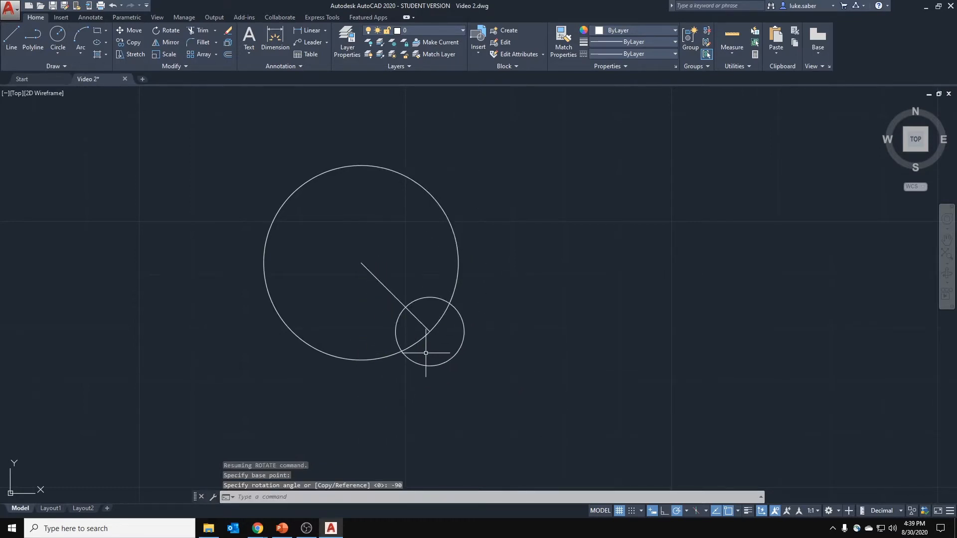
Step: Select both circles and the line, and start rotating them with the large circle's center as base point
{"action": "left_click", "coordinate": [508, 121]}
{"action": "left_click", "coordinate": [216, 398]}
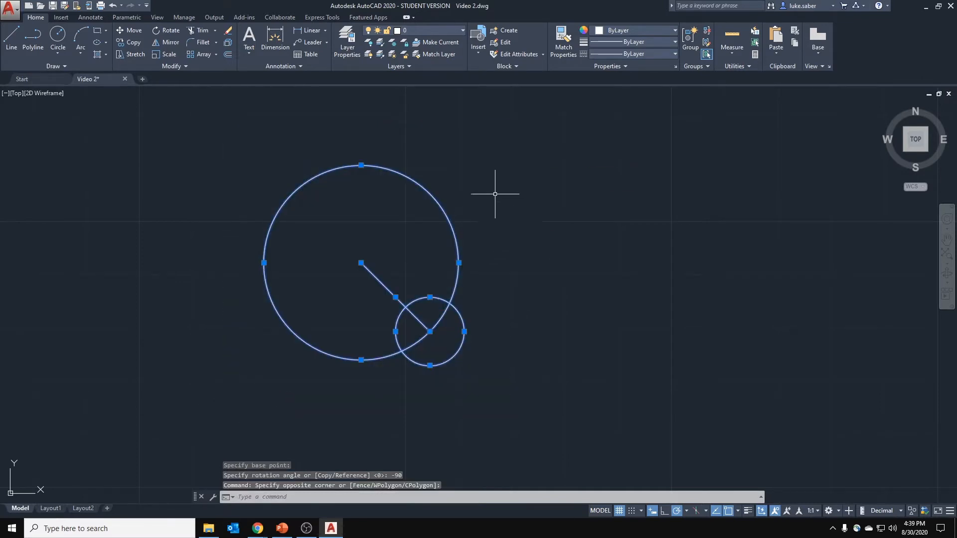
{"action": "right_click", "coordinate": [535, 197]}
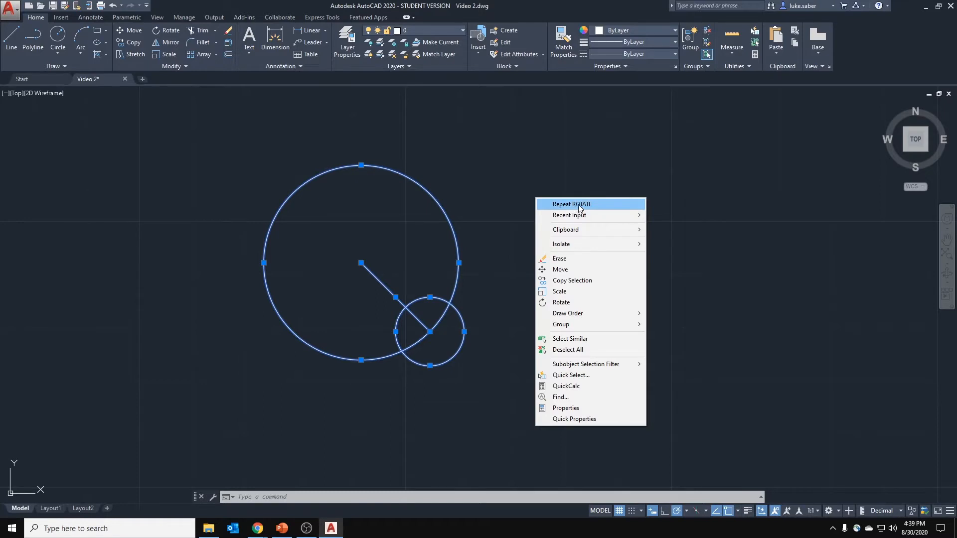
{"action": "mouse_move", "coordinate": [583, 215]}
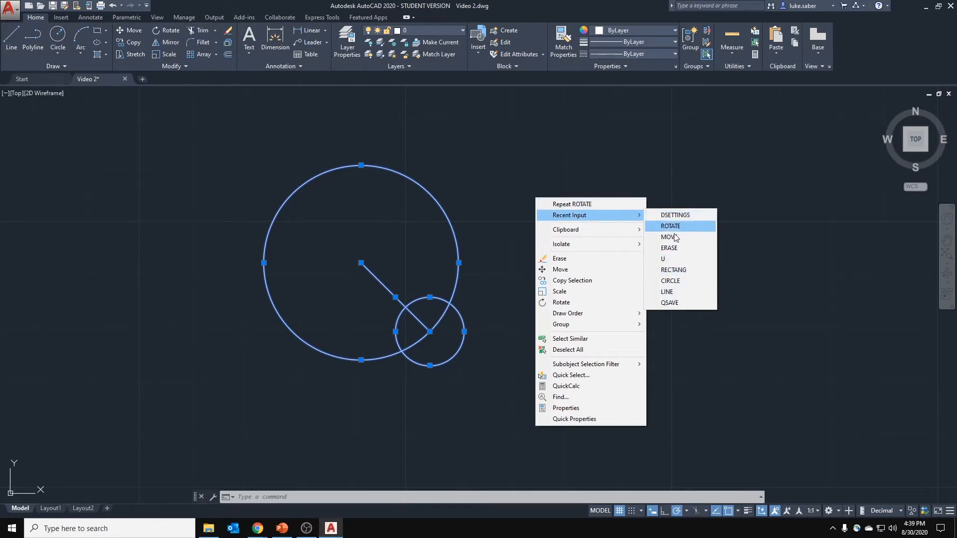
{"action": "left_click", "coordinate": [608, 203]}
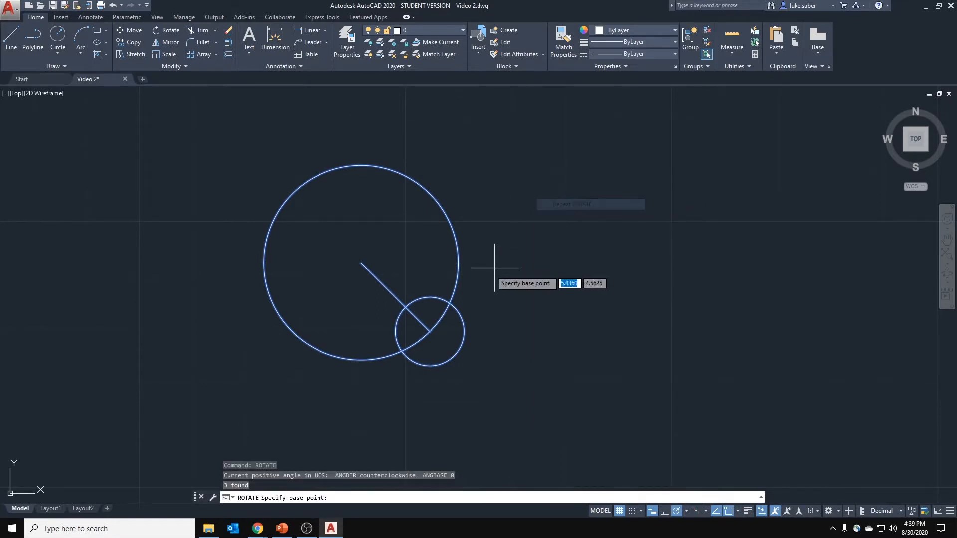
{"action": "left_click", "coordinate": [361, 263]}
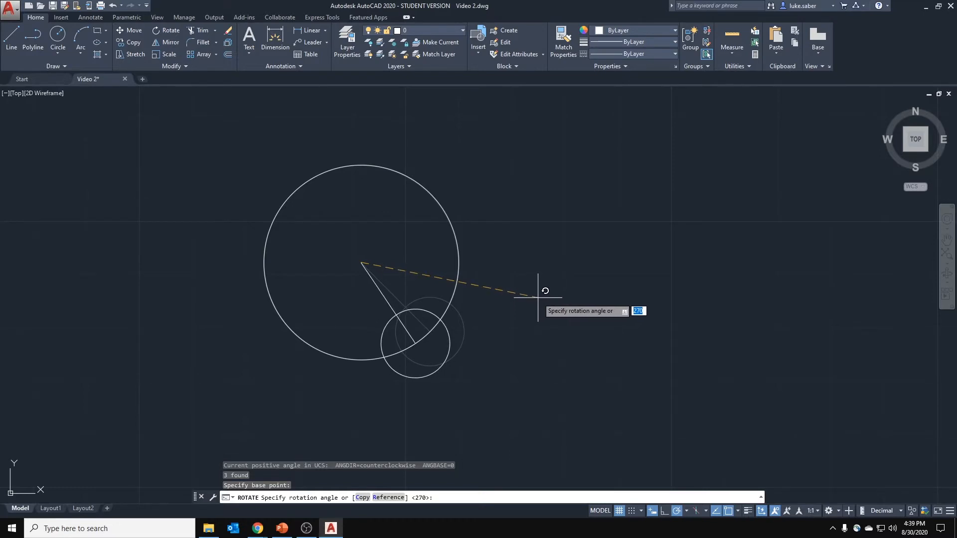
Step: Use the Copy option to rotate a copy of the selected objects 90° counterclockwise, and save the drawing
{"action": "right_click", "coordinate": [537, 298]}
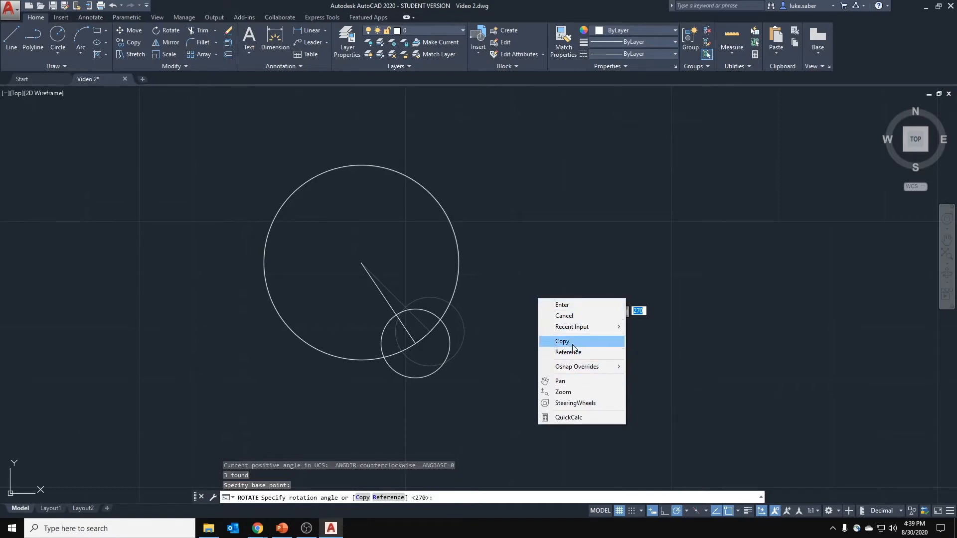
{"action": "key", "text": "Escape"}
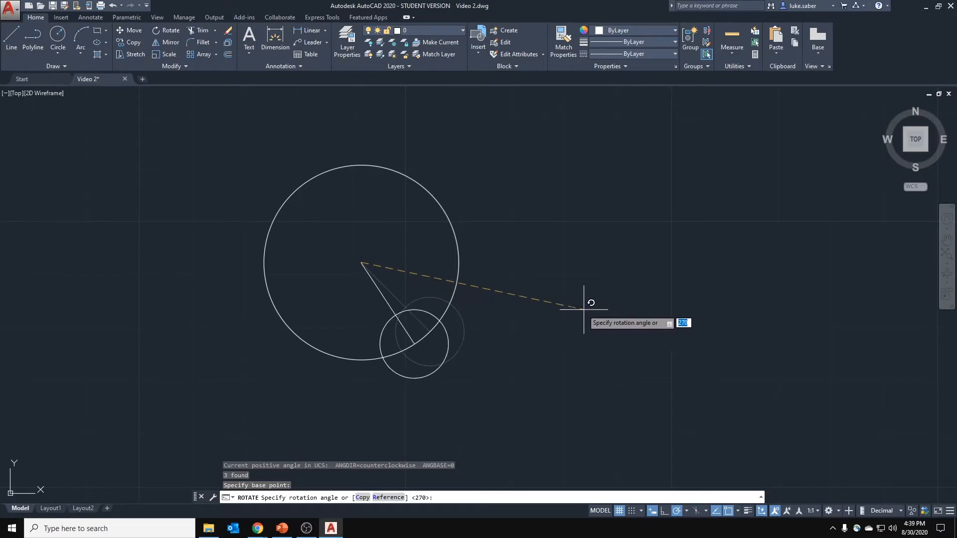
{"action": "key", "text": "Down"}
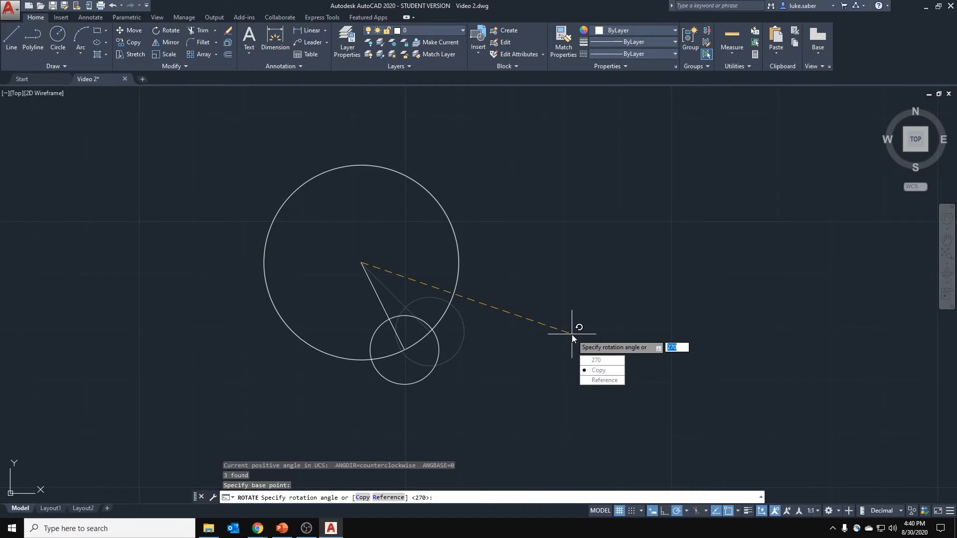
{"action": "left_click", "coordinate": [598, 370]}
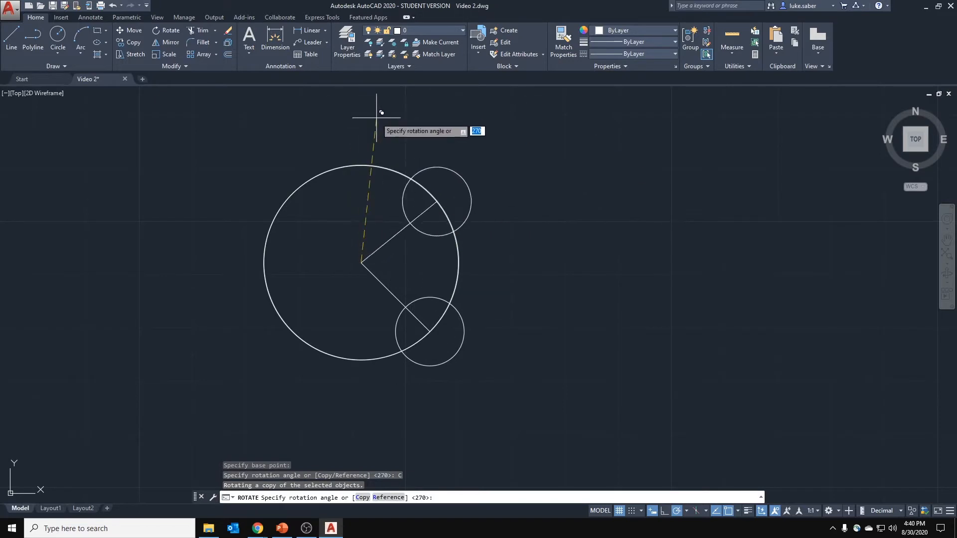
{"action": "left_click", "coordinate": [361, 115]}
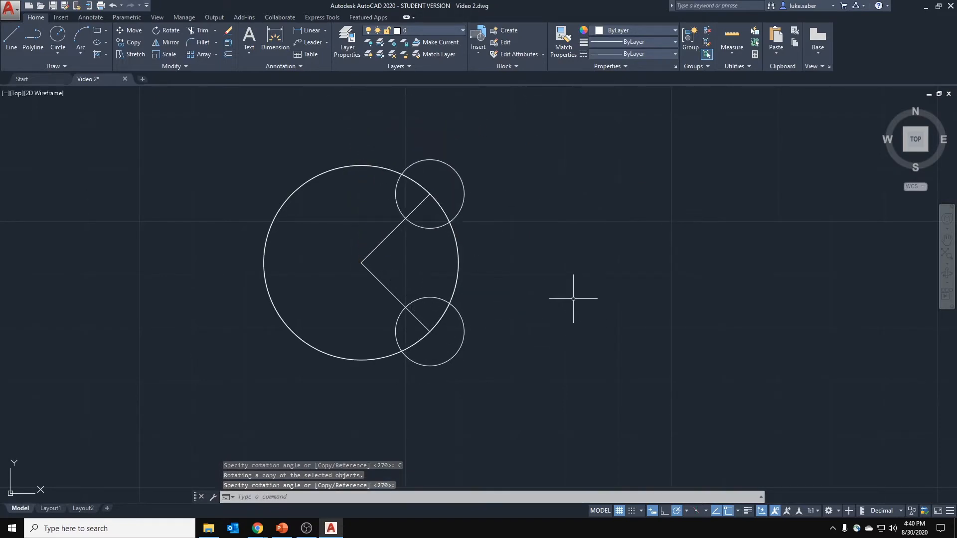
{"action": "scroll", "coordinate": [573, 299], "scroll_direction": "down", "scroll_amount": 2}
{"action": "key", "text": "ctrl+s"}
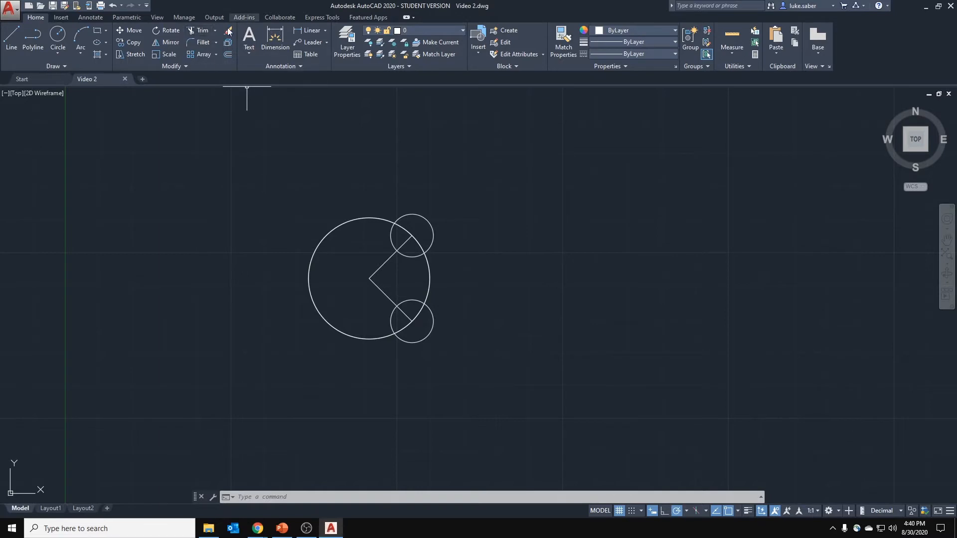
Step: Start the Trim command and set all circles and lines as cutting edges with a crossing window
{"action": "left_click", "coordinate": [196, 32]}
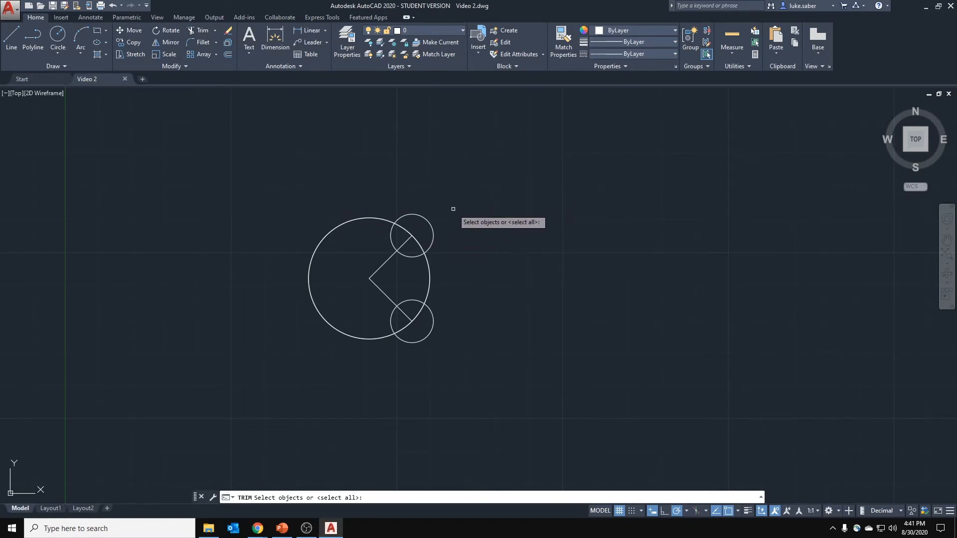
{"action": "scroll", "coordinate": [432, 226], "scroll_direction": "up", "scroll_amount": 4}
{"action": "scroll", "coordinate": [435, 222], "scroll_direction": "down", "scroll_amount": 2}
{"action": "middle_click_drag", "start_coordinate": [442, 211], "coordinate": [485, 171]}
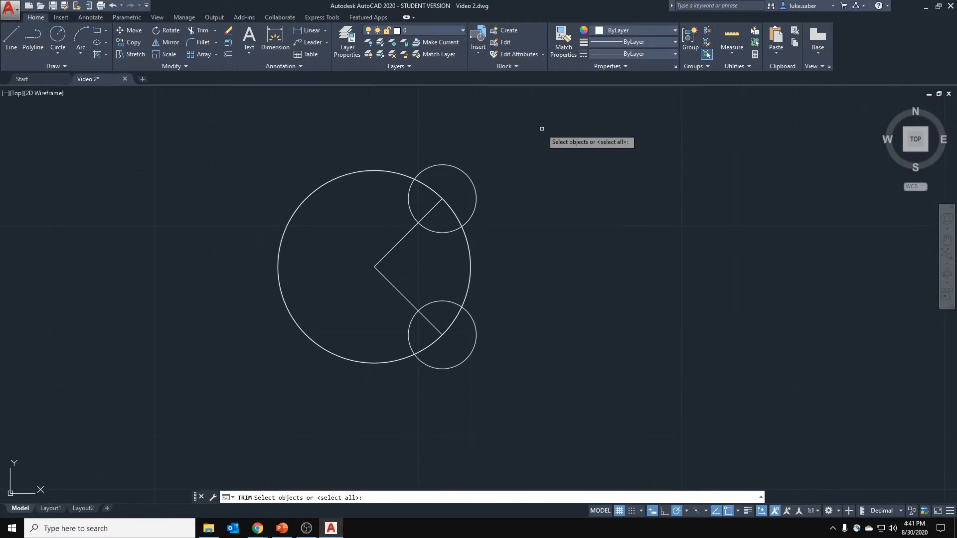
{"action": "left_click", "coordinate": [542, 128]}
{"action": "left_click", "coordinate": [241, 397]}
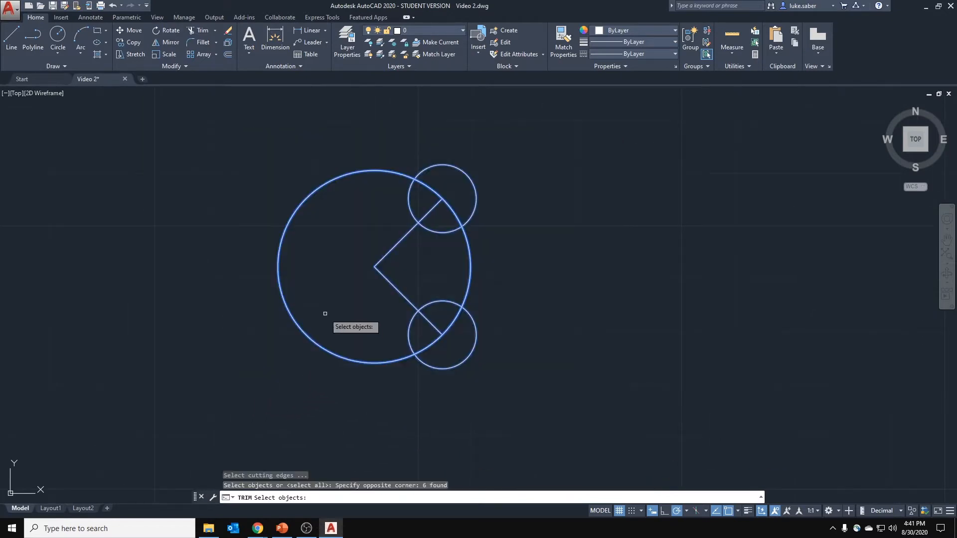
{"action": "key", "text": "Return"}
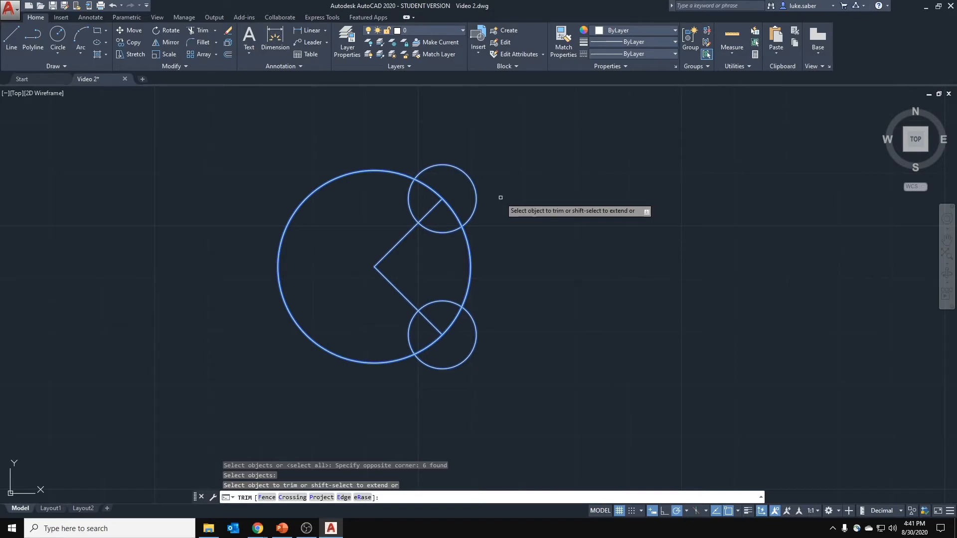
Step: Trim away all overlapping large-circle arc segments inside the upper small circle
{"action": "scroll", "coordinate": [497, 191], "scroll_direction": "up", "scroll_amount": 4}
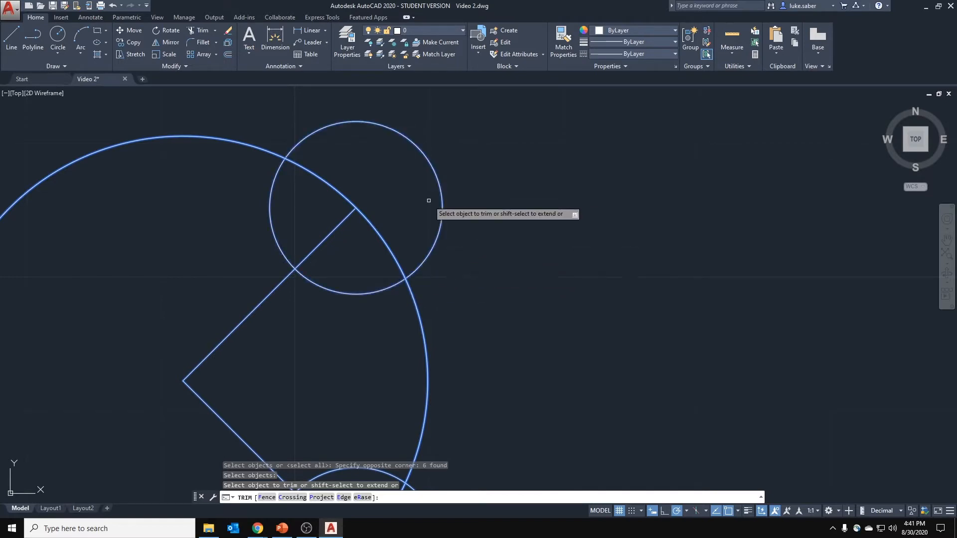
{"action": "left_click", "coordinate": [382, 240]}
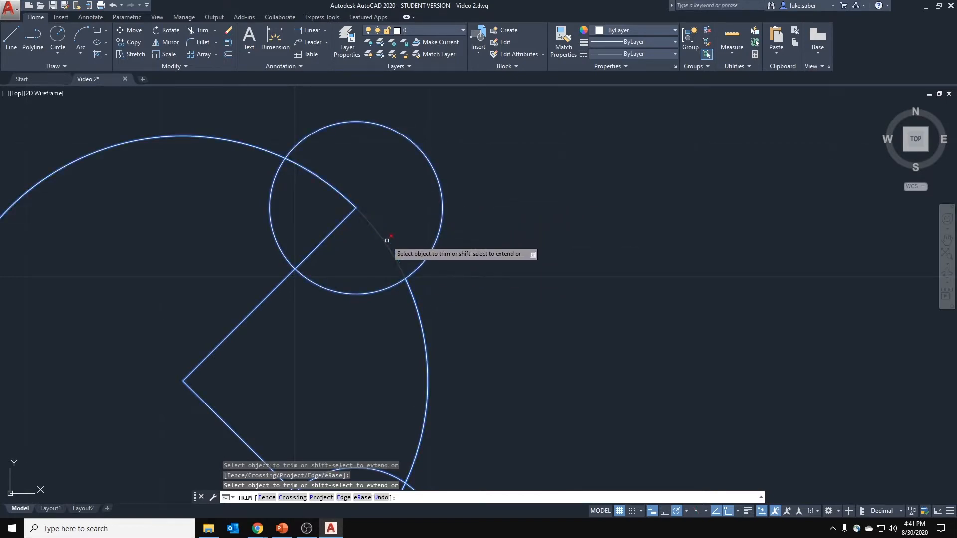
{"action": "left_click", "coordinate": [401, 212]}
{"action": "left_click", "coordinate": [383, 256]}
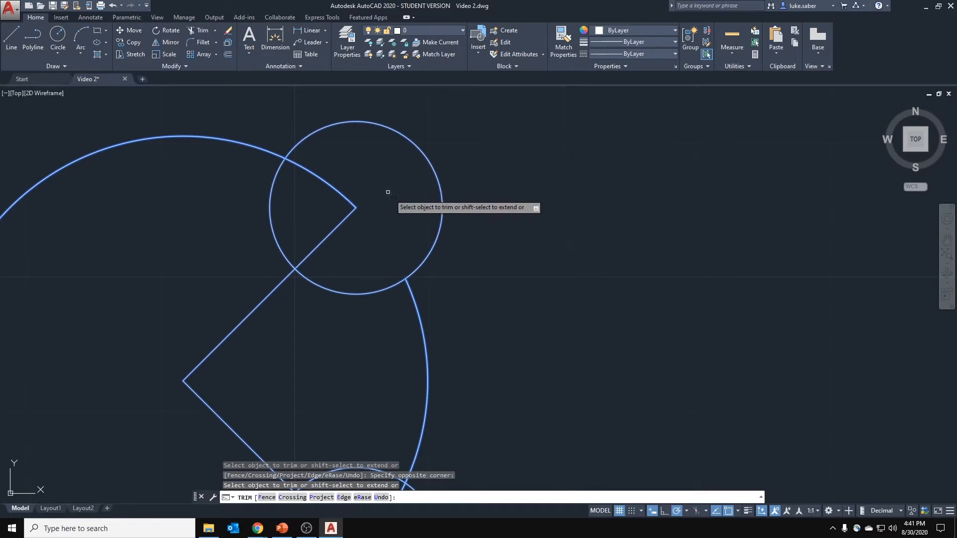
{"action": "scroll", "coordinate": [401, 209], "scroll_direction": "down", "scroll_amount": 2}
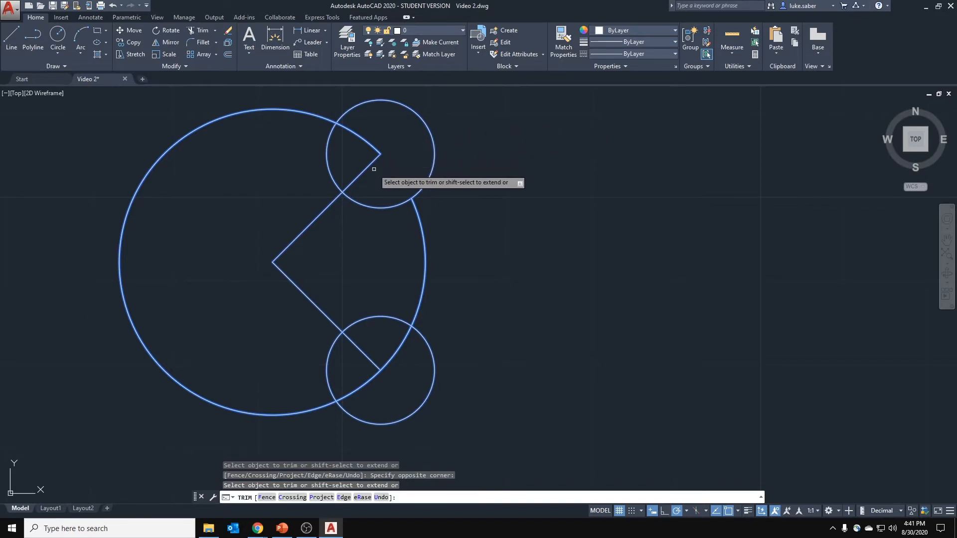
{"action": "scroll", "coordinate": [374, 169], "scroll_direction": "up", "scroll_amount": 2}
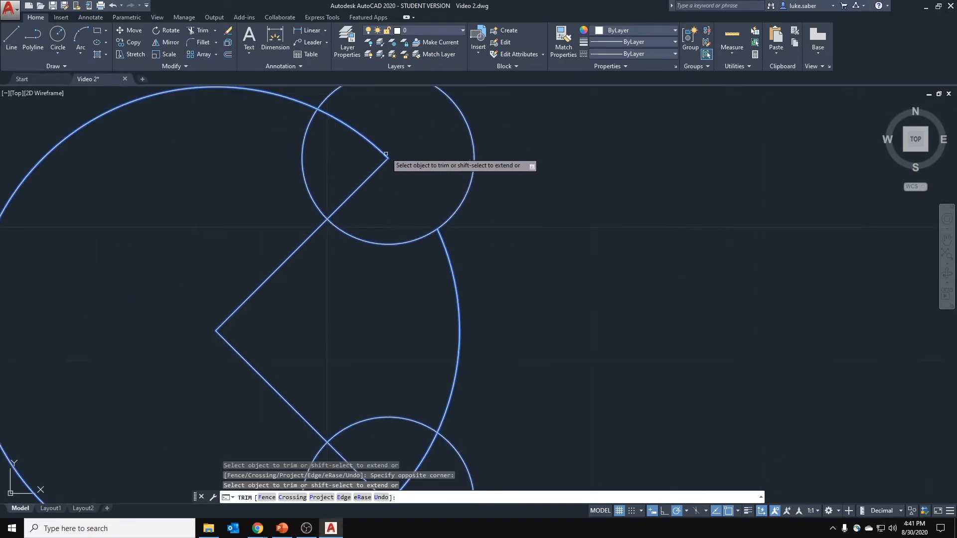
{"action": "left_click", "coordinate": [366, 118]}
{"action": "left_click", "coordinate": [348, 139]}
Step: Trim away the large-circle arc segments inside the lower small circle and finish the Trim command
{"action": "middle_click_drag", "start_coordinate": [387, 207], "coordinate": [387, 77]}
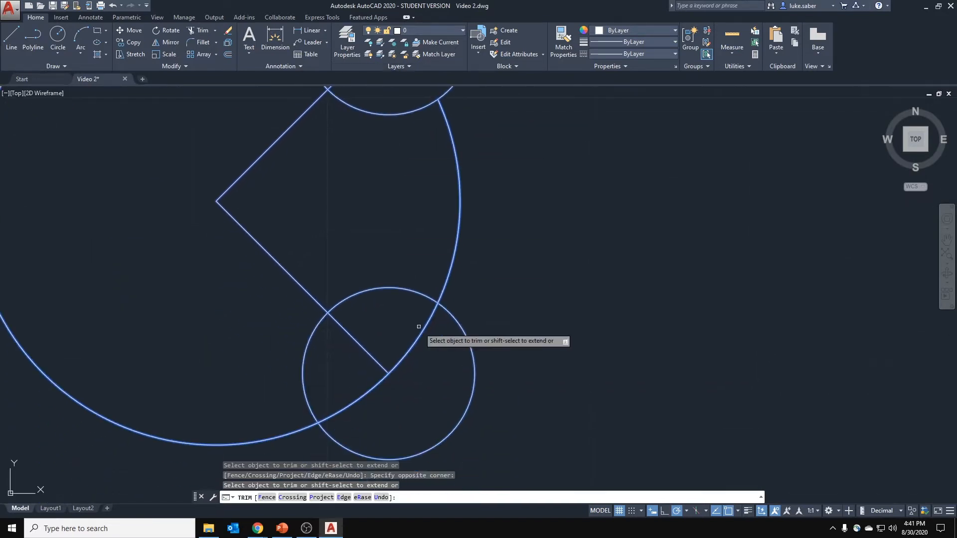
{"action": "left_click", "coordinate": [419, 326]}
{"action": "left_click", "coordinate": [397, 373]}
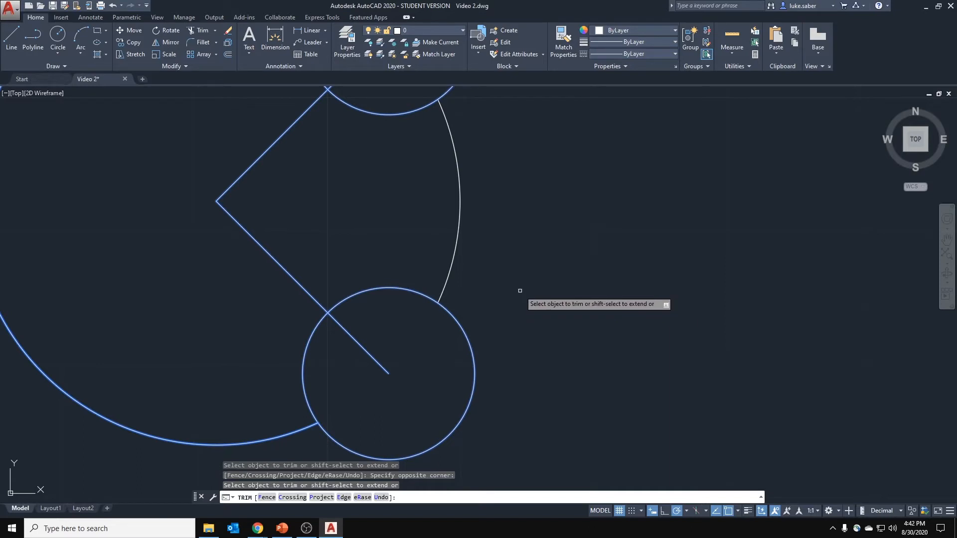
{"action": "right_click", "coordinate": [535, 250]}
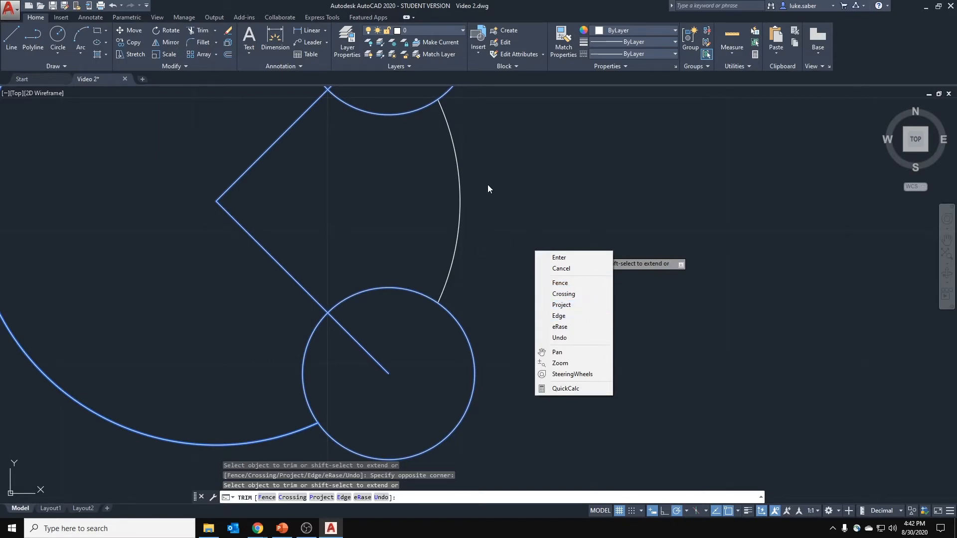
{"action": "scroll", "coordinate": [540, 261], "scroll_direction": "down", "scroll_amount": 2}
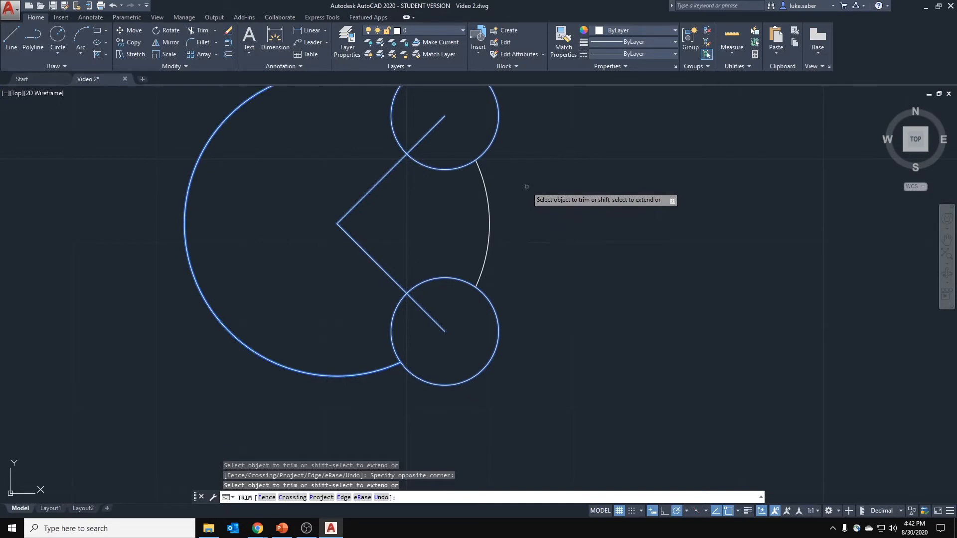
{"action": "right_click", "coordinate": [524, 188]}
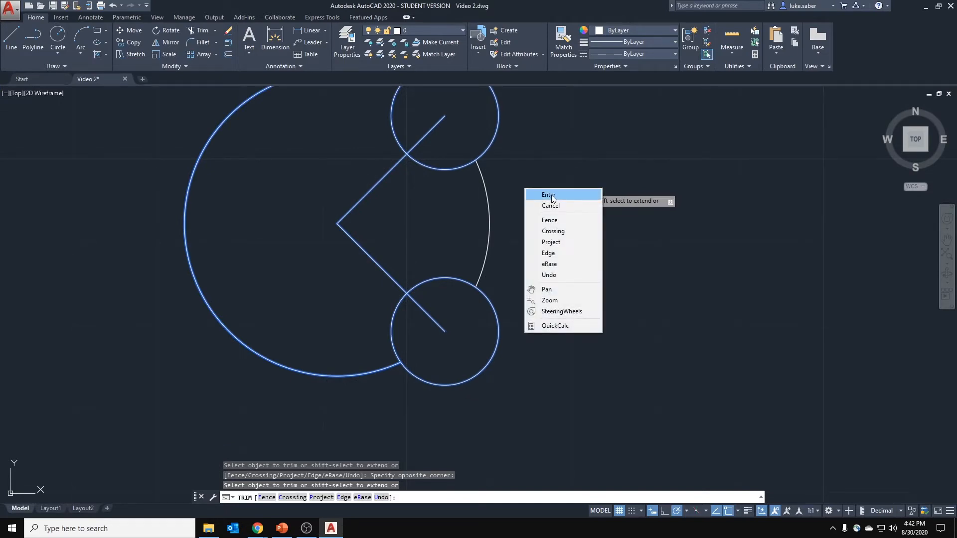
{"action": "left_click", "coordinate": [551, 195]}
Step: Start the Extend command and set all circles, arcs and lines as boundary edges with a crossing window
{"action": "middle_click_drag", "start_coordinate": [525, 206], "coordinate": [516, 254]}
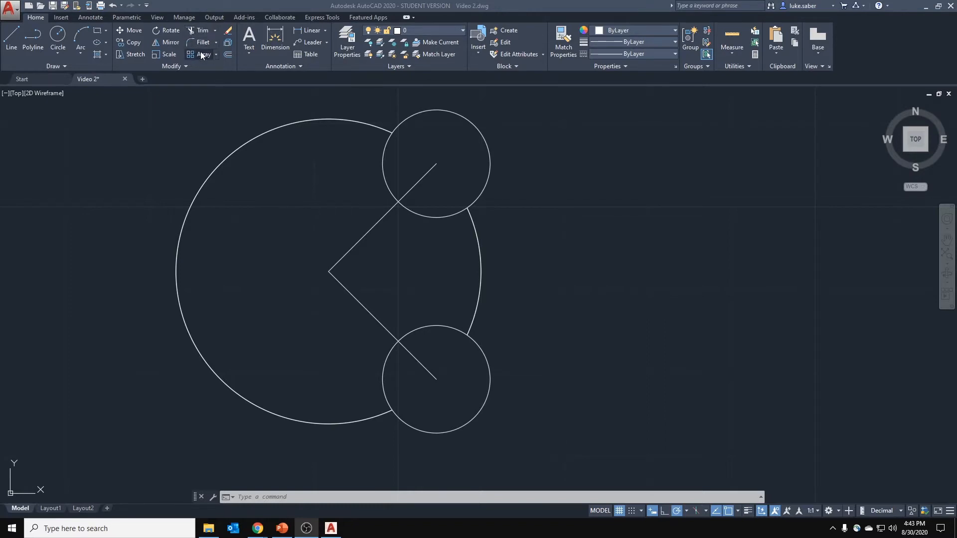
{"action": "left_click", "coordinate": [64, 67]}
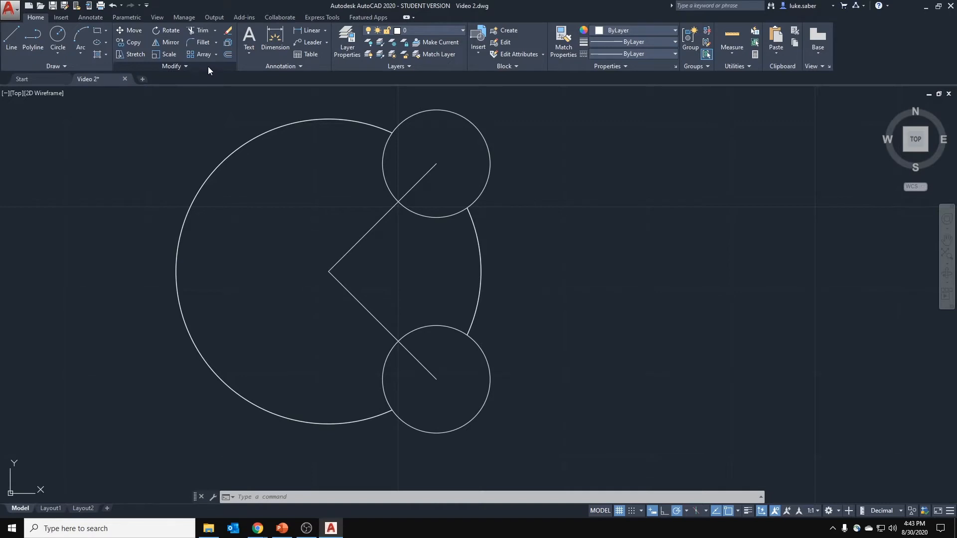
{"action": "left_click", "coordinate": [214, 30]}
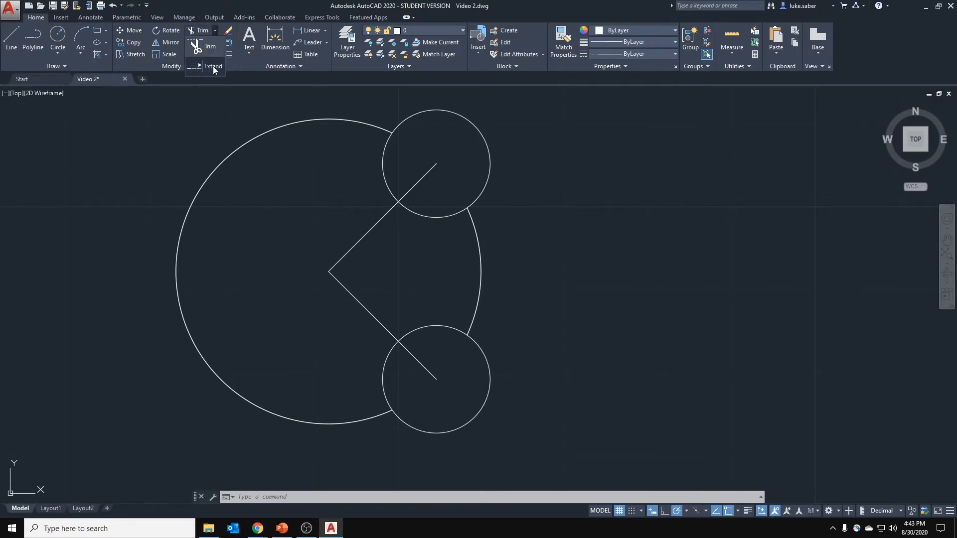
{"action": "left_click", "coordinate": [213, 66]}
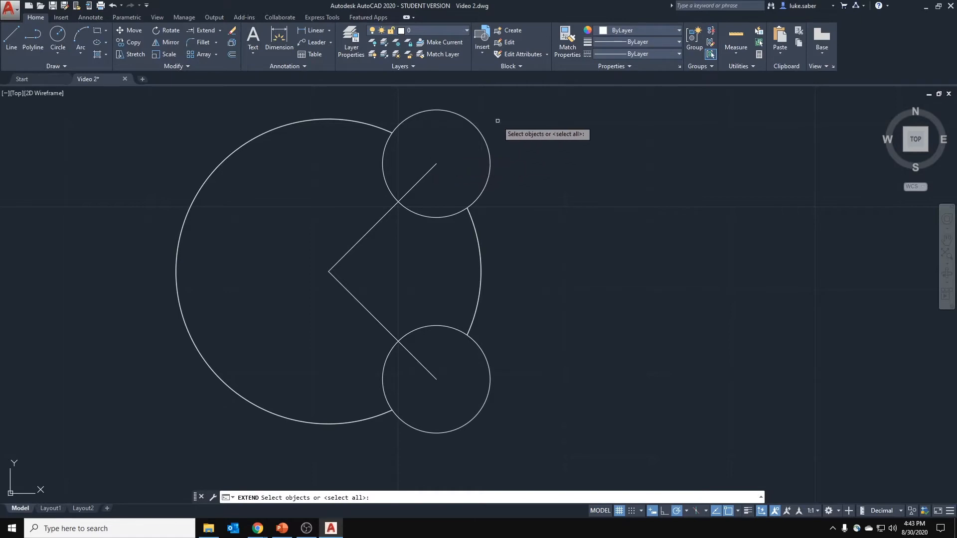
{"action": "scroll", "coordinate": [498, 122], "scroll_direction": "down", "scroll_amount": 2}
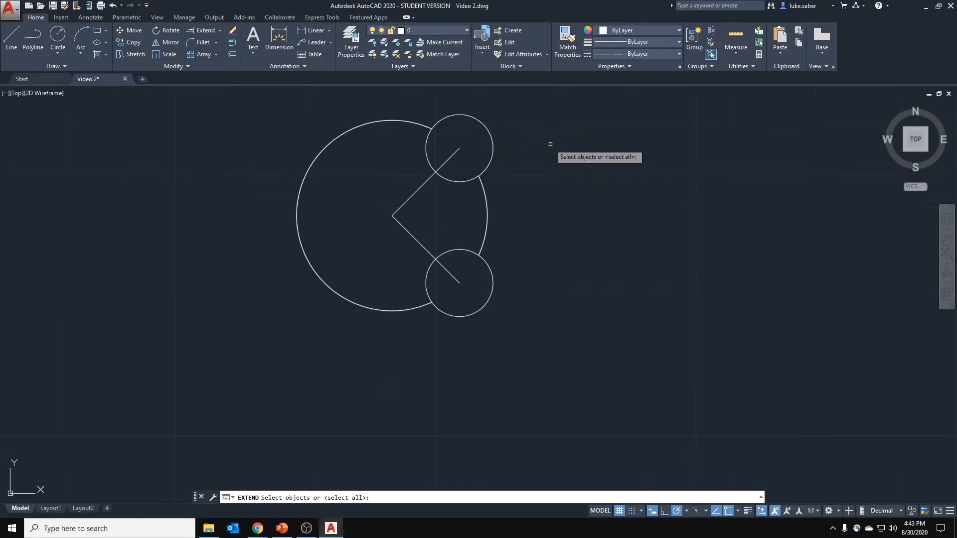
{"action": "left_click", "coordinate": [545, 103]}
{"action": "left_click", "coordinate": [265, 329]}
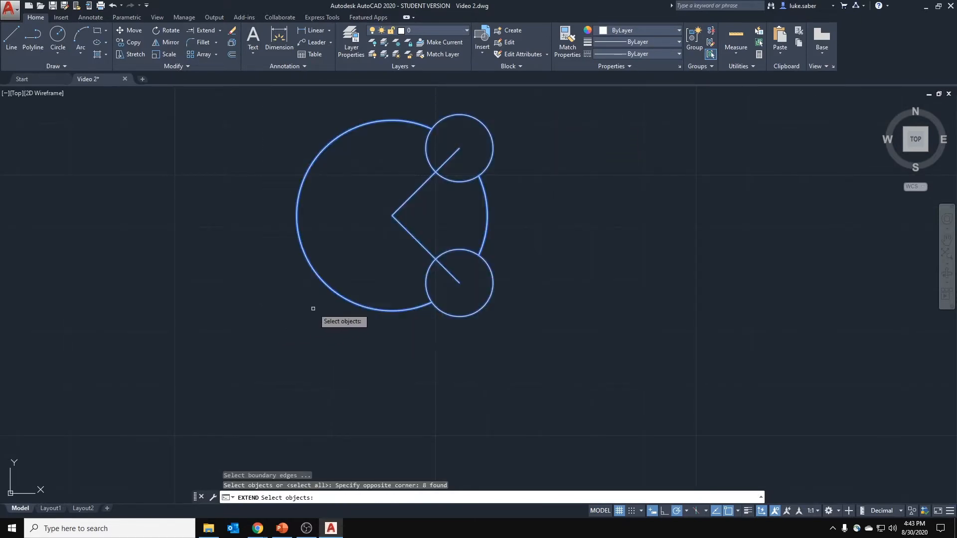
{"action": "key", "text": "Return"}
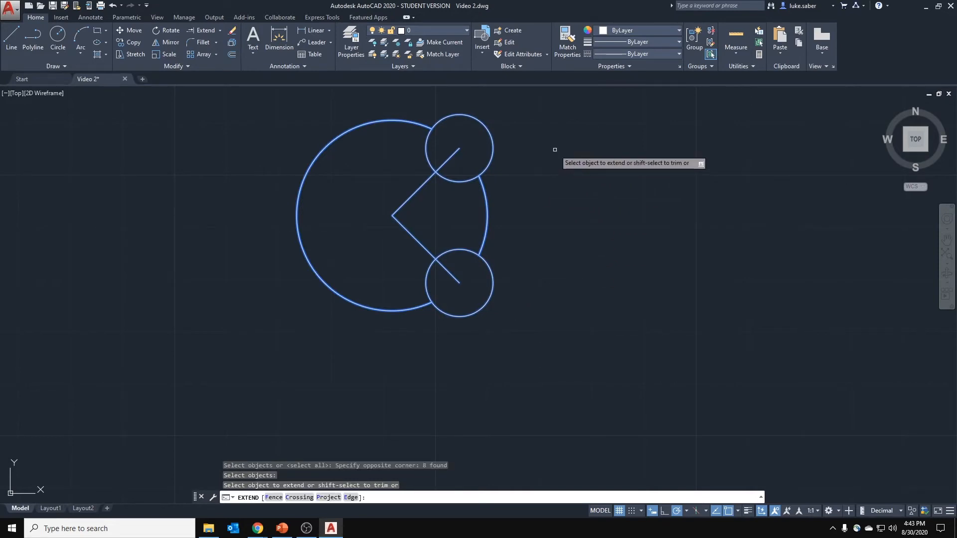
Step: Extend the upper diagonal line to the far side of the upper small circle
{"action": "scroll", "coordinate": [474, 156], "scroll_direction": "up", "scroll_amount": 2}
{"action": "left_click", "coordinate": [439, 154]}
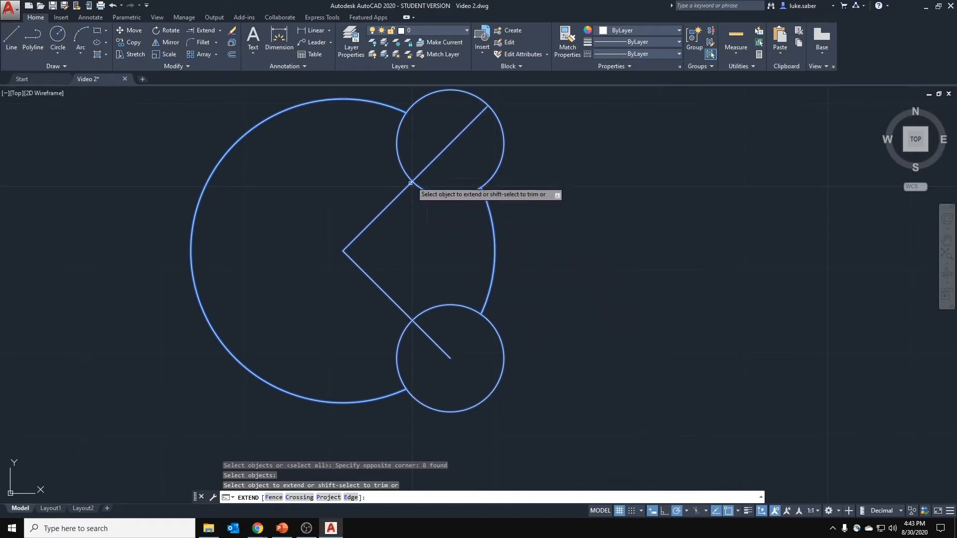
{"action": "left_click", "coordinate": [445, 149]}
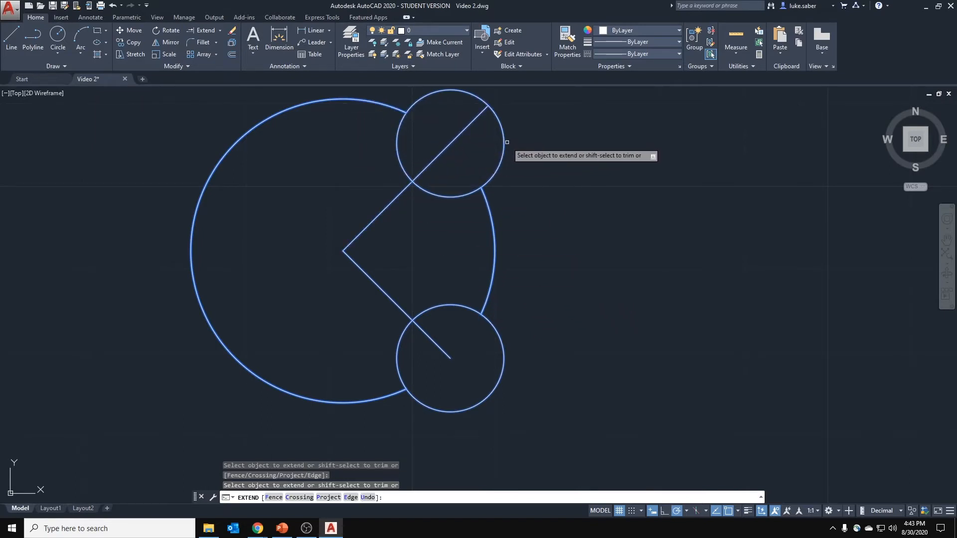
{"action": "right_click", "coordinate": [535, 135]}
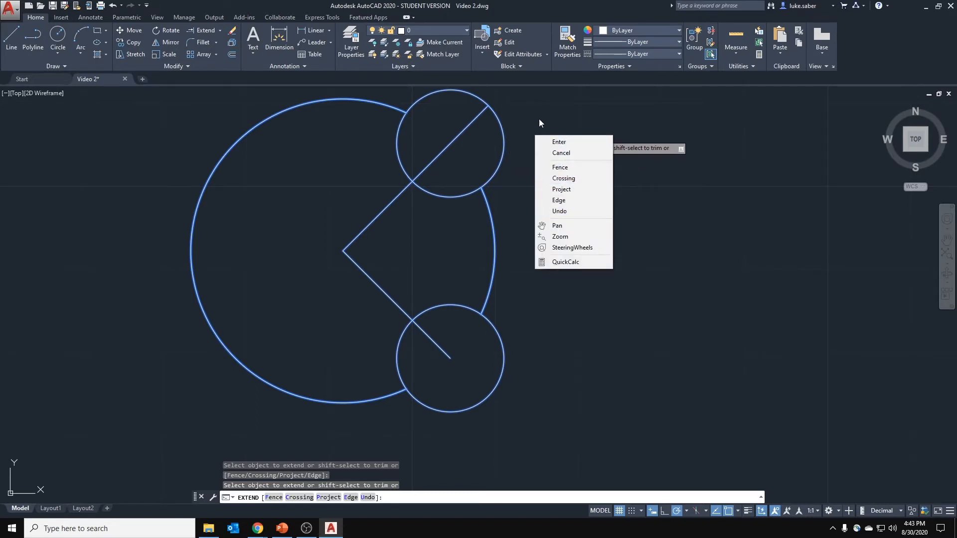
Step: Extend the lower diagonal line to the far side of the lower small circle within Trim, using all objects as cutting edges, and save
{"action": "key", "text": "Escape"}
{"action": "key", "text": "Escape"}
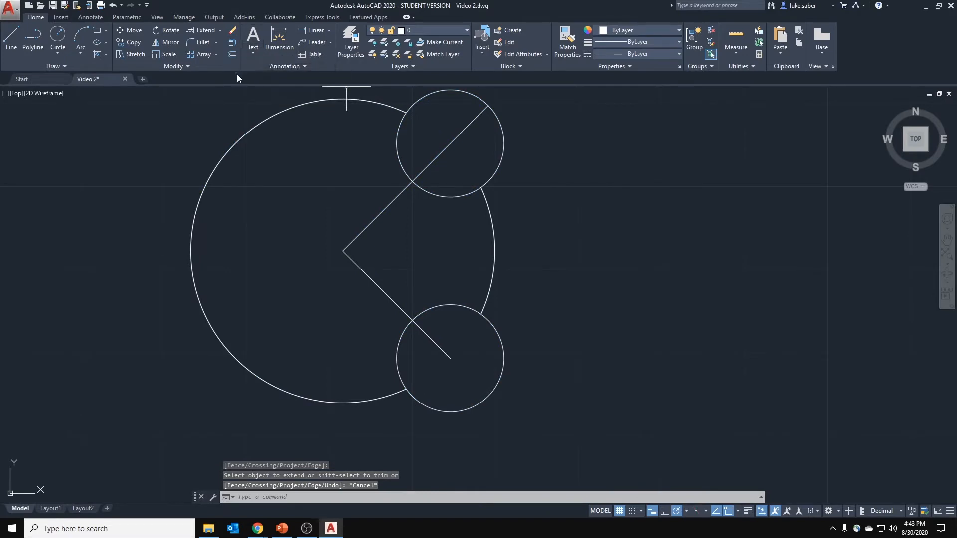
{"action": "left_click", "coordinate": [220, 30]}
{"action": "left_click", "coordinate": [212, 46]}
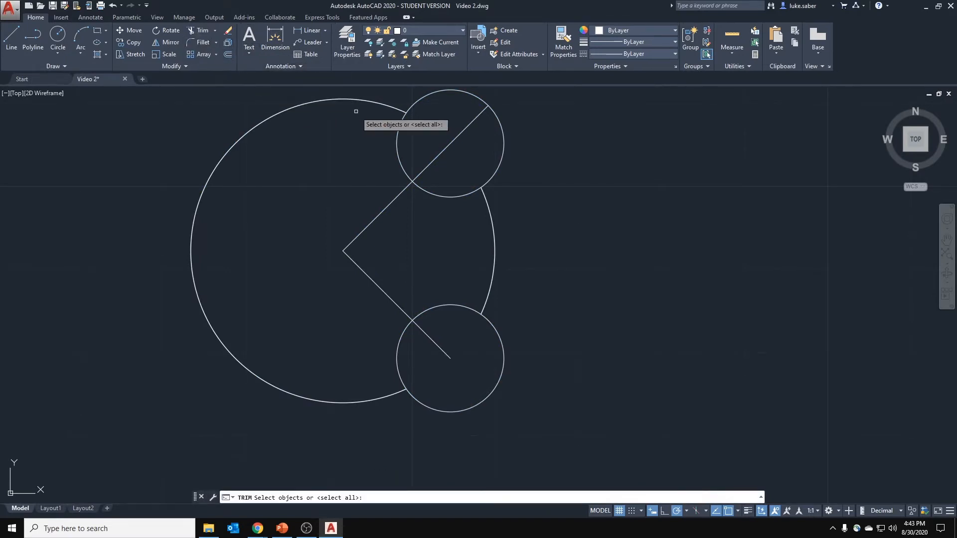
{"action": "middle_click_drag", "start_coordinate": [373, 130], "coordinate": [415, 145]}
{"action": "left_click", "coordinate": [605, 92]}
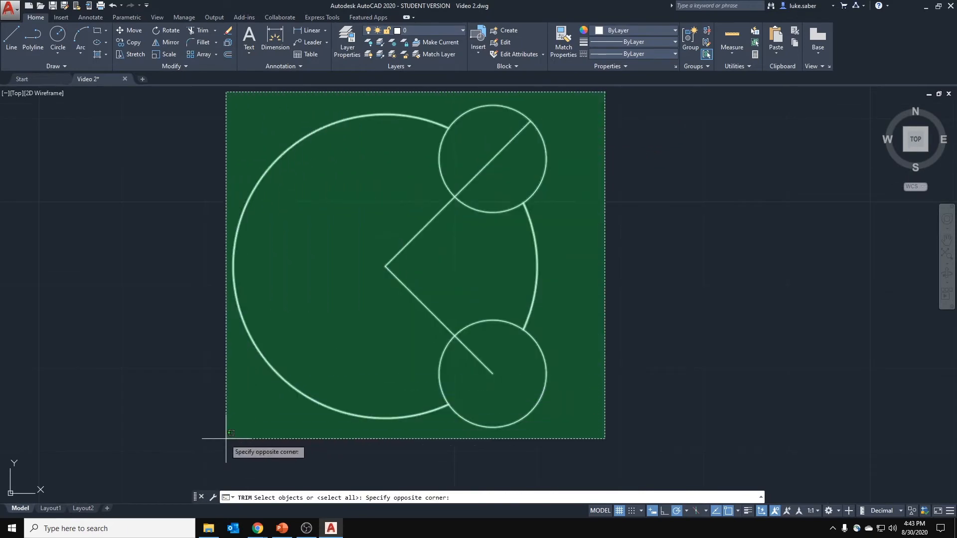
{"action": "left_click", "coordinate": [205, 449]}
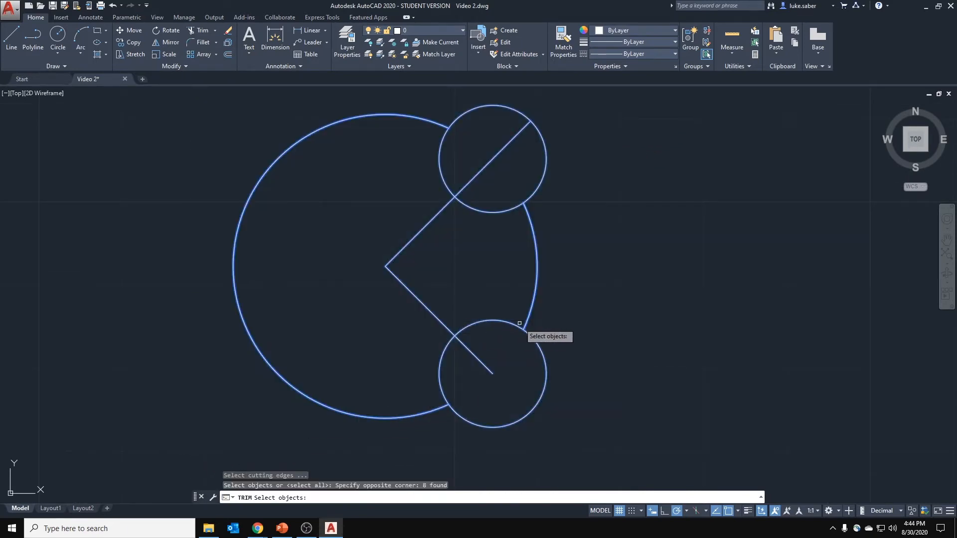
{"action": "key", "text": "Return"}
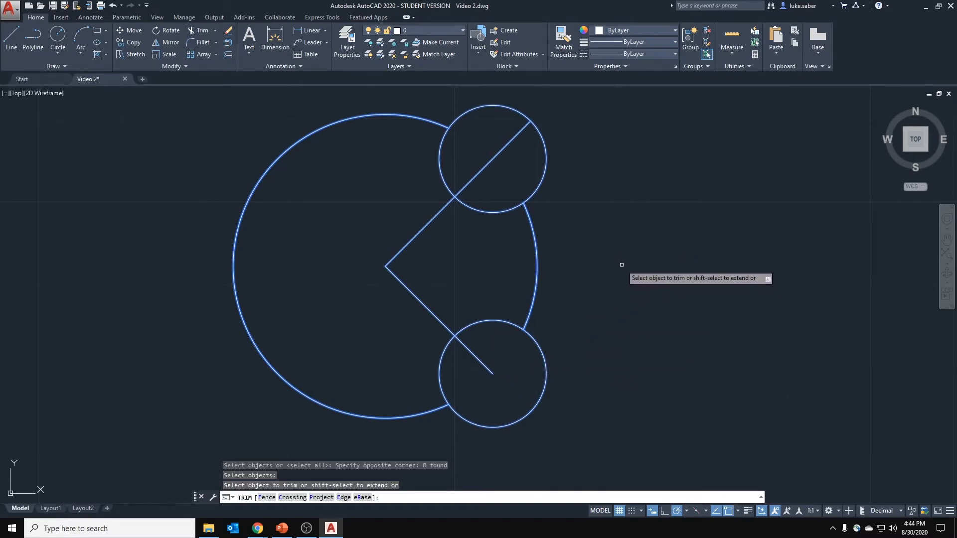
{"action": "left_click", "coordinate": [475, 353]}
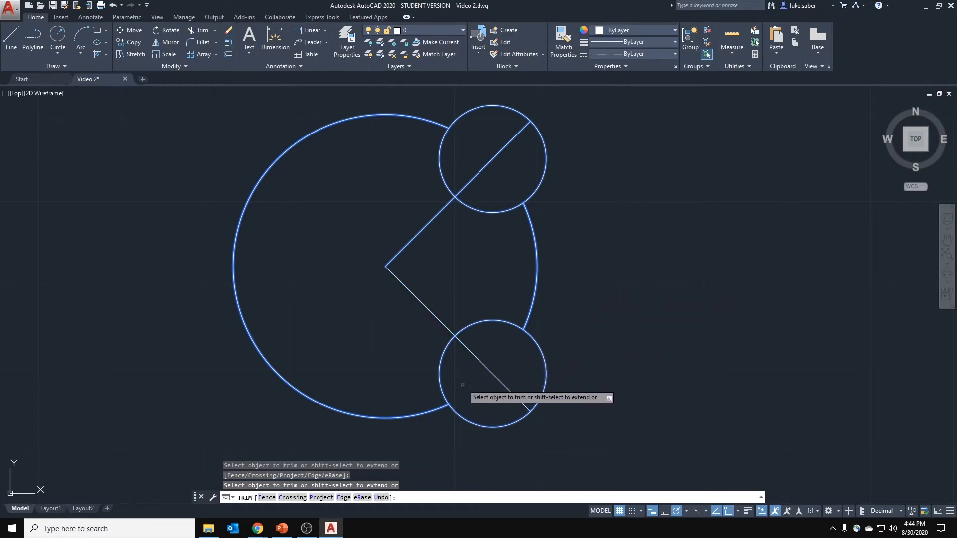
{"action": "right_click", "coordinate": [626, 248]}
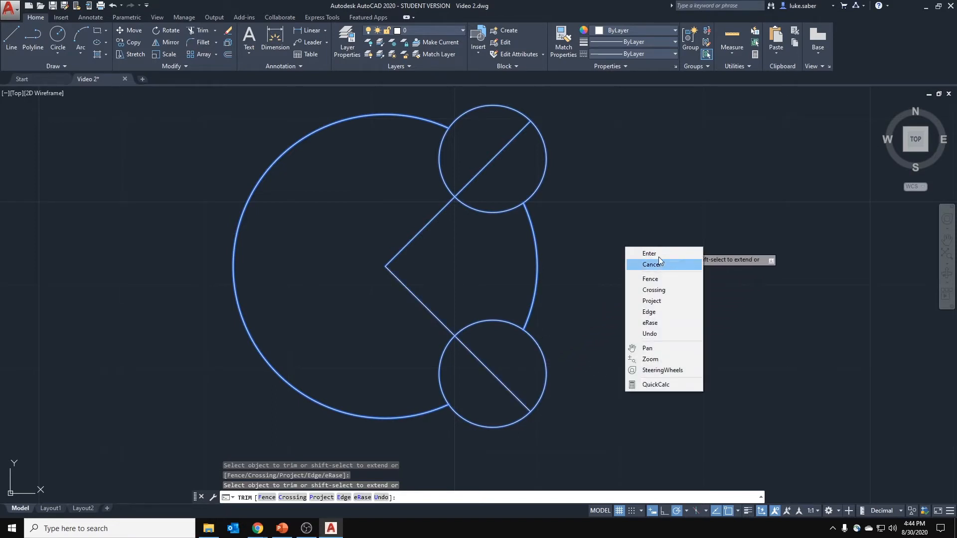
{"action": "left_click", "coordinate": [658, 254]}
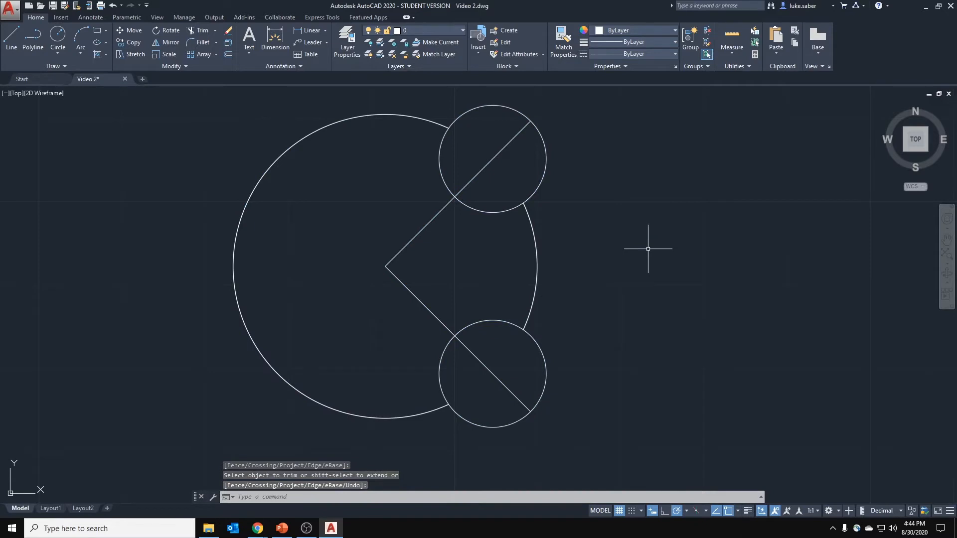
{"action": "key", "text": "ctrl+s"}
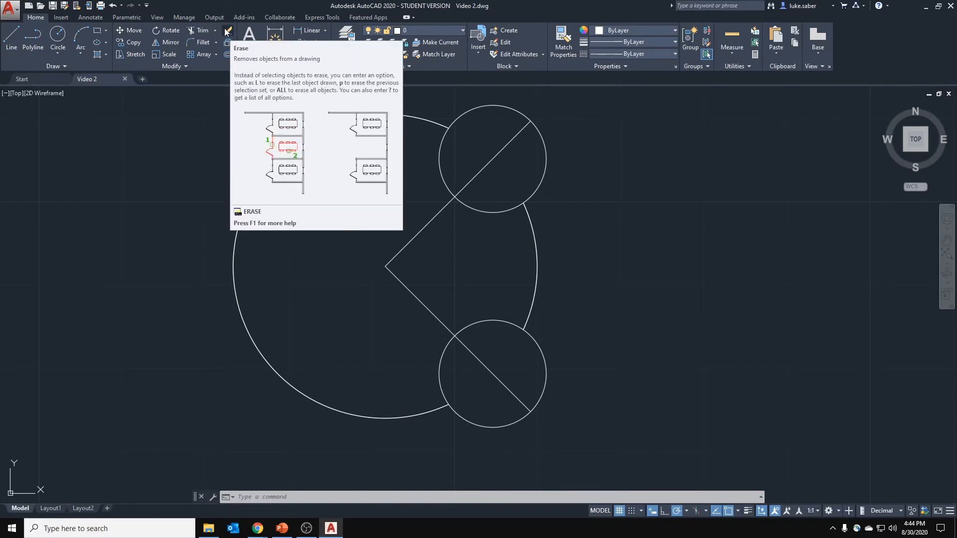
Step: Delete the two overlapping large left arcs one after the other, and undo both deletions
{"action": "key", "text": "Escape"}
{"action": "left_click", "coordinate": [269, 155]}
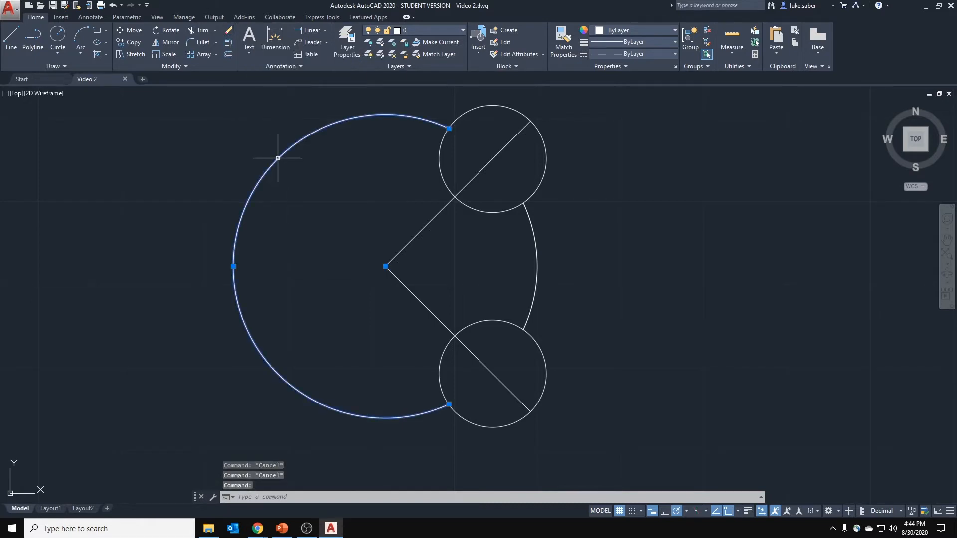
{"action": "key", "text": "Delete"}
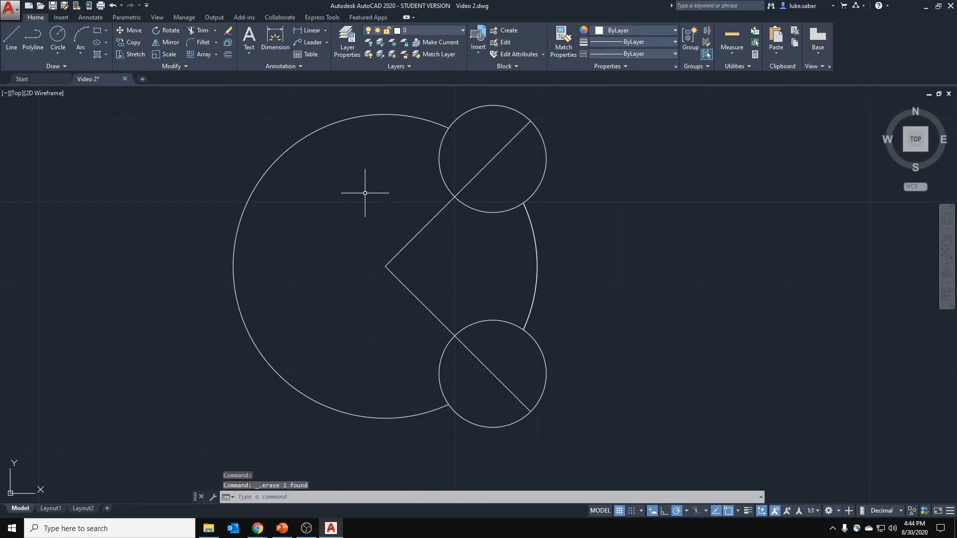
{"action": "left_click", "coordinate": [294, 147]}
{"action": "key", "text": "Delete"}
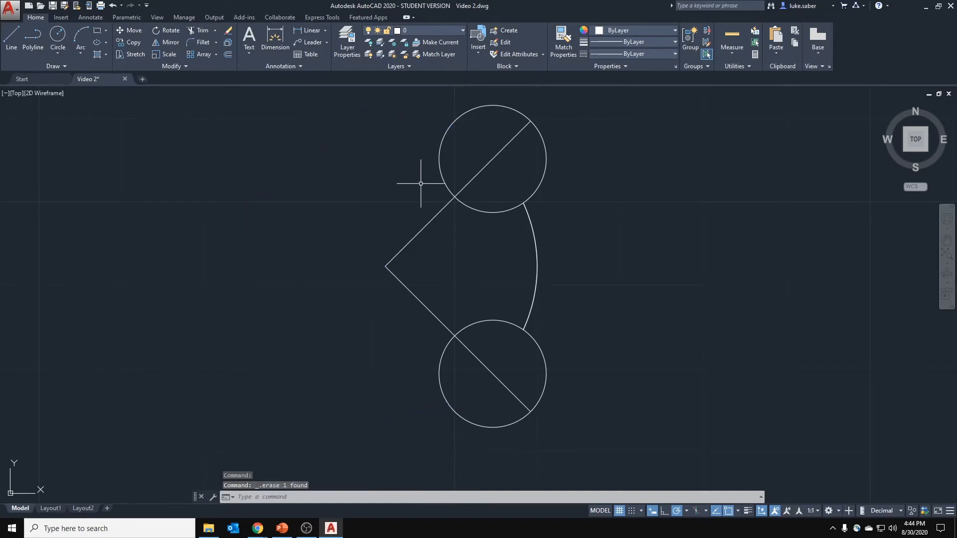
{"action": "key", "text": "ctrl+z"}
{"action": "key", "text": "ctrl+z"}
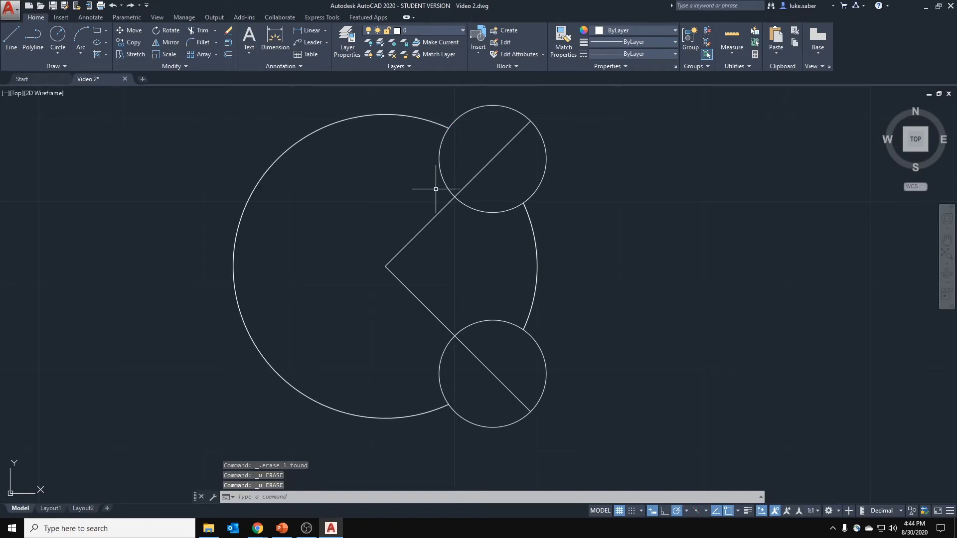
Step: Remove both overlapping large left arcs together using the Erase command with a crossing window, and undo it
{"action": "left_click", "coordinate": [227, 32]}
{"action": "left_click", "coordinate": [302, 236]}
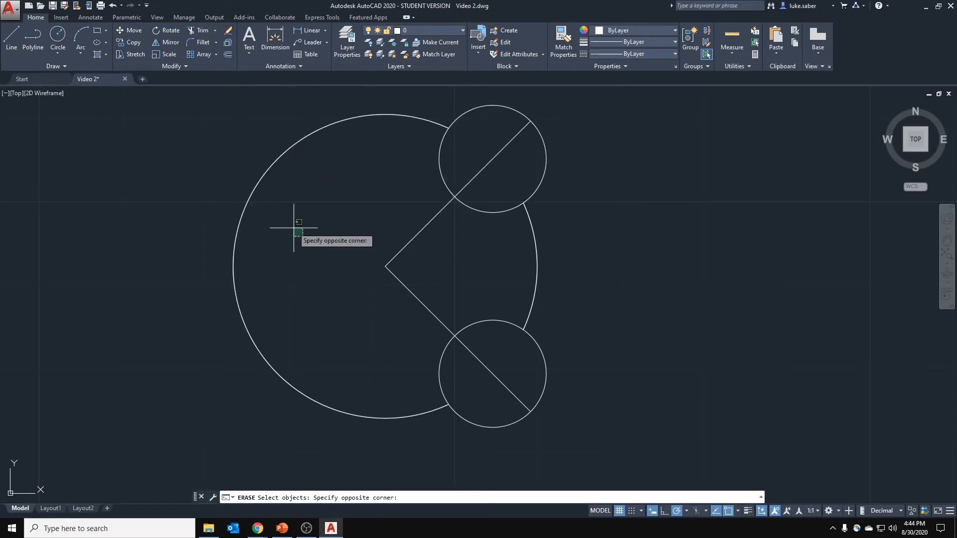
{"action": "left_click", "coordinate": [208, 146]}
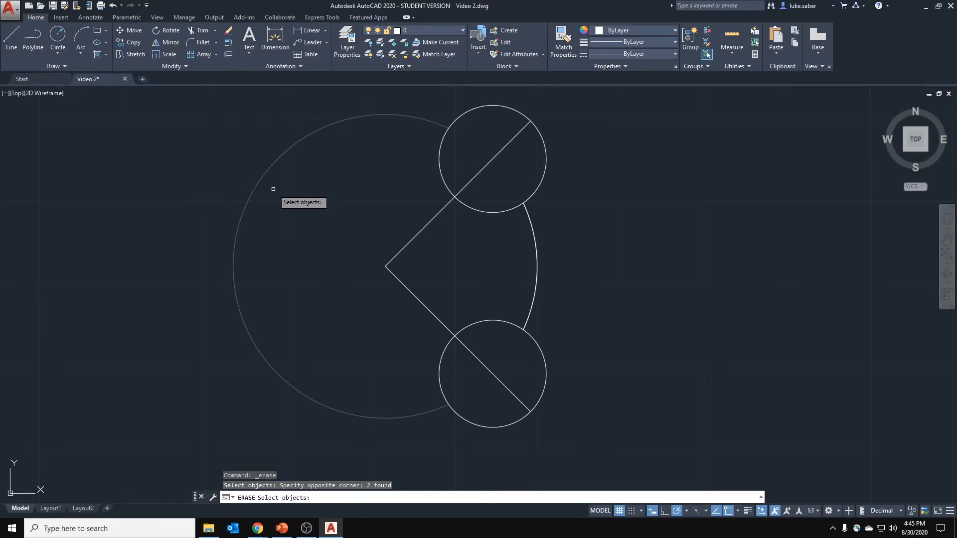
{"action": "key", "text": "Return"}
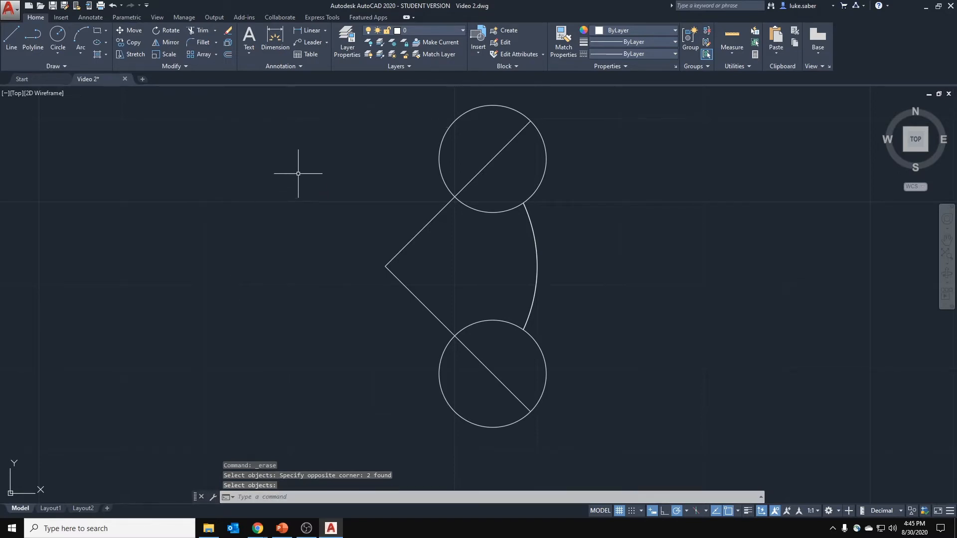
{"action": "key", "text": "ctrl+z"}
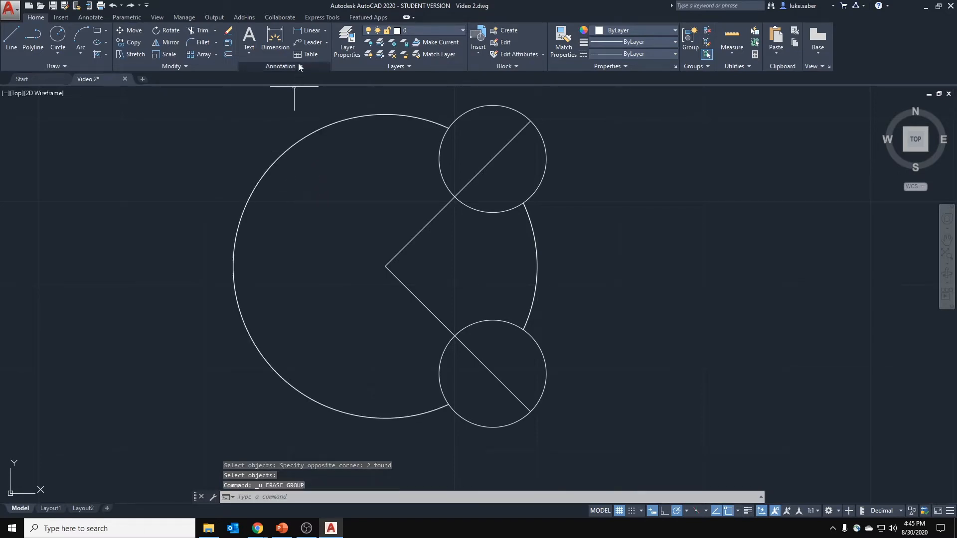
Step: Erase the two diagonal lines running through the small circles with the Erase command, and save the drawing
{"action": "left_click", "coordinate": [227, 30]}
{"action": "left_click", "coordinate": [493, 176]}
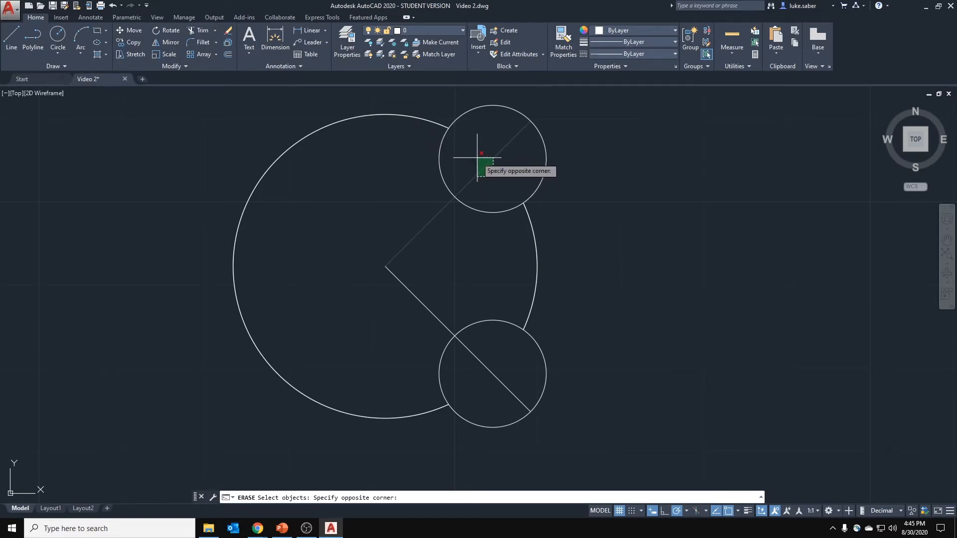
{"action": "left_click", "coordinate": [486, 161]}
{"action": "left_click", "coordinate": [483, 339]}
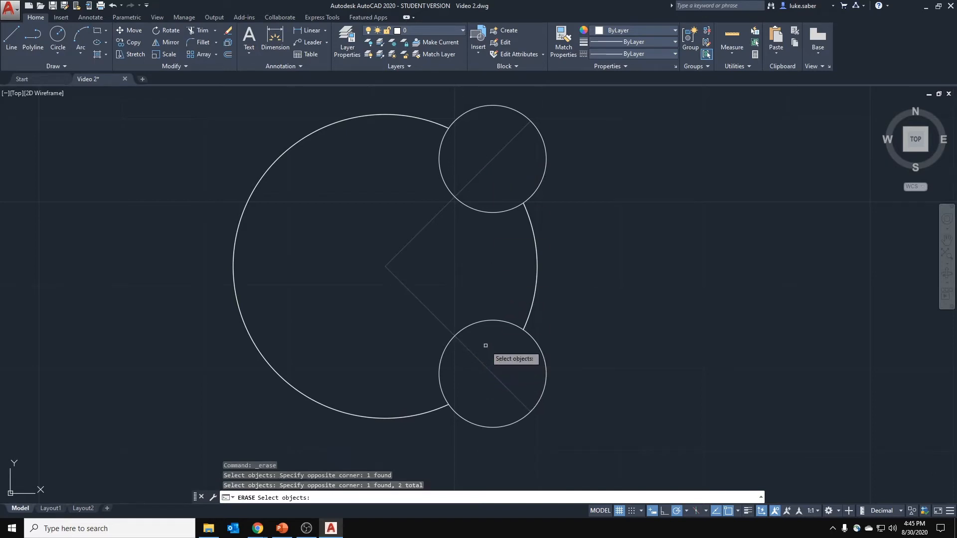
{"action": "key", "text": "Return"}
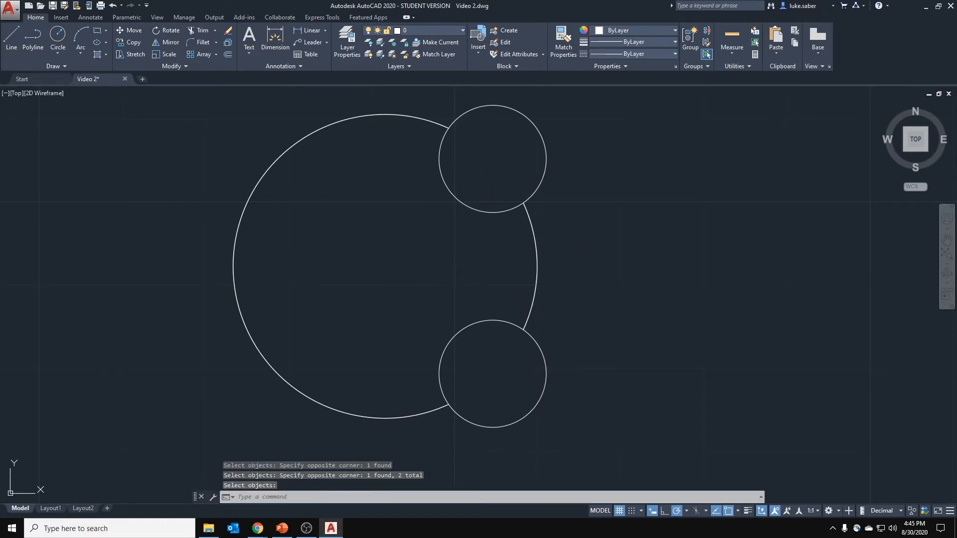
{"action": "key", "text": "ctrl+s"}
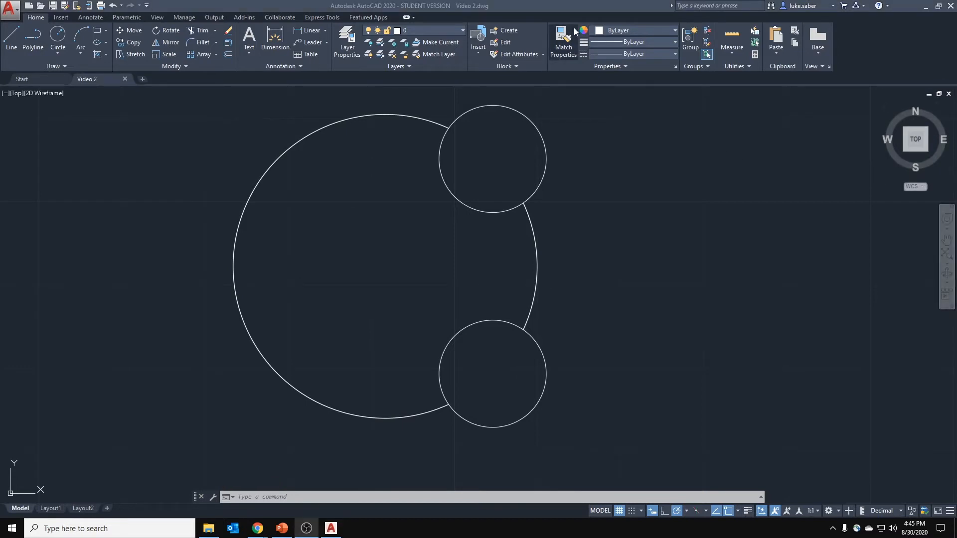
{"action": "left_click", "coordinate": [579, 218]}
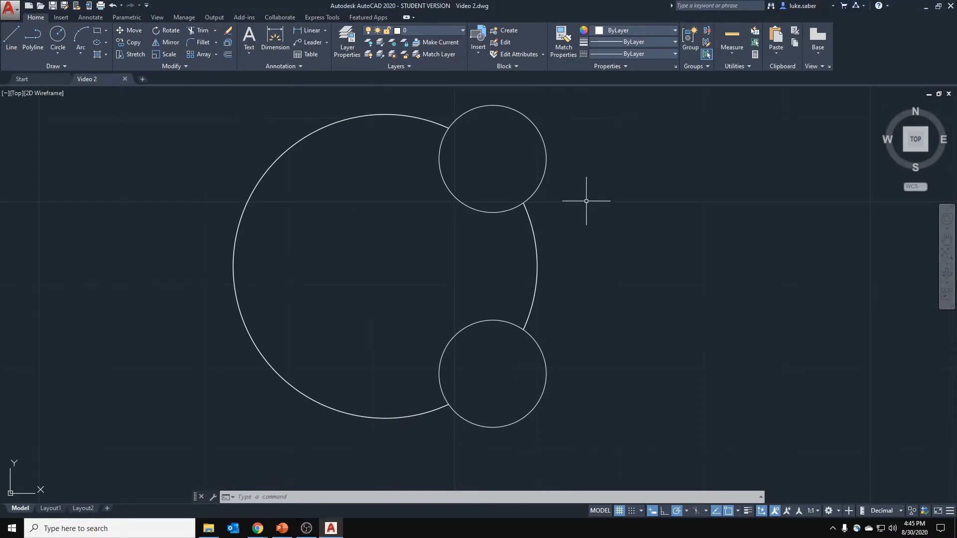
{"action": "key", "text": "ctrl+s"}
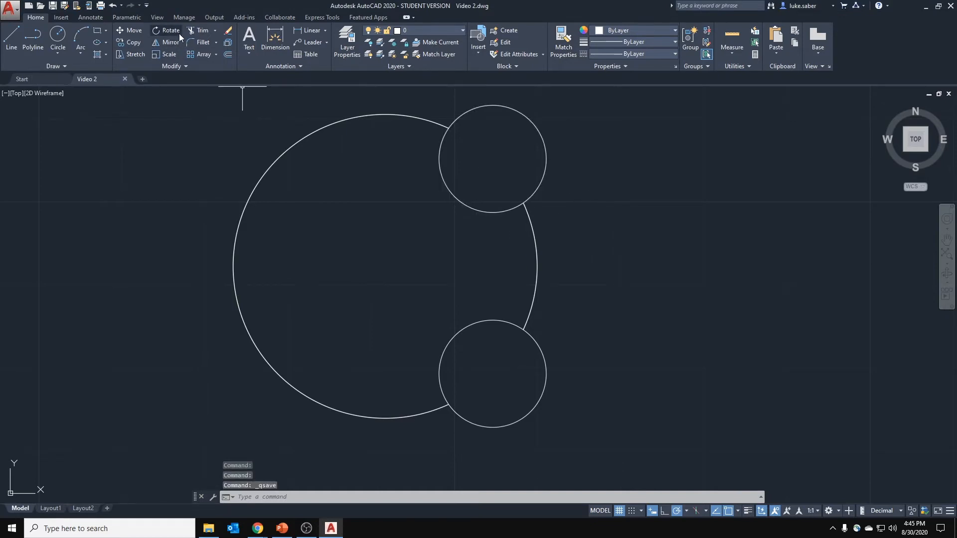
Step: Select the whole figure with a crossing window and start copying it, using the large arc's centre as base point
{"action": "scroll", "coordinate": [380, 205], "scroll_direction": "down", "scroll_amount": 2}
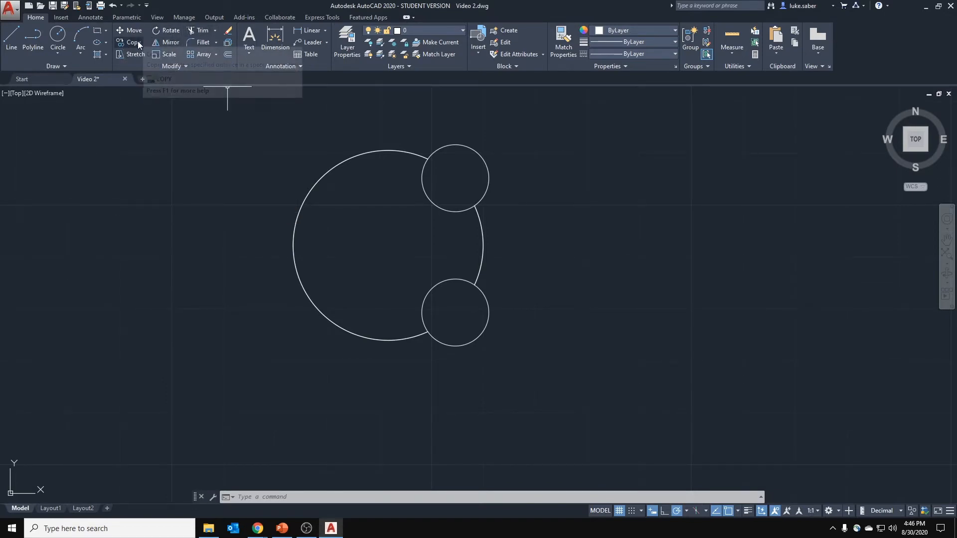
{"action": "scroll", "coordinate": [471, 278], "scroll_direction": "down", "scroll_amount": 3}
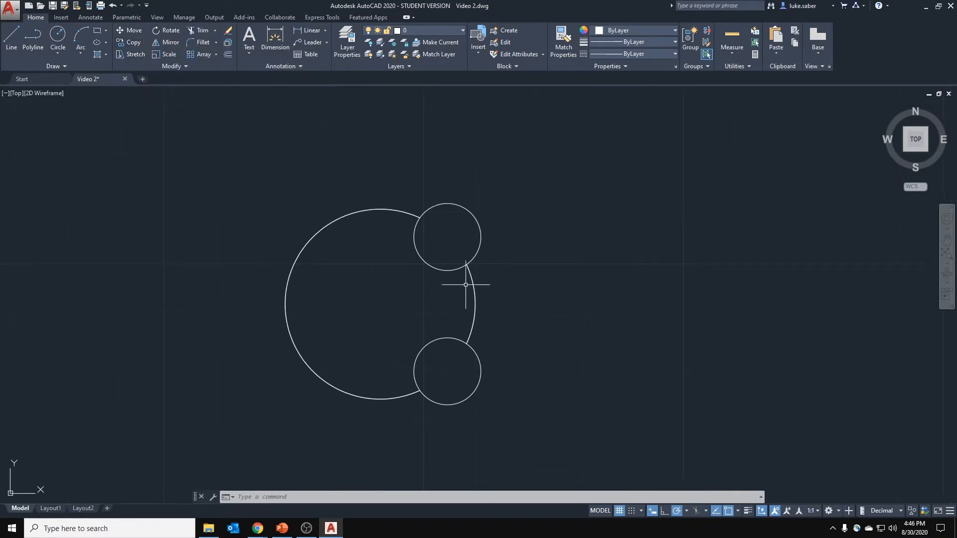
{"action": "left_click", "coordinate": [507, 214]}
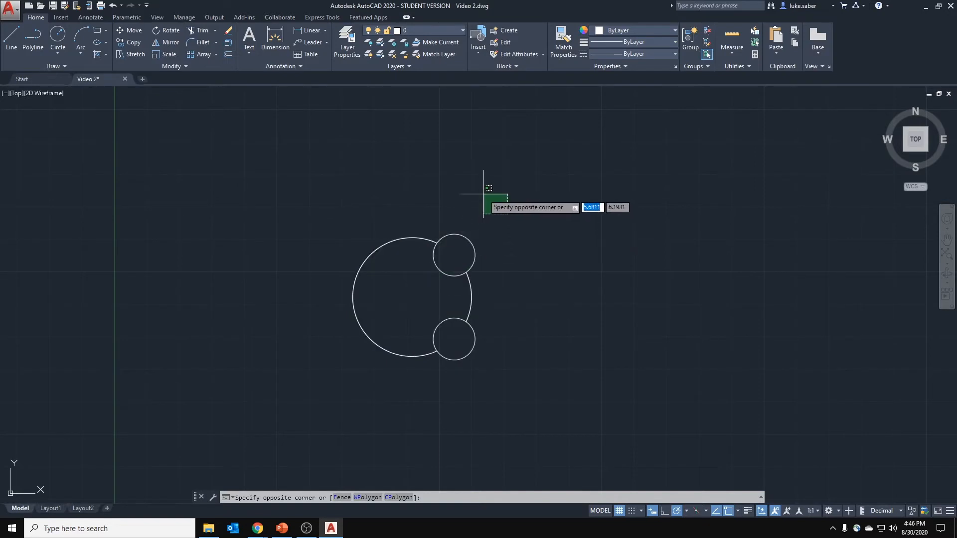
{"action": "key", "text": "Escape"}
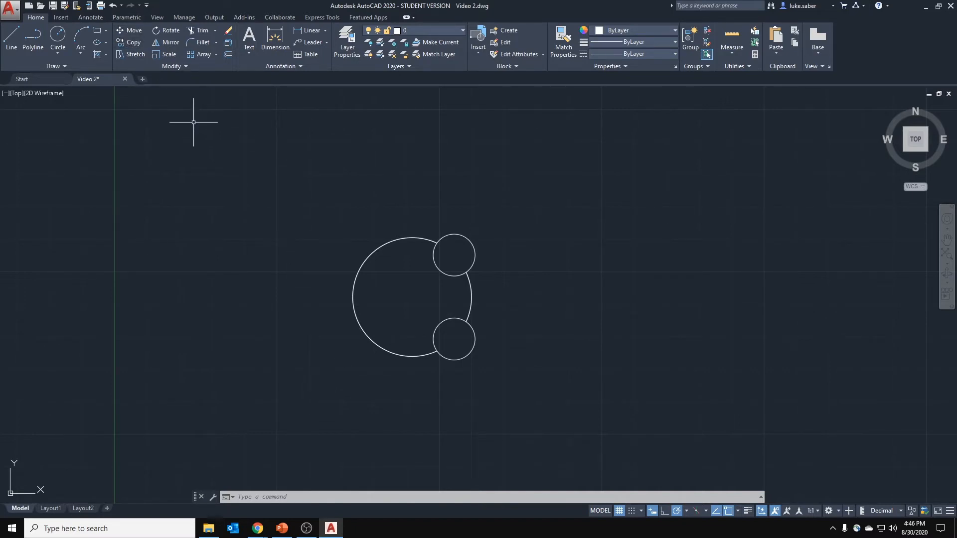
{"action": "left_click", "coordinate": [514, 214]}
{"action": "left_click", "coordinate": [289, 398]}
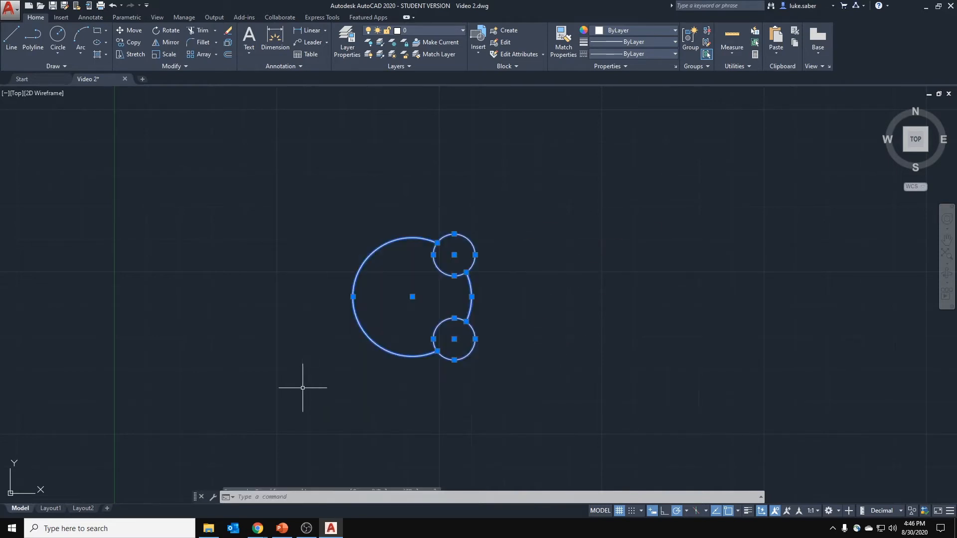
{"action": "left_click", "coordinate": [129, 42]}
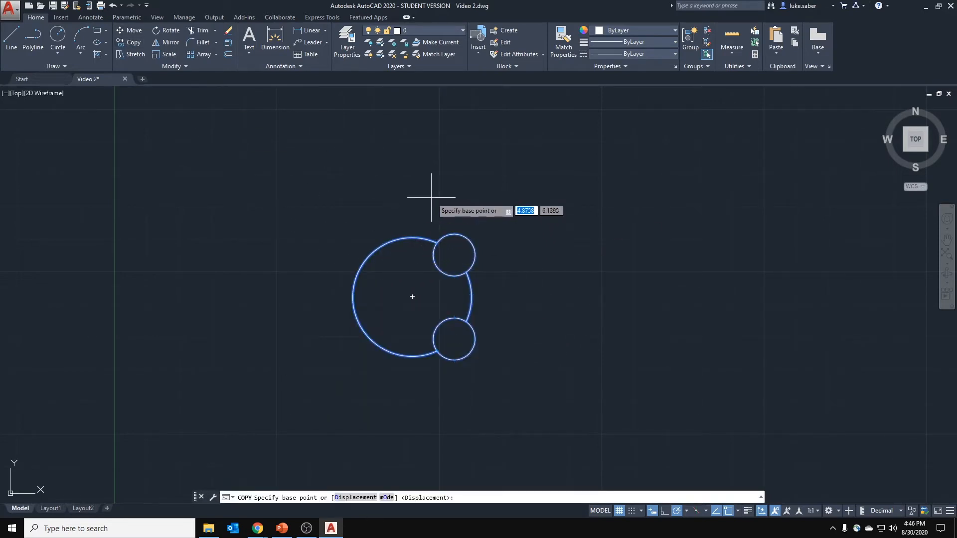
{"action": "left_click", "coordinate": [412, 297]}
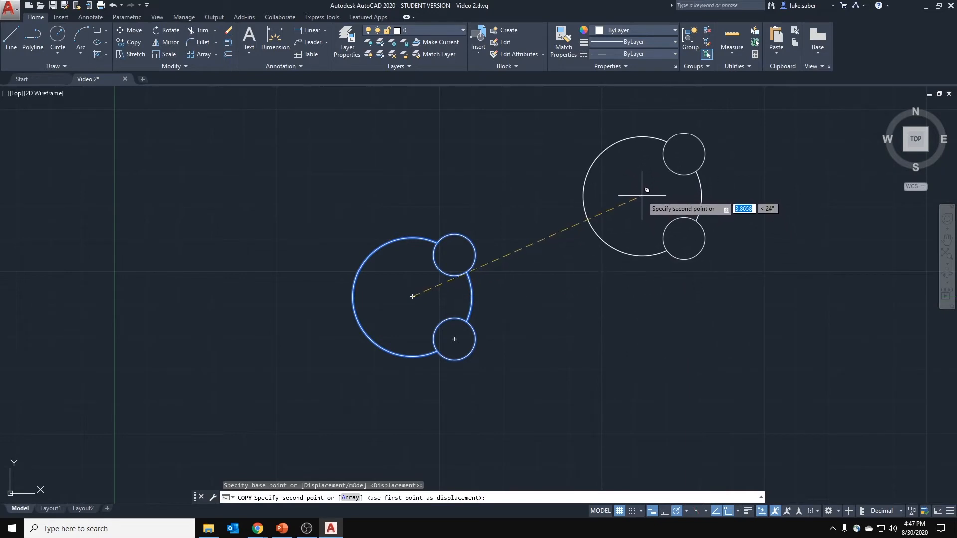
{"action": "right_click", "coordinate": [642, 196]}
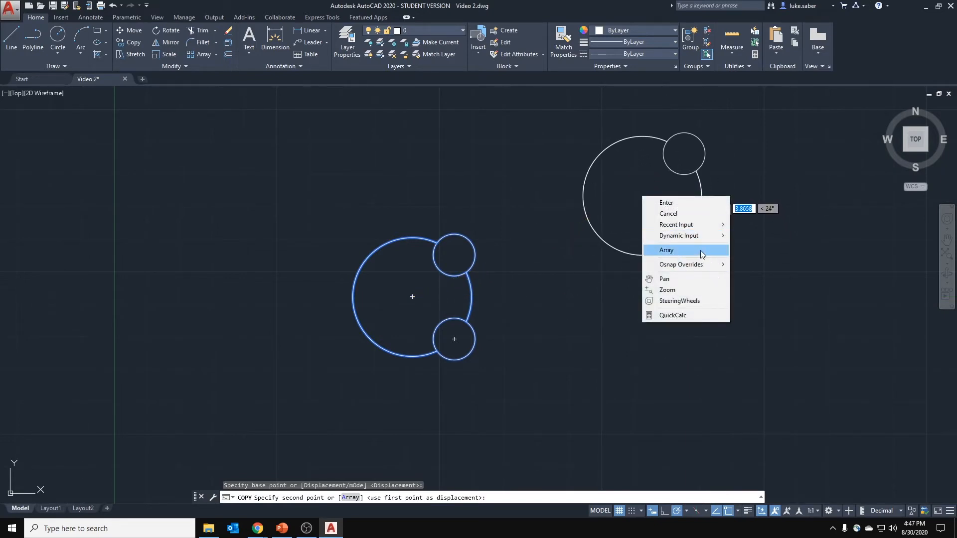
{"action": "key", "text": "Escape"}
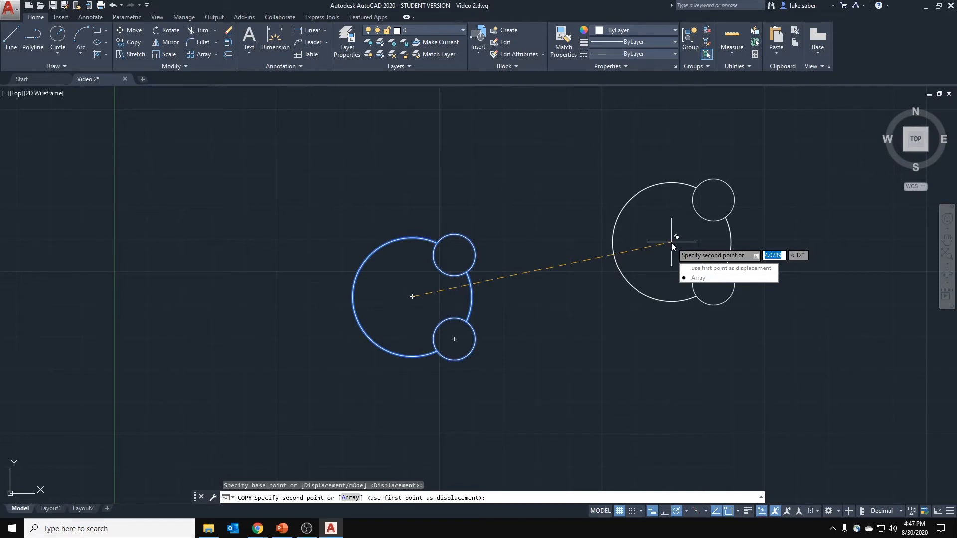
{"action": "type", "text": "A"}
{"action": "key", "text": "Return"}
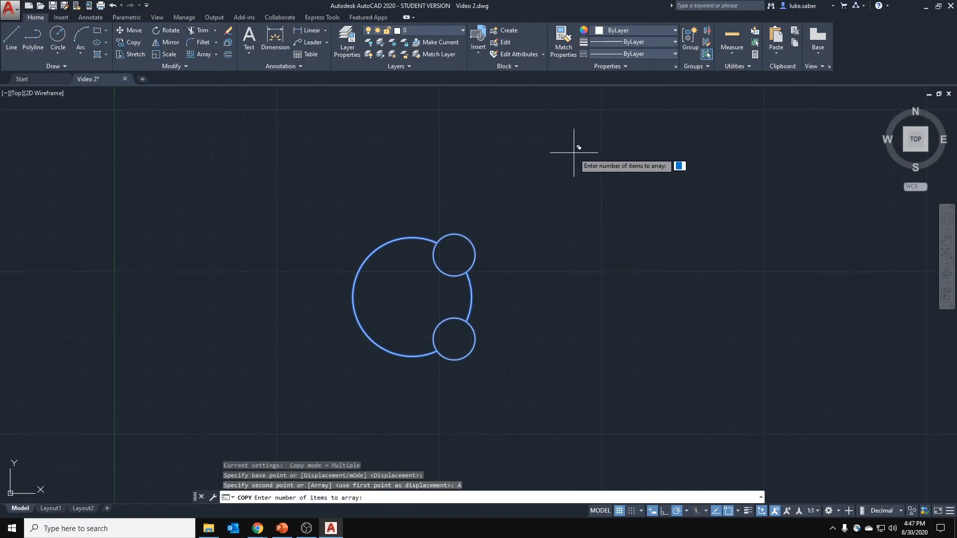
{"action": "key", "text": "Escape"}
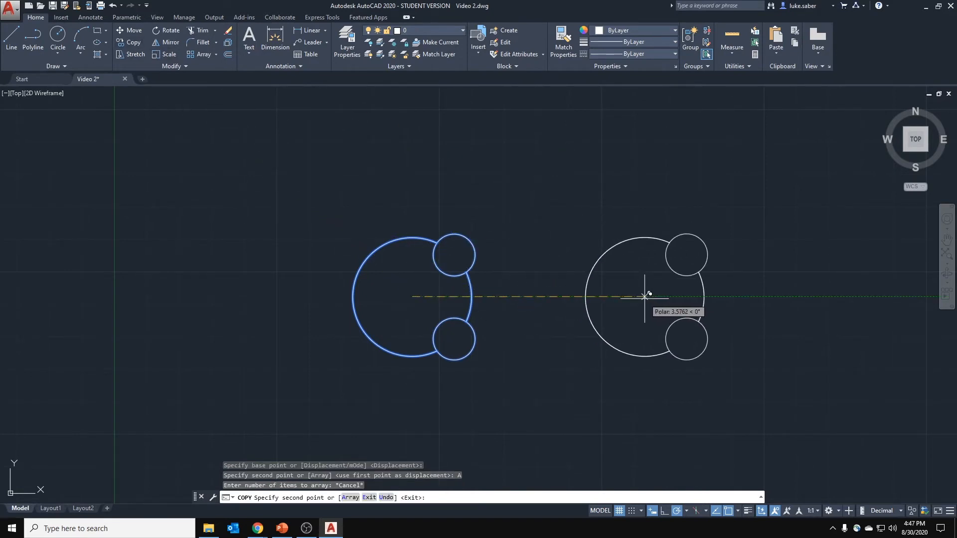
Step: Place the copy of the figure horizontally to the right, about 3.6 units from the original at 0°, and end the Copy command
{"action": "left_click", "coordinate": [647, 297]}
{"action": "key", "text": "Escape"}
{"action": "key", "text": "Escape"}
{"action": "key", "text": "Escape"}
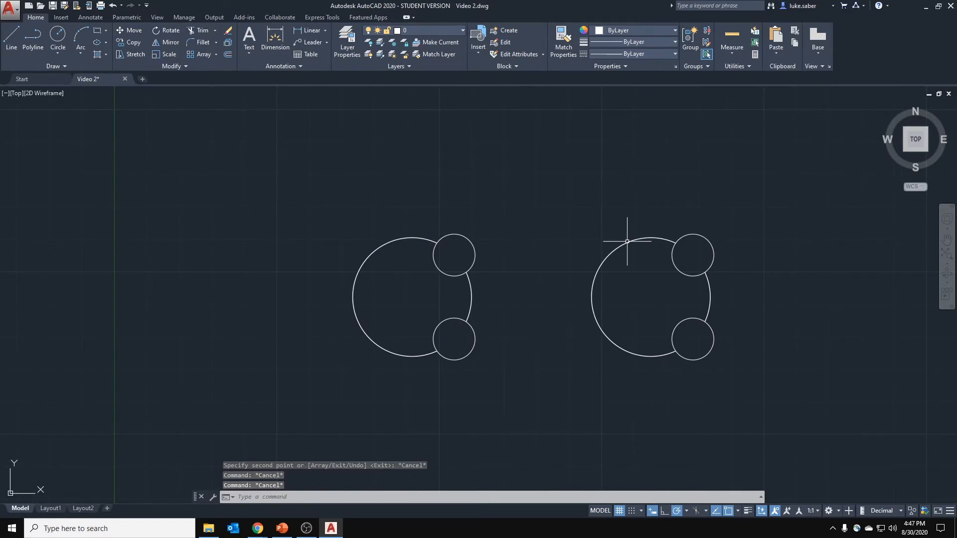
Step: Undo the last copy and rotate the whole figure by -45° about the large arc's centre
{"action": "key", "text": "ctrl+z"}
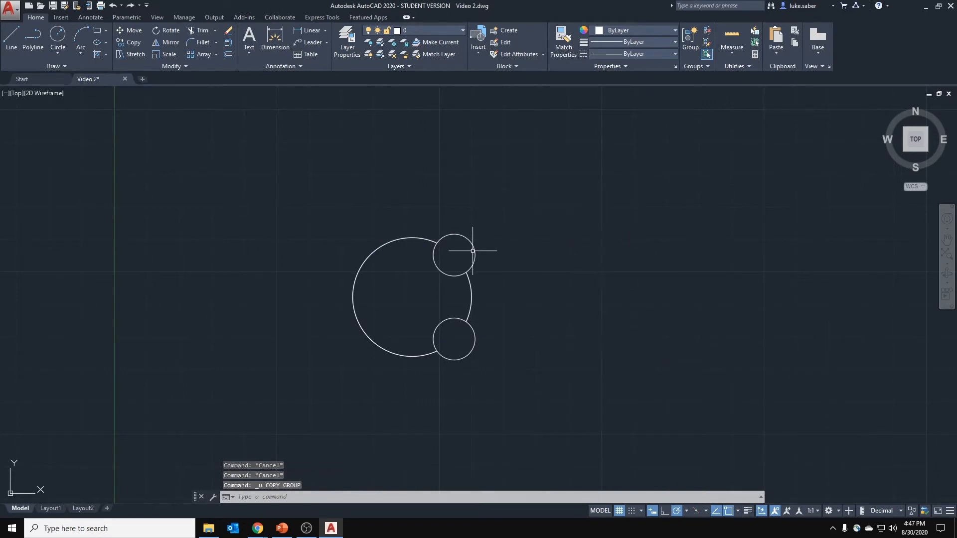
{"action": "left_click", "coordinate": [511, 216]}
{"action": "left_click", "coordinate": [299, 405]}
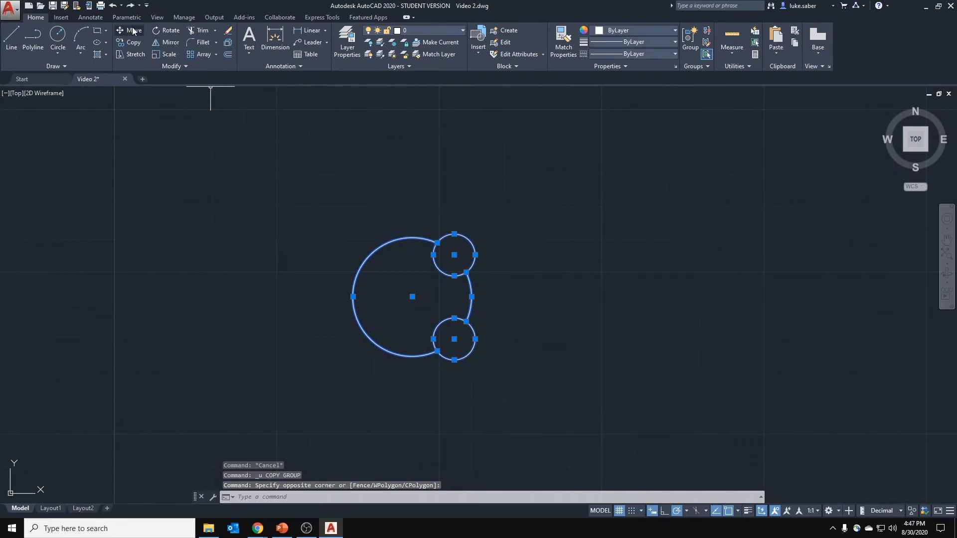
{"action": "left_click", "coordinate": [165, 31]}
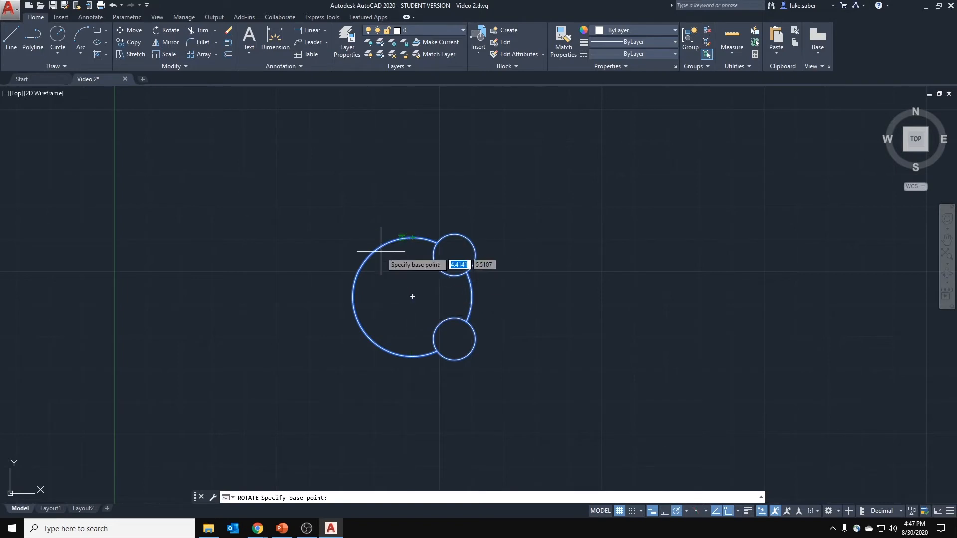
{"action": "left_click", "coordinate": [412, 297]}
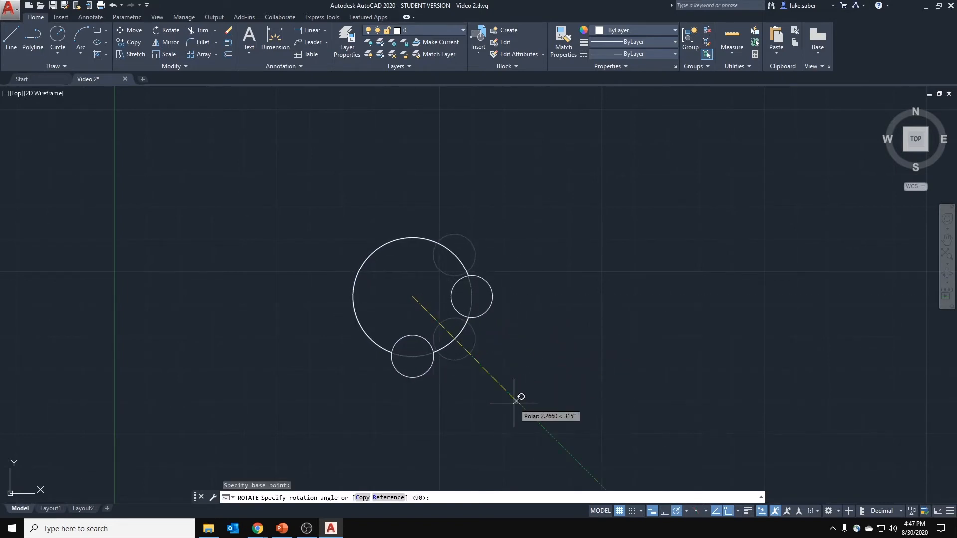
{"action": "type", "text": "-45"}
{"action": "key", "text": "Return"}
{"action": "left_click", "coordinate": [526, 218]}
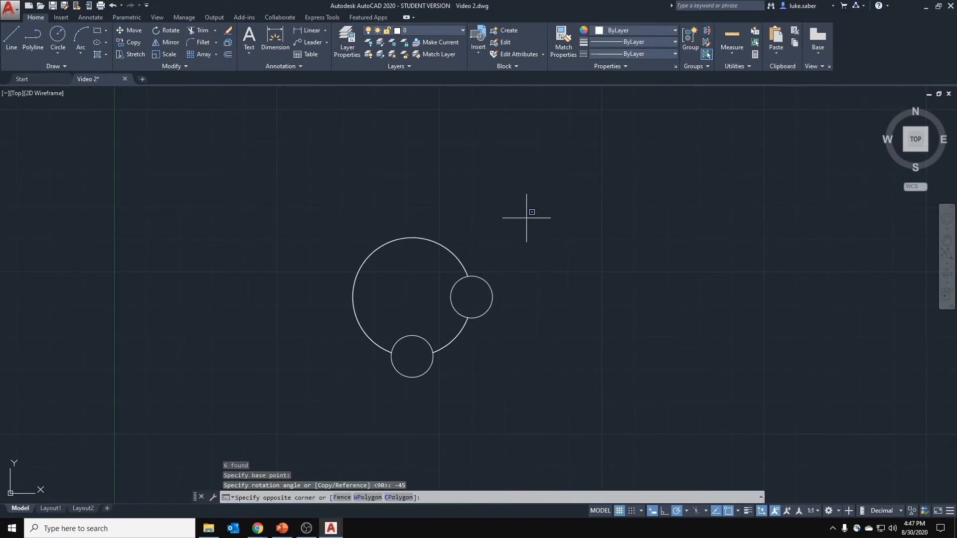
{"action": "left_click", "coordinate": [309, 415]}
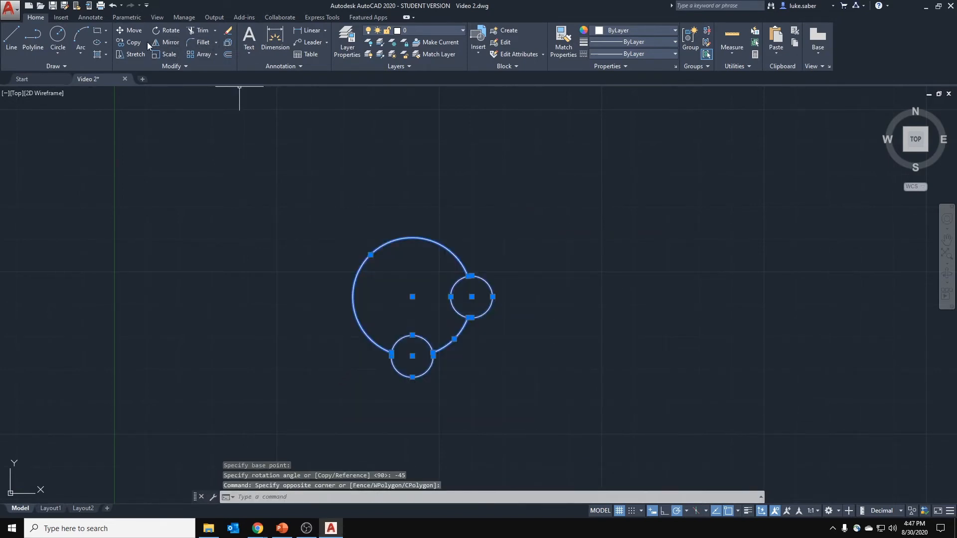
{"action": "key", "text": "Escape"}
{"action": "key", "text": "Escape"}
{"action": "key", "text": "Escape"}
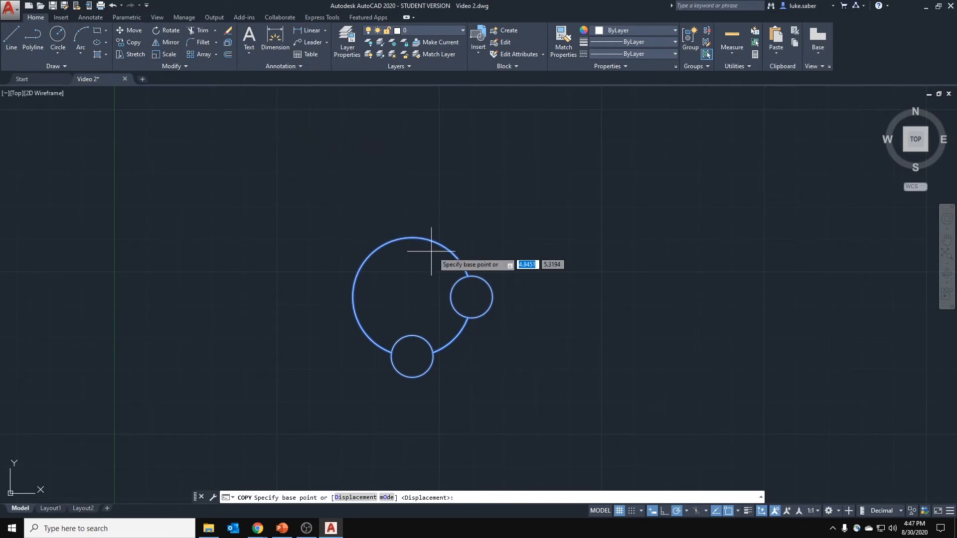
Step: Copy the rotated figure horizontally to the right from the large arc's centre, end the Copy command and save the drawing
{"action": "left_click", "coordinate": [504, 215]}
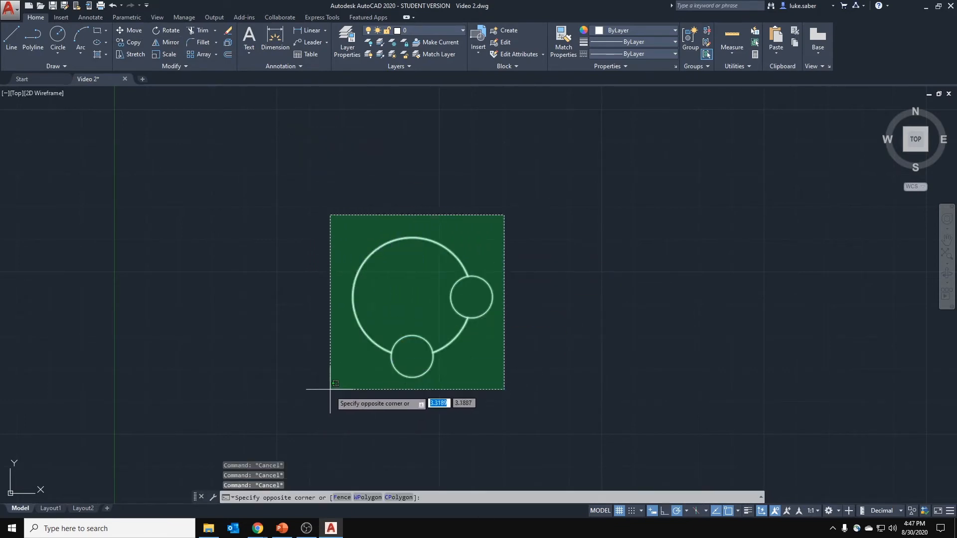
{"action": "left_click", "coordinate": [306, 394]}
{"action": "right_click", "coordinate": [532, 261]}
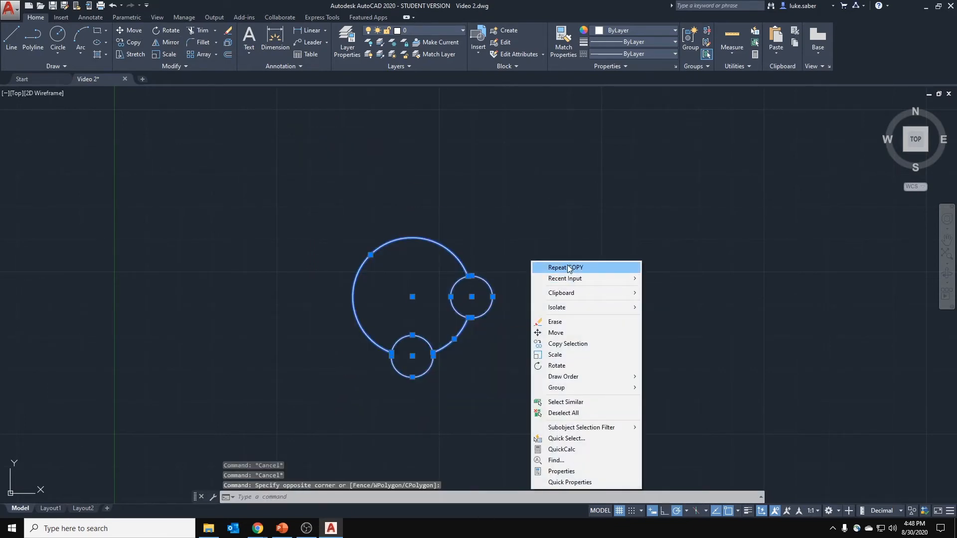
{"action": "mouse_move", "coordinate": [579, 281]}
{"action": "left_click", "coordinate": [674, 278]}
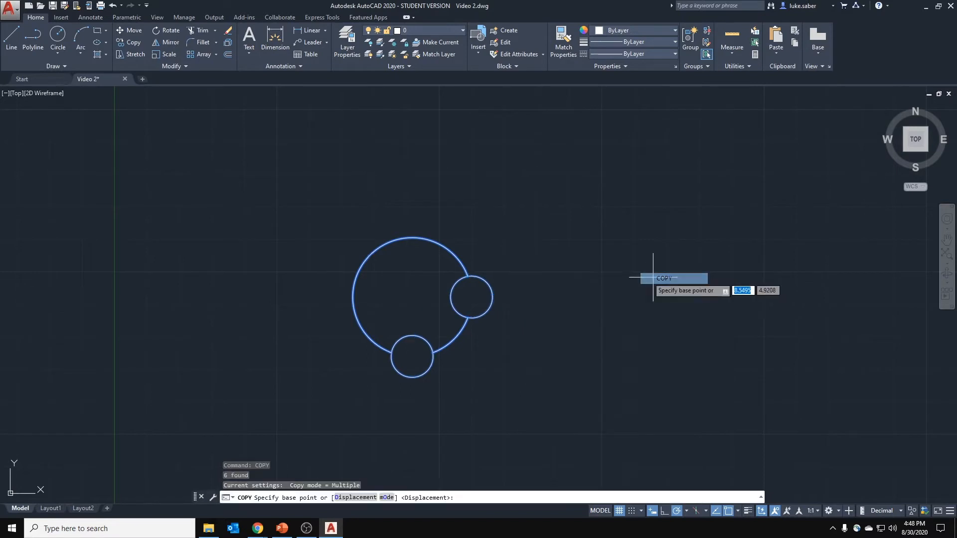
{"action": "left_click", "coordinate": [411, 297]}
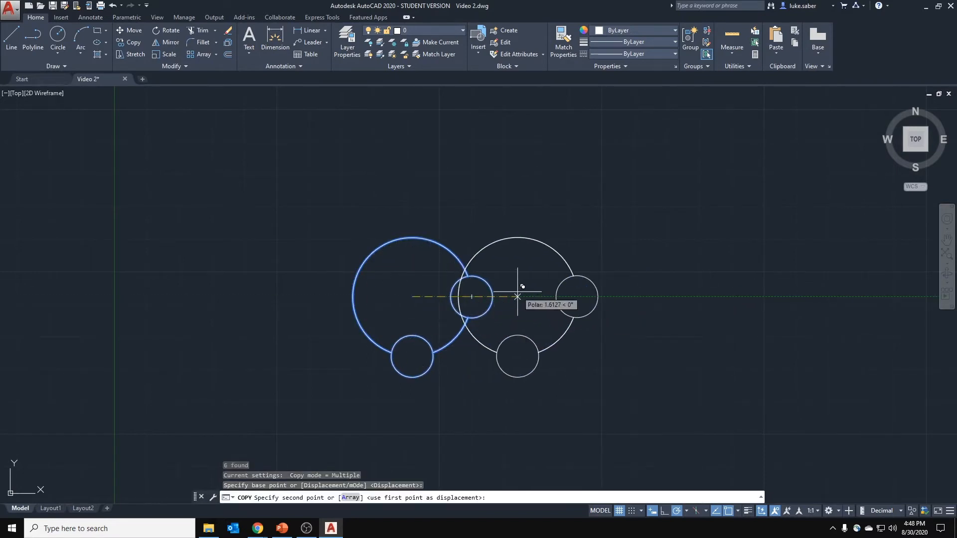
{"action": "left_click", "coordinate": [625, 297]}
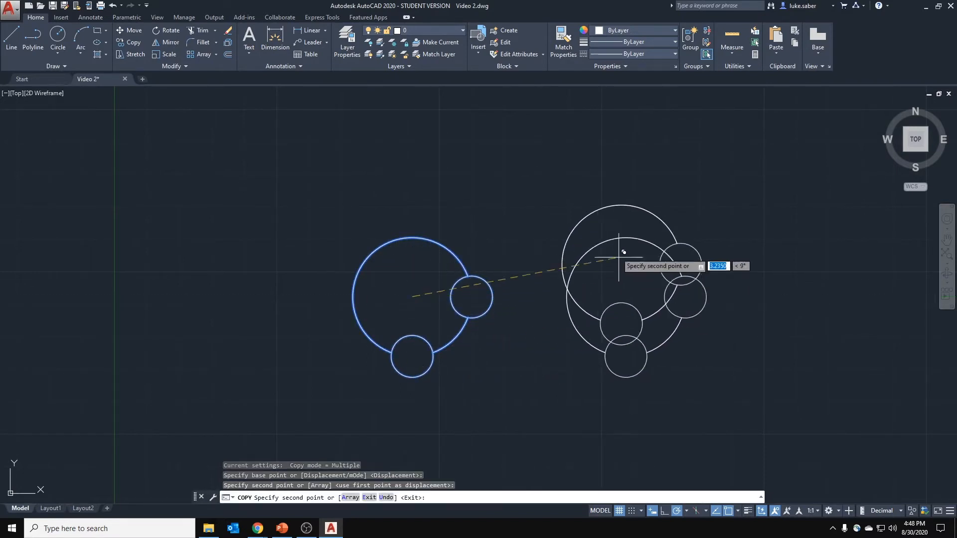
{"action": "key", "text": "Escape"}
{"action": "key", "text": "ctrl+s"}
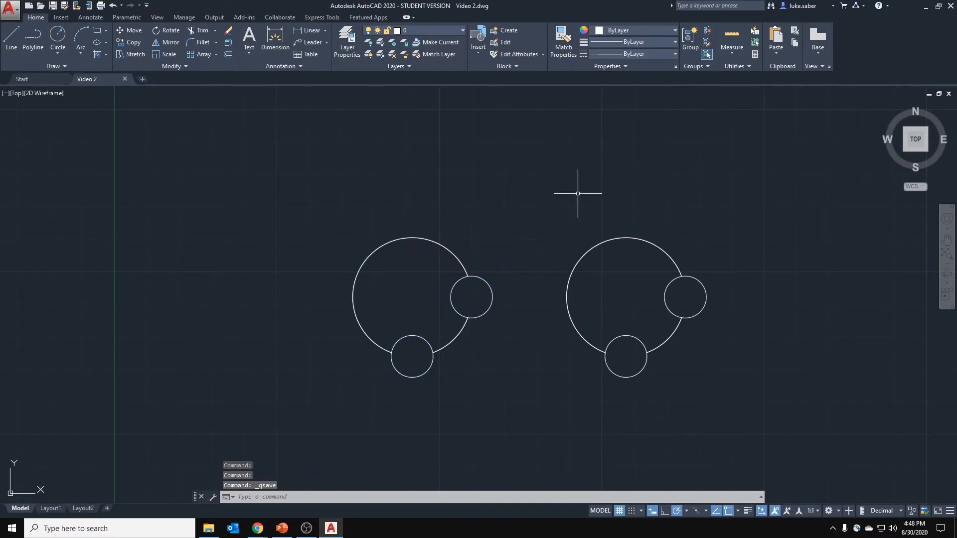
Step: Save the drawing again and clear the stray text from the command entry
{"action": "scroll", "coordinate": [464, 177], "scroll_direction": "down", "scroll_amount": 2}
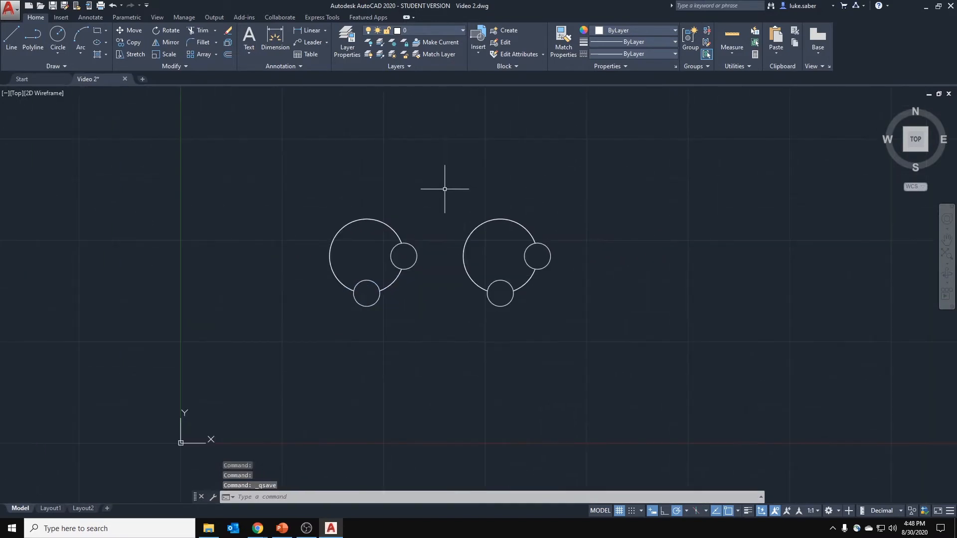
{"action": "scroll", "coordinate": [448, 181], "scroll_direction": "up", "scroll_amount": 2}
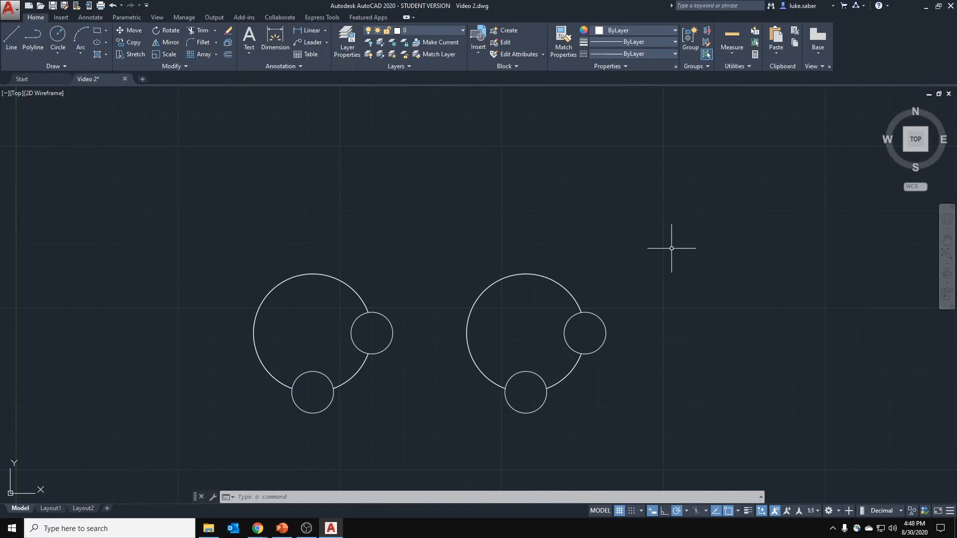
{"action": "scroll", "coordinate": [532, 239], "scroll_direction": "down", "scroll_amount": 2}
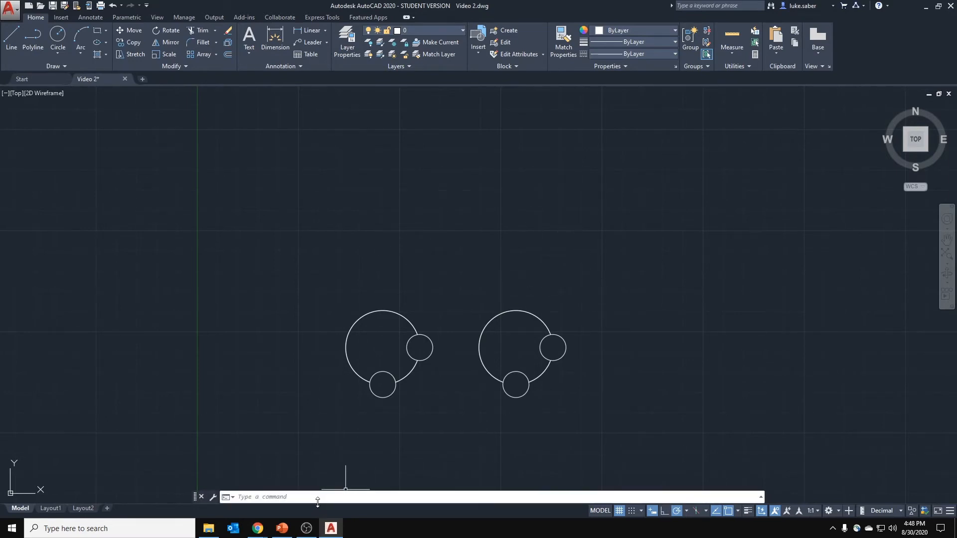
{"action": "key", "text": "ctrl+s"}
{"action": "key", "text": "Escape"}
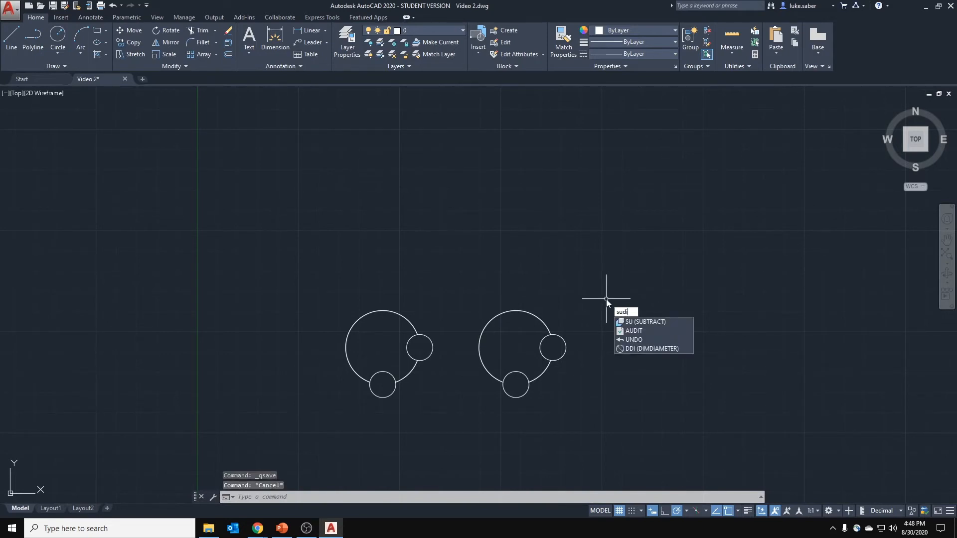
{"action": "key", "text": "BackSpace"}
{"action": "key", "text": "BackSpace"}
{"action": "key", "text": "BackSpace"}
{"action": "key", "text": "BackSpace"}
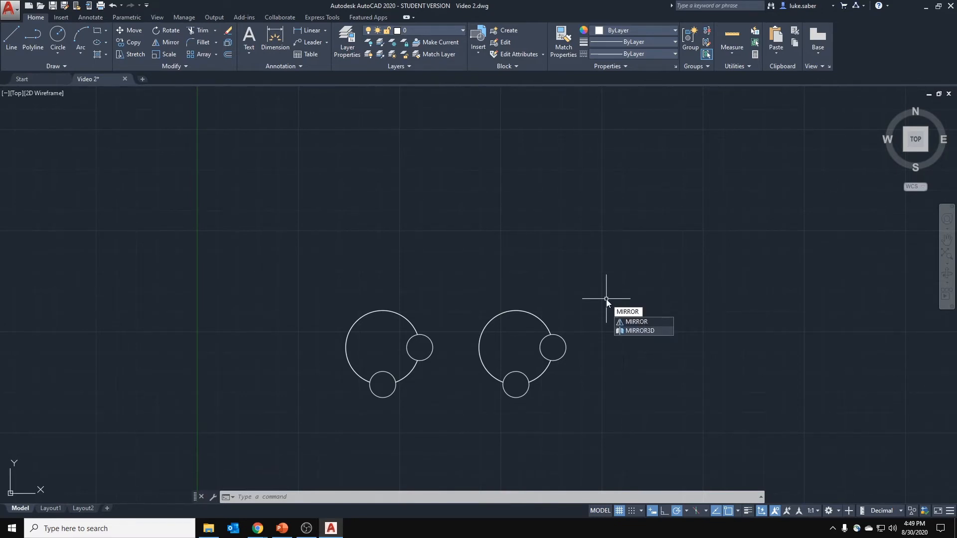
Step: Mirror both figures across a horizontal line above them with the Mirror command, keeping the source objects
{"action": "key", "text": "Return"}
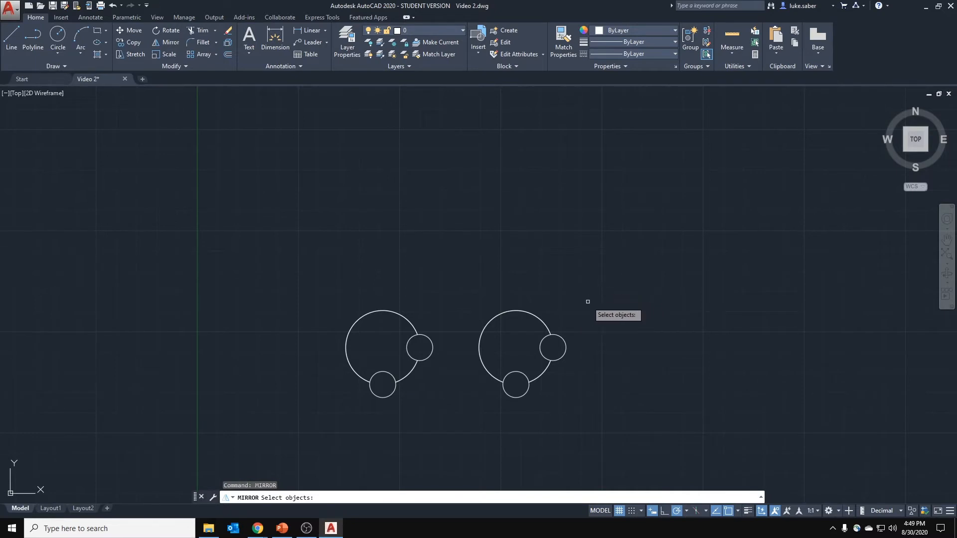
{"action": "left_click", "coordinate": [587, 301]}
{"action": "left_click", "coordinate": [309, 406]}
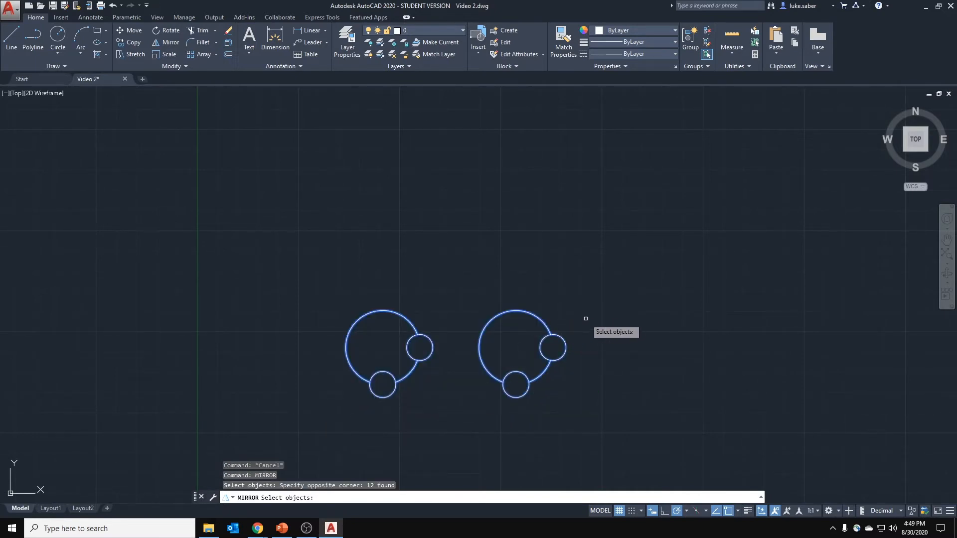
{"action": "key", "text": "Return"}
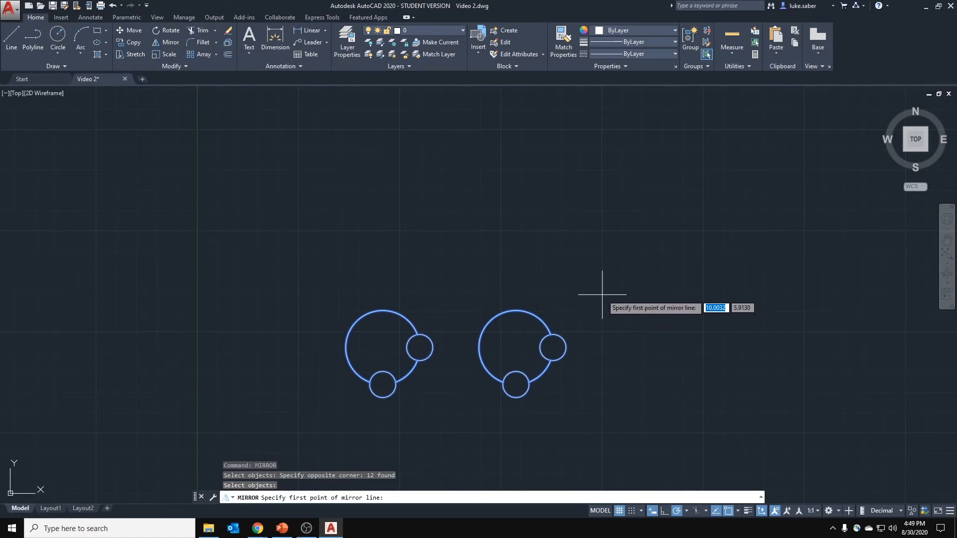
{"action": "left_click", "coordinate": [330, 282]}
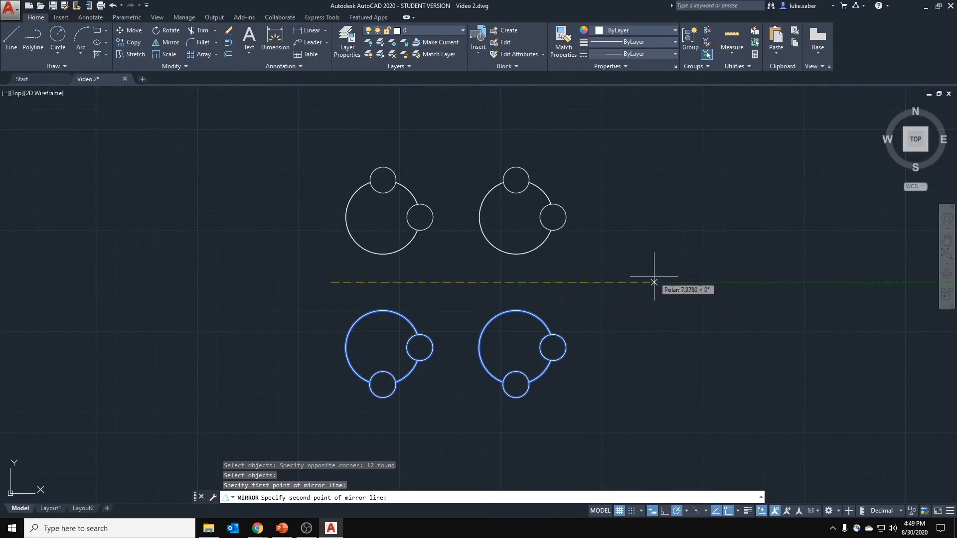
{"action": "middle_click_drag", "start_coordinate": [645, 286], "coordinate": [750, 223]}
{"action": "scroll", "coordinate": [750, 224], "scroll_direction": "down", "scroll_amount": 1}
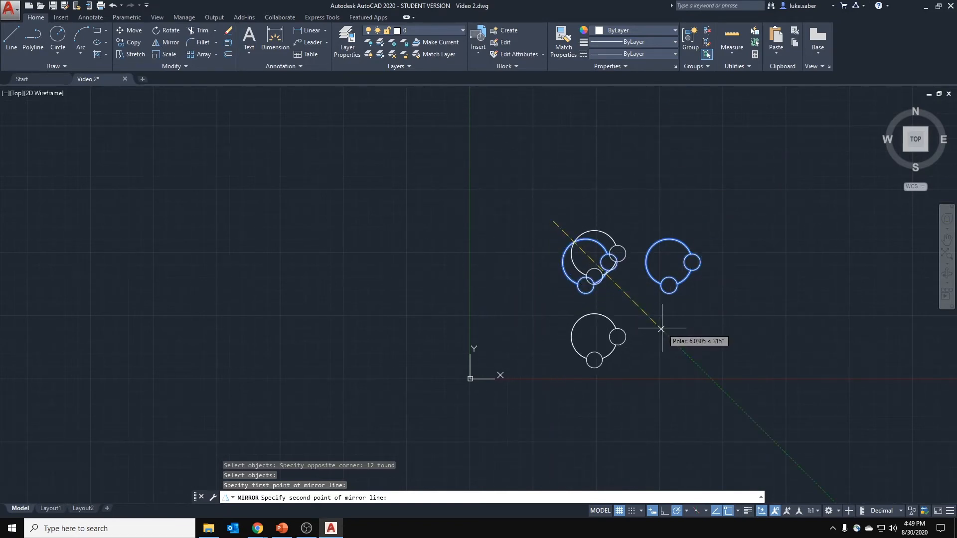
{"action": "left_click", "coordinate": [720, 219]}
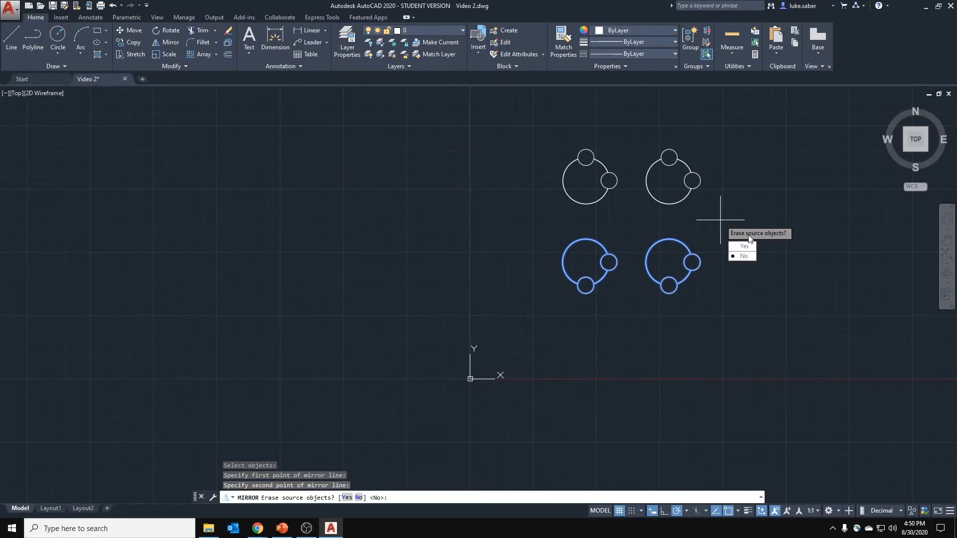
{"action": "left_click", "coordinate": [744, 259]}
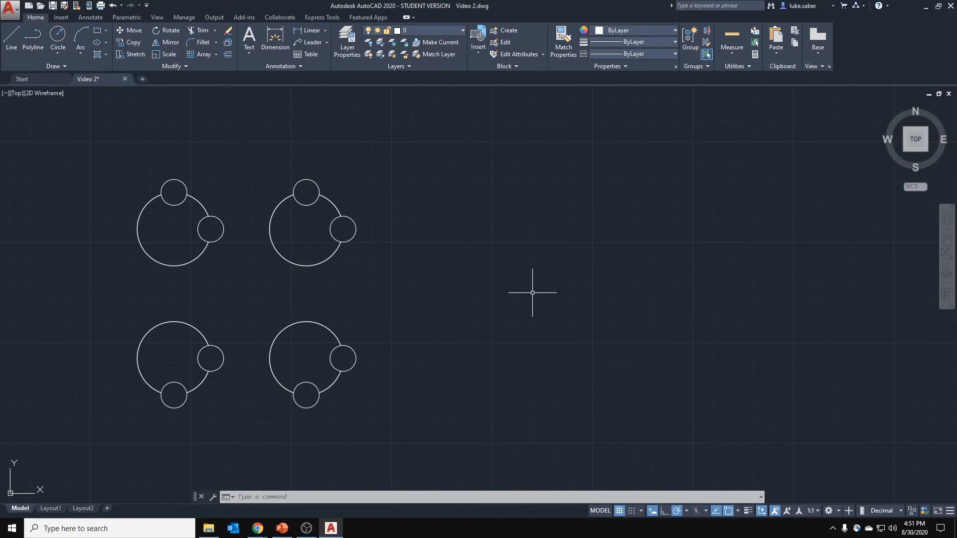
Step: Draw a single vertical polyline segment in the empty area to the right of the four figures
{"action": "left_click", "coordinate": [11, 39]}
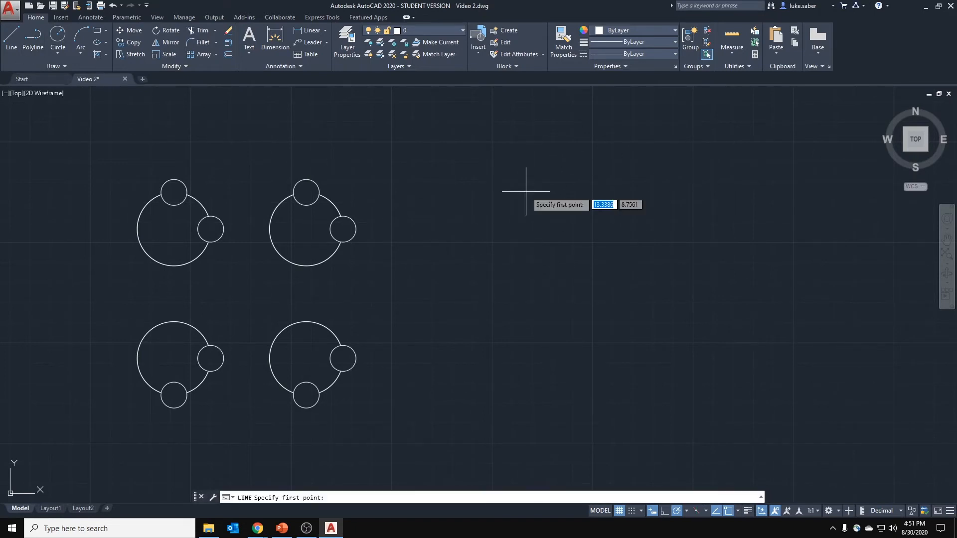
{"action": "left_click", "coordinate": [34, 42]}
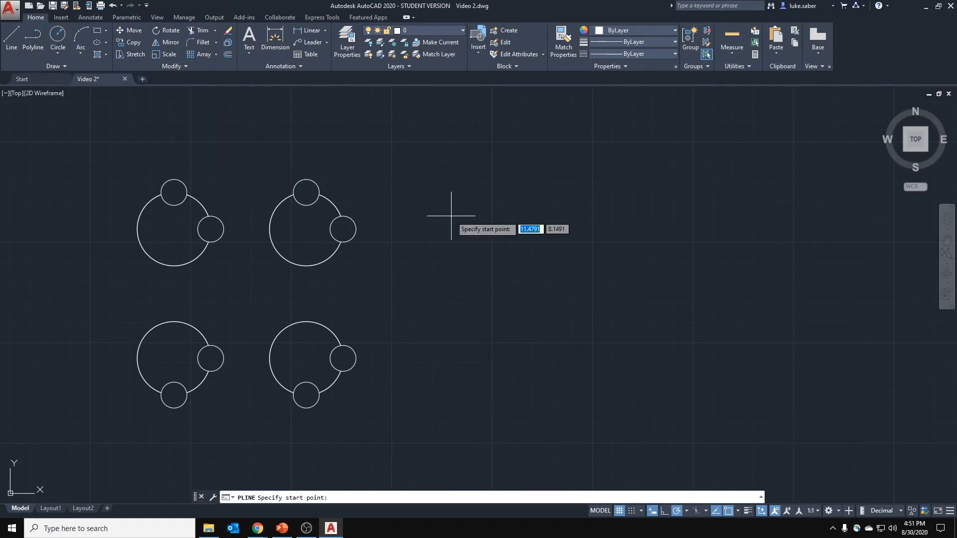
{"action": "left_click", "coordinate": [521, 240]}
{"action": "left_click", "coordinate": [521, 161]}
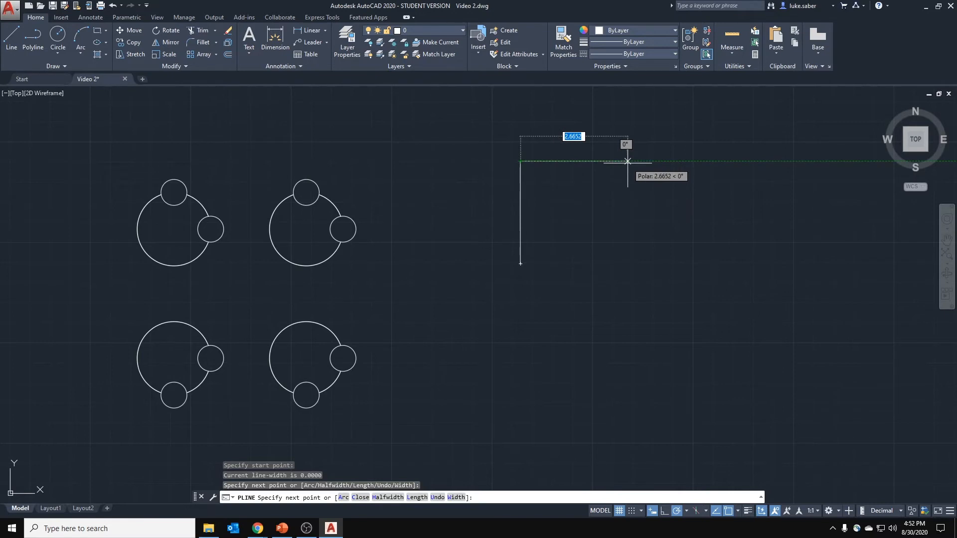
{"action": "key", "text": "Escape"}
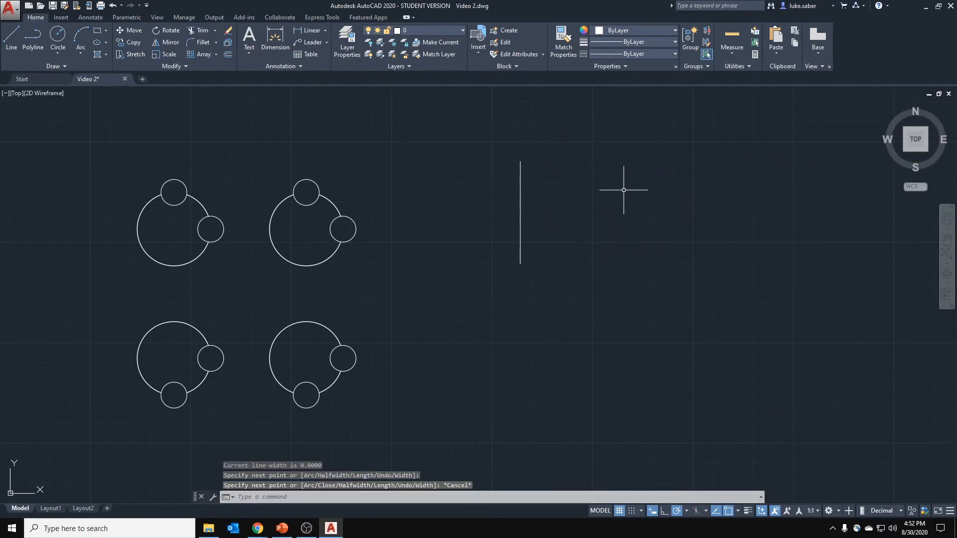
Step: Mirror the vertical polyline across a 45° diagonal running down to the right from its upper endpoint, keeping the source object
{"action": "scroll", "coordinate": [532, 187], "scroll_direction": "up", "scroll_amount": 2}
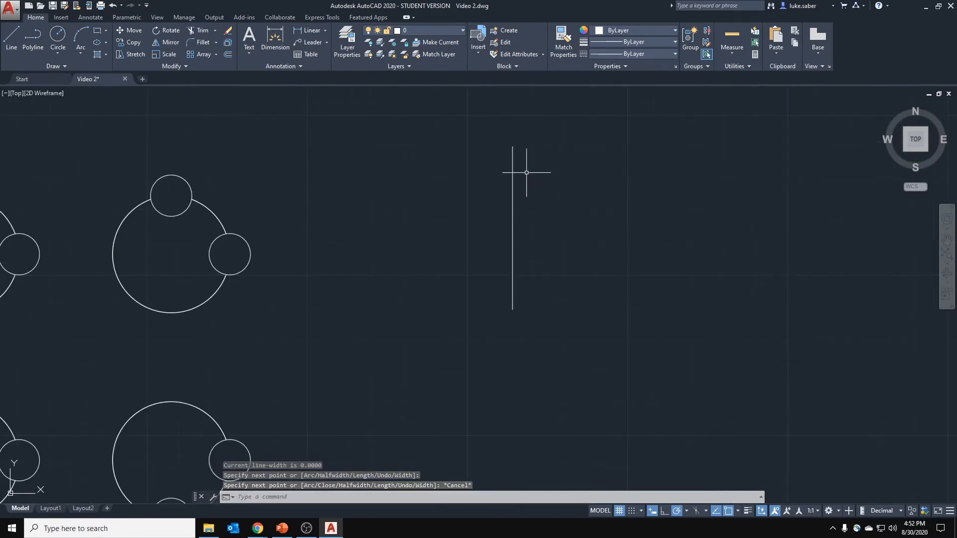
{"action": "middle_click_drag", "start_coordinate": [526, 171], "coordinate": [428, 190]}
{"action": "left_click", "coordinate": [166, 41]}
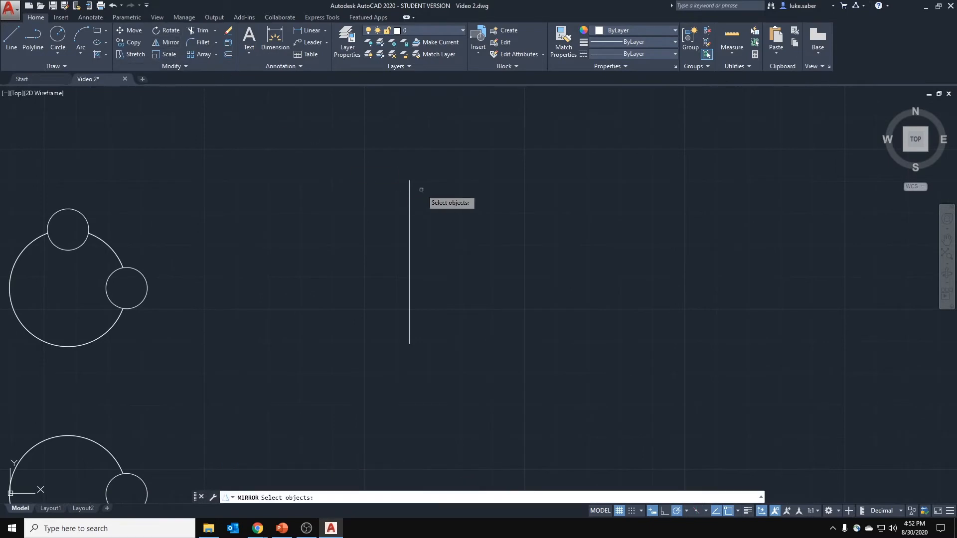
{"action": "left_click", "coordinate": [409, 183]}
{"action": "key", "text": "Return"}
{"action": "left_click", "coordinate": [409, 181]}
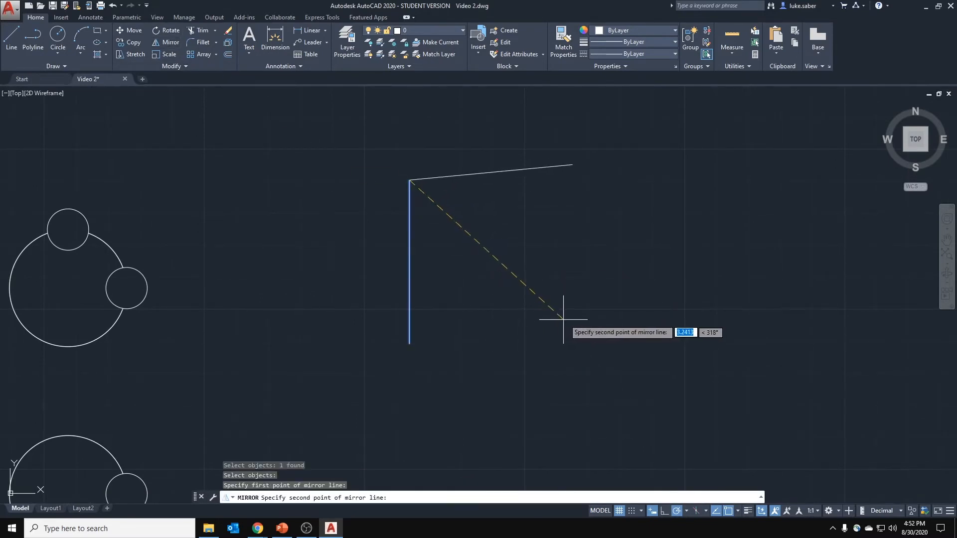
{"action": "left_click", "coordinate": [566, 344]}
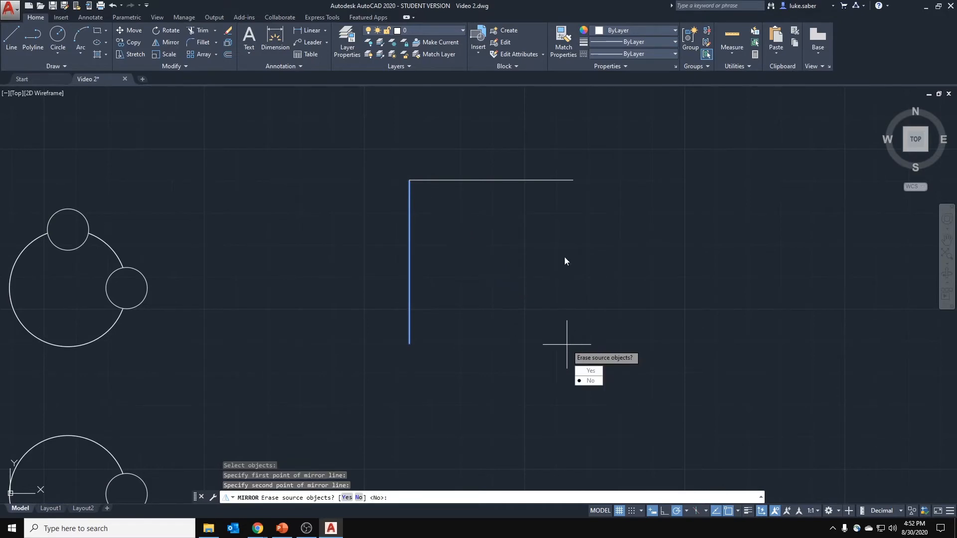
{"action": "left_click", "coordinate": [590, 380]}
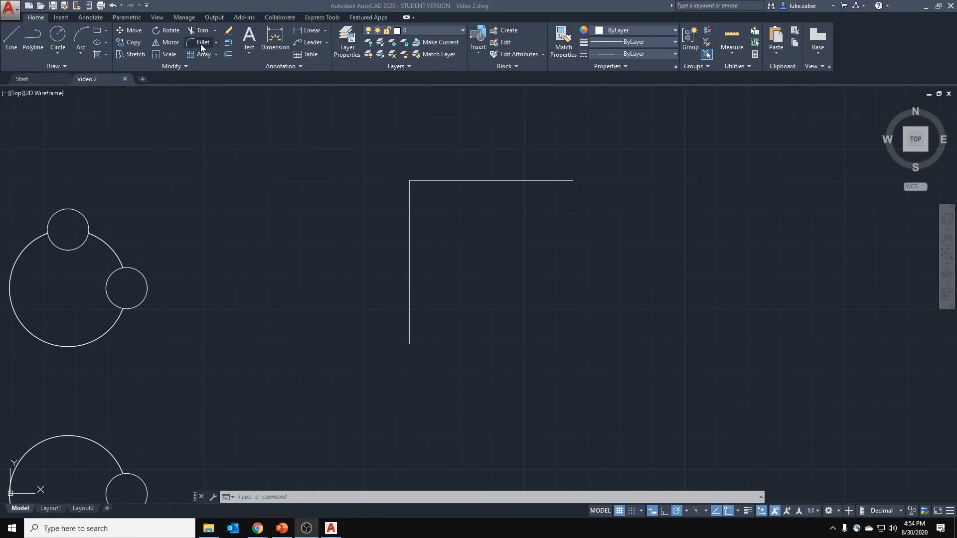
{"action": "left_click", "coordinate": [214, 43]}
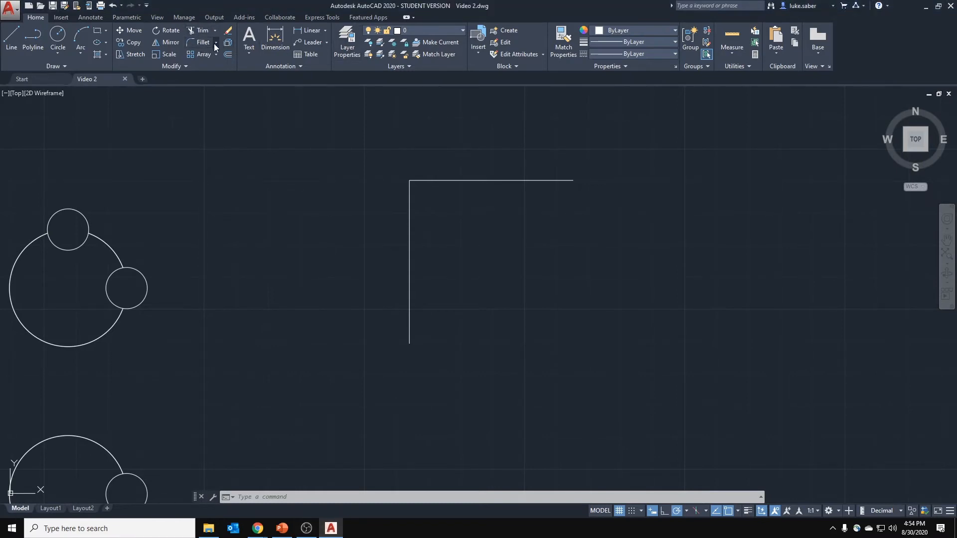
{"action": "left_click", "coordinate": [215, 43]}
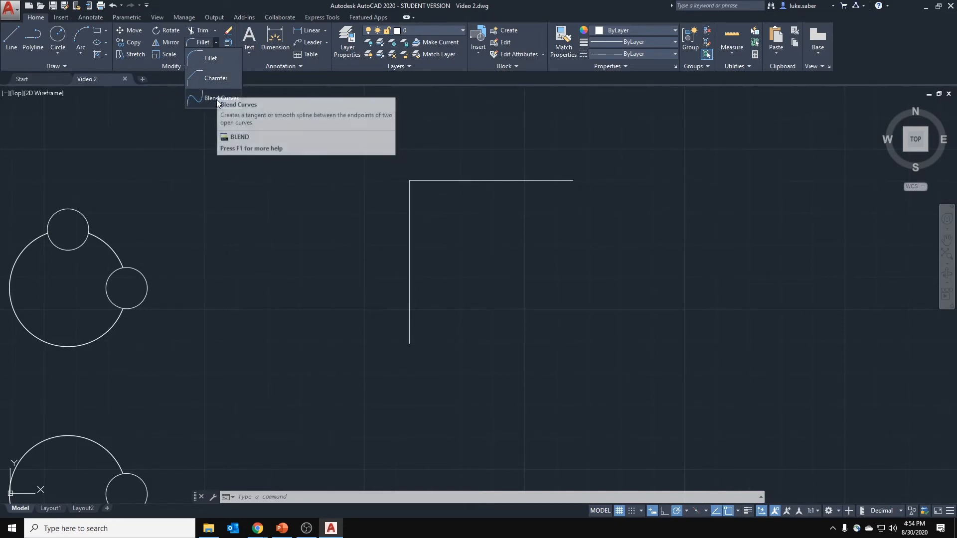
Step: Mirror the two perpendicular lines across the diagonal joining their free endpoints, keeping the source objects, and save the drawing
{"action": "left_click", "coordinate": [588, 144]}
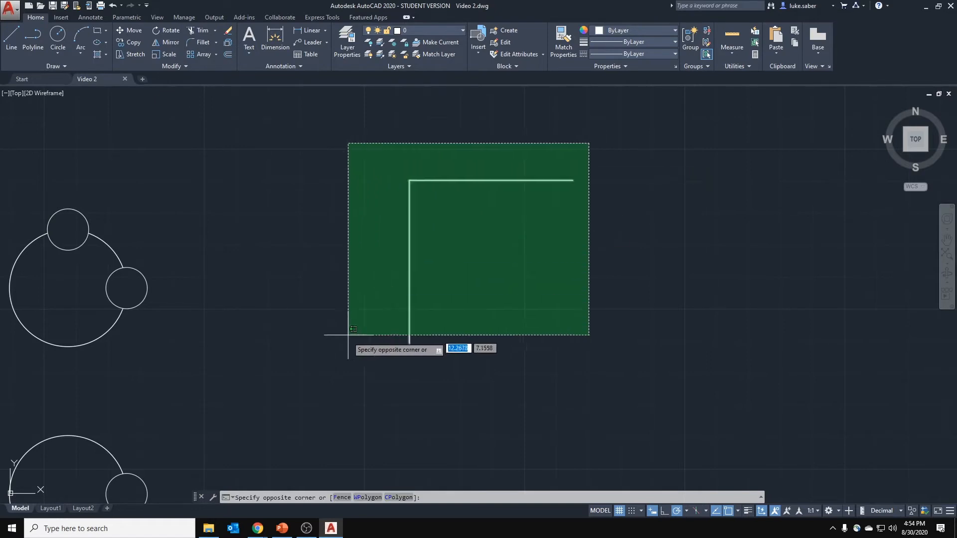
{"action": "left_click", "coordinate": [348, 335]}
{"action": "right_click", "coordinate": [569, 235]}
{"action": "mouse_move", "coordinate": [623, 252]}
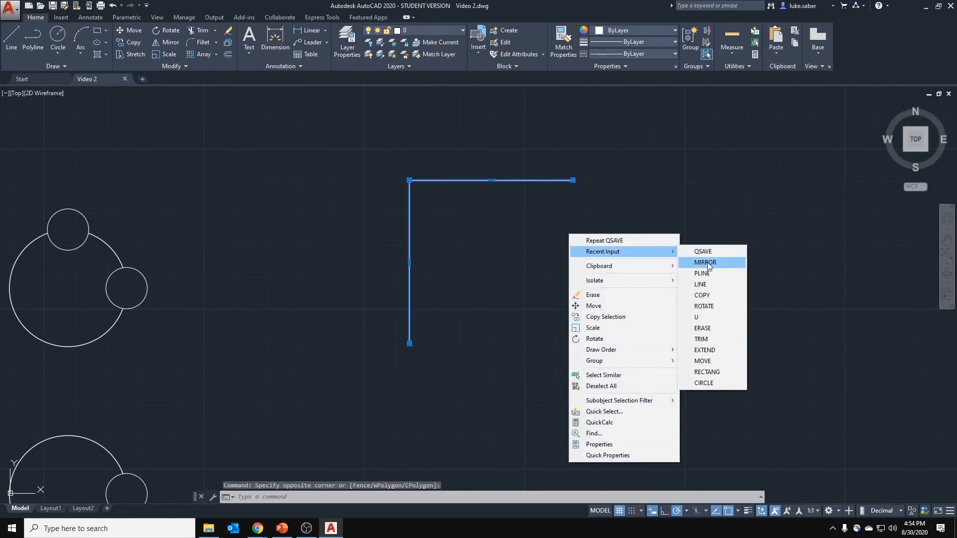
{"action": "left_click", "coordinate": [707, 263]}
{"action": "left_click", "coordinate": [572, 181]}
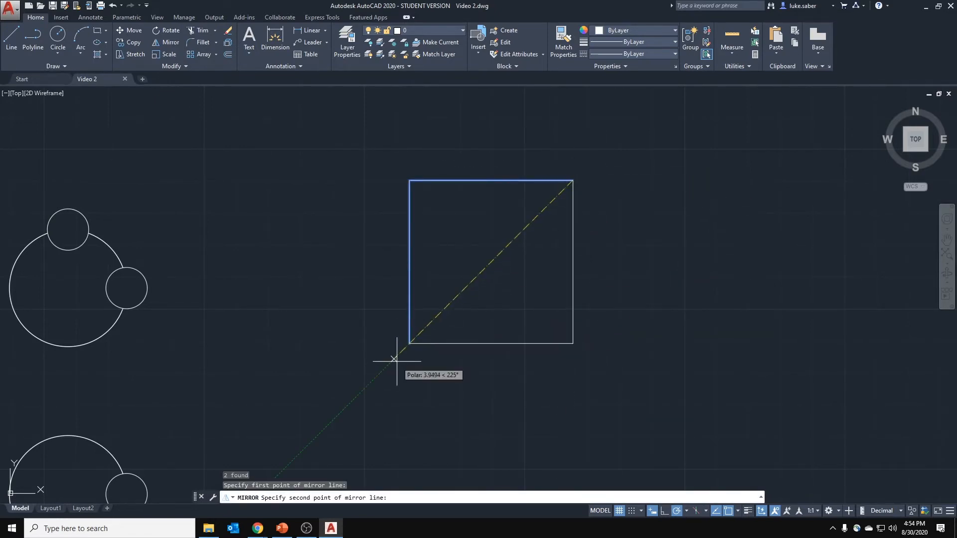
{"action": "left_click", "coordinate": [410, 342]}
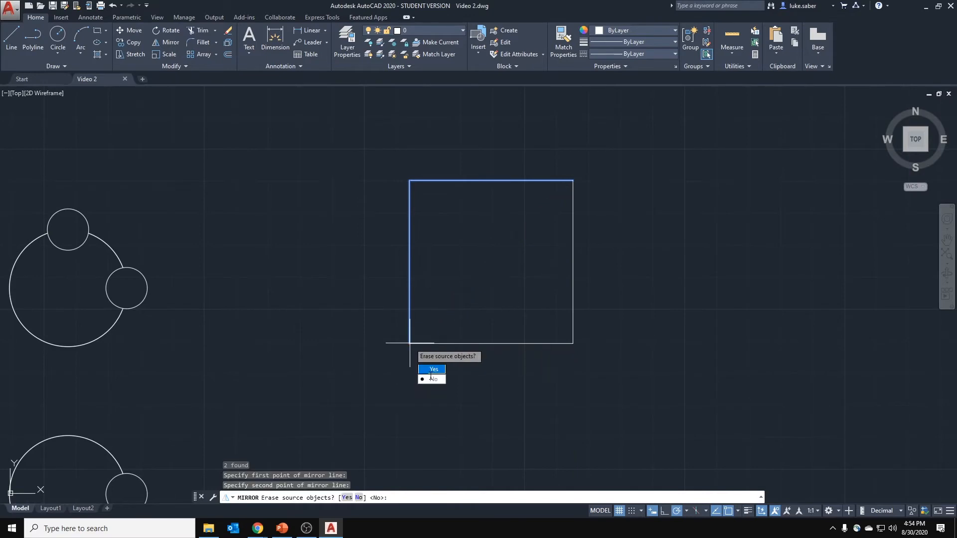
{"action": "left_click", "coordinate": [431, 378]}
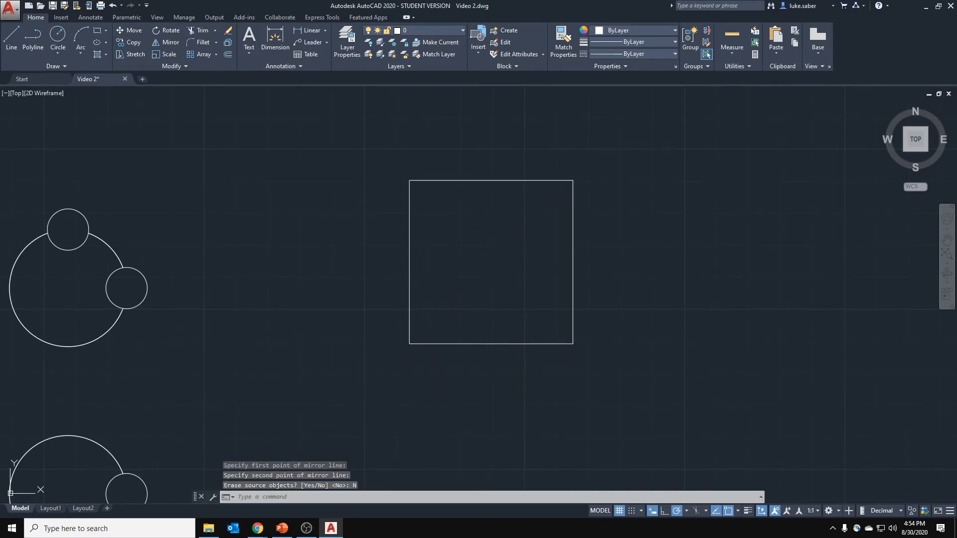
{"action": "key", "text": "ctrl+s"}
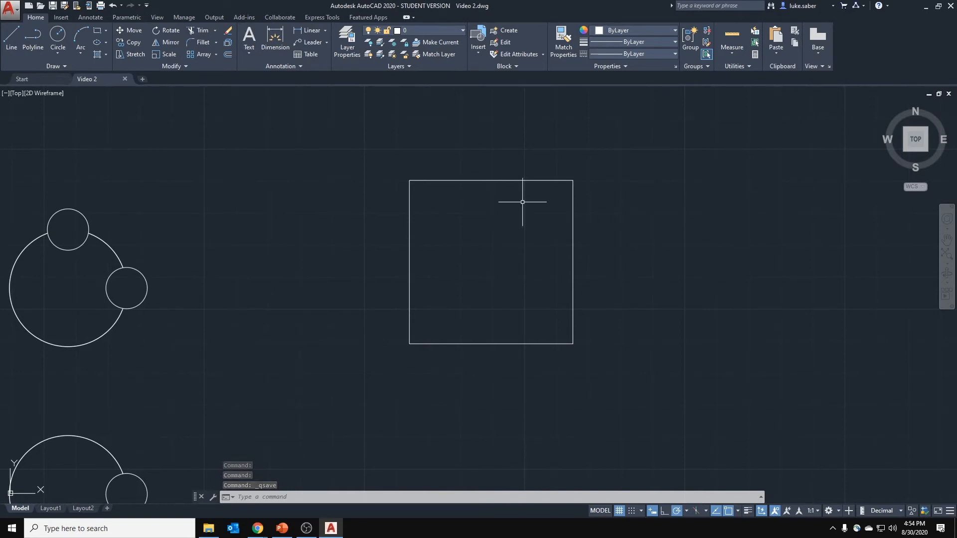
{"action": "scroll", "coordinate": [485, 234], "scroll_direction": "up", "scroll_amount": 4}
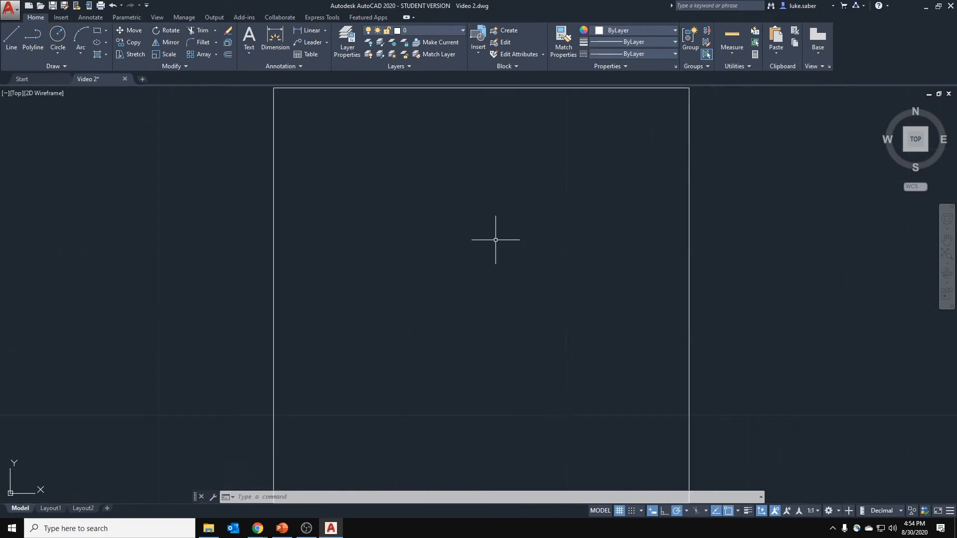
{"action": "scroll", "coordinate": [493, 230], "scroll_direction": "down", "scroll_amount": 2}
{"action": "middle_click_drag", "start_coordinate": [446, 234], "coordinate": [373, 234]}
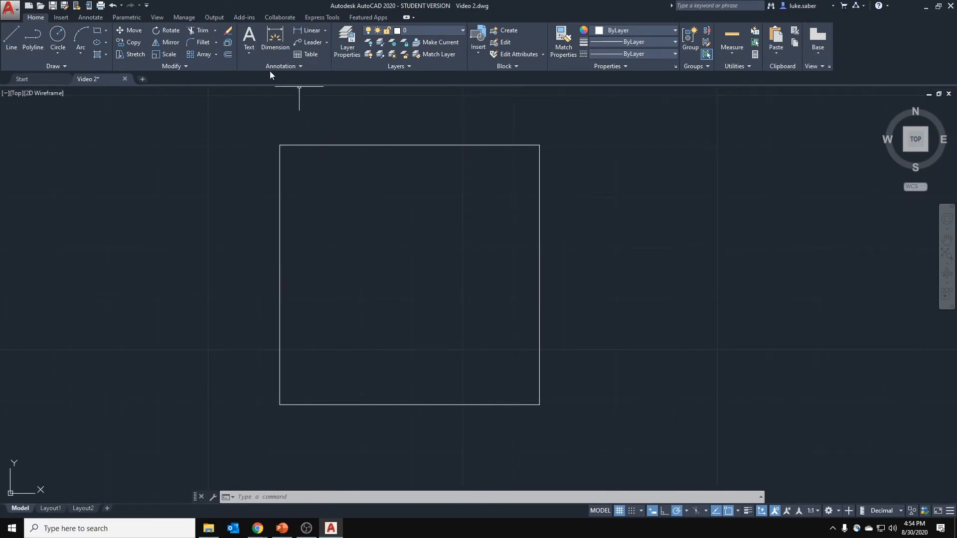
{"action": "left_click", "coordinate": [209, 42]}
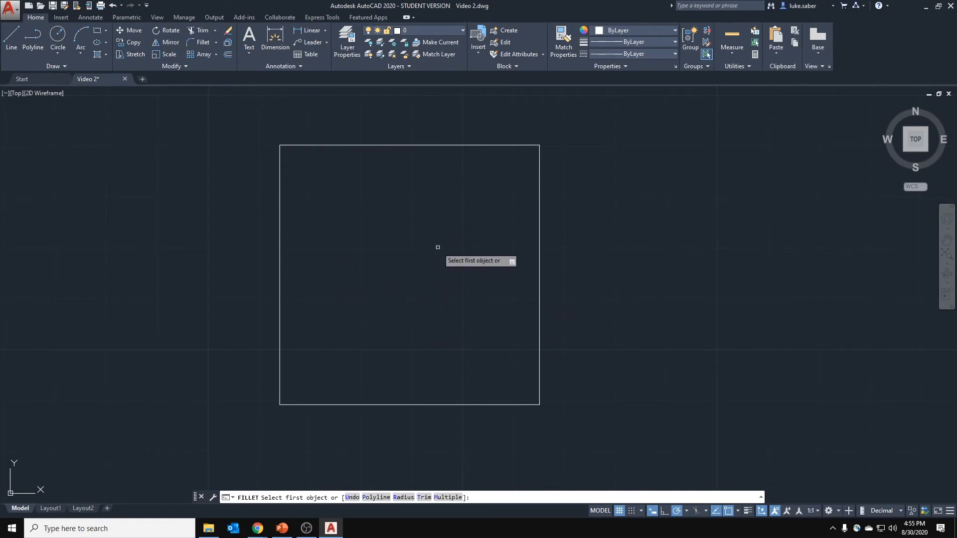
{"action": "key", "text": "Escape"}
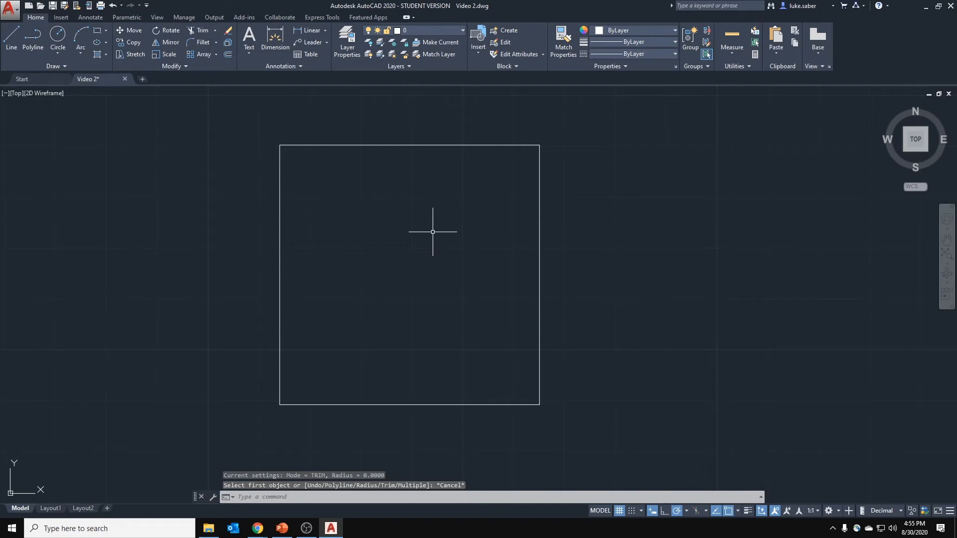
{"action": "left_click", "coordinate": [736, 55]}
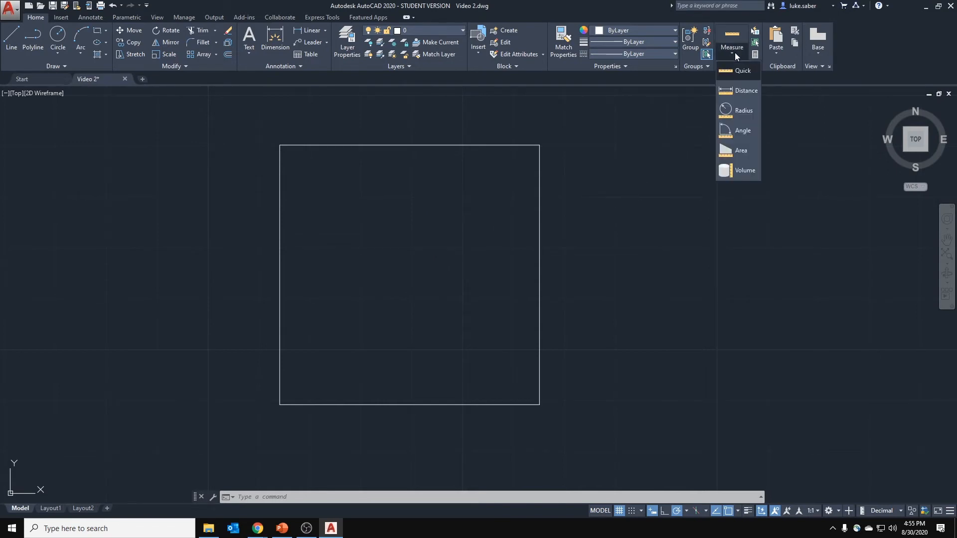
{"action": "left_click", "coordinate": [658, 218]}
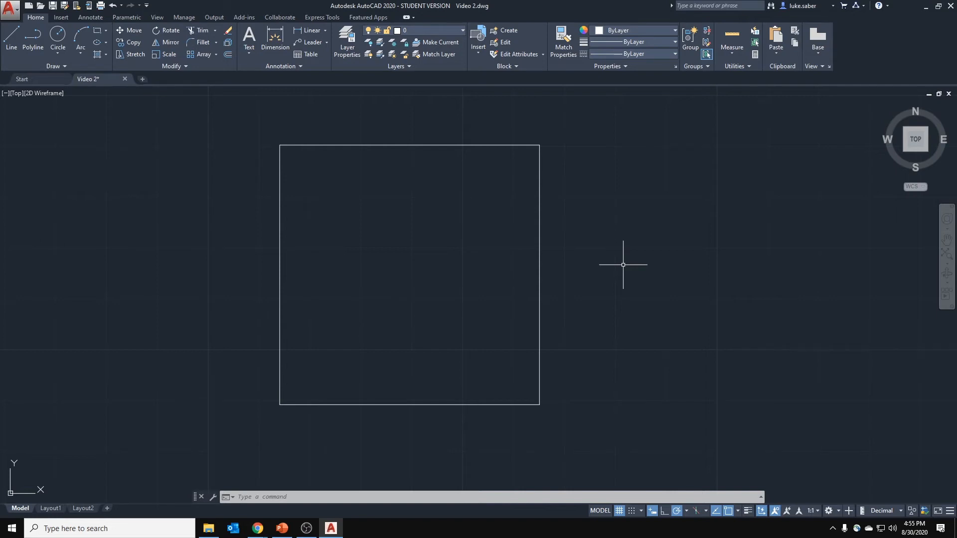
Step: Run the MEASUREGEOM command, check the square's right edge, and exit the measurement
{"action": "type", "text": "MEASURE"}
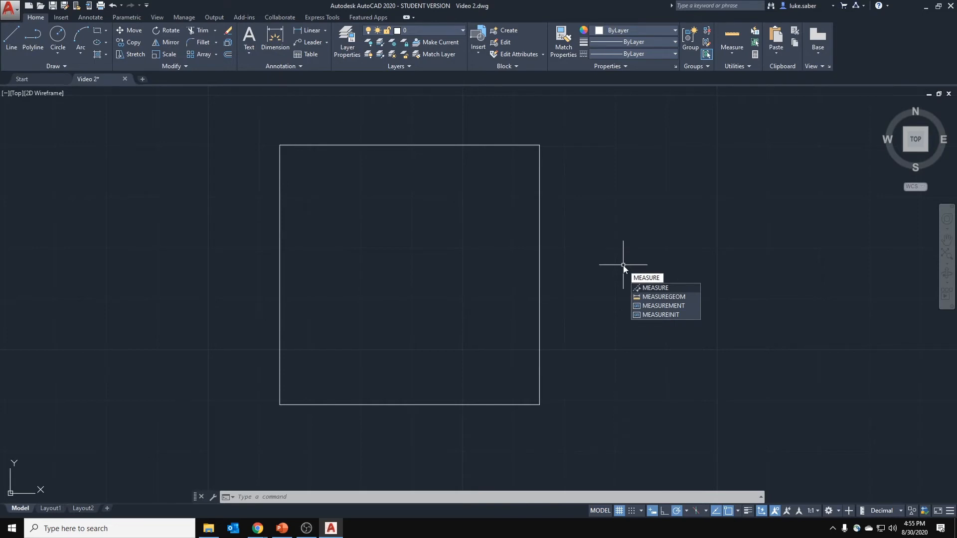
{"action": "key", "text": "Down"}
{"action": "key", "text": "Return"}
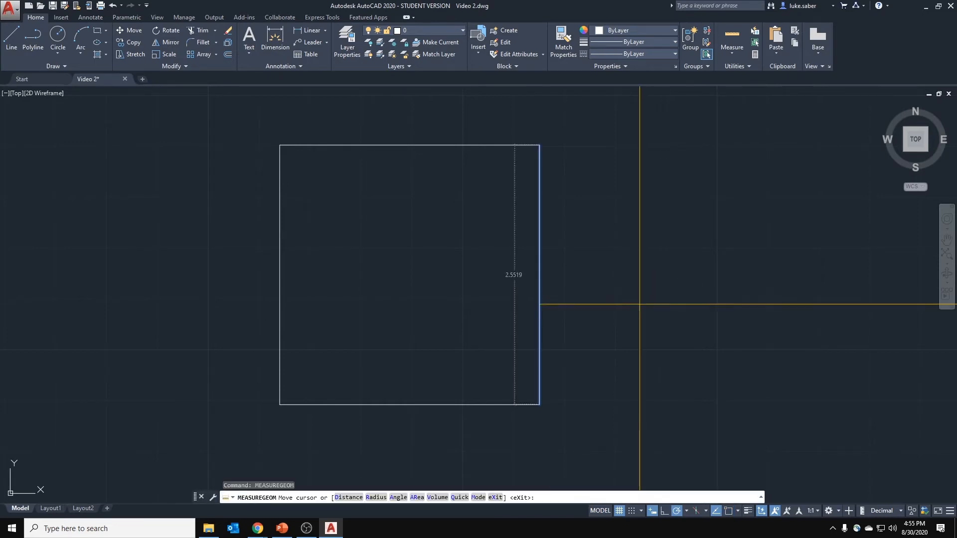
{"action": "key", "text": "Escape"}
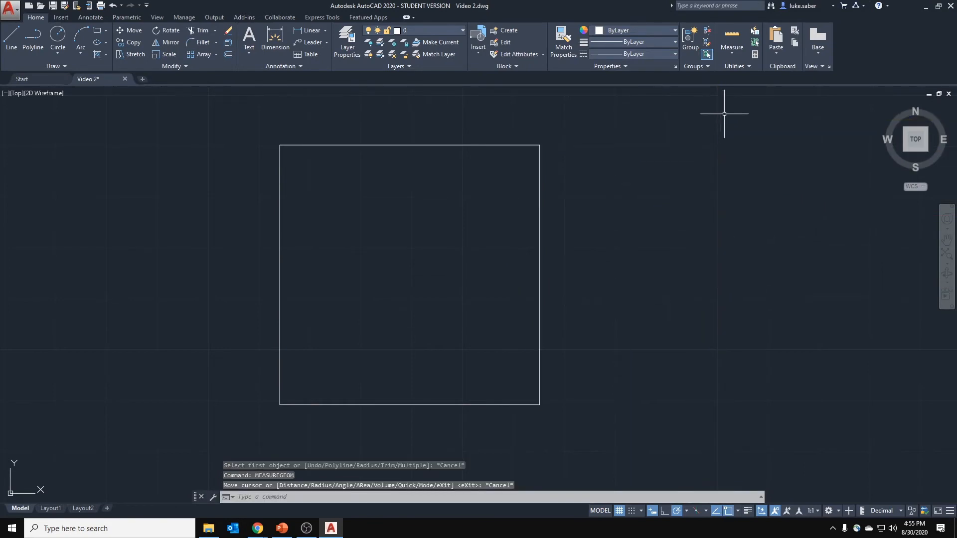
Step: Examine the square's inner width and height with the Quick measure tool and exit the measurement
{"action": "left_click", "coordinate": [729, 52]}
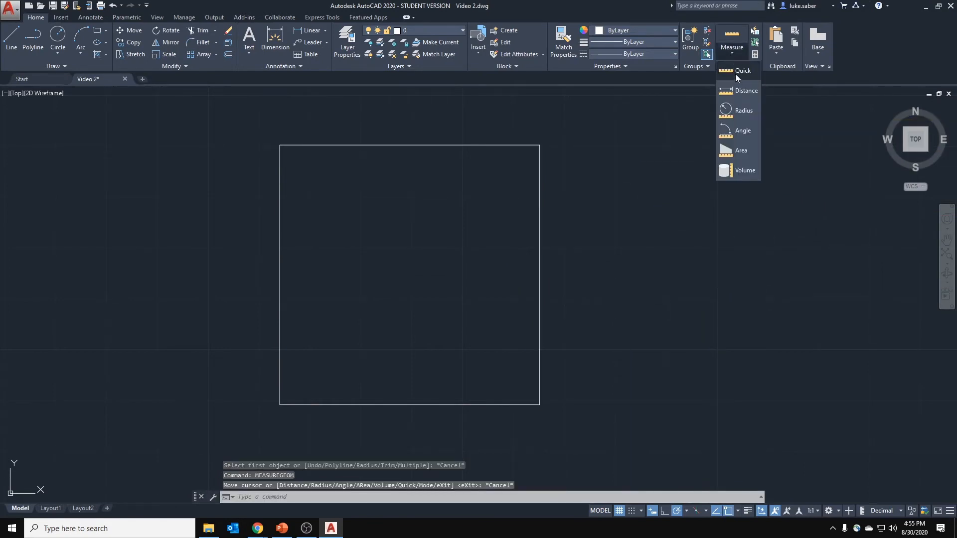
{"action": "left_click", "coordinate": [735, 72]}
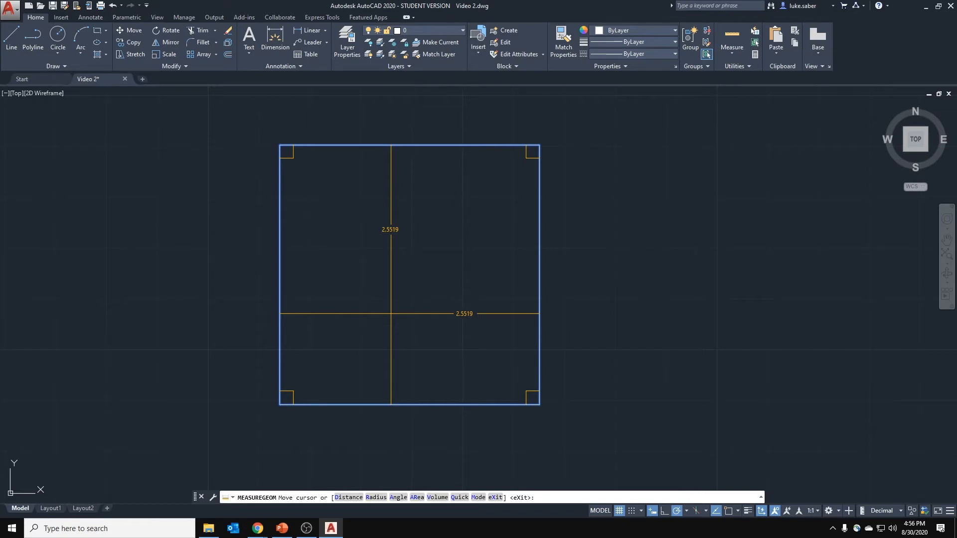
{"action": "scroll", "coordinate": [406, 269], "scroll_direction": "down", "scroll_amount": 4}
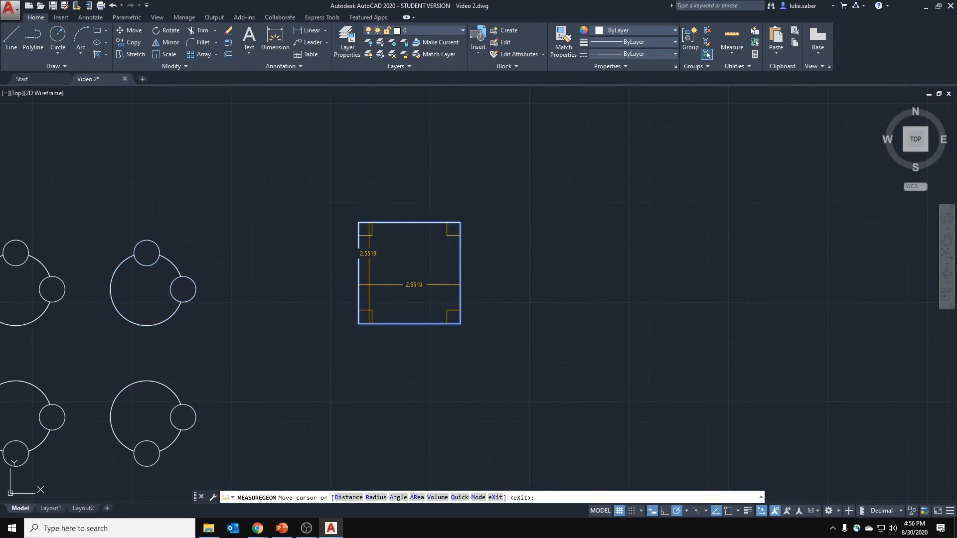
{"action": "scroll", "coordinate": [405, 279], "scroll_direction": "up", "scroll_amount": 4}
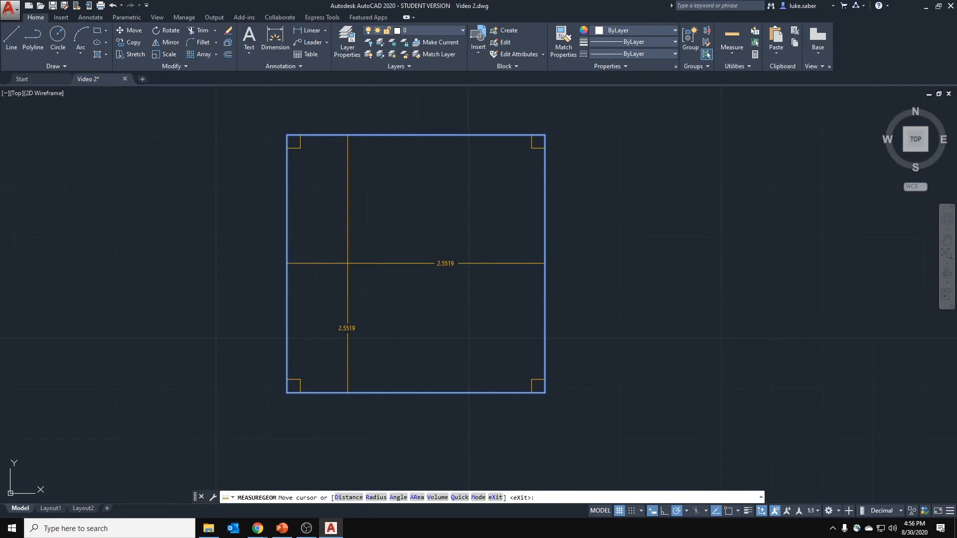
{"action": "key", "text": "Escape"}
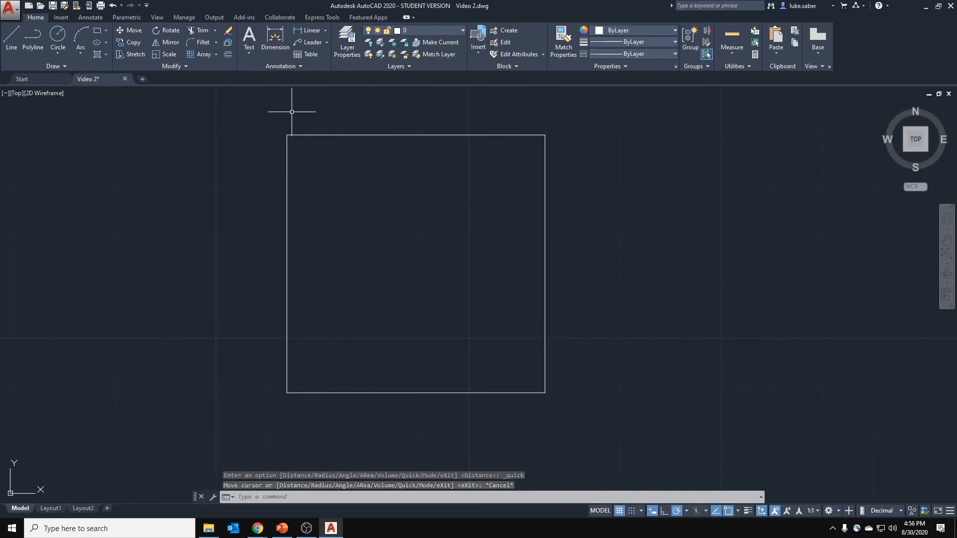
Step: Try to fillet the square's upper-left corner without specifying a radius
{"action": "left_click", "coordinate": [200, 42]}
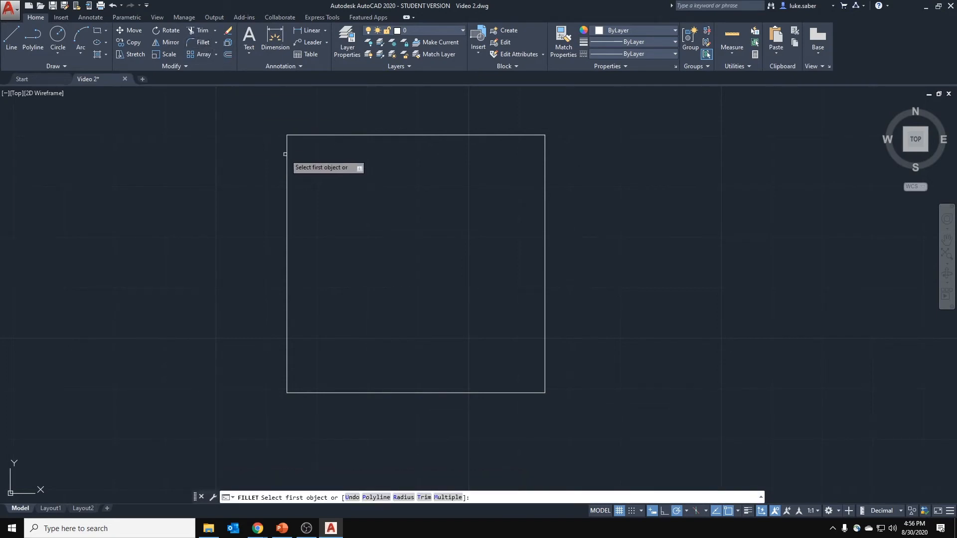
{"action": "left_click", "coordinate": [287, 172]}
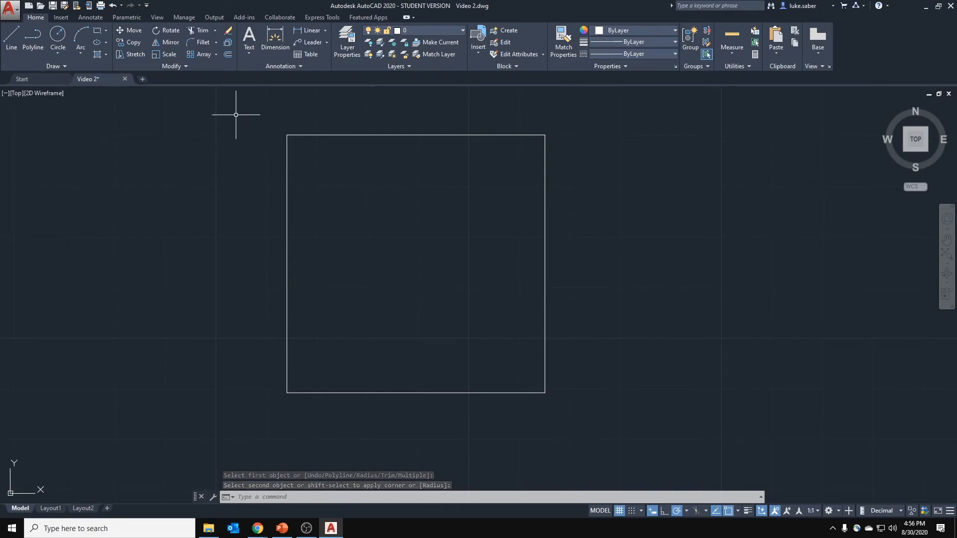
Step: Fillet the square's upper-left corner between the left and top edges with a radius of 0.75
{"action": "left_click", "coordinate": [204, 43]}
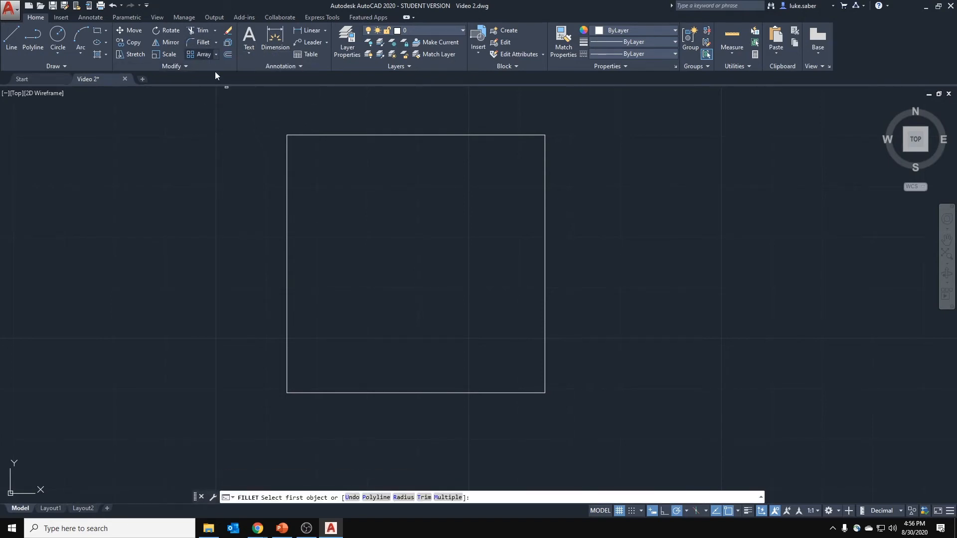
{"action": "right_click", "coordinate": [231, 113]}
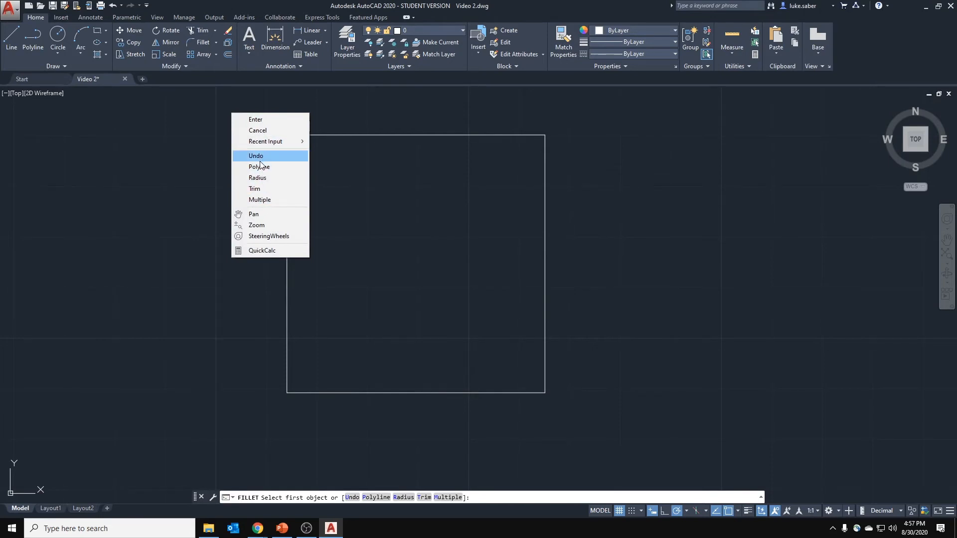
{"action": "left_click", "coordinate": [279, 181]}
{"action": "scroll", "coordinate": [304, 157], "scroll_direction": "up", "scroll_amount": 2}
{"action": "middle_click_drag", "start_coordinate": [302, 159], "coordinate": [282, 174]}
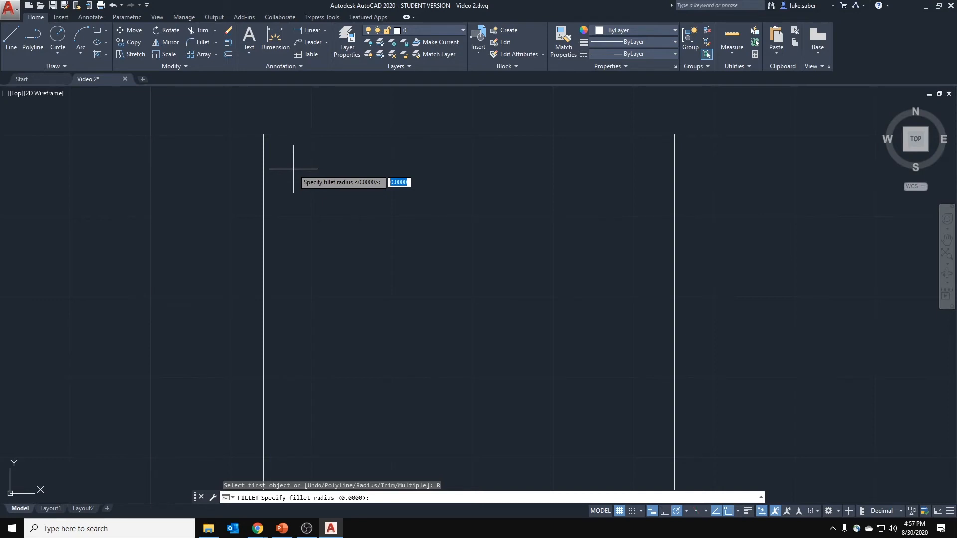
{"action": "type", "text": ".75"}
{"action": "key", "text": "Return"}
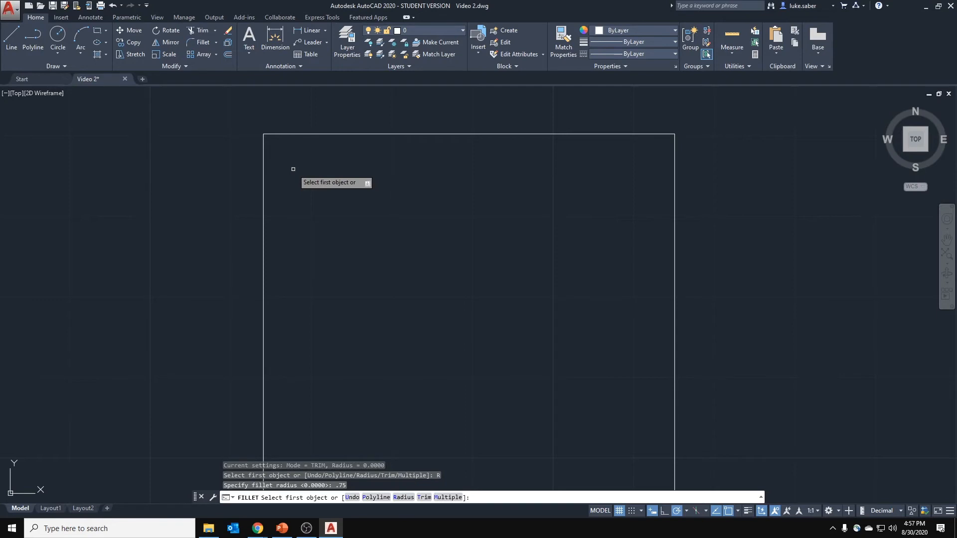
{"action": "left_click", "coordinate": [266, 164]}
{"action": "left_click", "coordinate": [321, 136]}
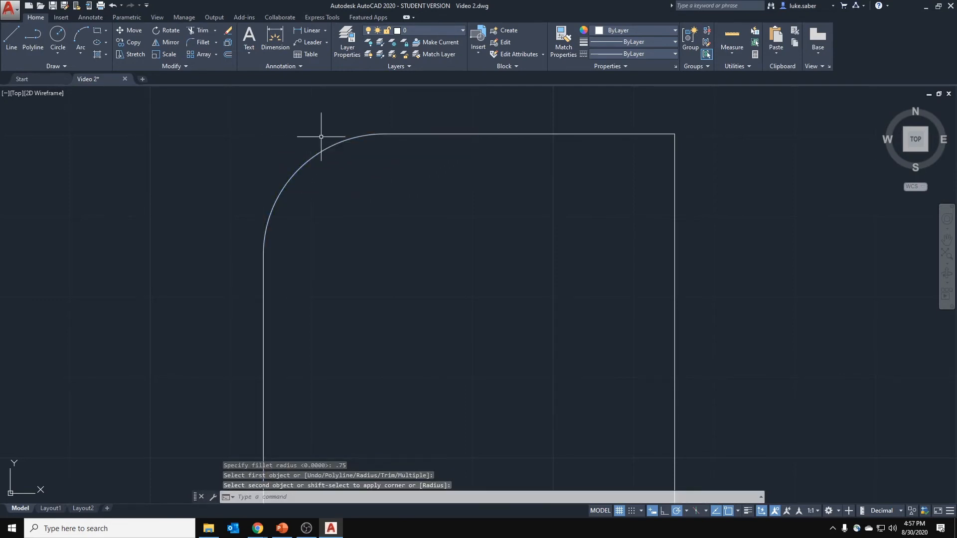
{"action": "scroll", "coordinate": [477, 188], "scroll_direction": "down", "scroll_amount": 2}
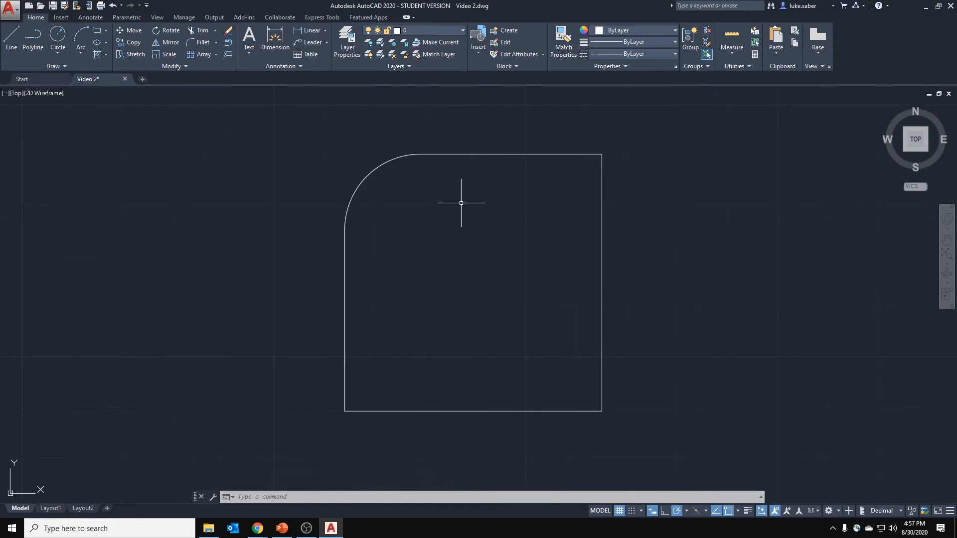
Step: Try the Fillet command again on the left and top edges beside the already rounded corner
{"action": "left_click", "coordinate": [199, 41]}
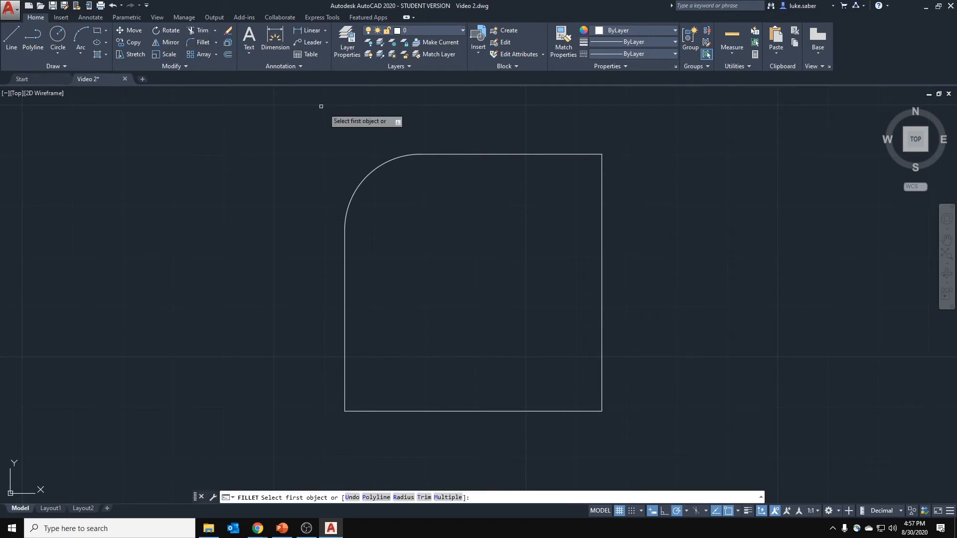
{"action": "left_click", "coordinate": [344, 245]}
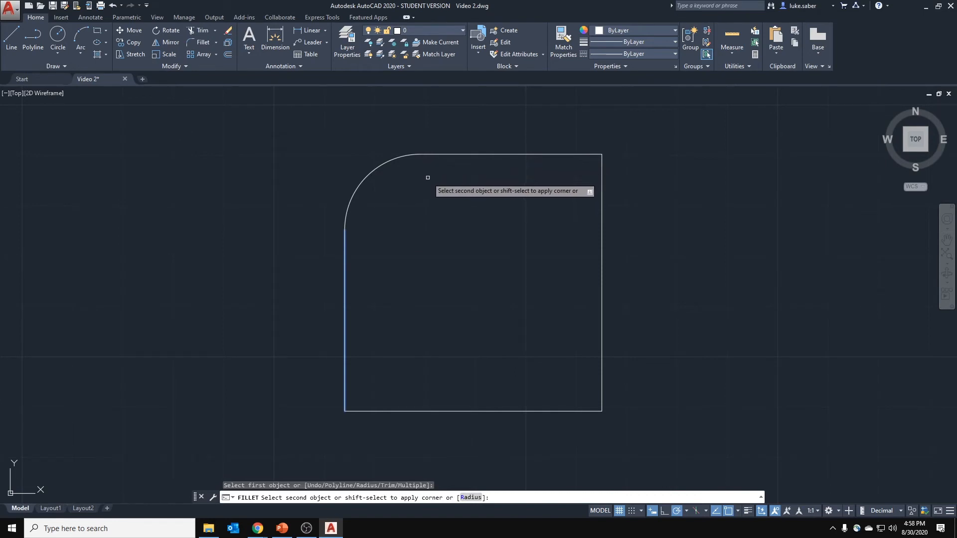
{"action": "left_click", "coordinate": [440, 155]}
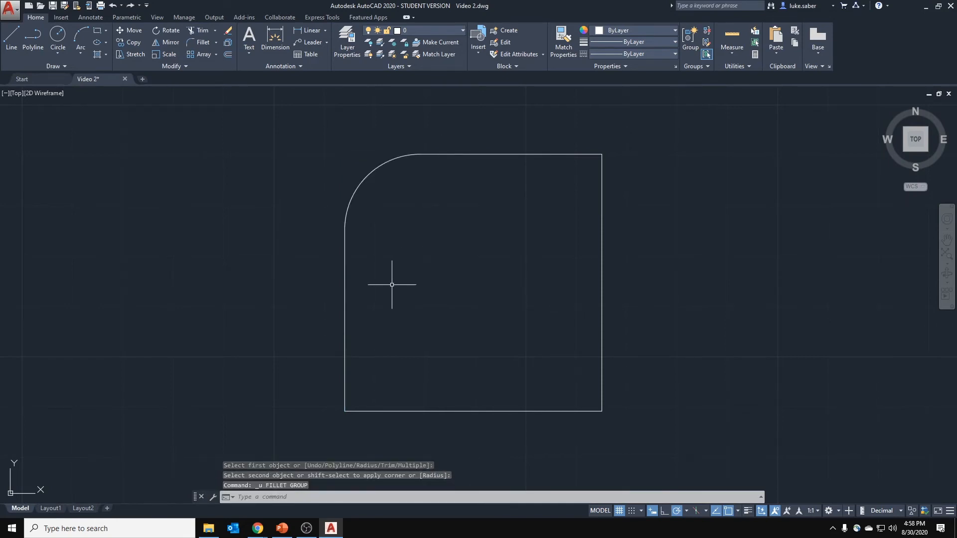
Step: Undo the repeated fillet and the original corner rounding, and redo the original 0.75 radius fillet
{"action": "key", "text": "ctrl+z"}
{"action": "key", "text": "ctrl+z"}
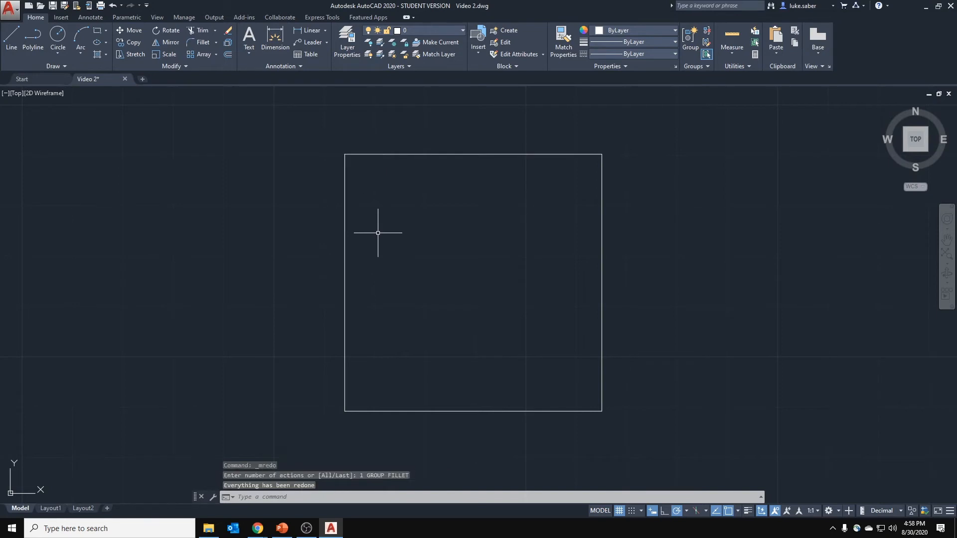
{"action": "key", "text": "ctrl+y"}
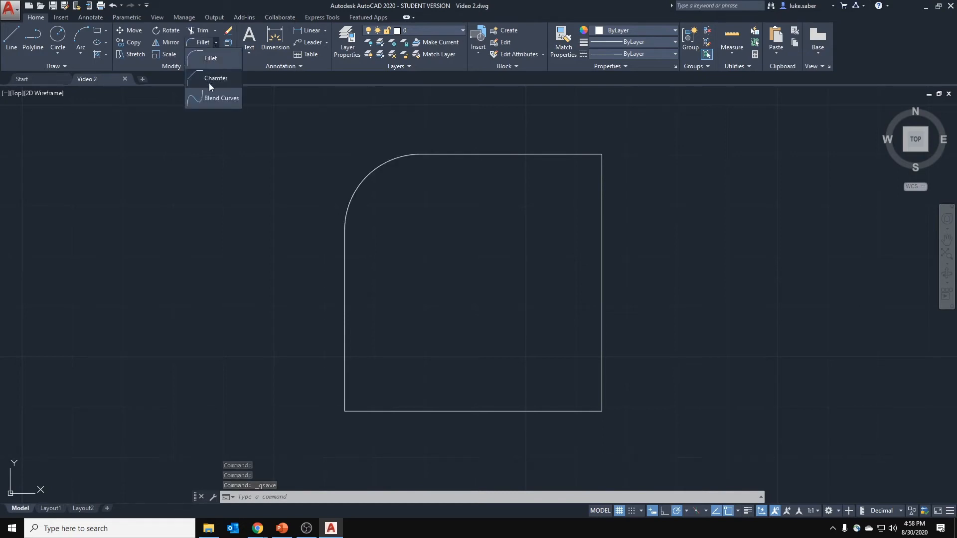
{"action": "left_click", "coordinate": [209, 83]}
{"action": "scroll", "coordinate": [582, 175], "scroll_direction": "up", "scroll_amount": 2}
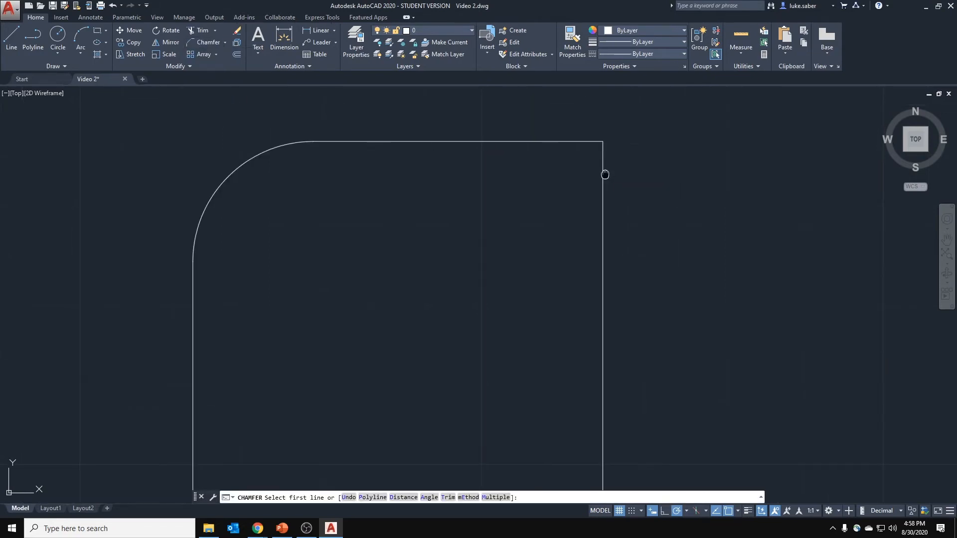
{"action": "middle_click_drag", "start_coordinate": [605, 171], "coordinate": [435, 171]}
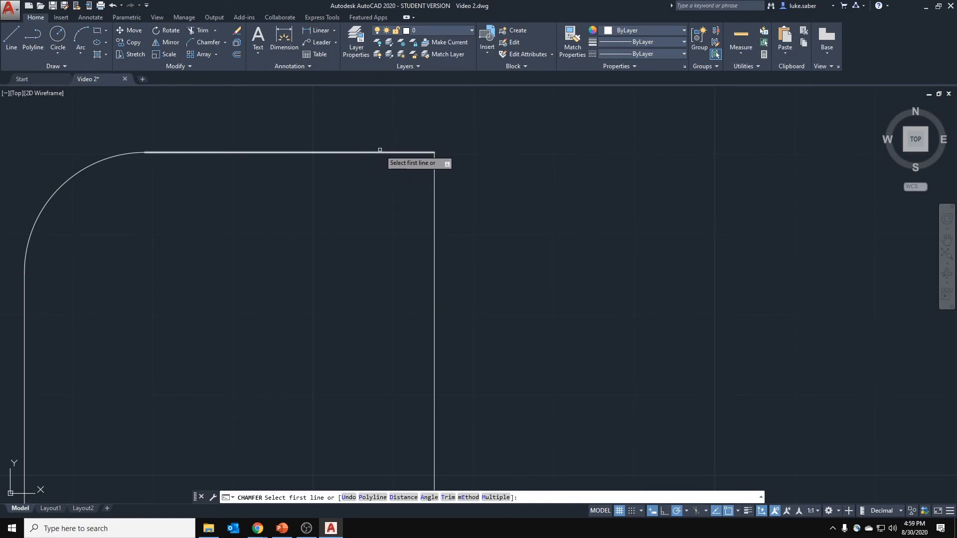
{"action": "key", "text": "Escape"}
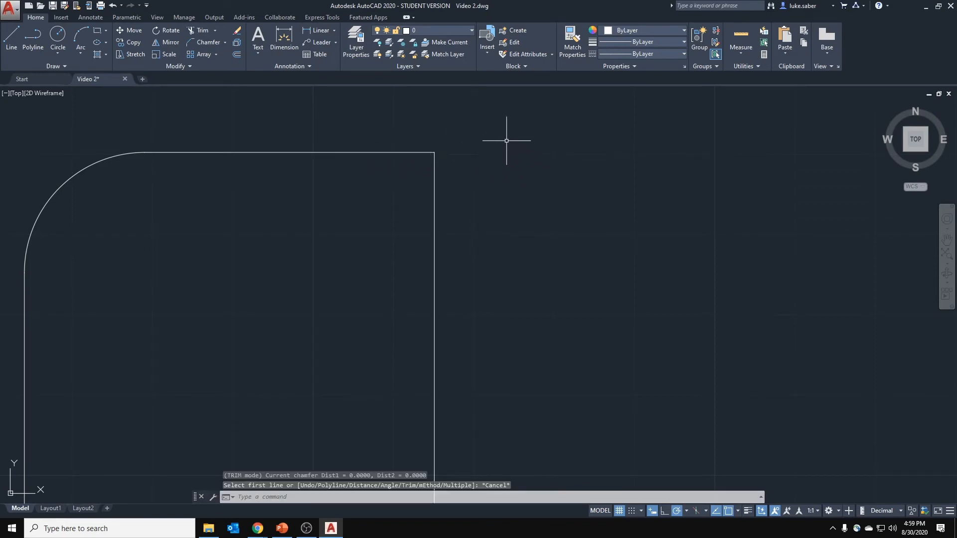
{"action": "type", "text": "l"}
{"action": "key", "text": "Return"}
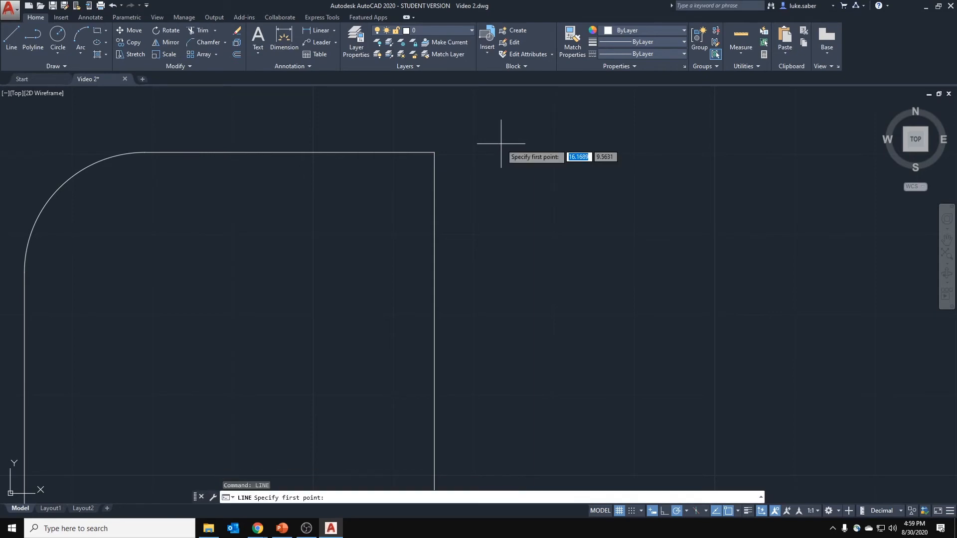
{"action": "left_click", "coordinate": [432, 153]}
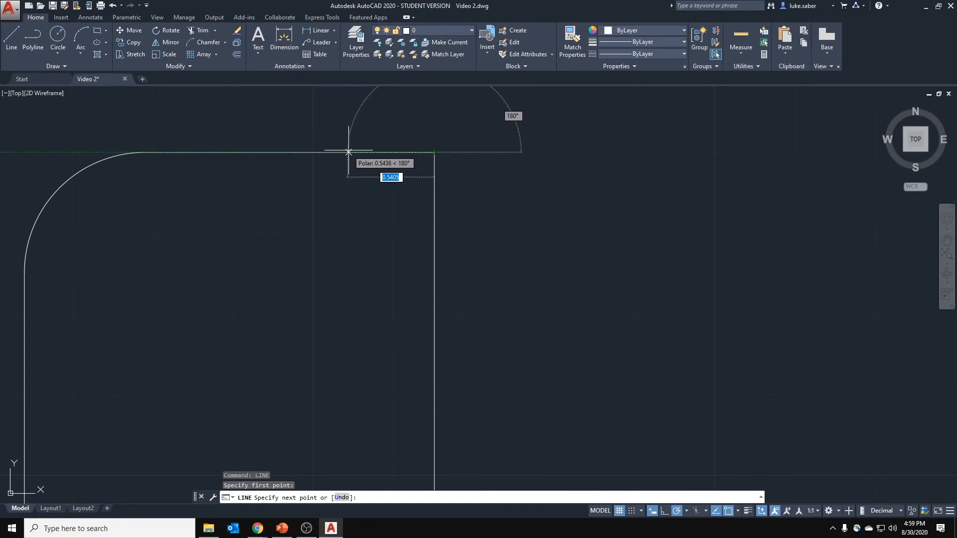
{"action": "key", "text": "Escape"}
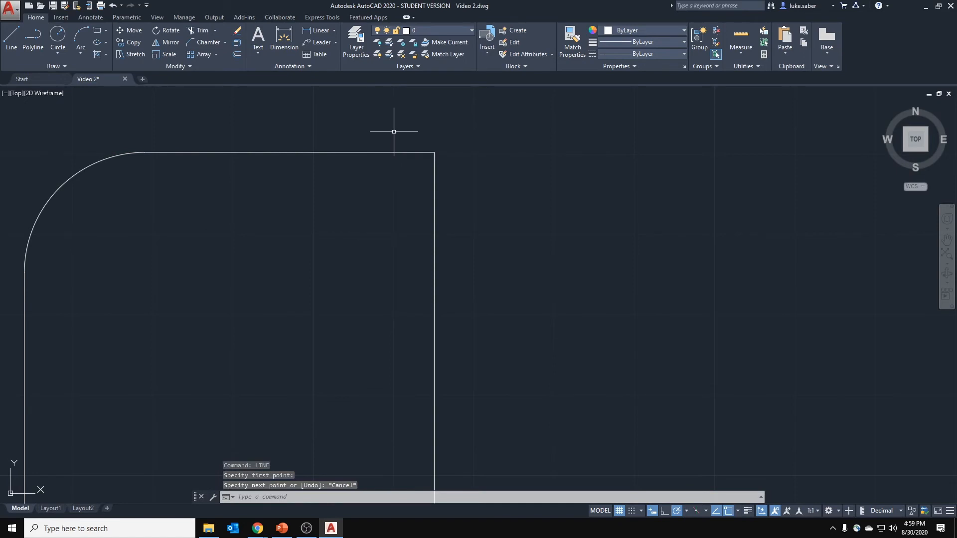
Step: Chamfer the square's upper-right corner with distances of 0.5 along the top edge and 1 along the right edge
{"action": "middle_click_drag", "start_coordinate": [422, 124], "coordinate": [380, 148]}
{"action": "left_click", "coordinate": [219, 46]}
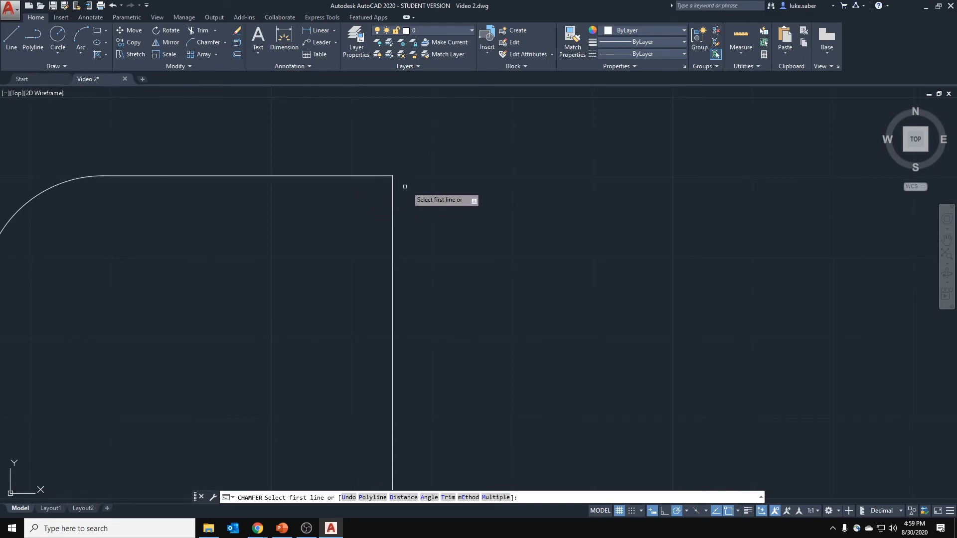
{"action": "right_click", "coordinate": [470, 151]}
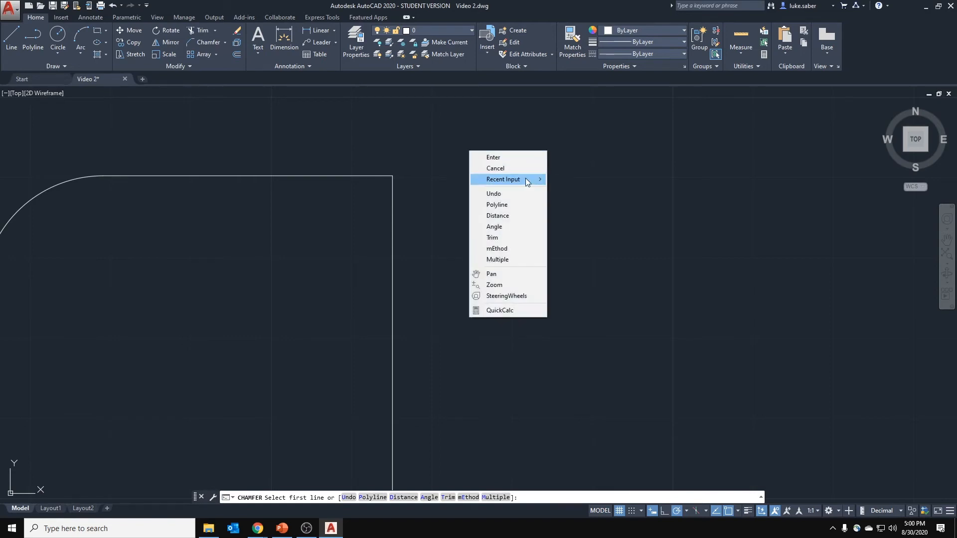
{"action": "left_click", "coordinate": [503, 216]}
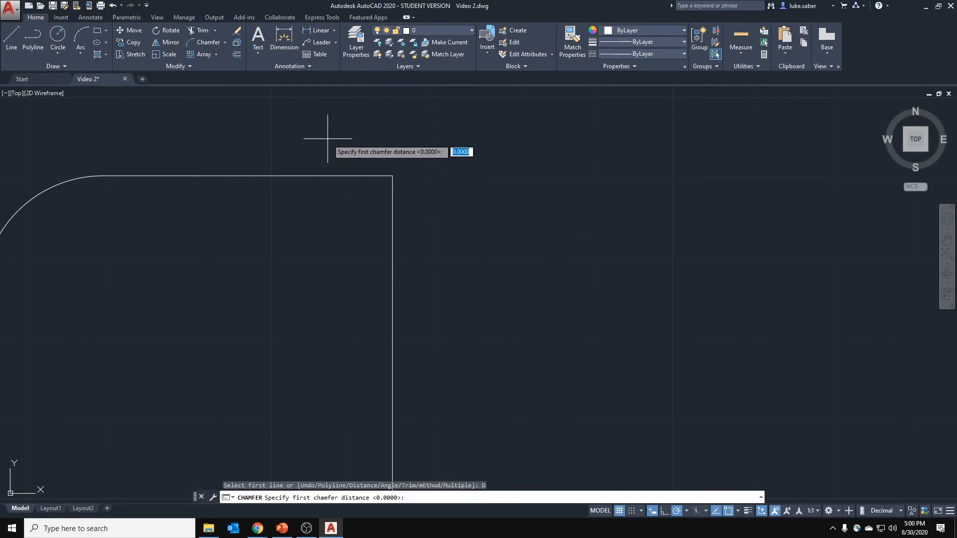
{"action": "type", "text": ".5"}
{"action": "key", "text": "Return"}
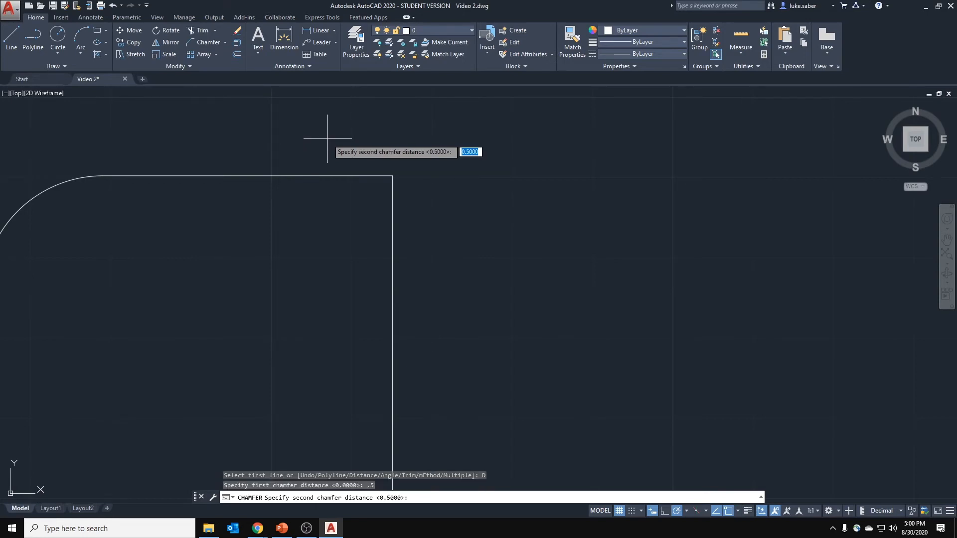
{"action": "type", "text": "1"}
{"action": "key", "text": "Return"}
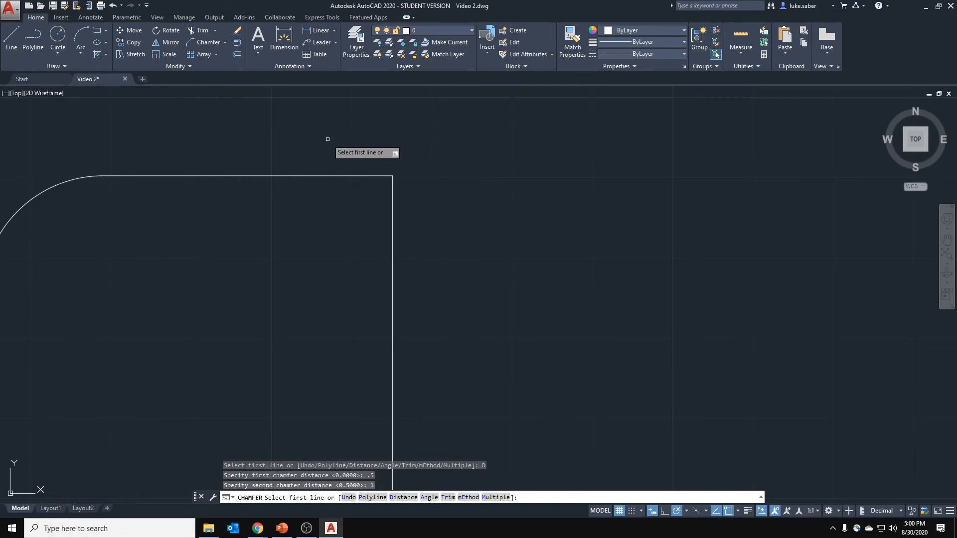
{"action": "left_click", "coordinate": [344, 176]}
{"action": "left_click", "coordinate": [390, 240]}
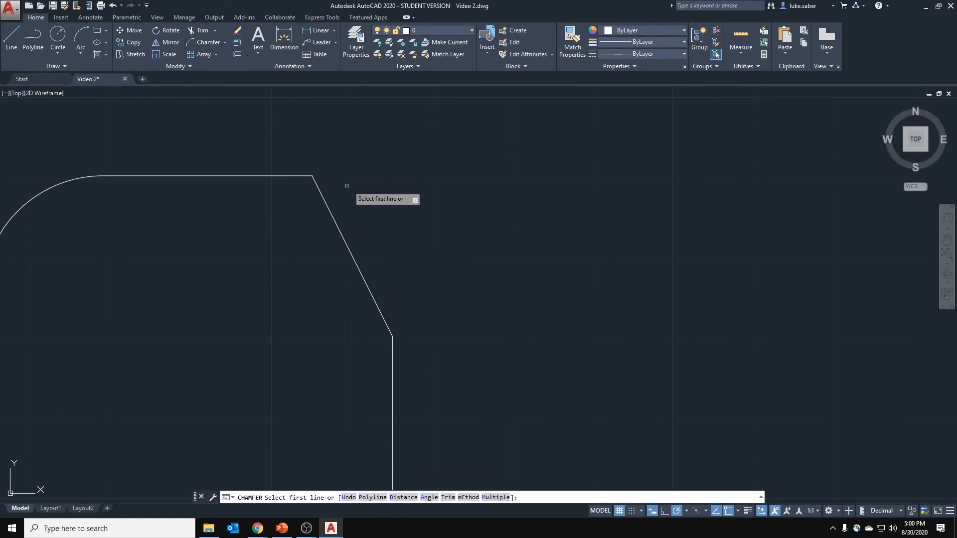
Step: Chamfer the square's lower-right corner by the Angle option, with length 0.5 and angle 40 degrees, picking the right edge first and the bottom edge second
{"action": "middle_click_drag", "start_coordinate": [355, 272], "coordinate": [355, 188]}
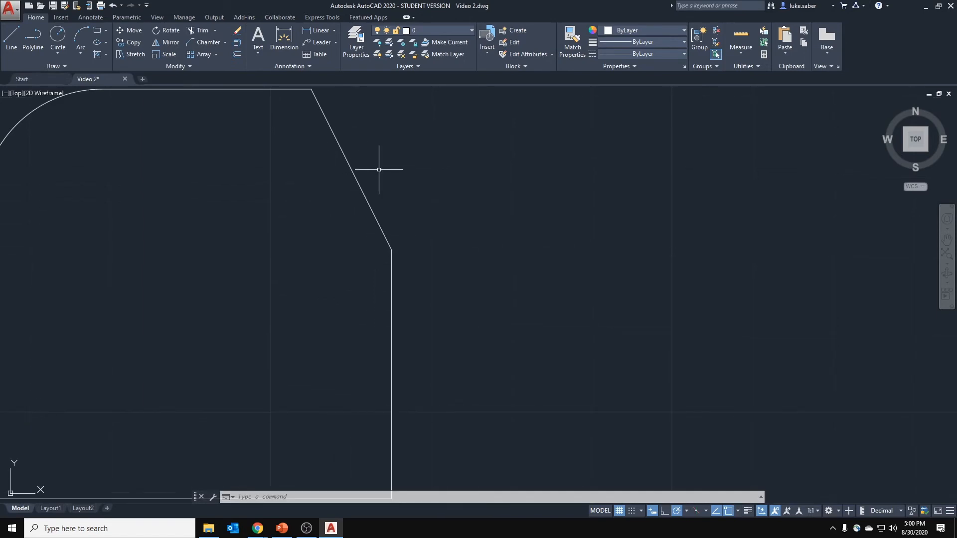
{"action": "middle_click_drag", "start_coordinate": [314, 273], "coordinate": [327, 163]}
{"action": "middle_click_drag", "start_coordinate": [338, 324], "coordinate": [362, 214]}
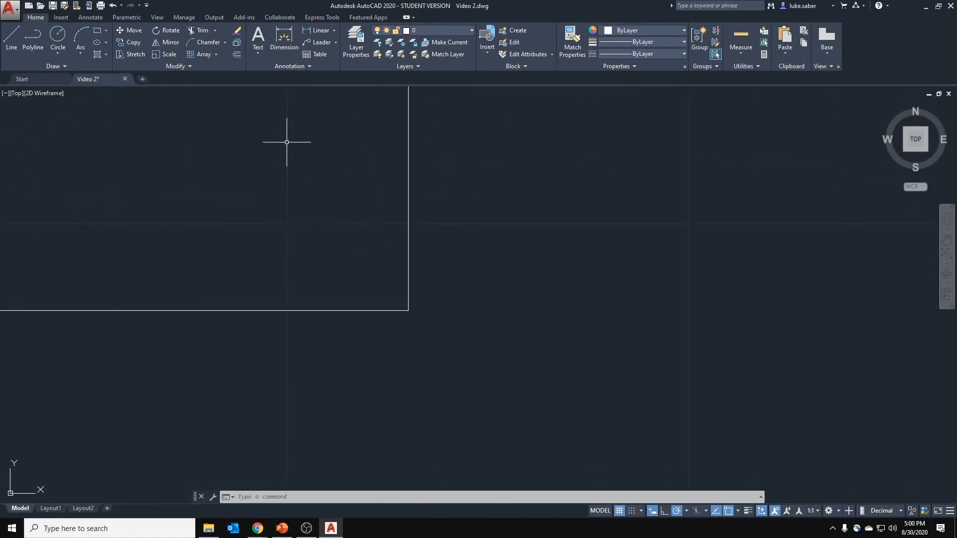
{"action": "left_click", "coordinate": [226, 44]}
{"action": "left_click", "coordinate": [204, 40]}
{"action": "right_click", "coordinate": [477, 175]}
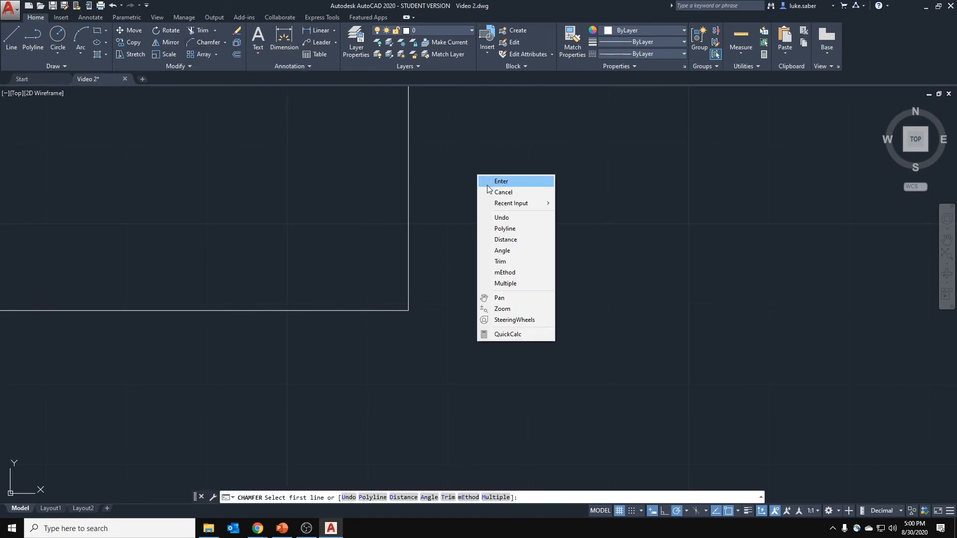
{"action": "left_click", "coordinate": [519, 252]}
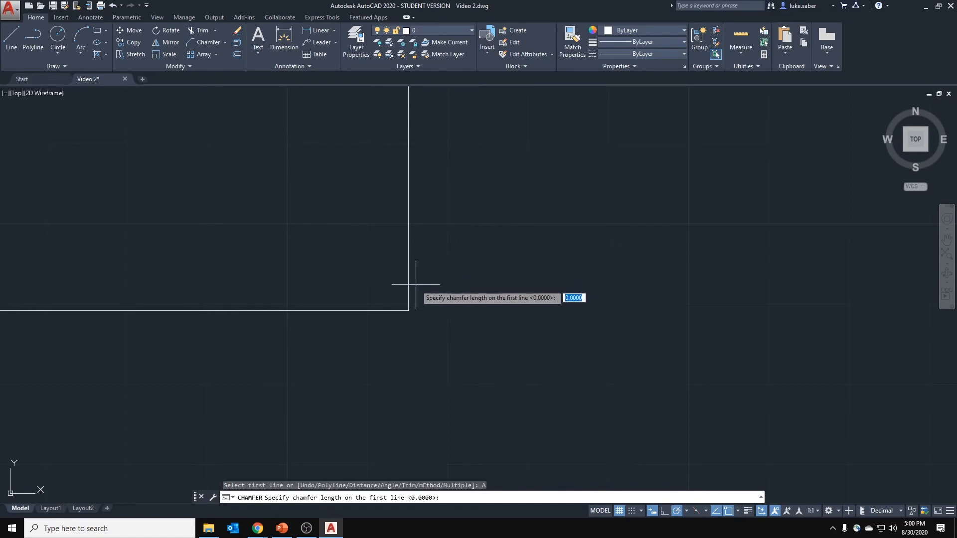
{"action": "type", "text": ".5"}
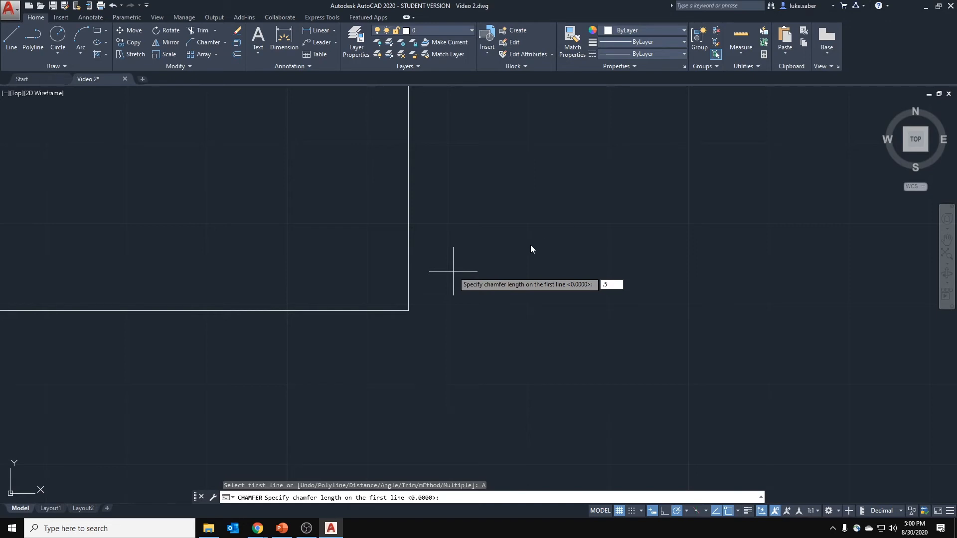
{"action": "key", "text": "Return"}
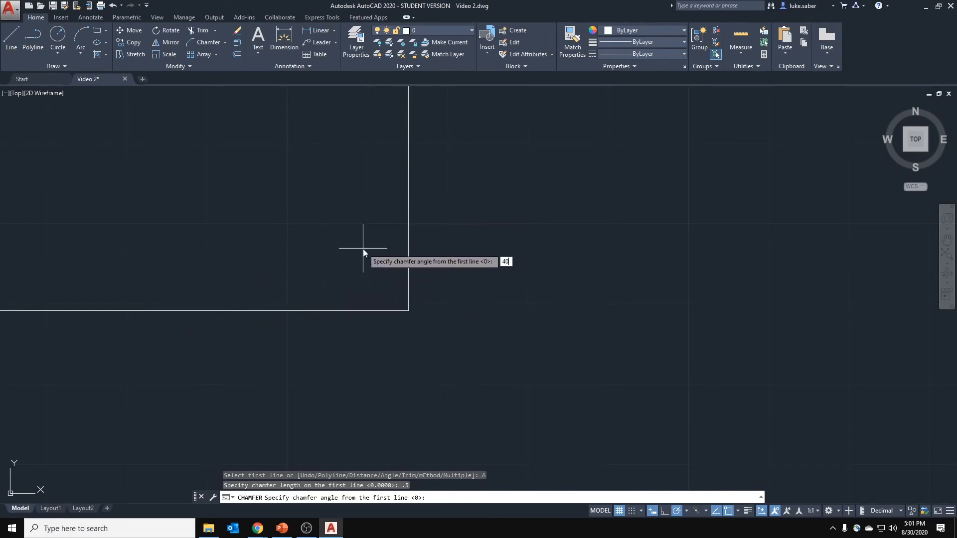
{"action": "key", "text": "Return"}
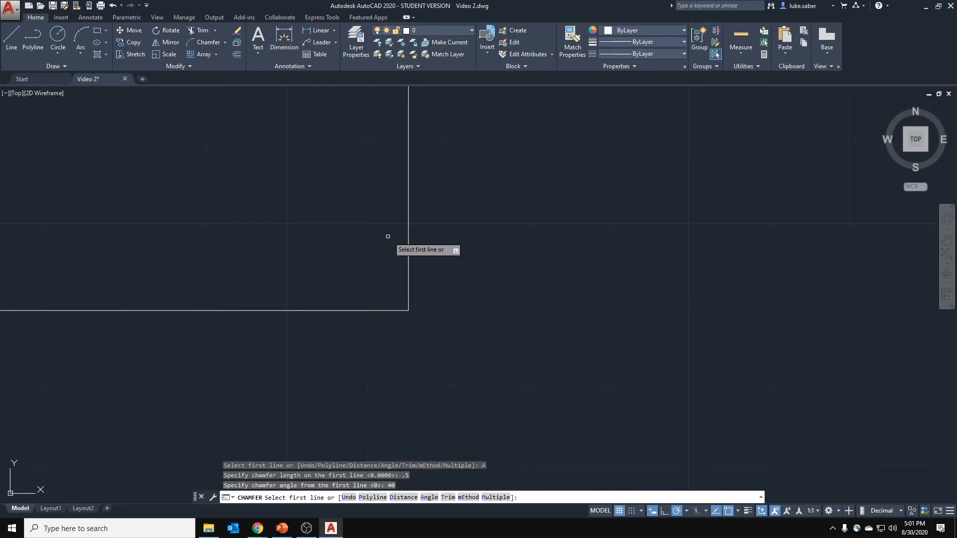
{"action": "left_click", "coordinate": [409, 231]}
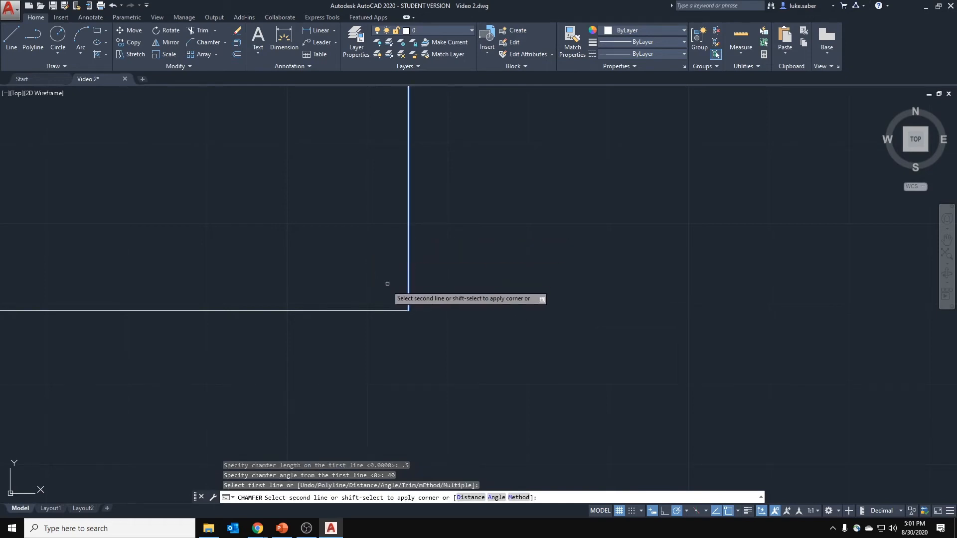
{"action": "left_click", "coordinate": [347, 310]}
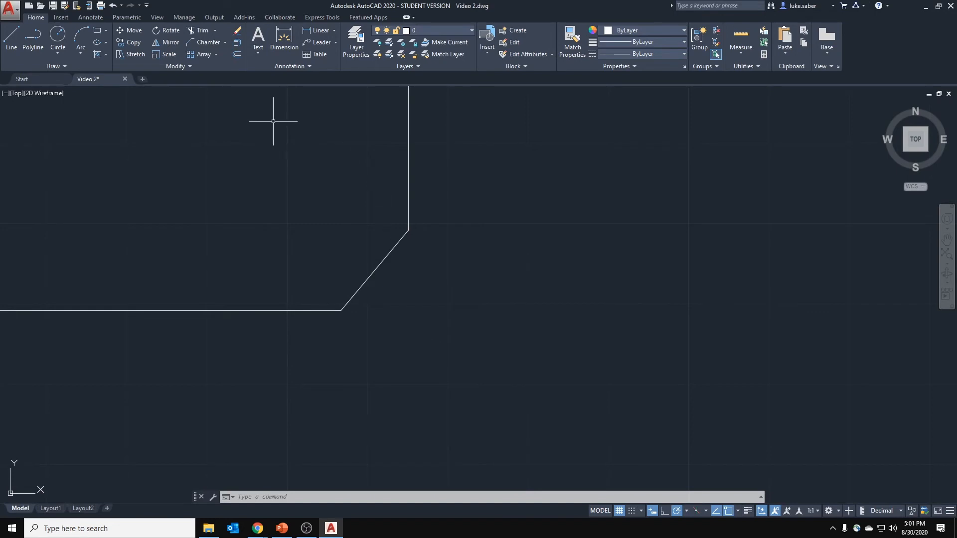
Step: Add an angular dimension between the square's right edge and the lower-right chamfer line
{"action": "left_click", "coordinate": [284, 38]}
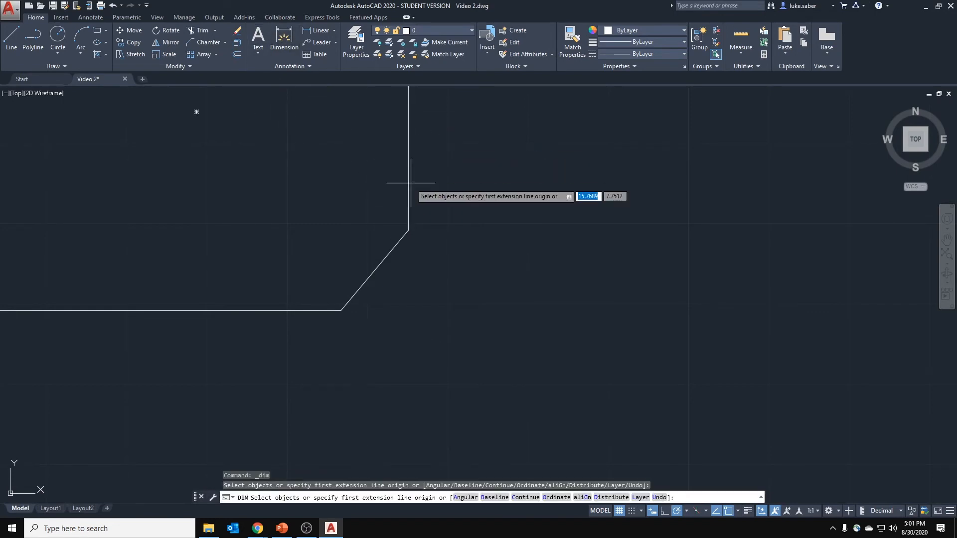
{"action": "left_click", "coordinate": [409, 204]}
{"action": "left_click", "coordinate": [407, 238]}
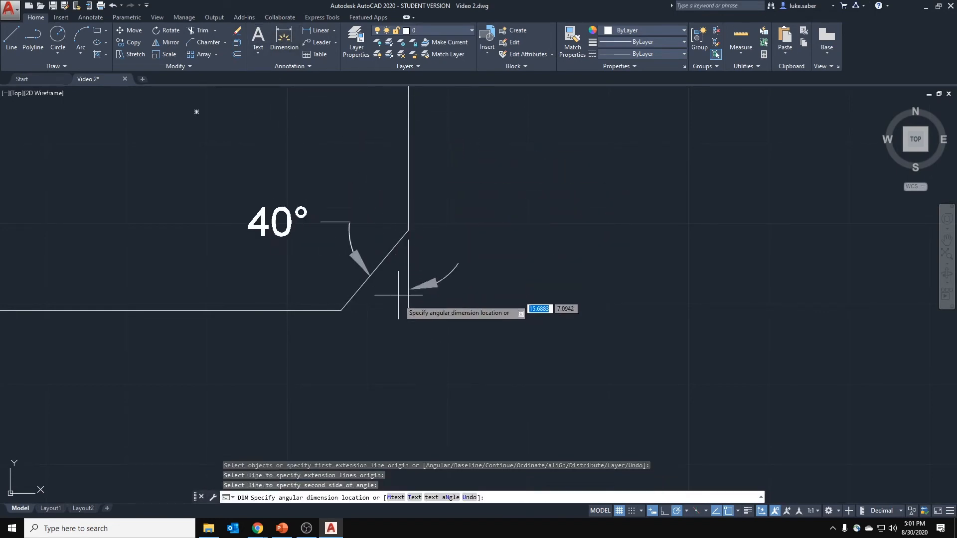
{"action": "left_click", "coordinate": [402, 295]}
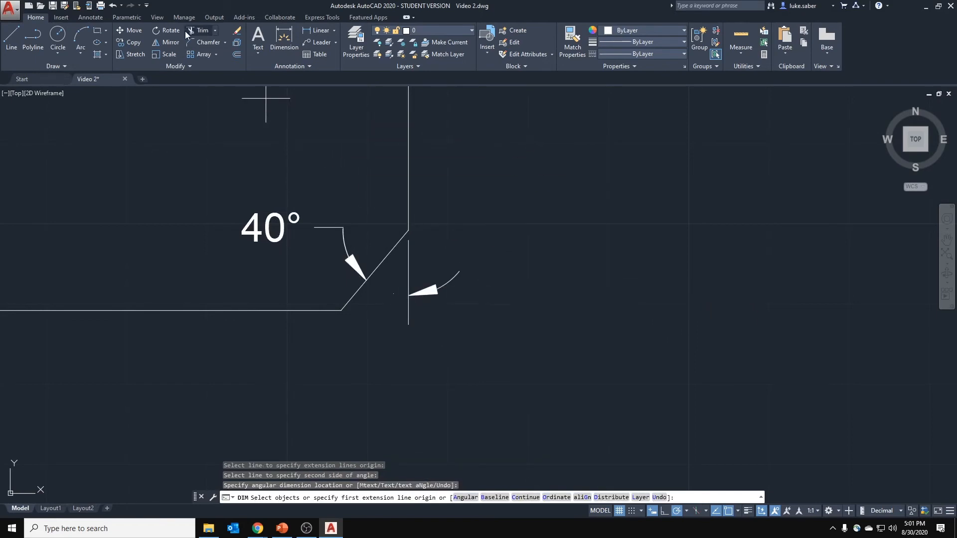
Step: Try to dimension the lower-right chamfer starting from the bottom edge, and undo the placed linear dimension
{"action": "left_click", "coordinate": [285, 42]}
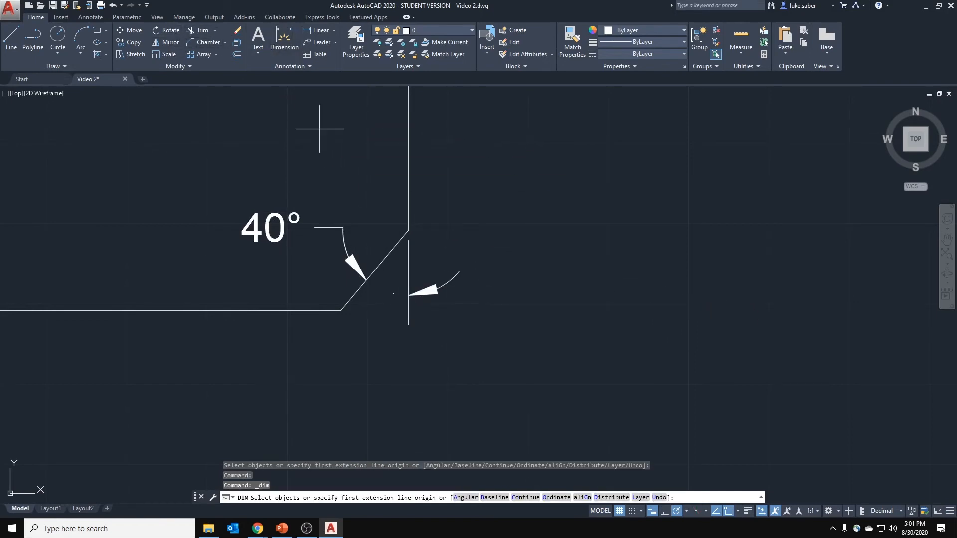
{"action": "left_click", "coordinate": [346, 311]}
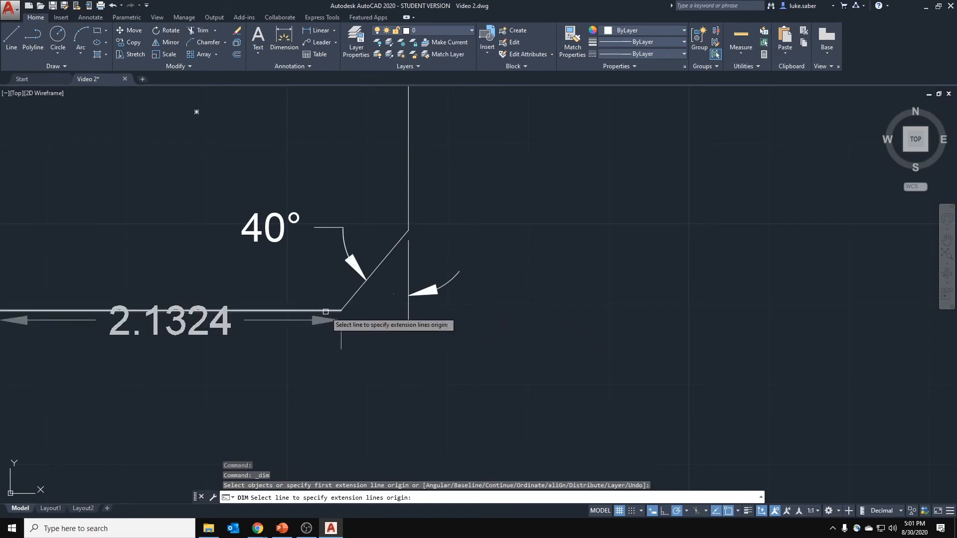
{"action": "left_click", "coordinate": [408, 230]}
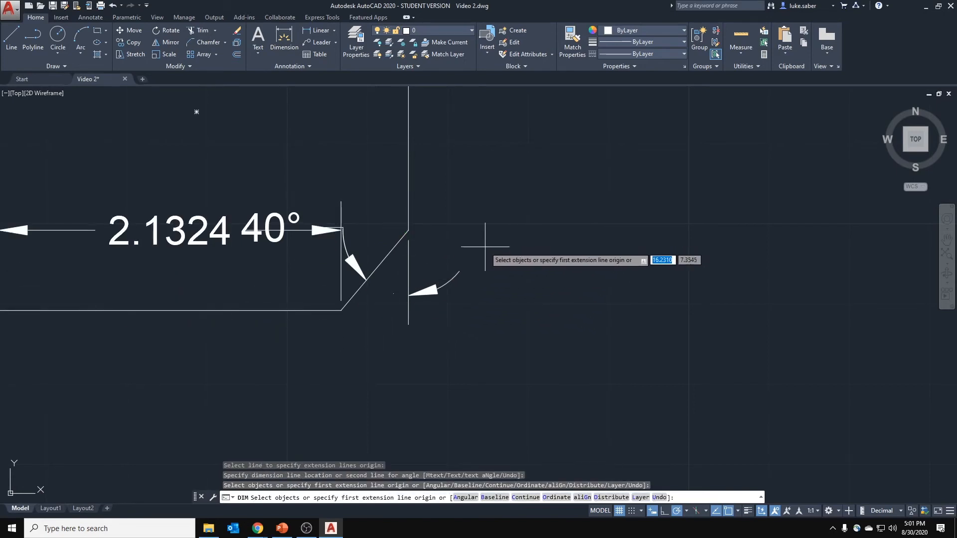
{"action": "key", "text": "ctrl+z"}
Step: Dimension the vertical distance from the chamfer's upper end to the original lower-right corner, placed outside the right edge, and save the drawing
{"action": "left_click", "coordinate": [284, 40]}
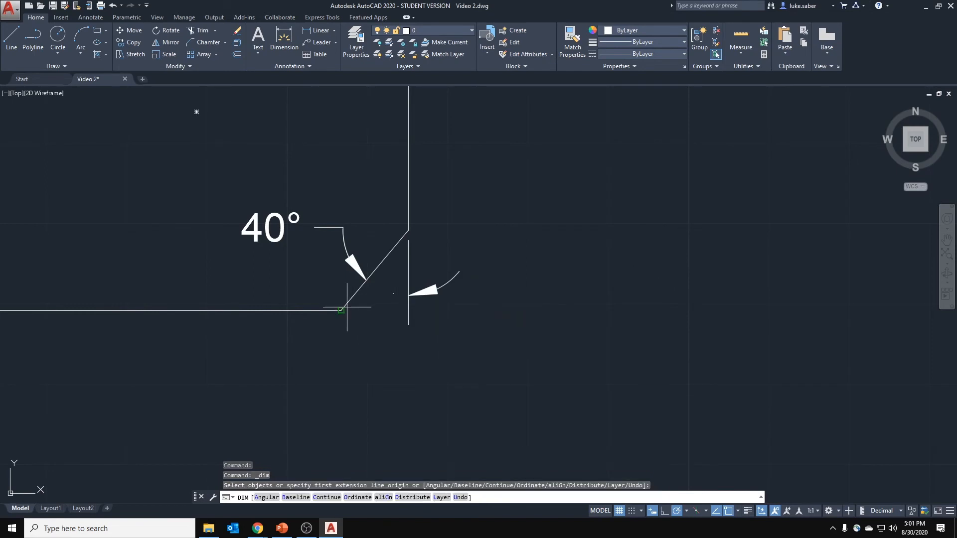
{"action": "left_click", "coordinate": [408, 229]}
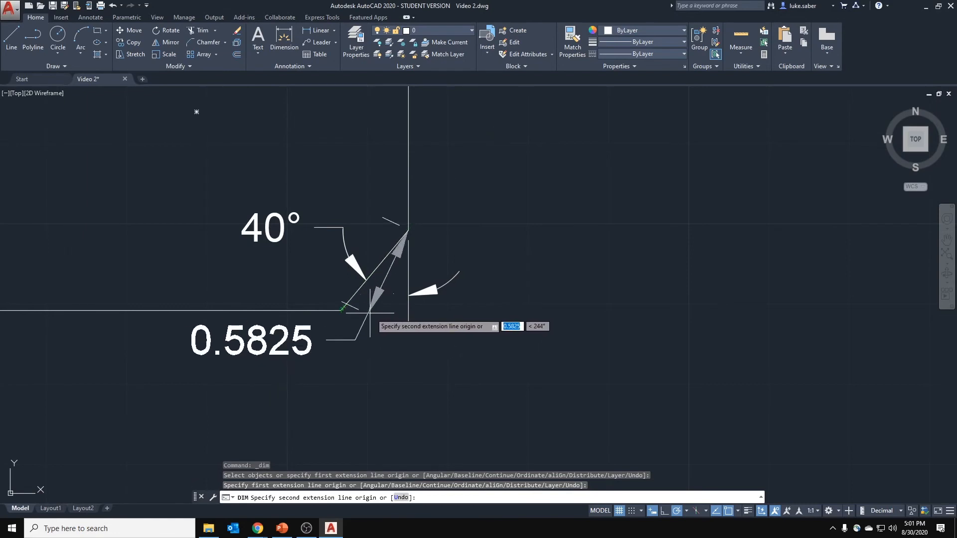
{"action": "left_click", "coordinate": [408, 310]}
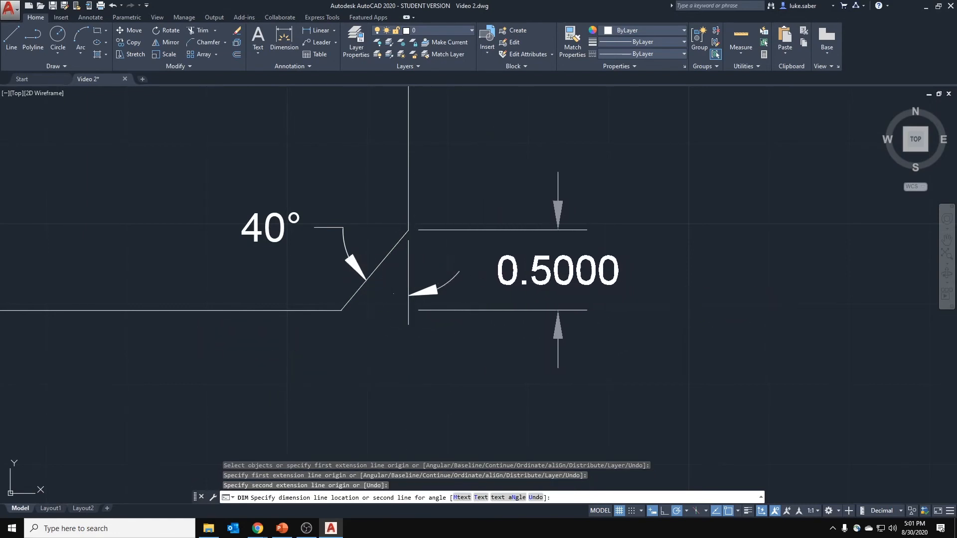
{"action": "left_click", "coordinate": [557, 294]}
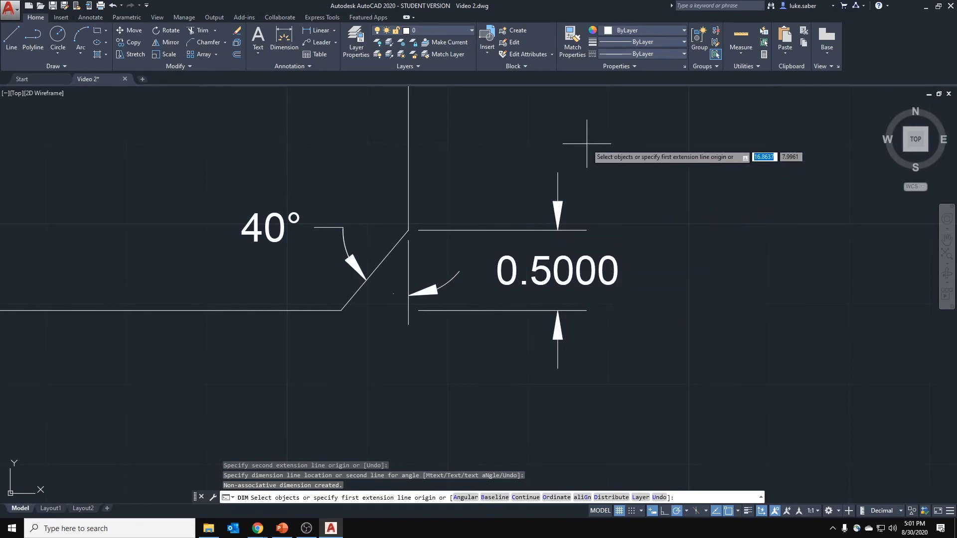
{"action": "key", "text": "Escape"}
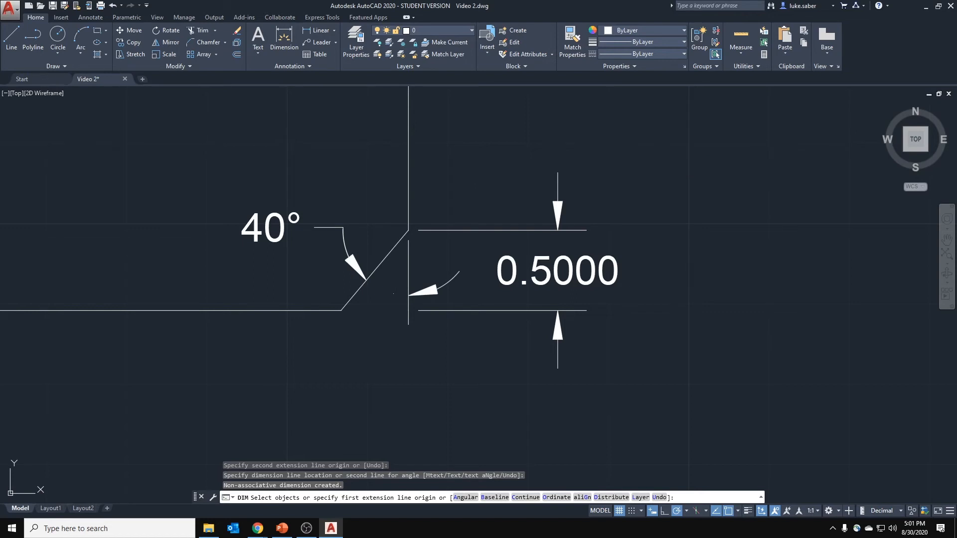
{"action": "key", "text": "ctrl+s"}
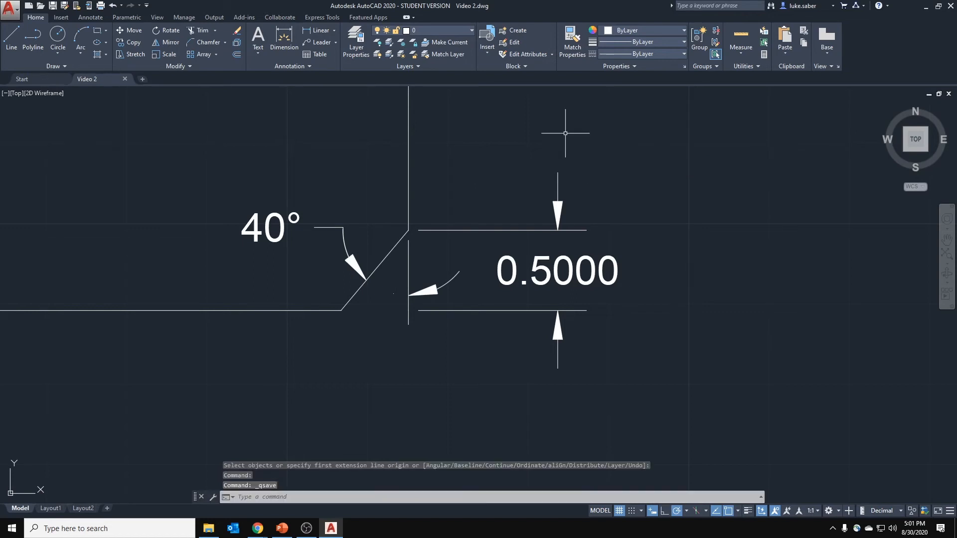
{"action": "left_click", "coordinate": [225, 40]}
{"action": "left_click", "coordinate": [226, 39]}
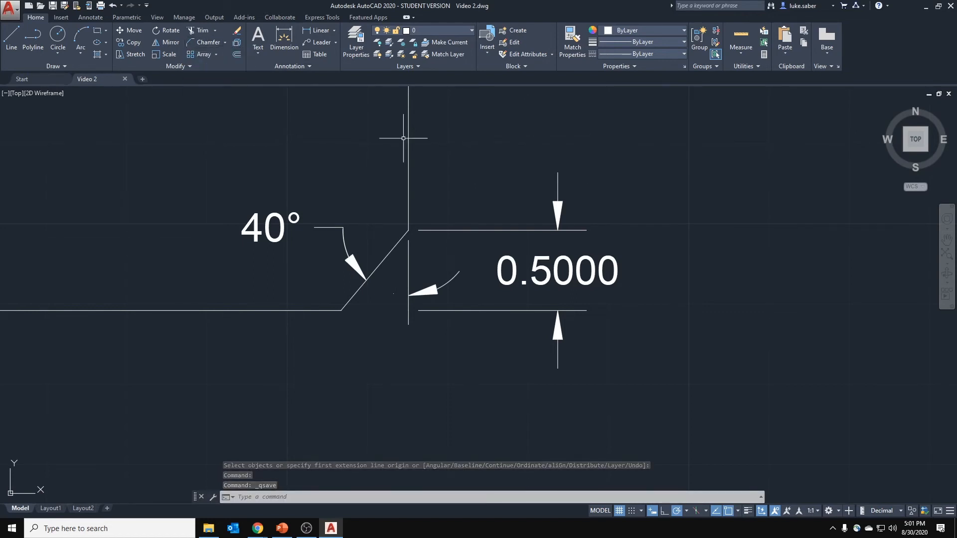
{"action": "scroll", "coordinate": [452, 225], "scroll_direction": "down", "scroll_amount": 7}
{"action": "scroll", "coordinate": [444, 203], "scroll_direction": "up", "scroll_amount": 2}
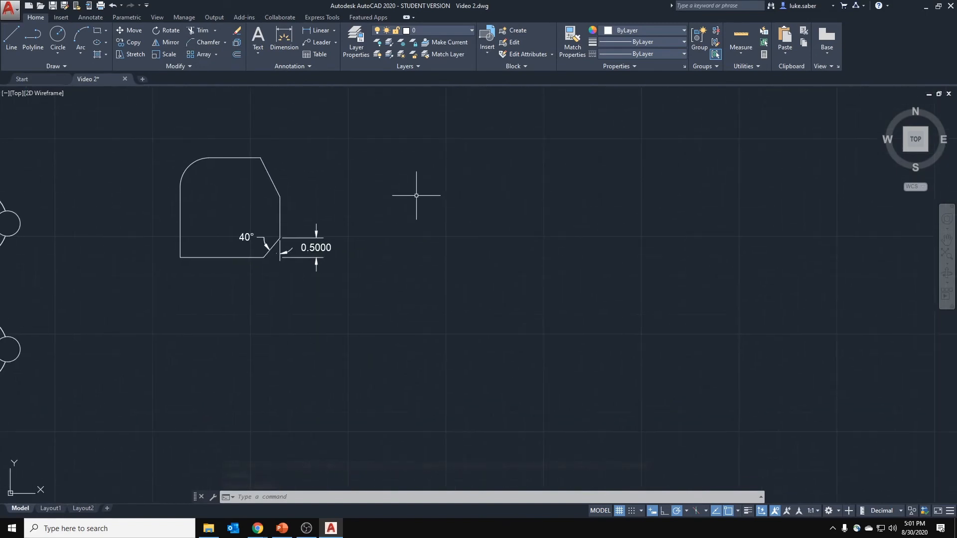
Step: Draw a wide rectangle by two corners in the empty area to the right of the chamfered square
{"action": "key", "text": "Escape"}
{"action": "key", "text": "Escape"}
{"action": "key", "text": "Escape"}
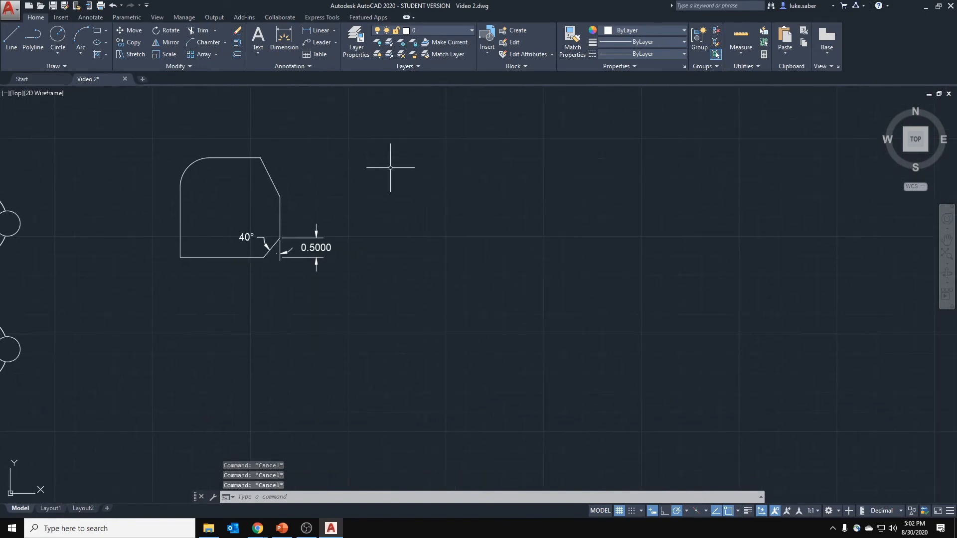
{"action": "left_click", "coordinate": [96, 31]}
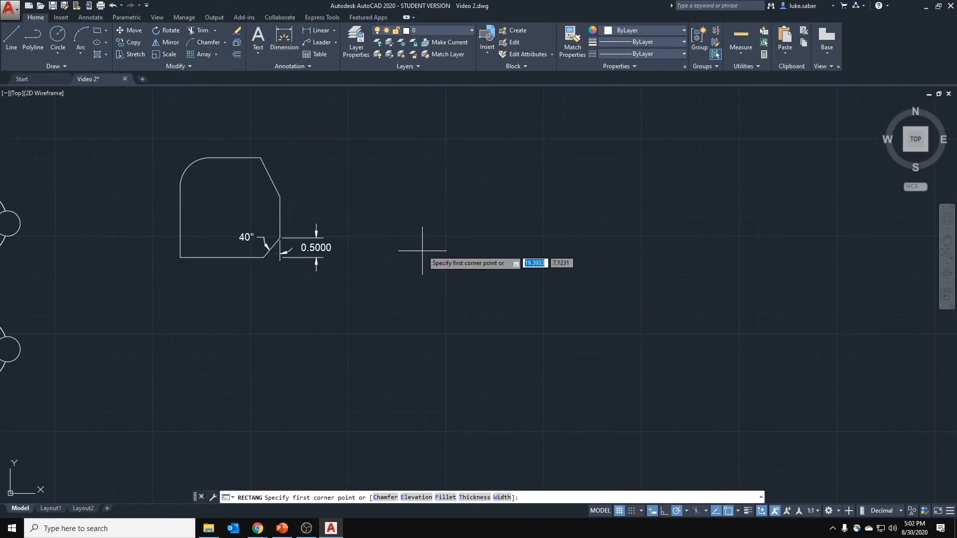
{"action": "left_click", "coordinate": [422, 249]}
{"action": "left_click", "coordinate": [551, 189]}
Step: Draw a second rectangle on top of the first, from its upper-right corner to above the midpoint of its upper edge
{"action": "right_click", "coordinate": [582, 188]}
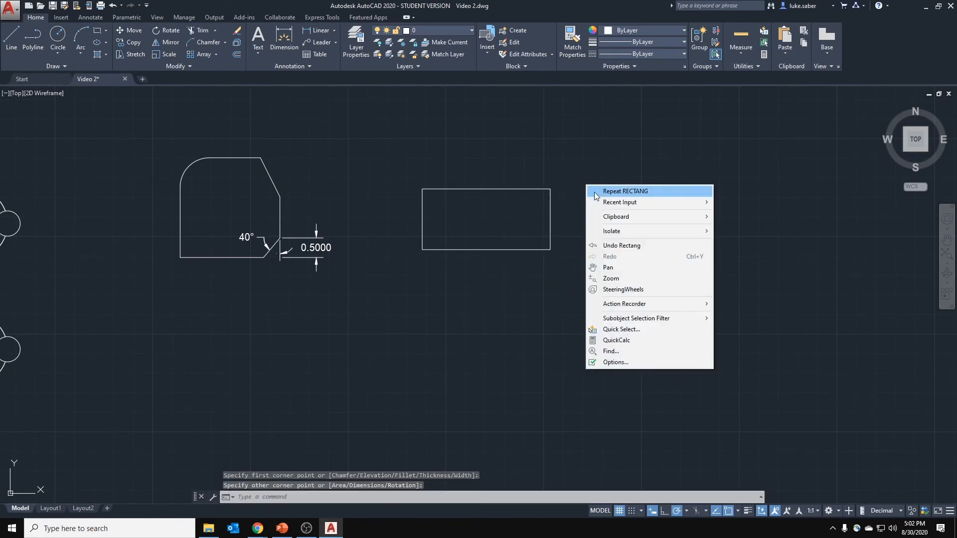
{"action": "left_click", "coordinate": [603, 191]}
{"action": "left_click", "coordinate": [551, 188]}
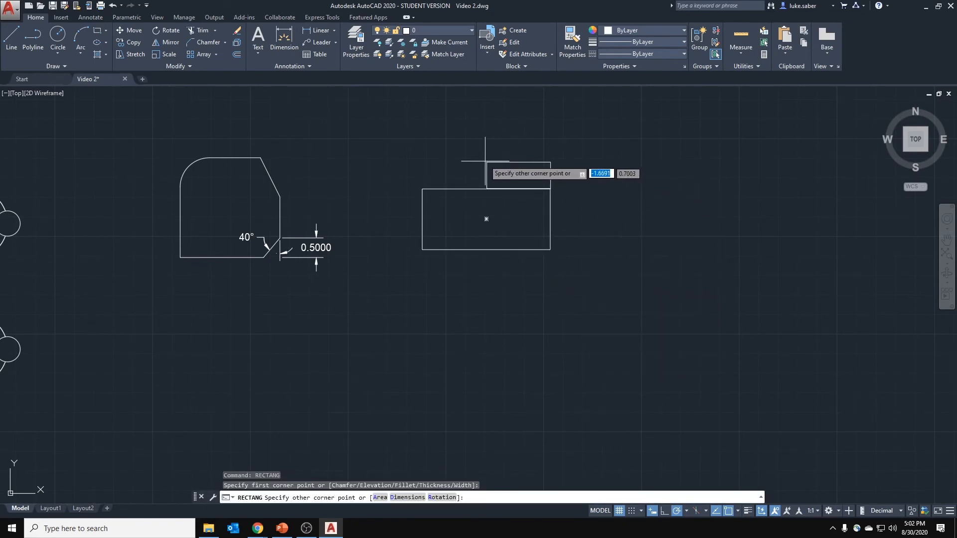
{"action": "left_click", "coordinate": [484, 148]}
{"action": "scroll", "coordinate": [501, 174], "scroll_direction": "up", "scroll_amount": 2}
{"action": "key", "text": "Escape"}
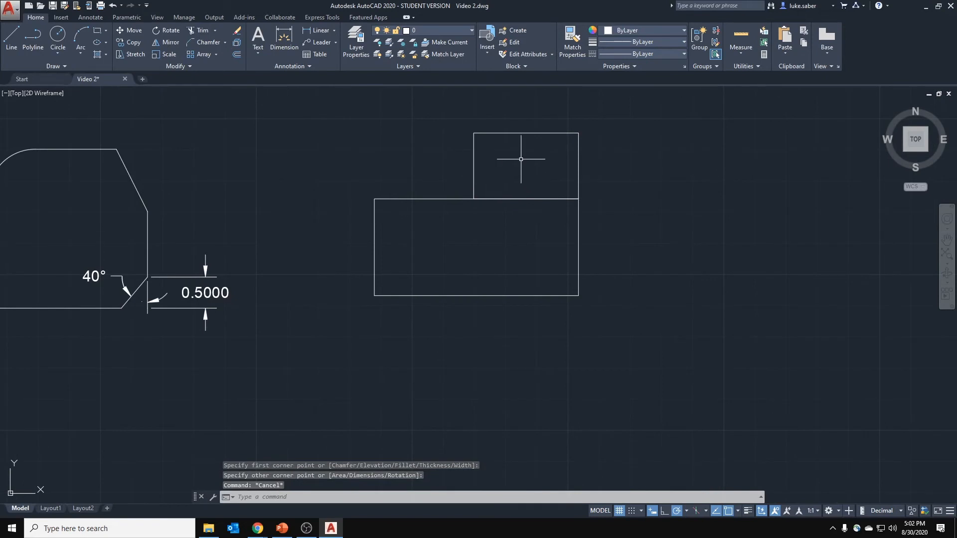
Step: Trim away the shared edge between the two rectangles, using both rectangles as cutting edges, to leave a stepped outline
{"action": "left_click", "coordinate": [199, 31]}
{"action": "key", "text": "Return"}
{"action": "left_click", "coordinate": [591, 106]}
{"action": "left_click", "coordinate": [318, 343]}
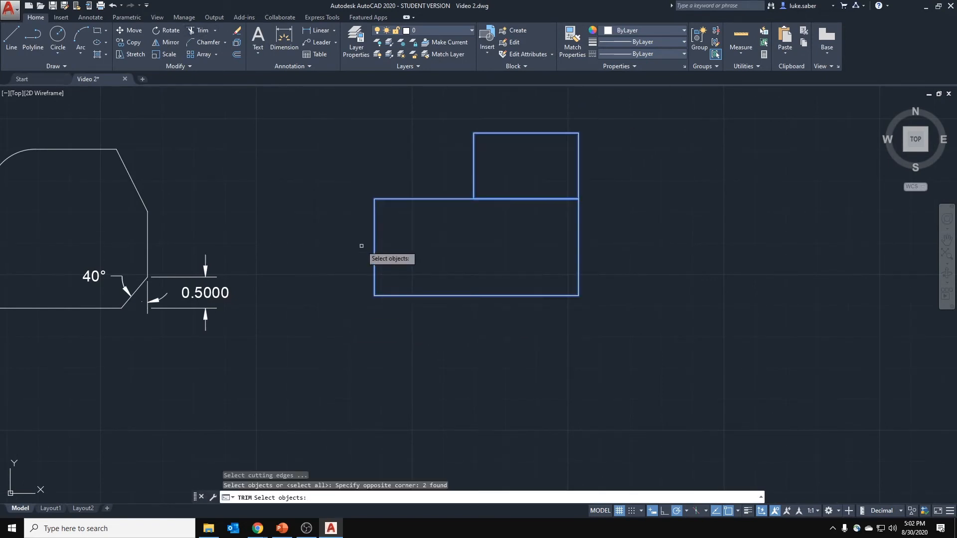
{"action": "right_click", "coordinate": [526, 212]}
{"action": "left_click", "coordinate": [540, 221]}
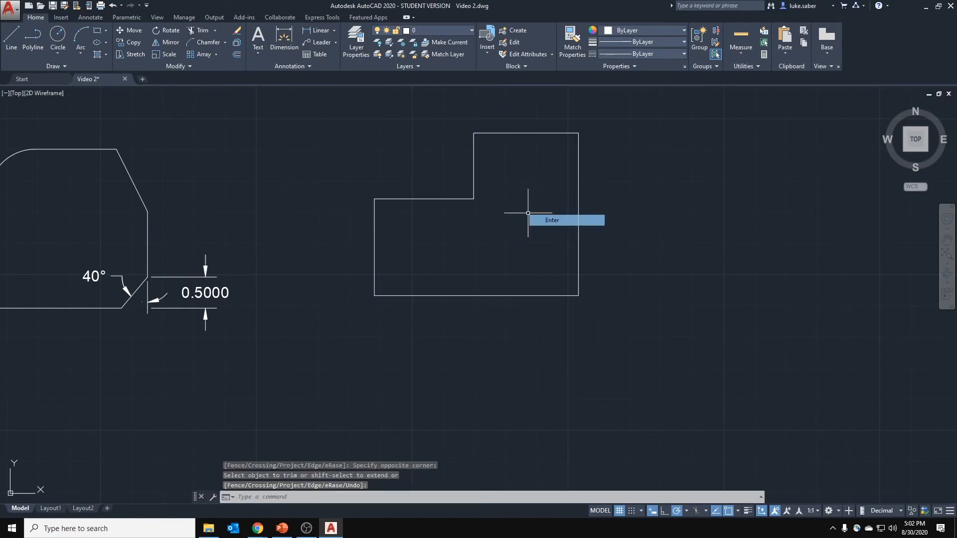
Step: Chamfer the upper part of the stepped outline with the Polyline option, and undo the chamfers
{"action": "left_click", "coordinate": [473, 163]}
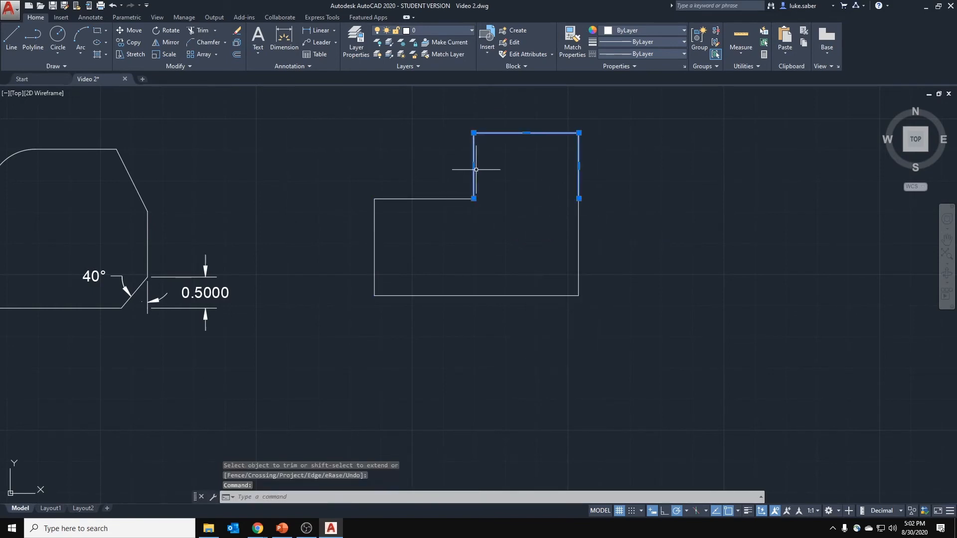
{"action": "left_click", "coordinate": [209, 43]}
{"action": "right_click", "coordinate": [259, 184]}
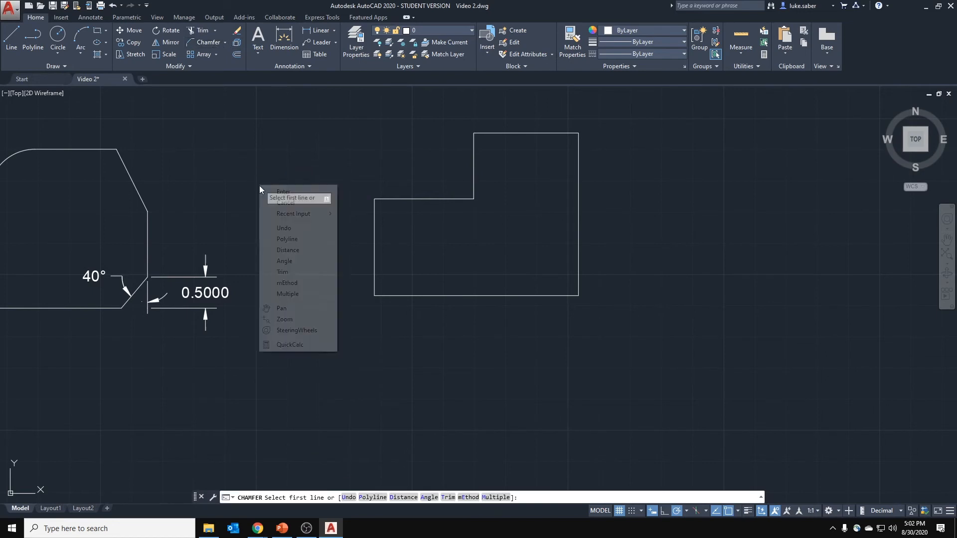
{"action": "left_click", "coordinate": [293, 240]}
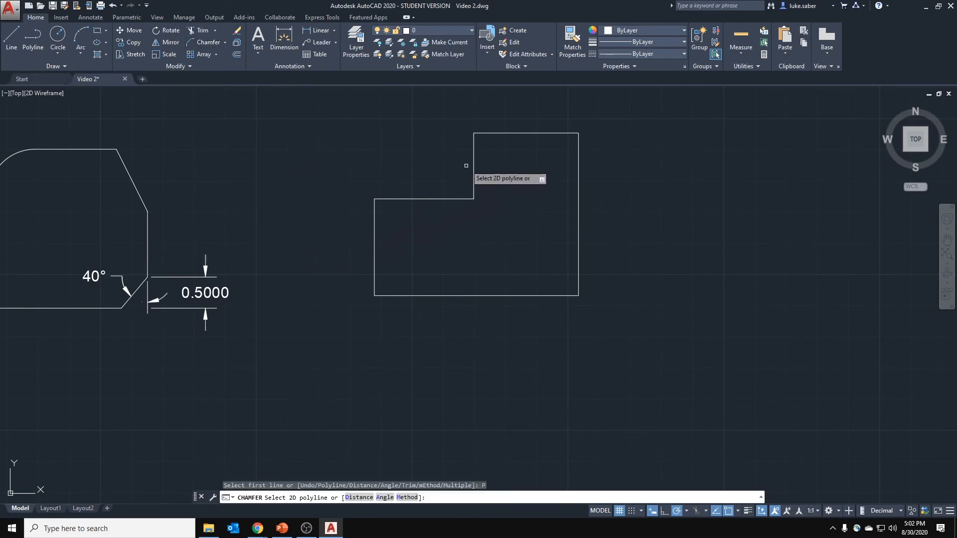
{"action": "left_click", "coordinate": [476, 152]}
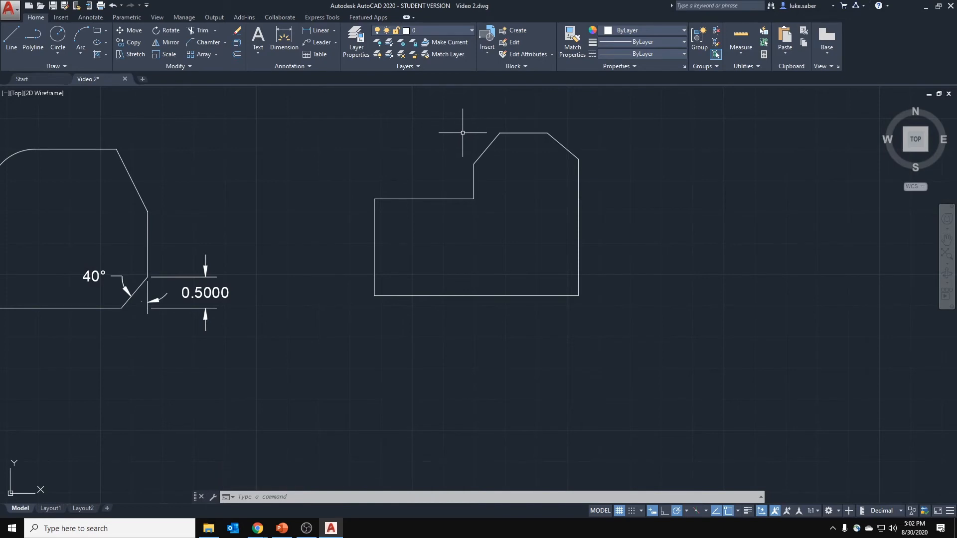
{"action": "key", "text": "ctrl+z"}
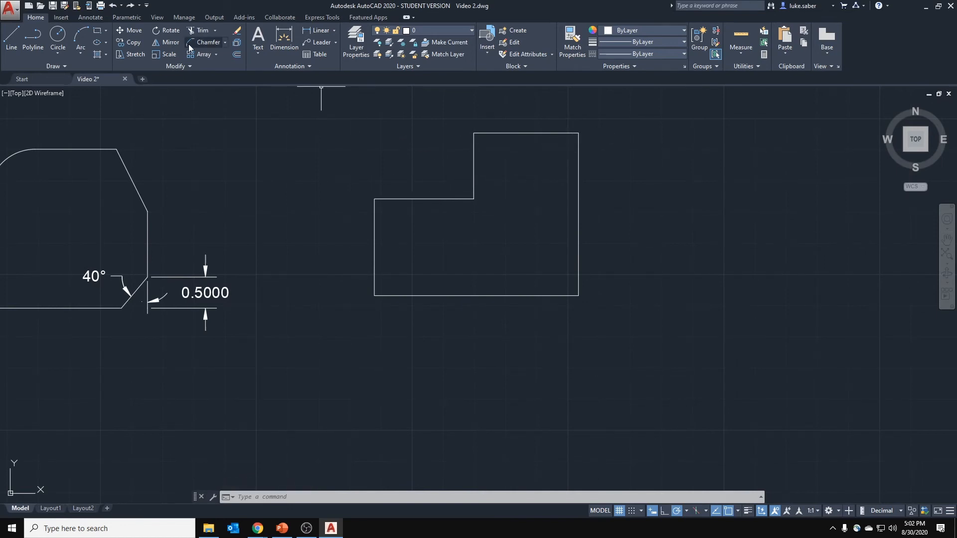
Step: Chamfer the upper polyline's corners again with the Chamfer command's Polyline option
{"action": "left_click", "coordinate": [205, 42]}
{"action": "right_click", "coordinate": [473, 157]}
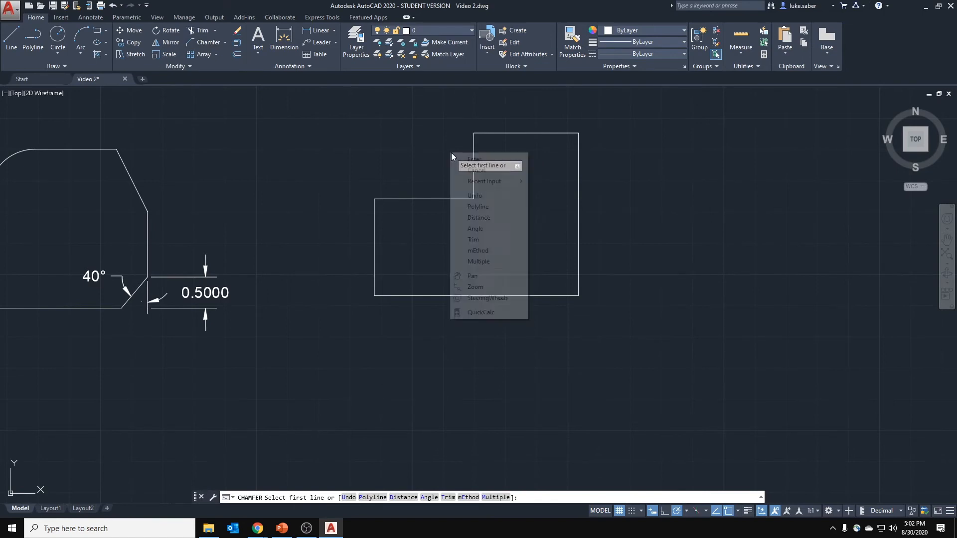
{"action": "left_click", "coordinate": [481, 216]}
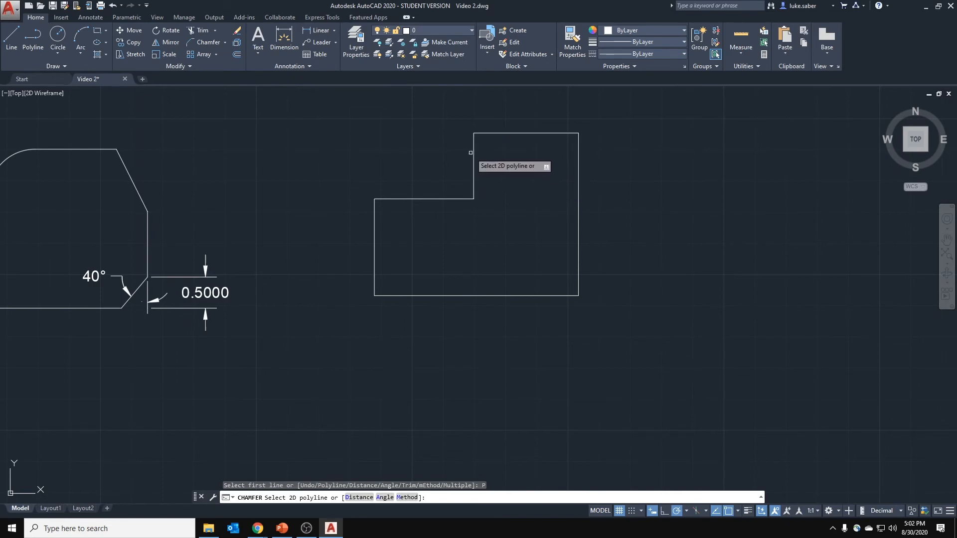
{"action": "left_click", "coordinate": [474, 150]}
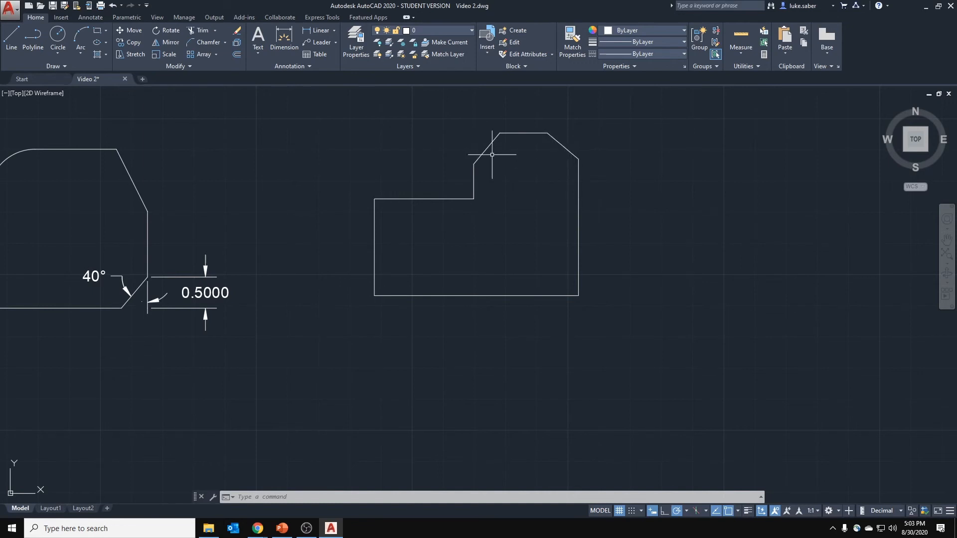
Step: Chamfer the lower polyline's corners with the Polyline option, and undo the chamfers on both polylines
{"action": "left_click", "coordinate": [208, 42]}
{"action": "right_click", "coordinate": [264, 128]}
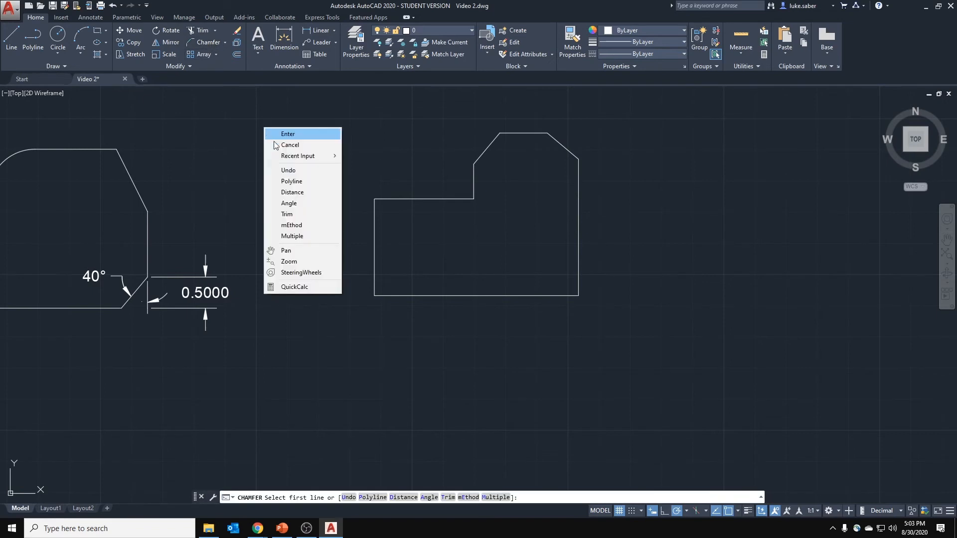
{"action": "left_click", "coordinate": [293, 181]}
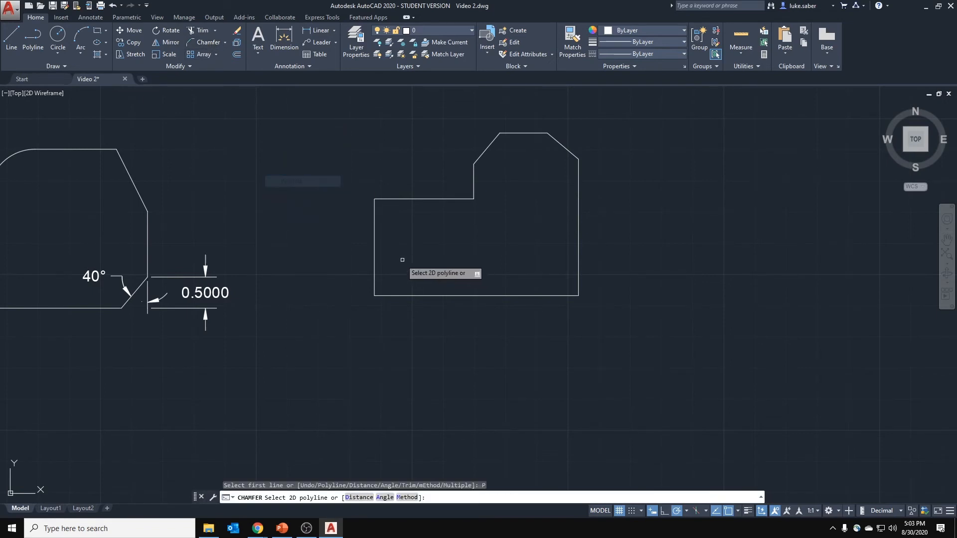
{"action": "left_click", "coordinate": [376, 262]}
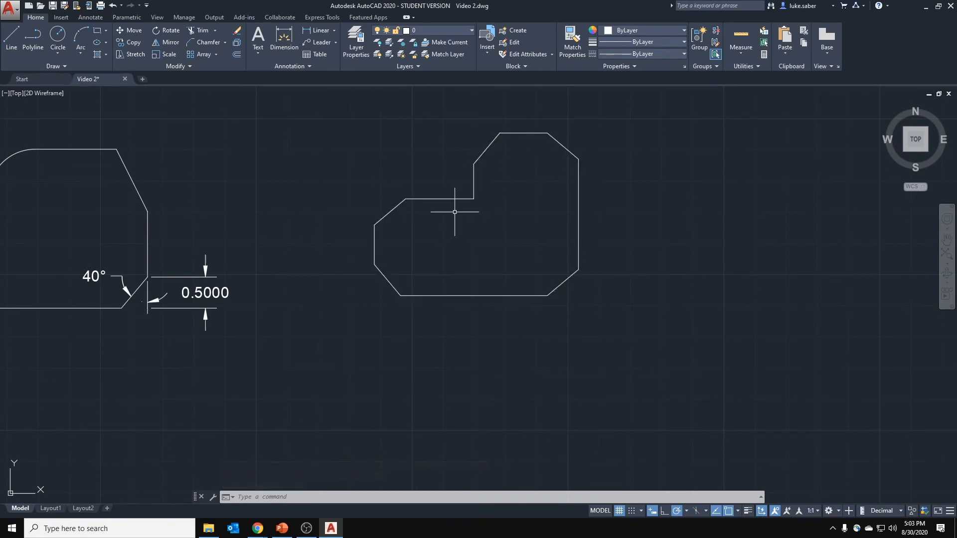
{"action": "left_click", "coordinate": [393, 152]}
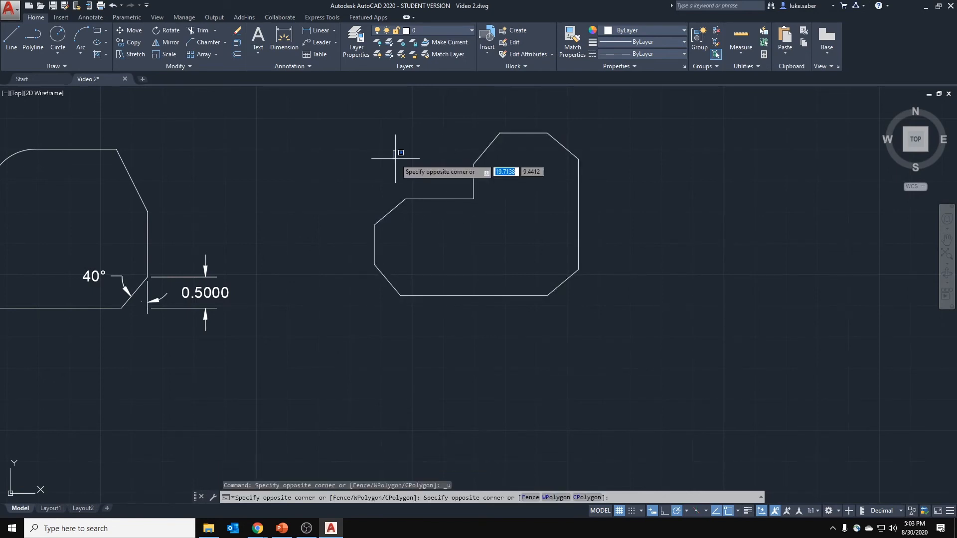
{"action": "key", "text": "ctrl+z"}
{"action": "key", "text": "ctrl+z"}
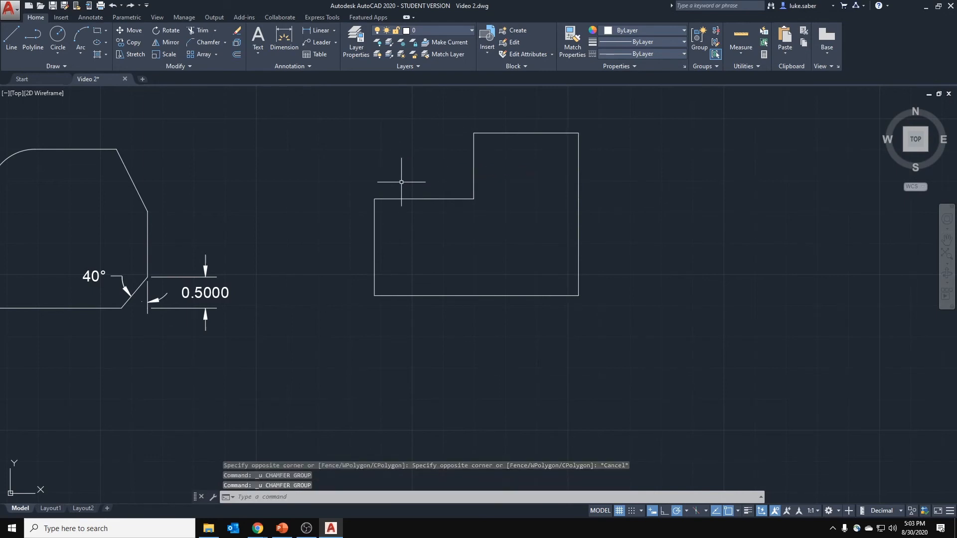
Step: Save the drawing and join the upper and lower parts of the stepped outline into a single polyline
{"action": "key", "text": "ctrl+s"}
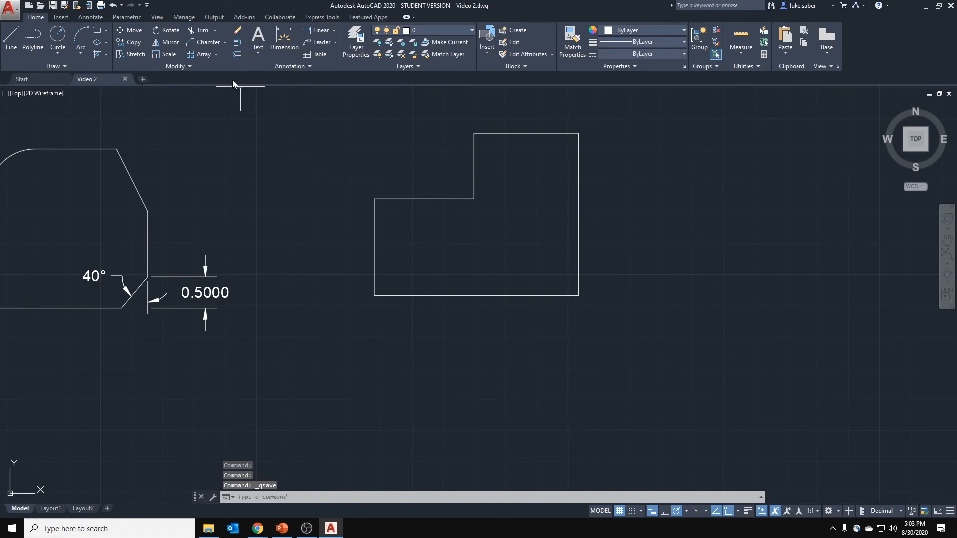
{"action": "left_click", "coordinate": [178, 65]}
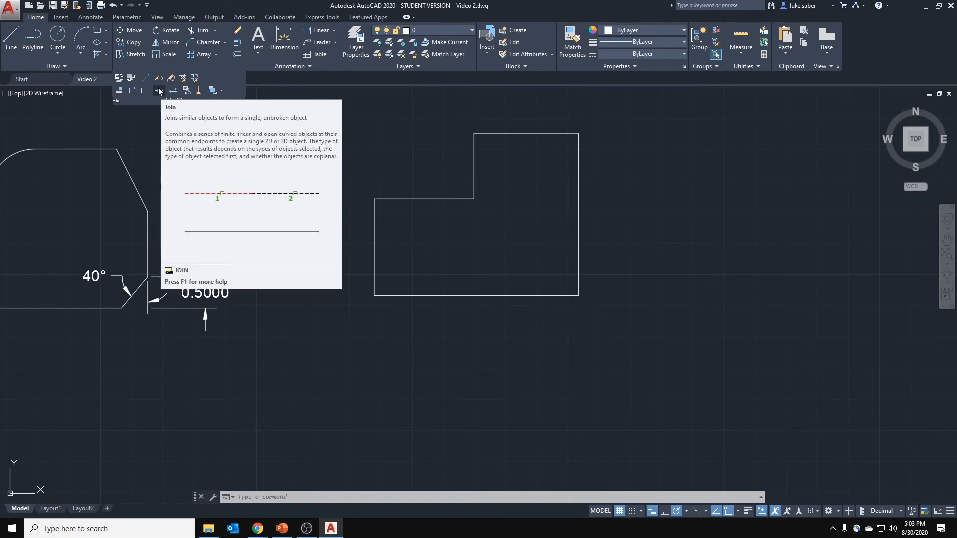
{"action": "left_click", "coordinate": [160, 94]}
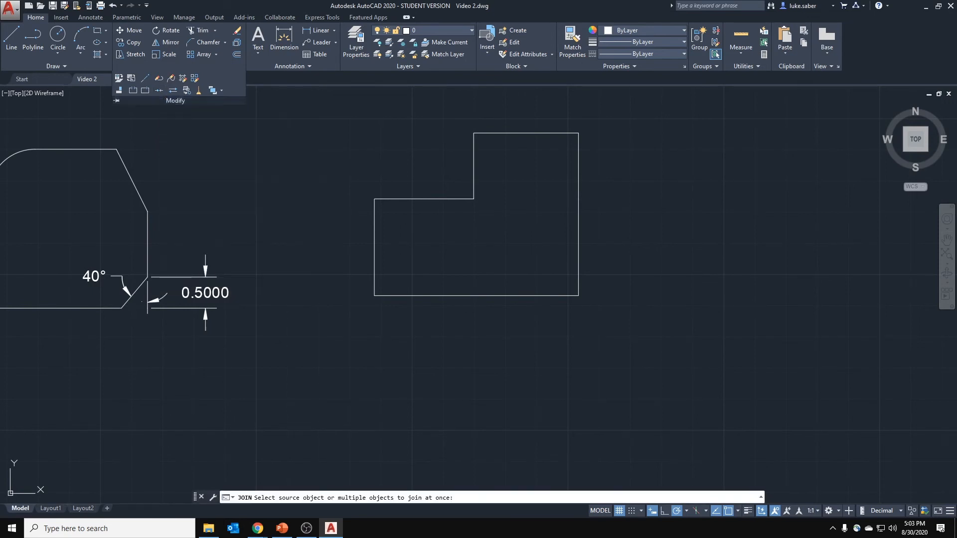
{"action": "left_click", "coordinate": [593, 106]}
{"action": "left_click", "coordinate": [348, 283]}
{"action": "key", "text": "Return"}
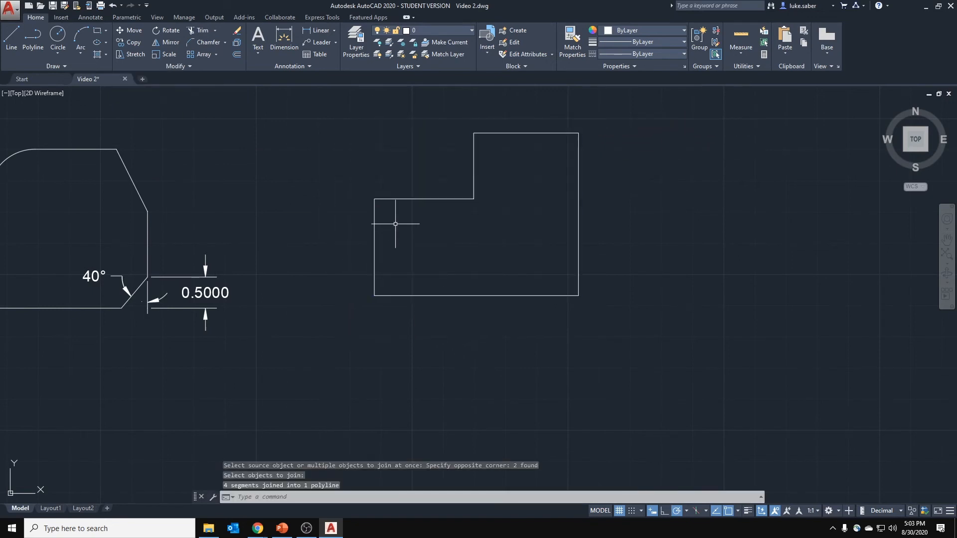
{"action": "left_click", "coordinate": [402, 199]}
{"action": "key", "text": "Escape"}
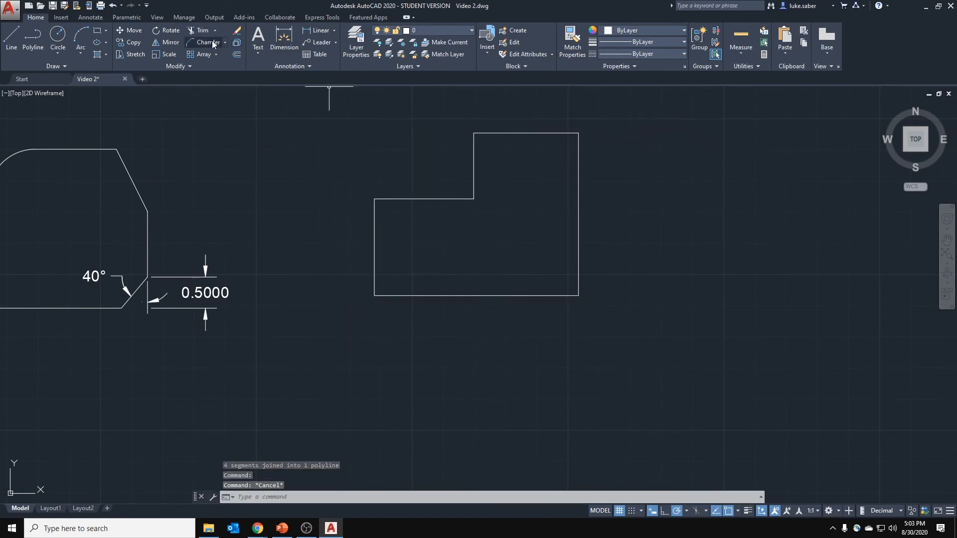
Step: Chamfer all corners of the joined stepped outline at once with the Polyline option, and save the drawing
{"action": "left_click", "coordinate": [208, 41]}
{"action": "right_click", "coordinate": [279, 162]}
{"action": "left_click", "coordinate": [318, 216]}
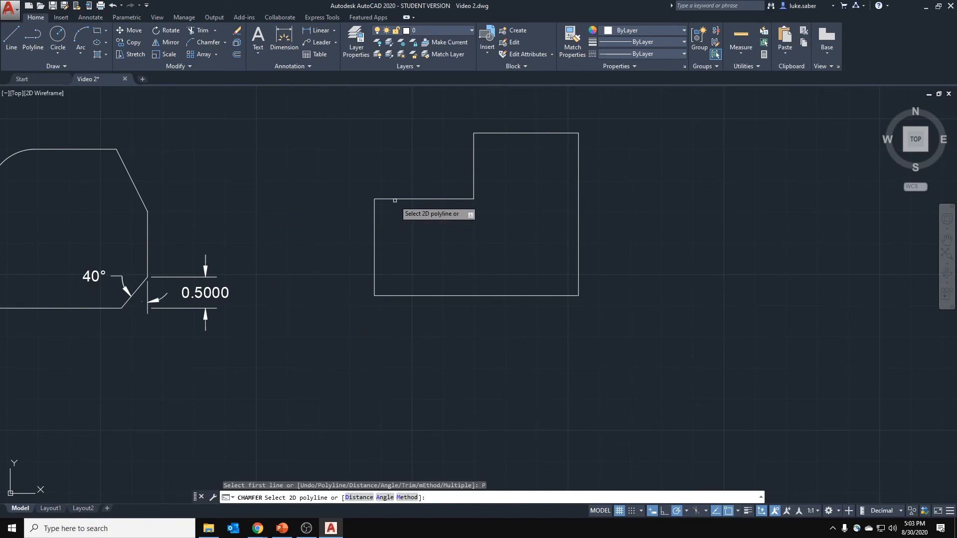
{"action": "left_click", "coordinate": [385, 200]}
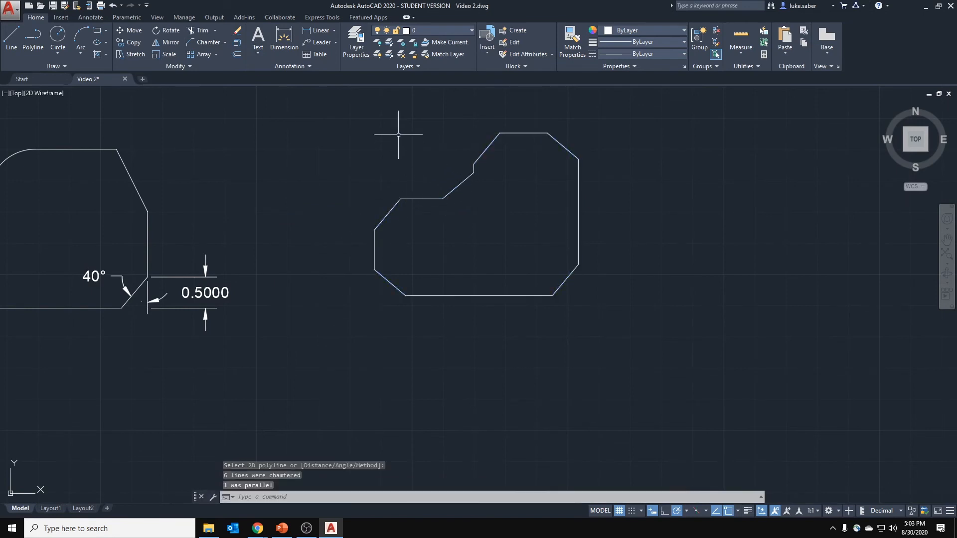
{"action": "key", "text": "ctrl+s"}
{"action": "scroll", "coordinate": [402, 250], "scroll_direction": "down", "scroll_amount": 4}
{"action": "scroll", "coordinate": [289, 284], "scroll_direction": "up", "scroll_amount": 4}
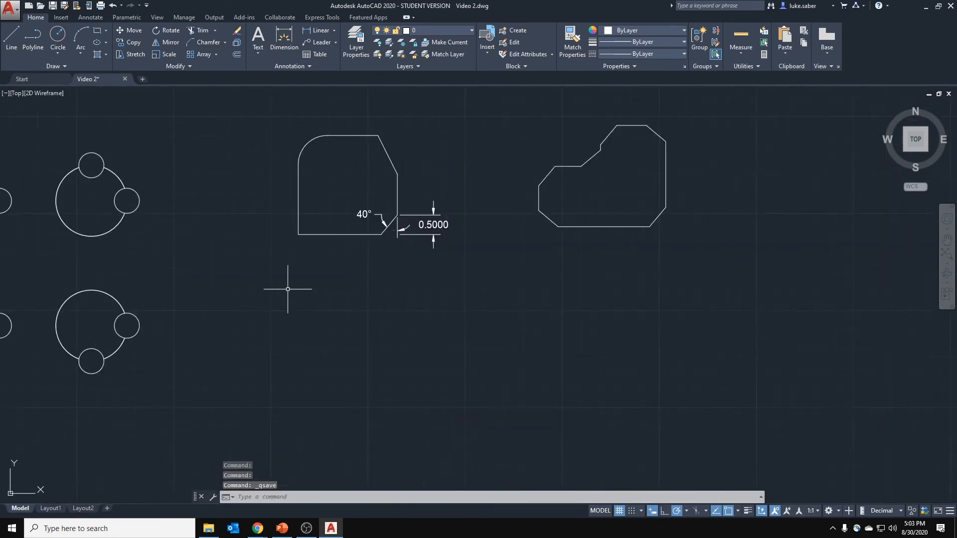
Step: Draw a three-point arc bulging to the right in the empty area below the chamfered square
{"action": "left_click", "coordinate": [225, 42]}
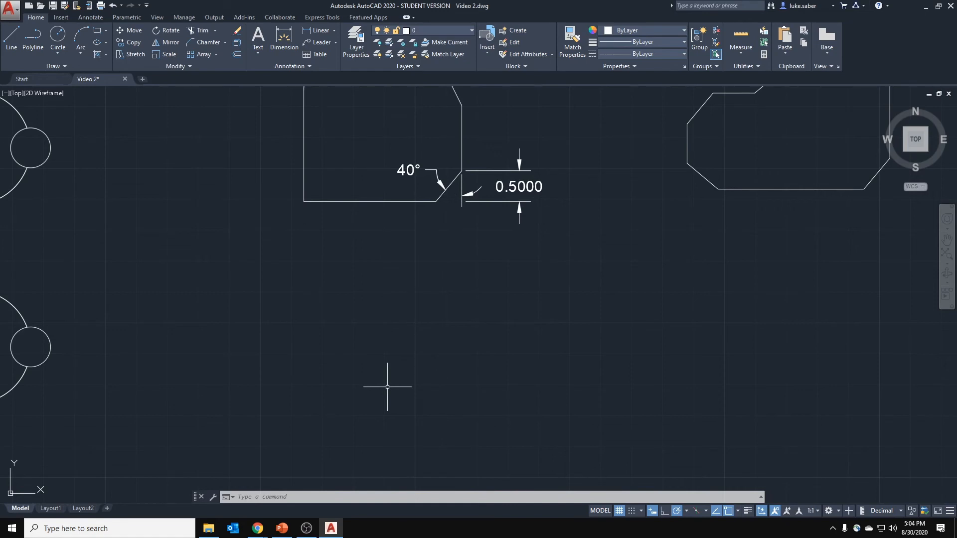
{"action": "left_click", "coordinate": [81, 36]}
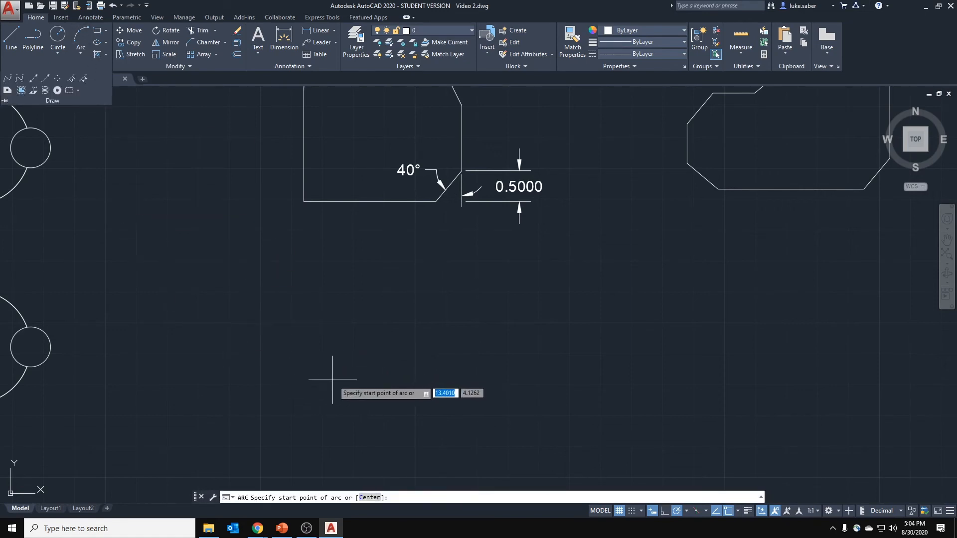
{"action": "left_click", "coordinate": [339, 344]}
{"action": "left_click", "coordinate": [339, 387]}
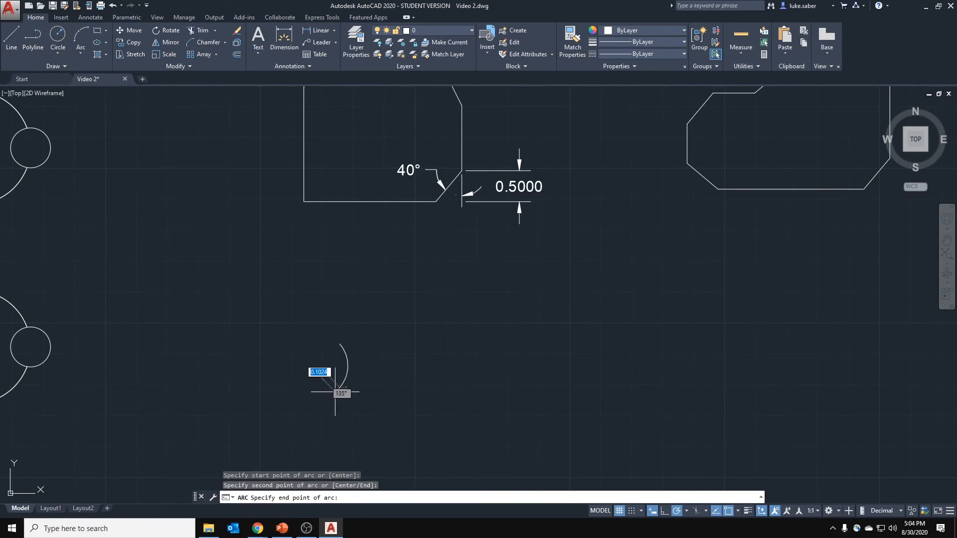
{"action": "left_click", "coordinate": [313, 432]}
Step: Draw a second, nearly circular three-point arc beside the first arc, with its open side facing it
{"action": "left_click", "coordinate": [81, 36]}
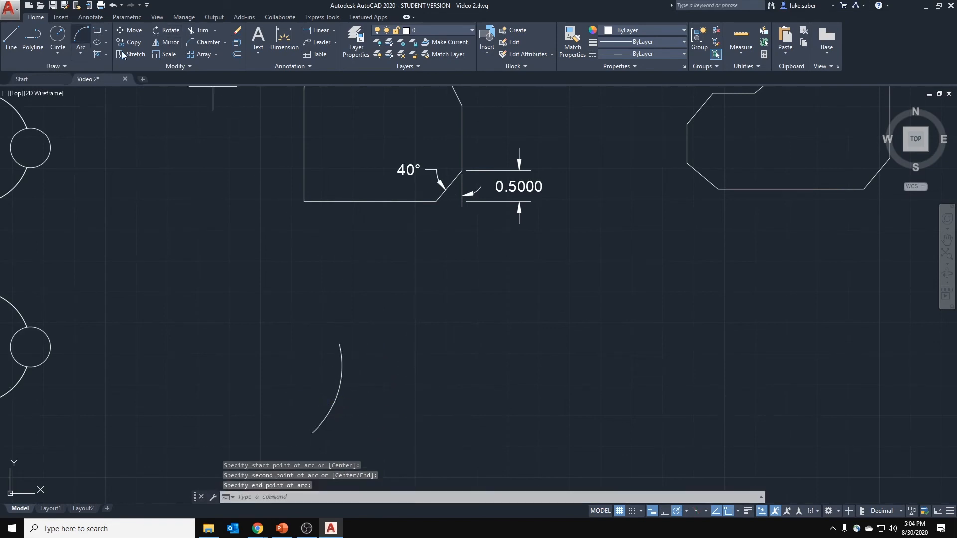
{"action": "key", "text": "Escape"}
{"action": "right_click", "coordinate": [381, 306]}
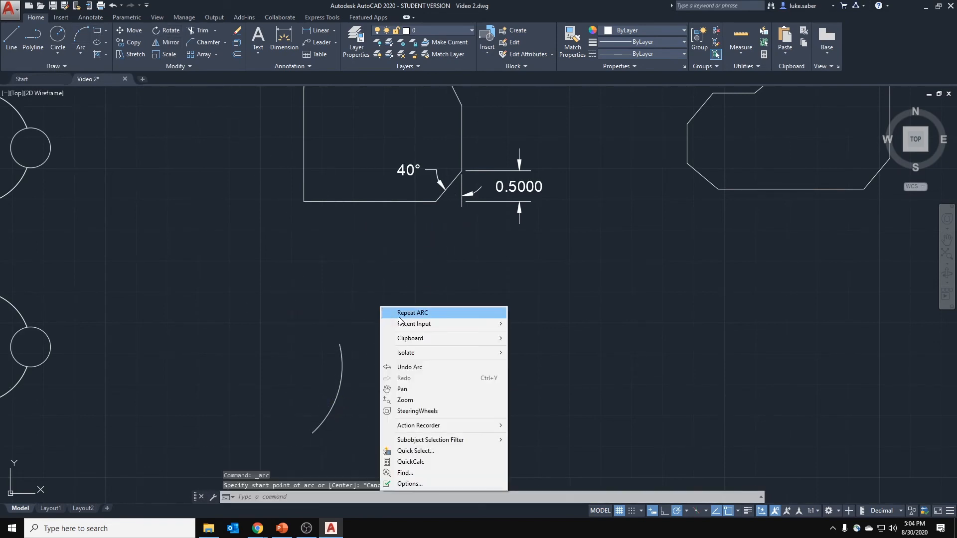
{"action": "left_click", "coordinate": [396, 312]}
{"action": "left_click", "coordinate": [380, 330]}
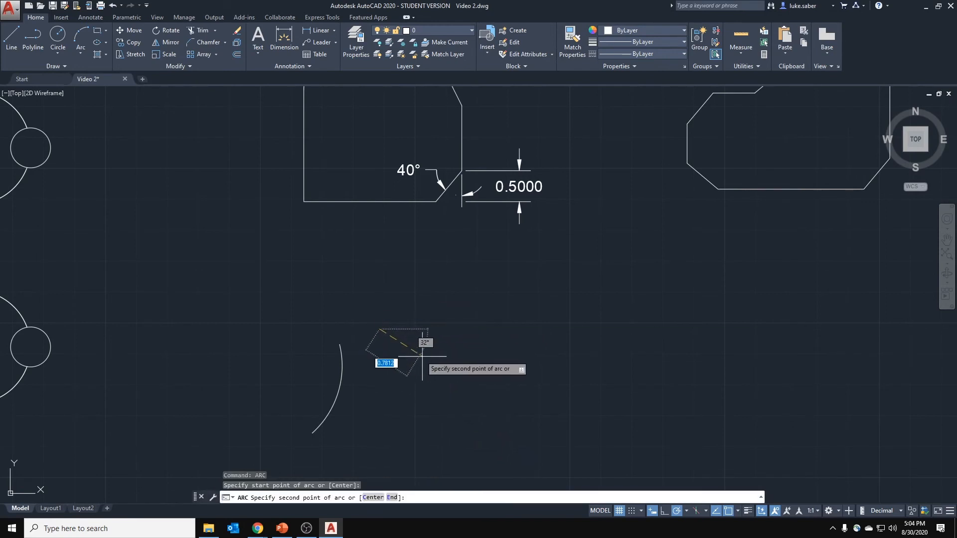
{"action": "left_click", "coordinate": [478, 384]}
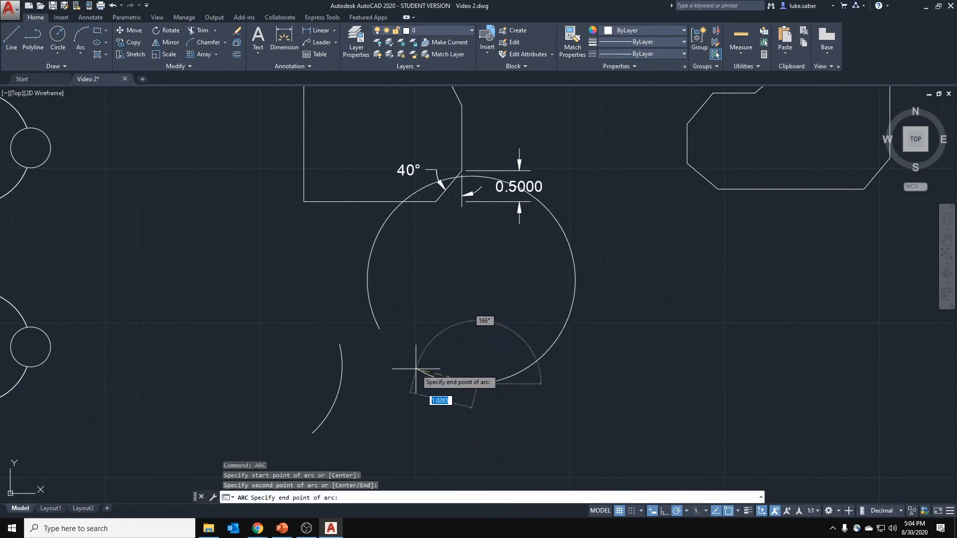
{"action": "left_click", "coordinate": [396, 393]}
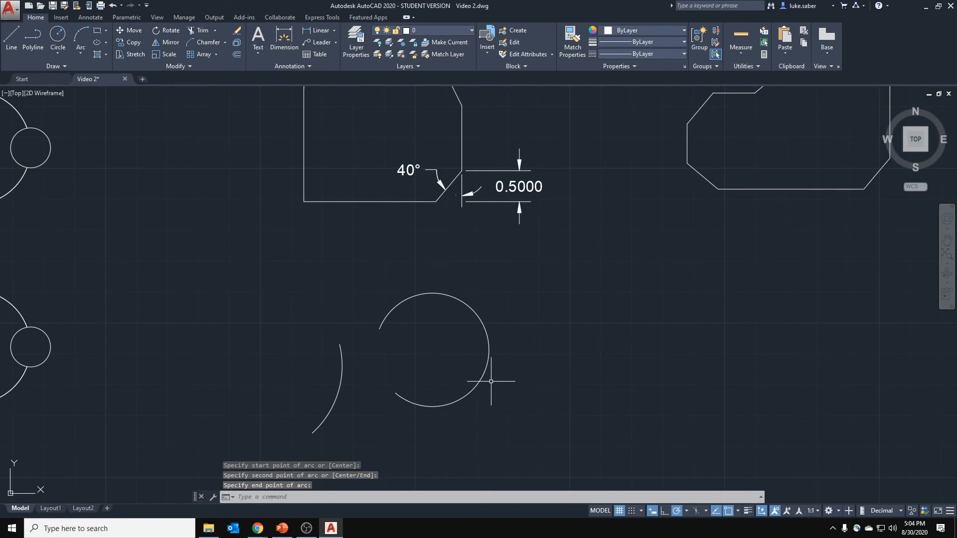
Step: Connect the upper ends of the small arc and the nearly circular arc with Blend Curves using Tangent continuity
{"action": "scroll", "coordinate": [357, 371], "scroll_direction": "up", "scroll_amount": 4}
{"action": "mouse_move", "coordinate": [356, 372]}
{"action": "middle_mouse_down"}
{"action": "mouse_move", "coordinate": [418, 346]}
{"action": "mouse_move", "coordinate": [417, 270]}
{"action": "middle_mouse_up"}
{"action": "scroll", "coordinate": [420, 282], "scroll_direction": "down", "scroll_amount": 2}
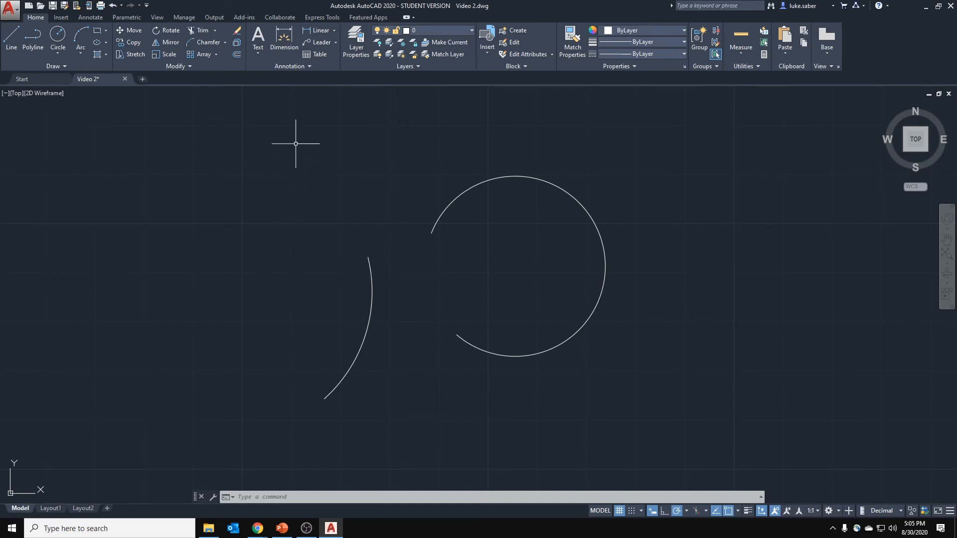
{"action": "left_click", "coordinate": [226, 42]}
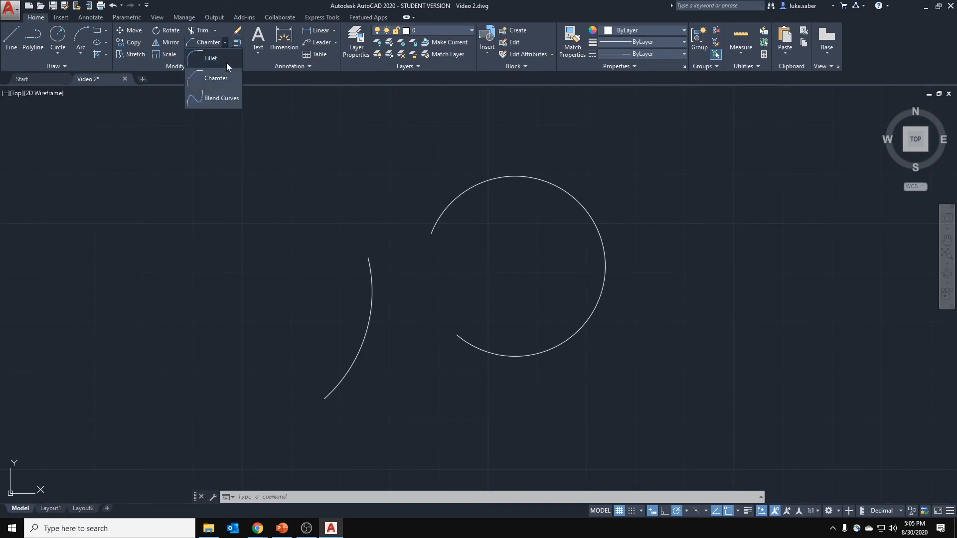
{"action": "left_click", "coordinate": [223, 95]}
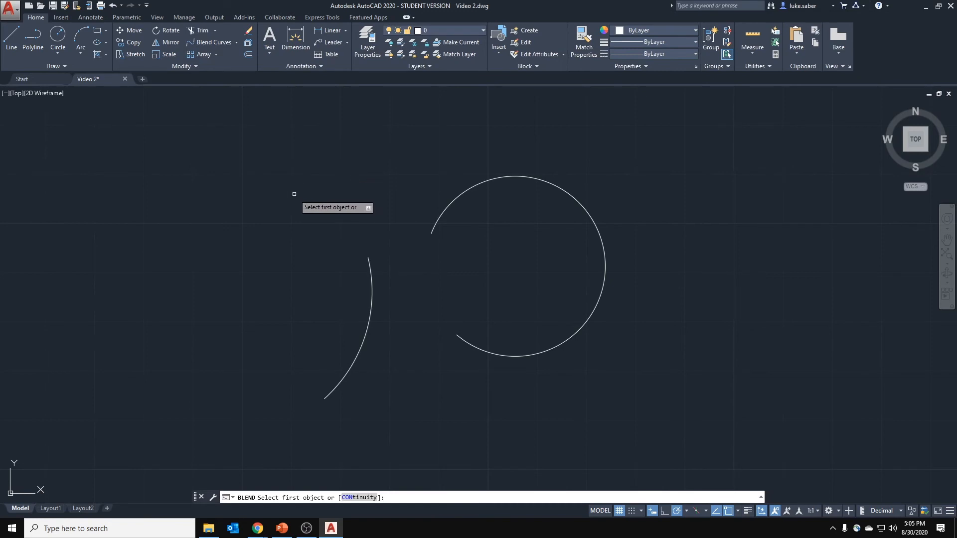
{"action": "right_click", "coordinate": [292, 175]}
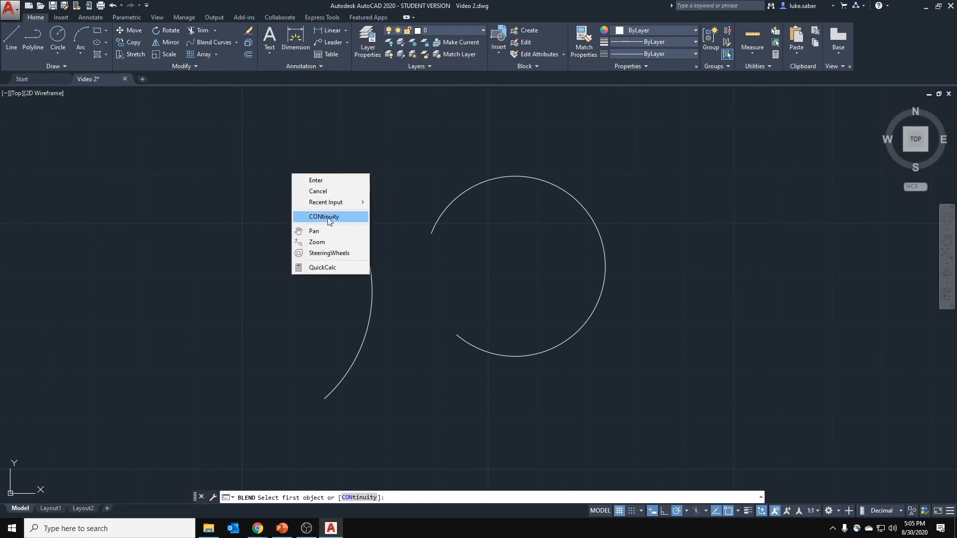
{"action": "left_click", "coordinate": [327, 217]}
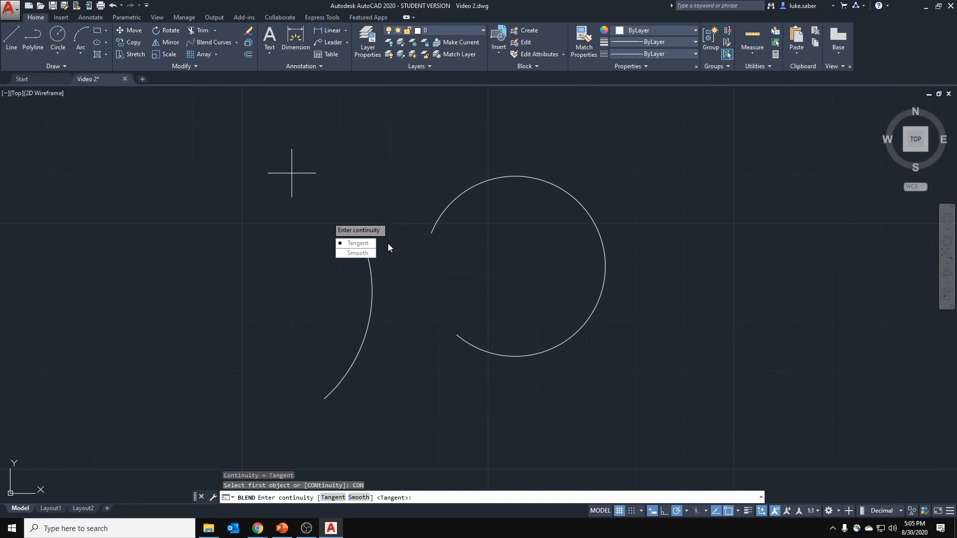
{"action": "left_click", "coordinate": [357, 243]}
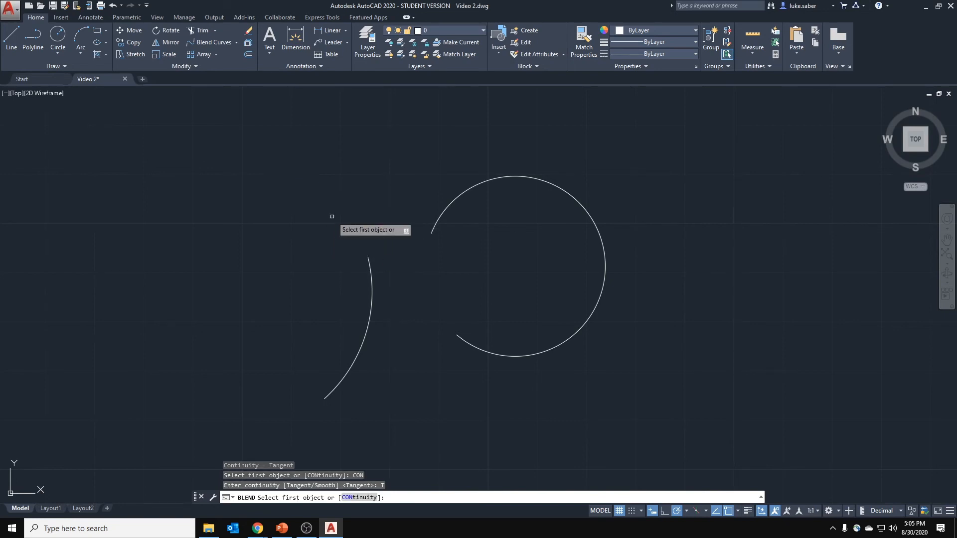
{"action": "left_click", "coordinate": [370, 262]}
{"action": "left_click", "coordinate": [437, 217]}
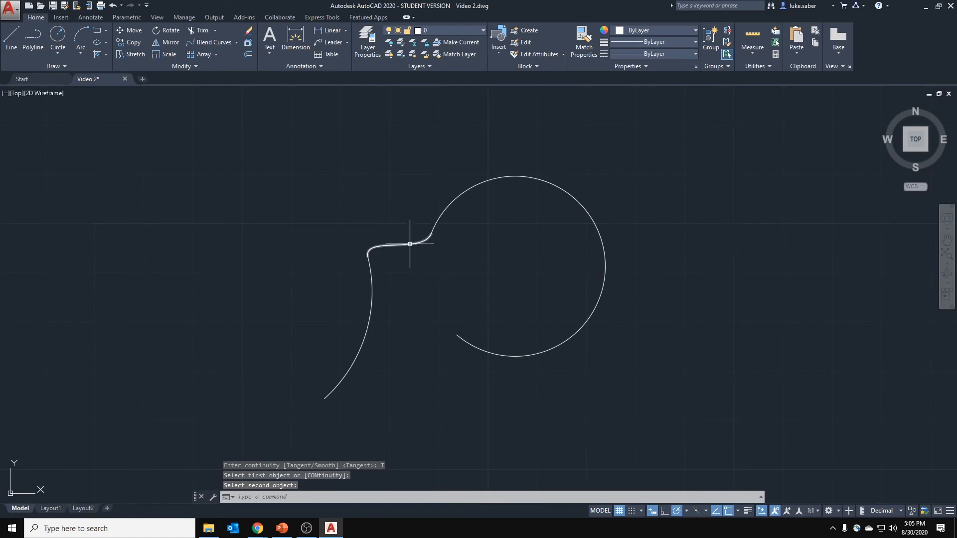
Step: Connect the lower ends of the two arcs with Blend Curves using Smooth continuity
{"action": "right_click", "coordinate": [395, 292]}
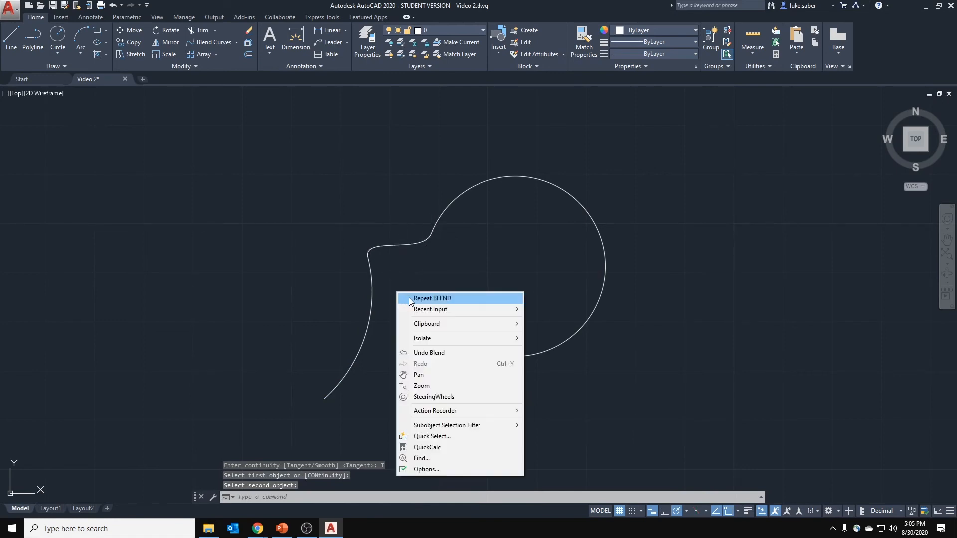
{"action": "left_click", "coordinate": [410, 297]}
{"action": "right_click", "coordinate": [393, 301]}
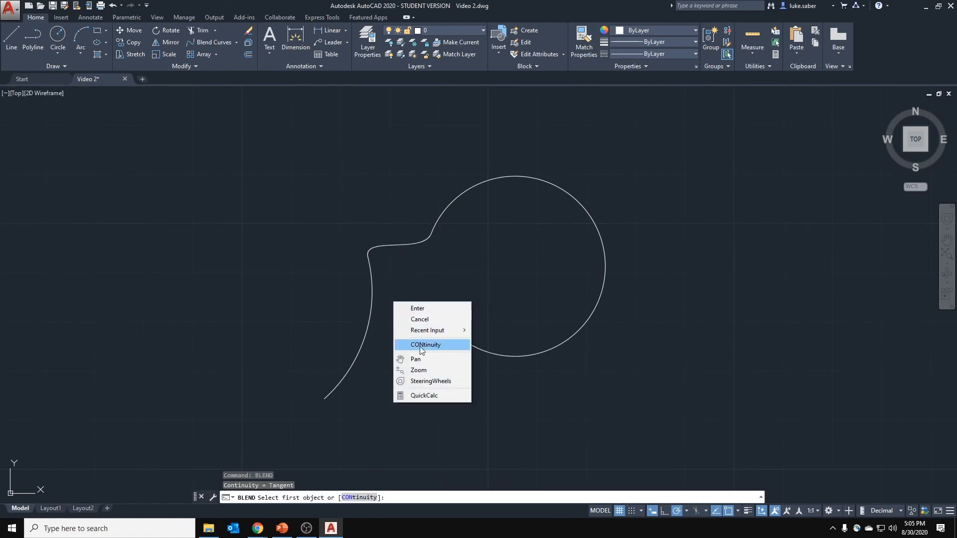
{"action": "left_click", "coordinate": [419, 345]}
{"action": "left_click", "coordinate": [444, 382]}
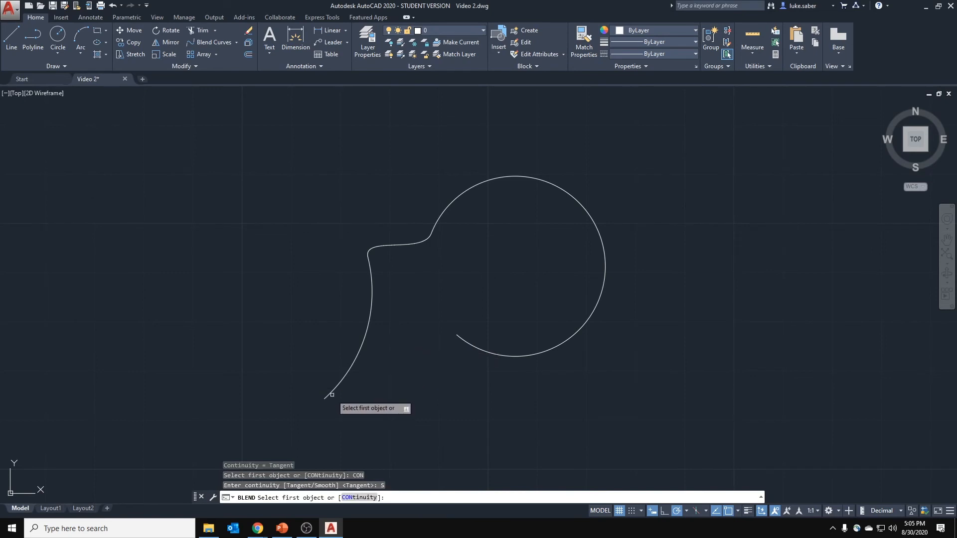
{"action": "left_click", "coordinate": [331, 394]}
{"action": "left_click", "coordinate": [463, 342]}
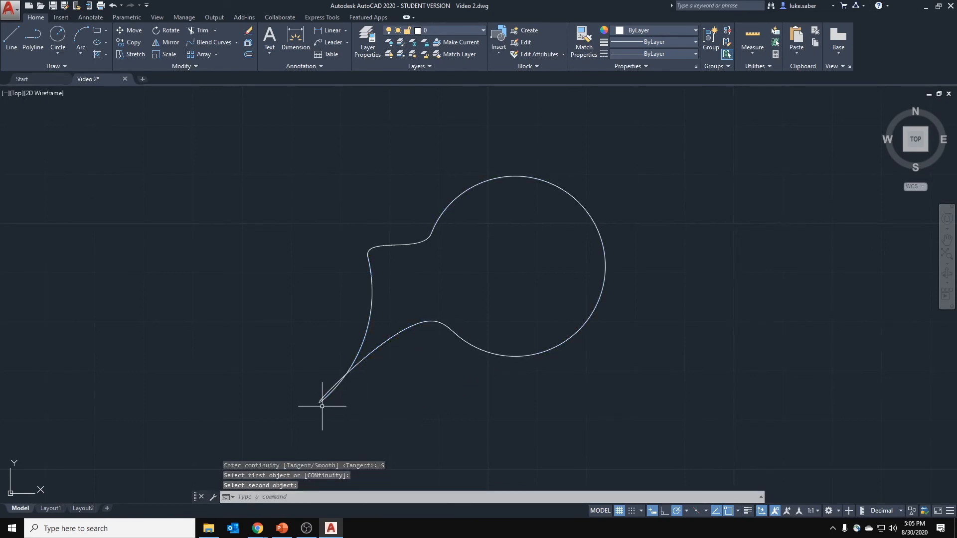
{"action": "key", "text": "Escape"}
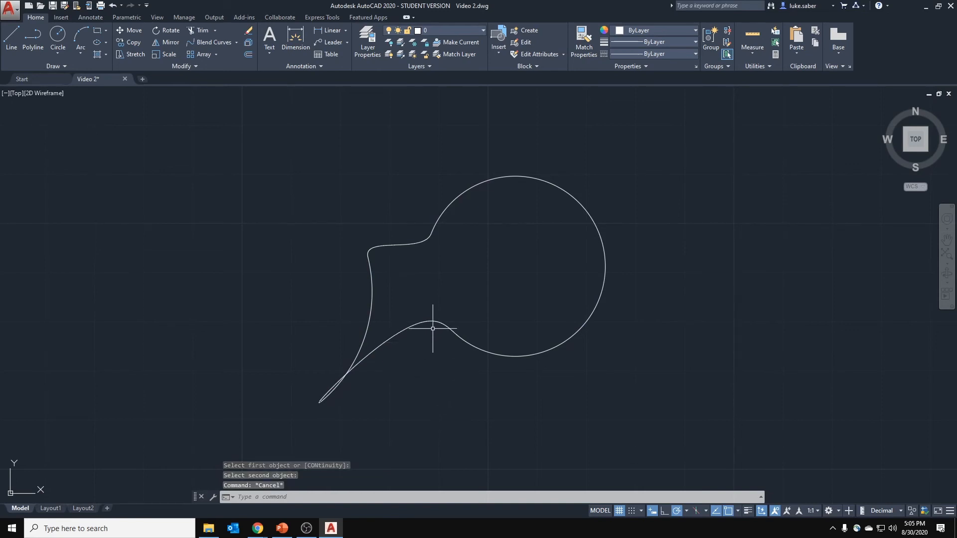
Step: Inspect the control points of both blend curves, and save the drawing
{"action": "left_click_drag", "start_coordinate": [395, 235], "coordinate": [380, 420]}
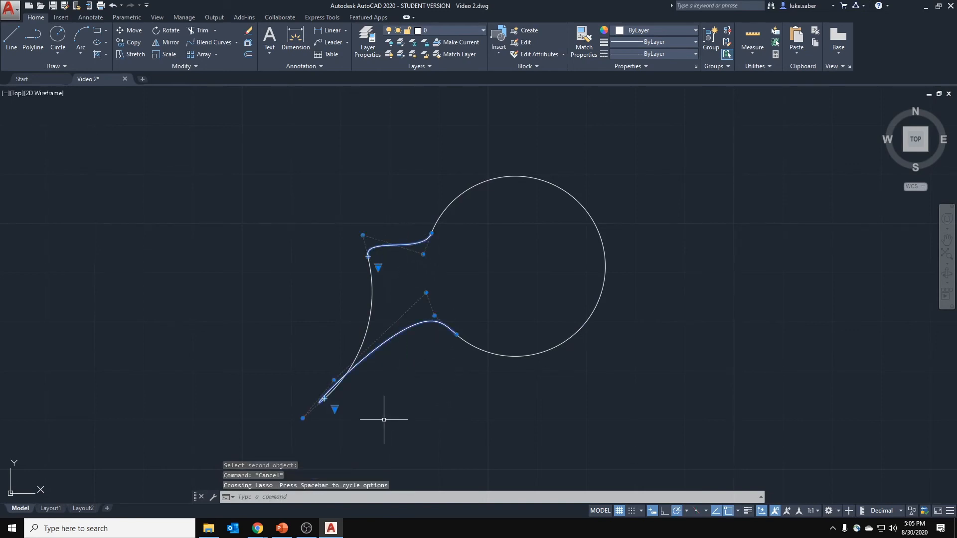
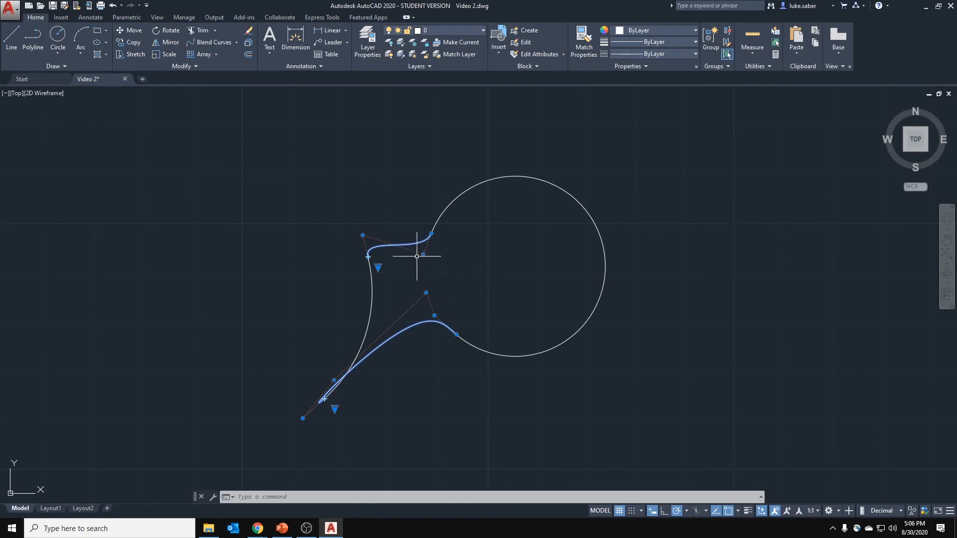
{"action": "left_click", "coordinate": [488, 267]}
{"action": "key", "text": "Escape"}
{"action": "key", "text": "Escape"}
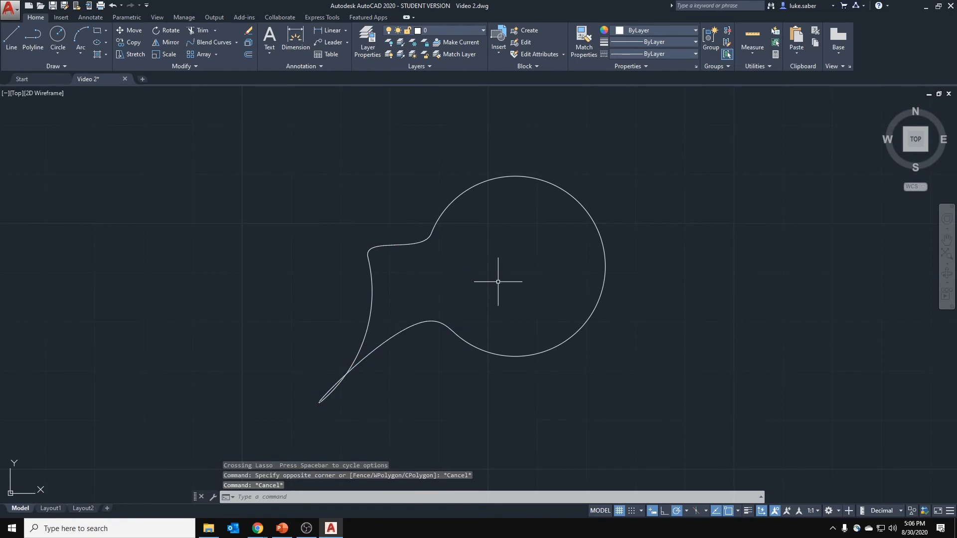
{"action": "key", "text": "ctrl+s"}
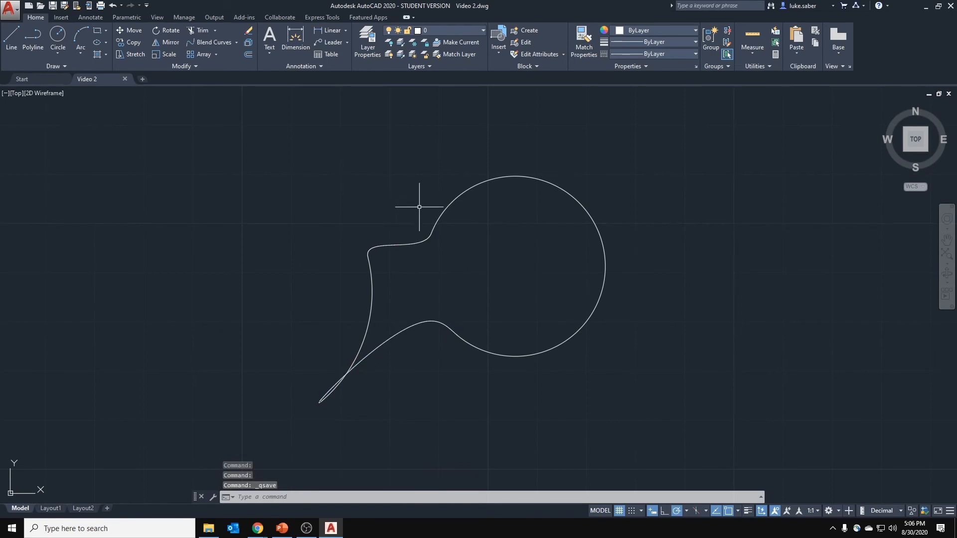
Step: Examine how the chamfered stepped outline responds to picking, crossing selection and window selection, clearing each selection
{"action": "scroll", "coordinate": [407, 250], "scroll_direction": "down", "scroll_amount": 5}
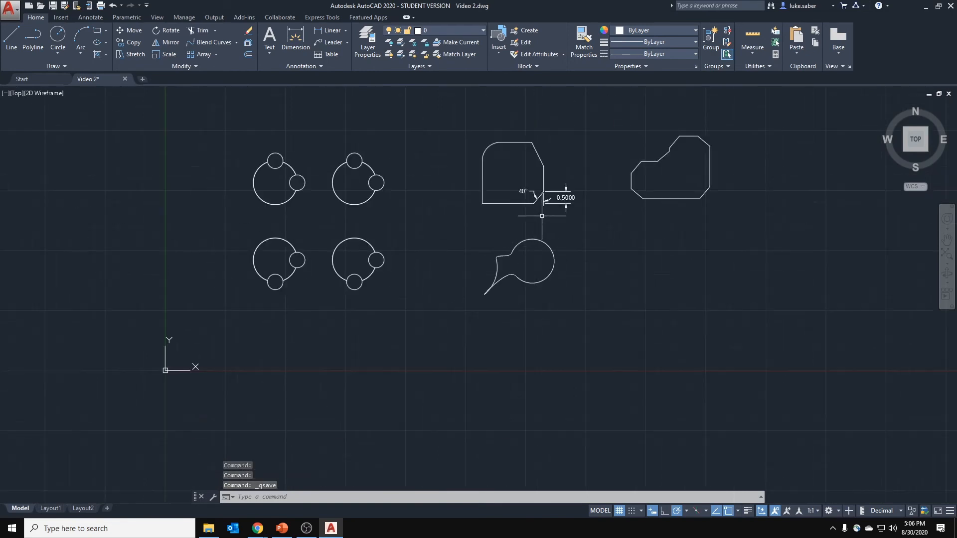
{"action": "middle_click_drag", "start_coordinate": [545, 199], "coordinate": [331, 294]}
{"action": "scroll", "coordinate": [451, 270], "scroll_direction": "up", "scroll_amount": 5}
{"action": "scroll", "coordinate": [452, 269], "scroll_direction": "down", "scroll_amount": 2}
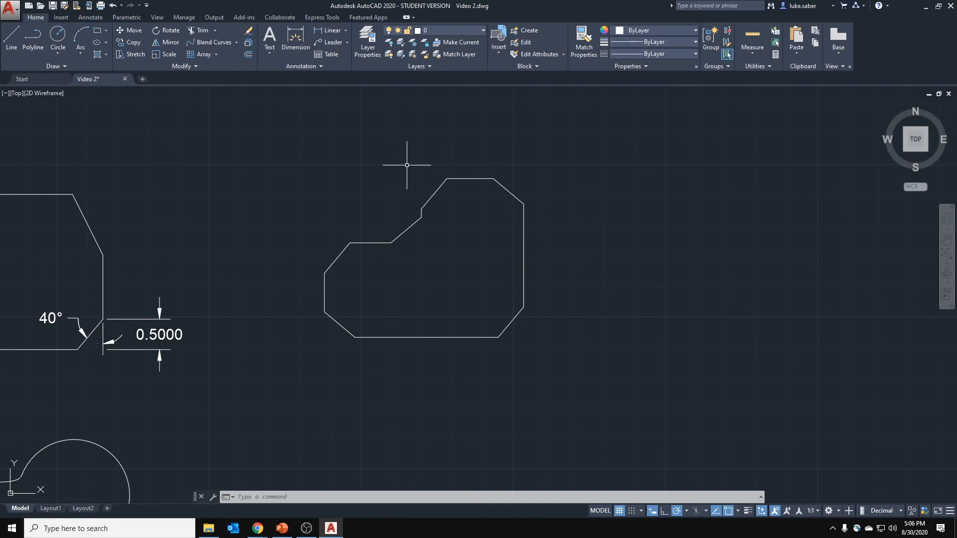
{"action": "left_click", "coordinate": [508, 188]}
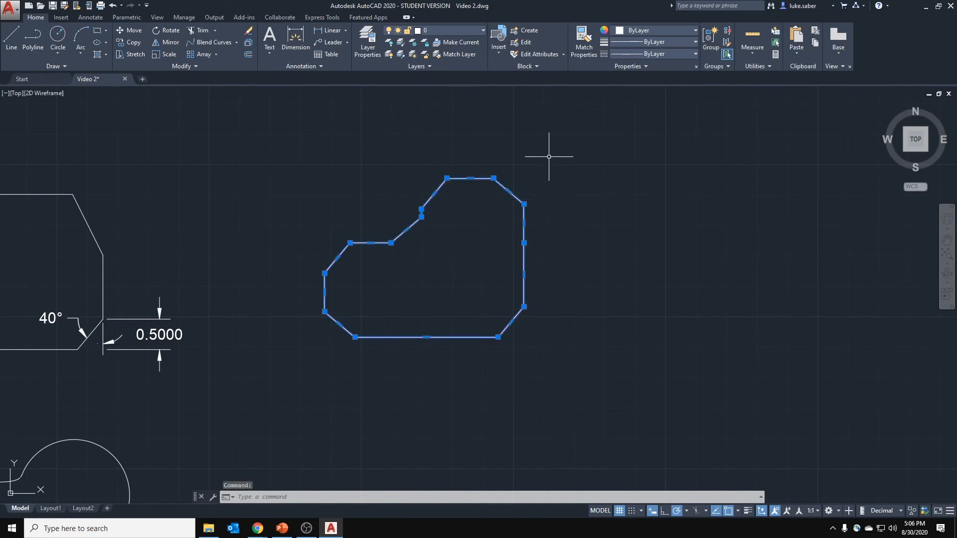
{"action": "key", "text": "Escape"}
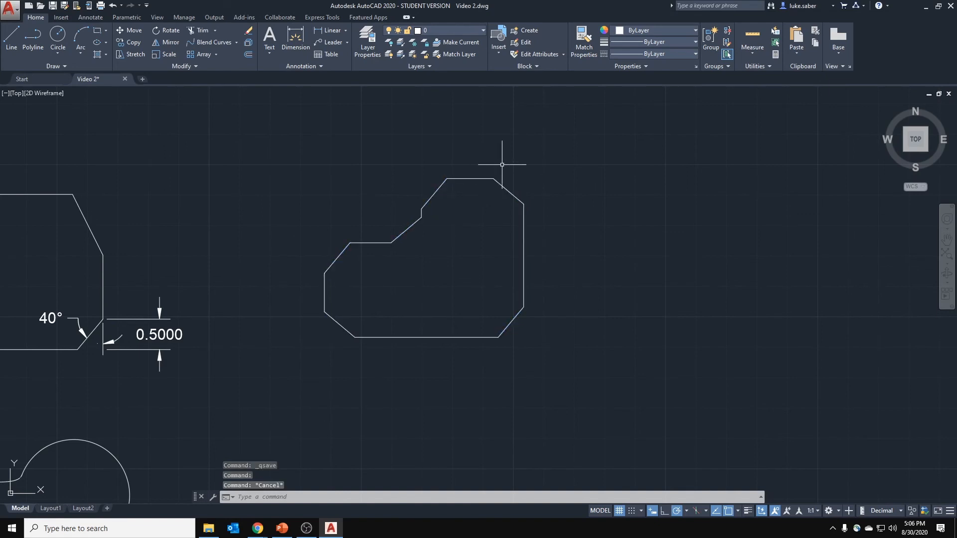
{"action": "left_click_drag", "start_coordinate": [533, 155], "coordinate": [272, 399]}
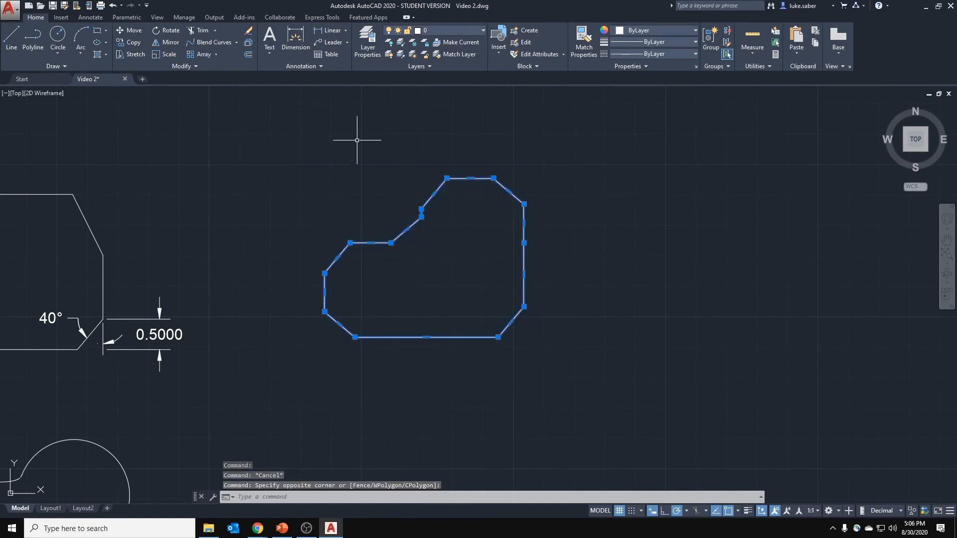
{"action": "key", "text": "Escape"}
{"action": "left_click", "coordinate": [633, 134]}
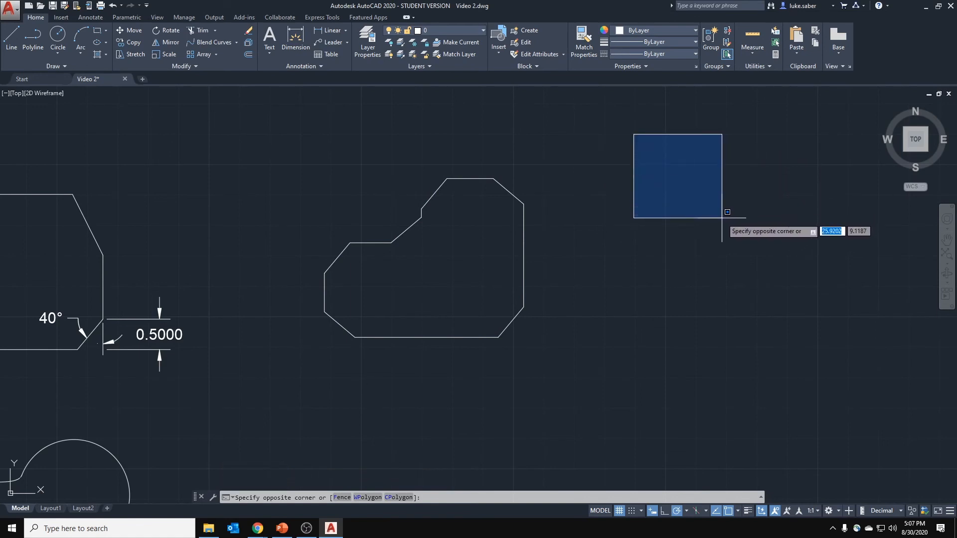
{"action": "key", "text": "Escape"}
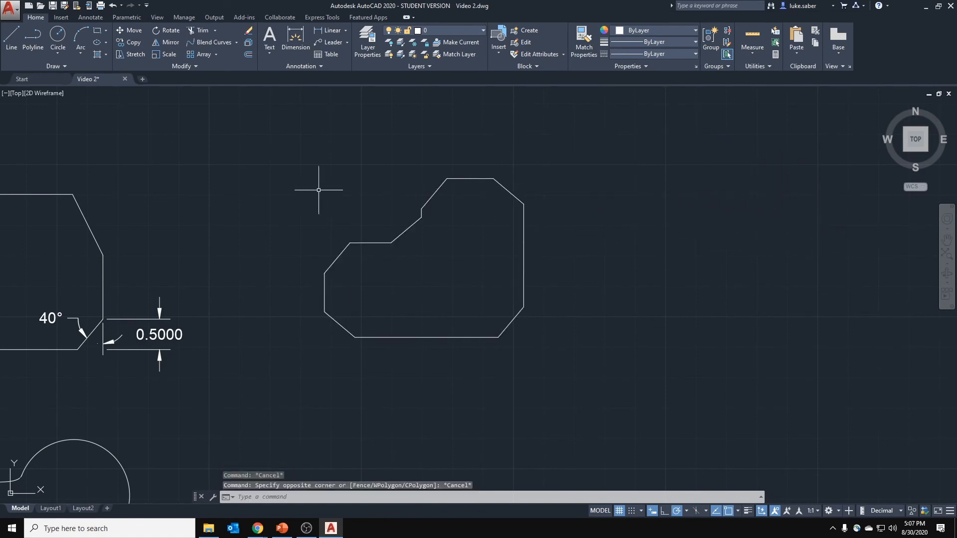
{"action": "left_click", "coordinate": [285, 162]}
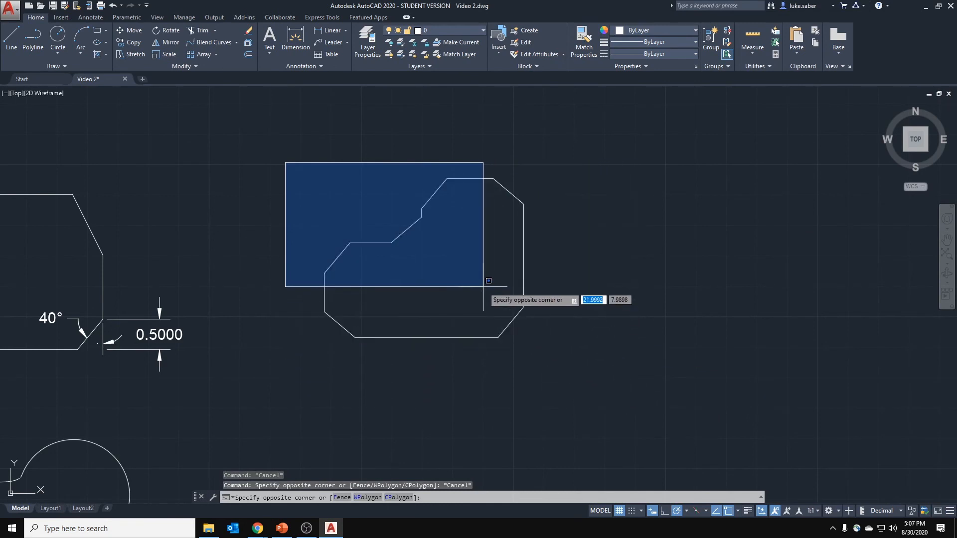
{"action": "key", "text": "Escape"}
Step: Explode the chamfered stepped outline into separate line segments
{"action": "left_click", "coordinate": [534, 175]}
{"action": "left_click", "coordinate": [490, 207]}
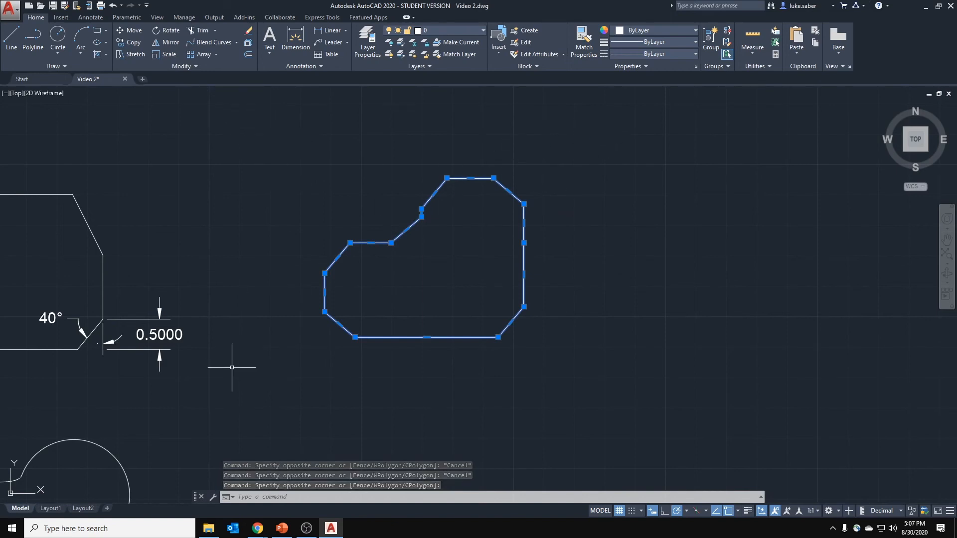
{"action": "left_click", "coordinate": [250, 46]}
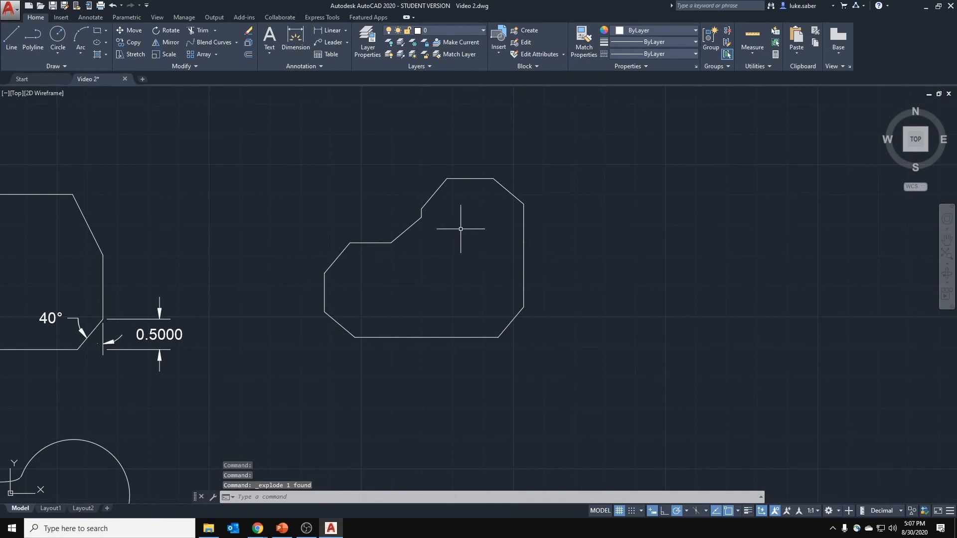
Step: Examine how the exploded stepped outline responds to crossing selection and to picking individual segments, clearing each selection
{"action": "left_click", "coordinate": [559, 148]}
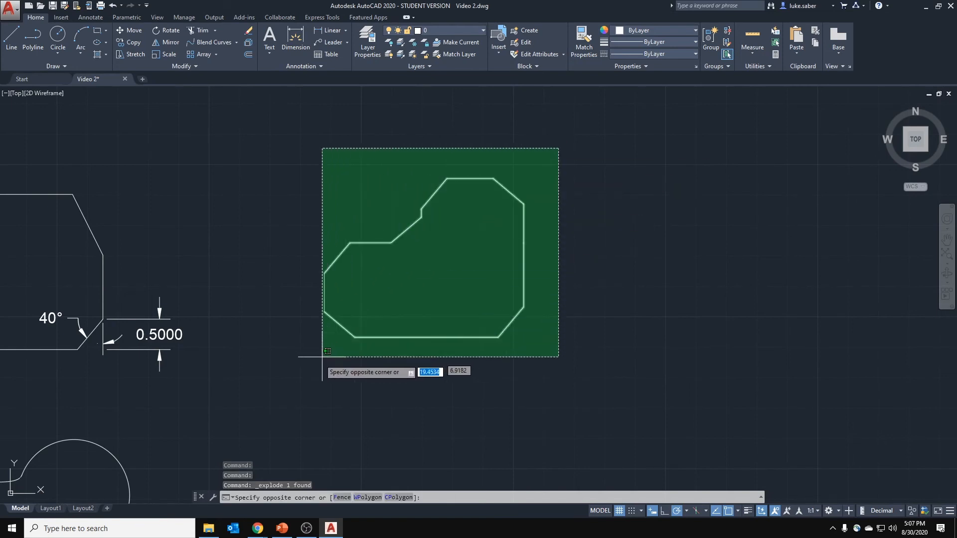
{"action": "left_click", "coordinate": [271, 391]}
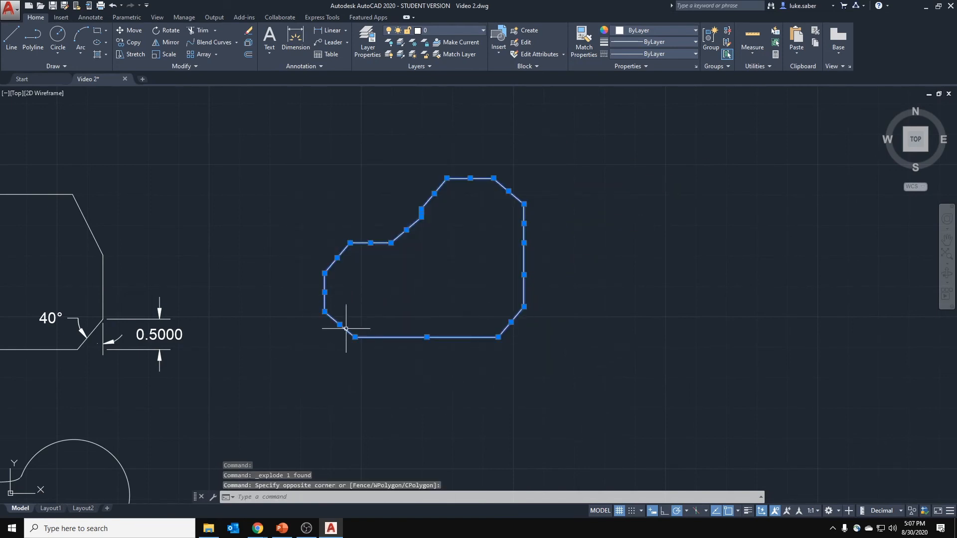
{"action": "key", "text": "Escape"}
{"action": "left_click", "coordinate": [380, 242]}
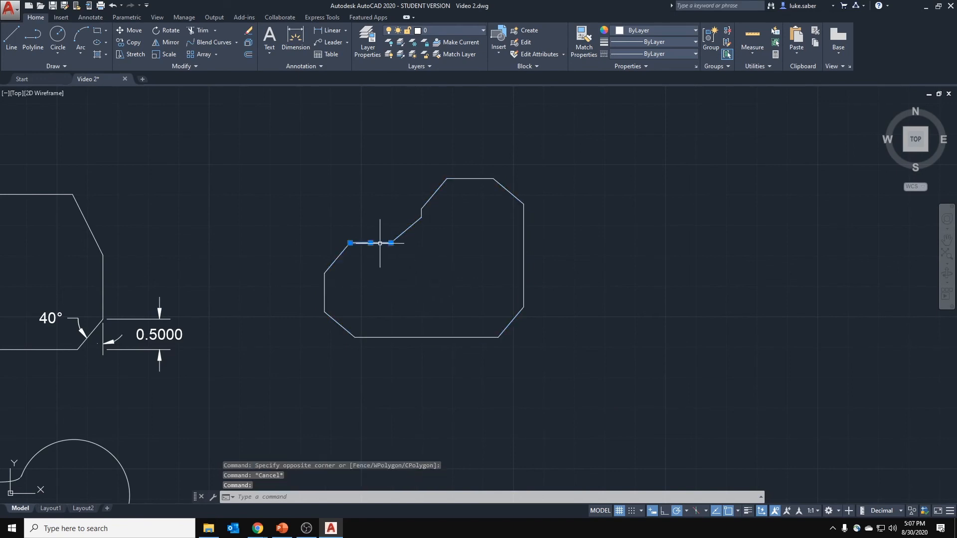
{"action": "left_click", "coordinate": [406, 229]}
{"action": "left_click", "coordinate": [421, 213]}
{"action": "left_click", "coordinate": [434, 193]}
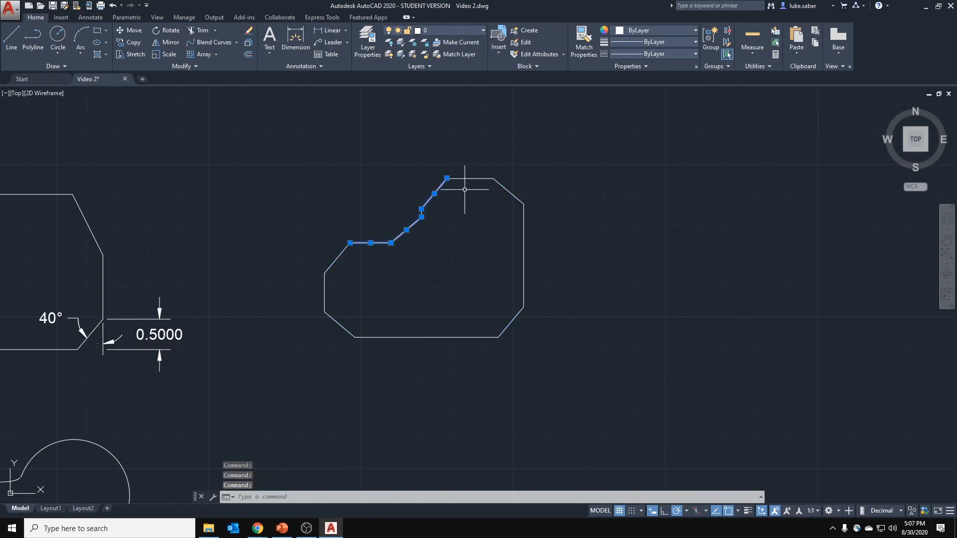
{"action": "key", "text": "Escape"}
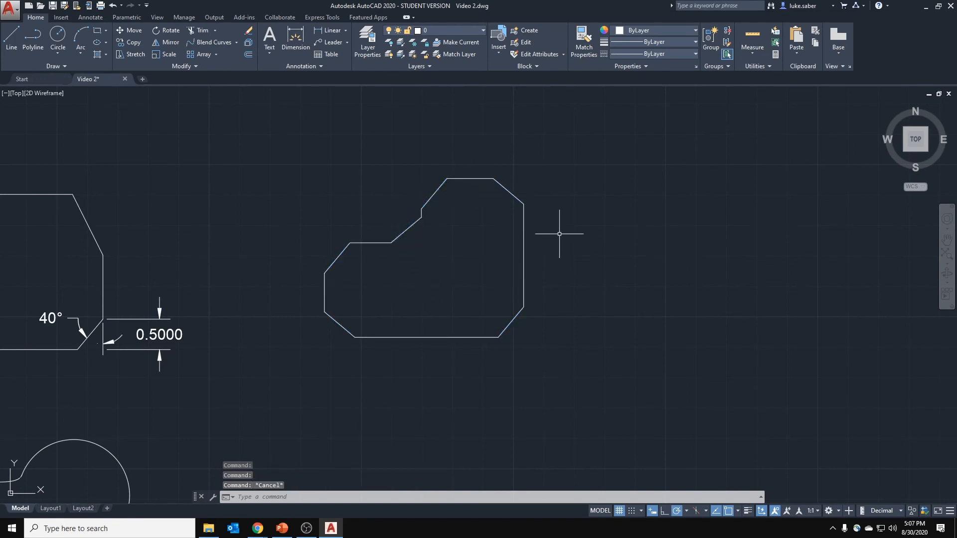
Step: Draw a rectangle about 2.67 by 1.81 units in the empty area below the chamfered stepped outline
{"action": "scroll", "coordinate": [394, 281], "scroll_direction": "down", "scroll_amount": 3}
{"action": "middle_click_drag", "start_coordinate": [388, 296], "coordinate": [407, 266]}
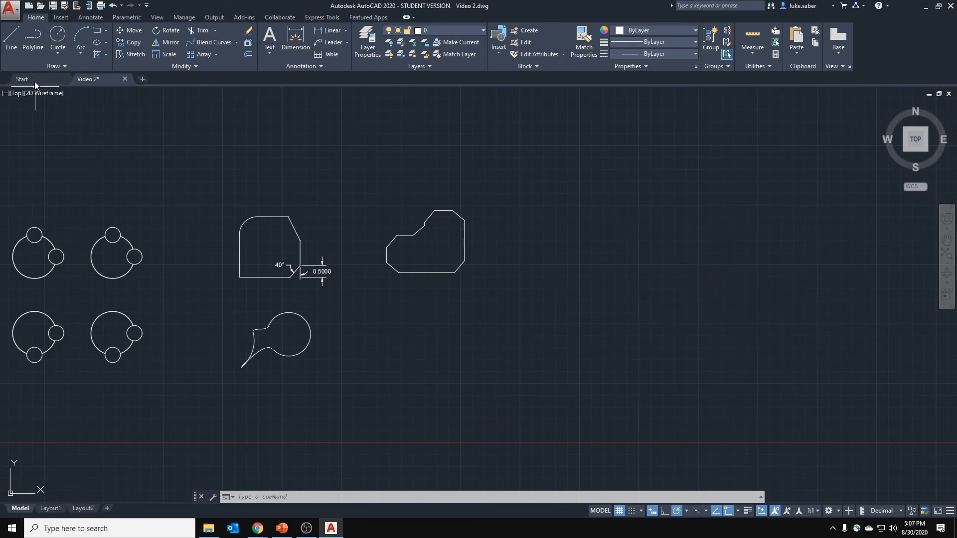
{"action": "left_click", "coordinate": [96, 31]}
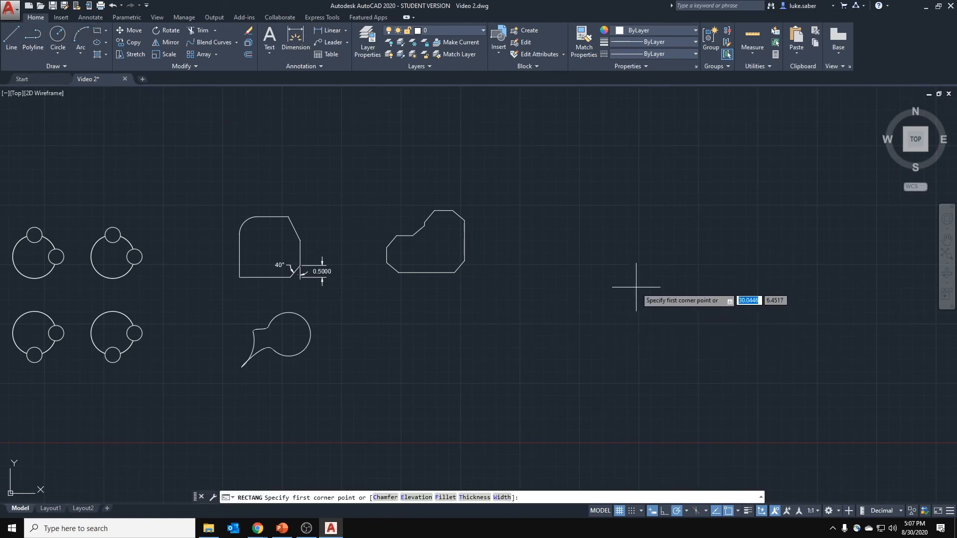
{"action": "mouse_move", "coordinate": [626, 278]}
{"action": "middle_mouse_down"}
{"action": "mouse_move", "coordinate": [538, 267]}
{"action": "mouse_move", "coordinate": [348, 308]}
{"action": "middle_mouse_up"}
{"action": "scroll", "coordinate": [347, 308], "scroll_direction": "up", "scroll_amount": 2}
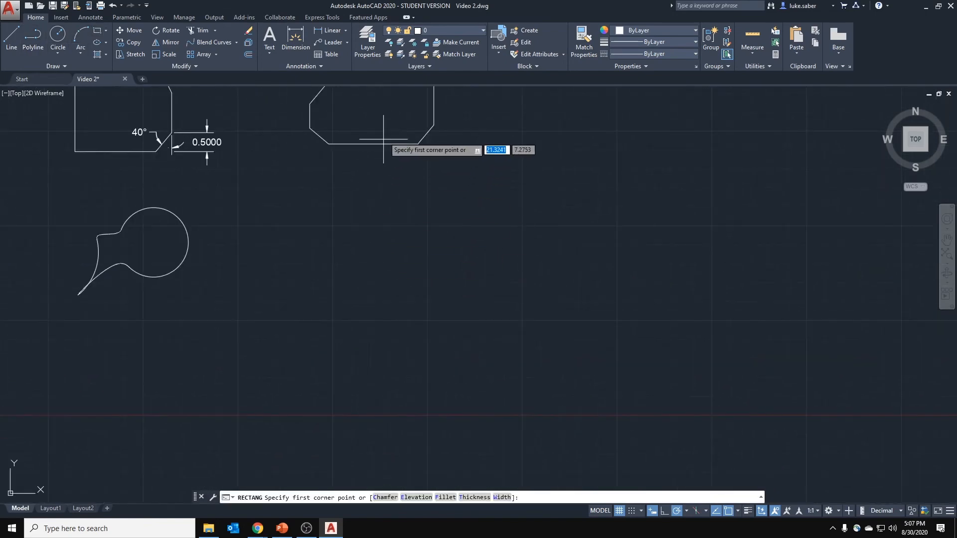
{"action": "left_click", "coordinate": [341, 260]}
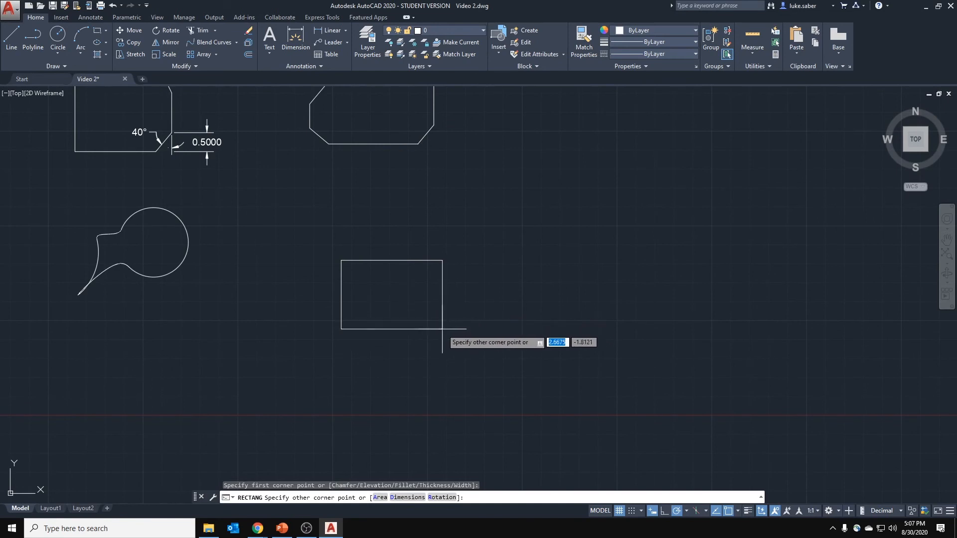
{"action": "left_click", "coordinate": [442, 329]}
Step: Stretch the new rectangle's right edge straight outward by its midpoint grip, widening the rectangle by about half
{"action": "scroll", "coordinate": [439, 262], "scroll_direction": "up", "scroll_amount": 4}
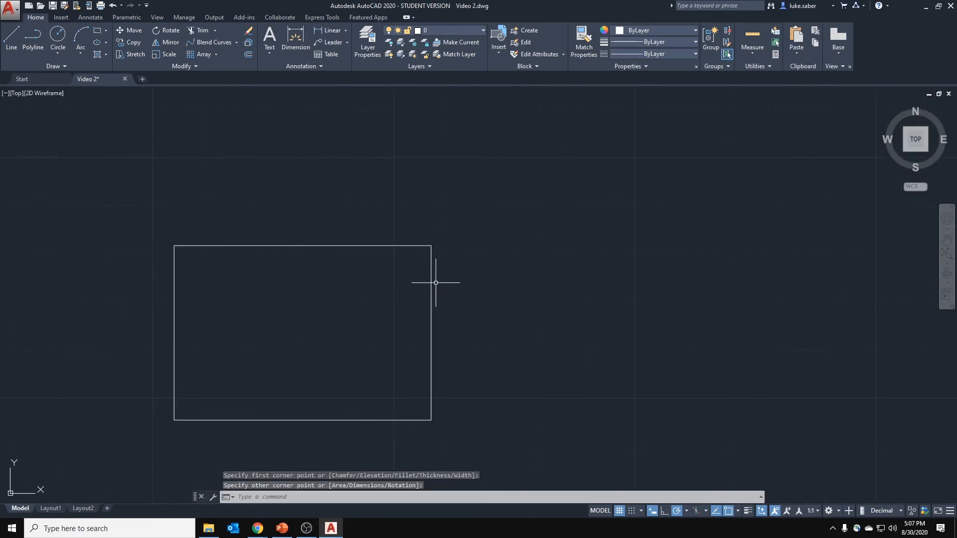
{"action": "left_click", "coordinate": [433, 280]}
{"action": "left_click", "coordinate": [431, 331]}
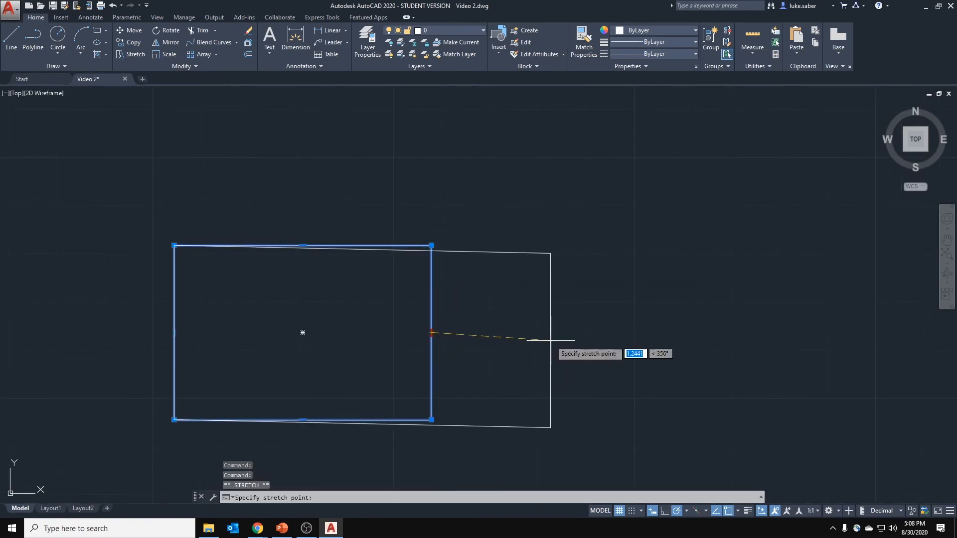
{"action": "left_click", "coordinate": [559, 333]}
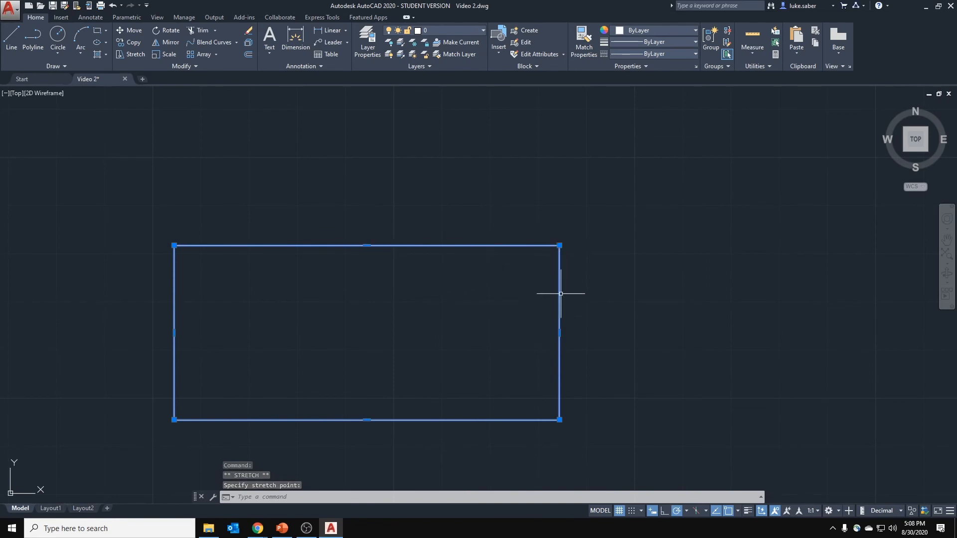
{"action": "mouse_move", "coordinate": [559, 332]}
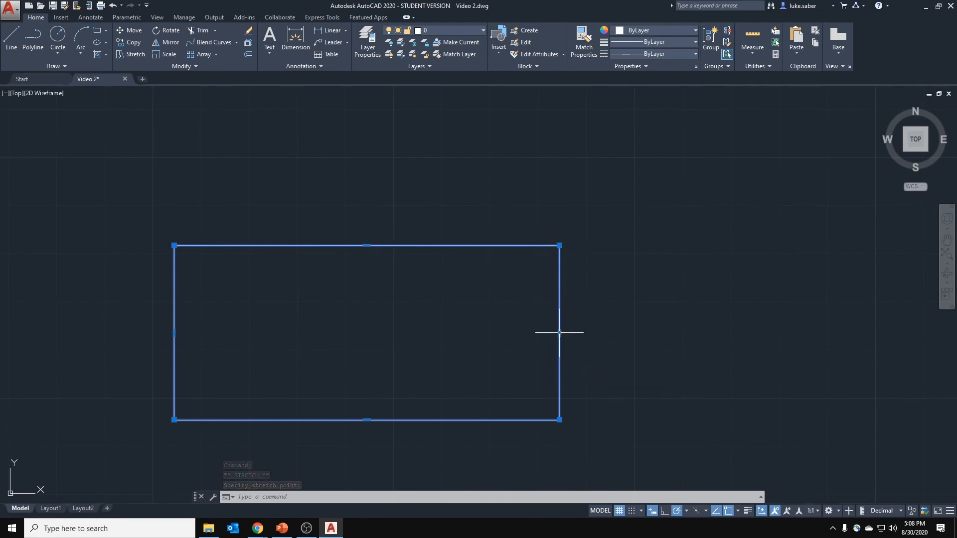
Step: Draw a smaller rectangle on top of the widened one, starting at its upper-right corner and spanning about half its width
{"action": "left_click", "coordinate": [96, 31]}
{"action": "left_click", "coordinate": [559, 245]}
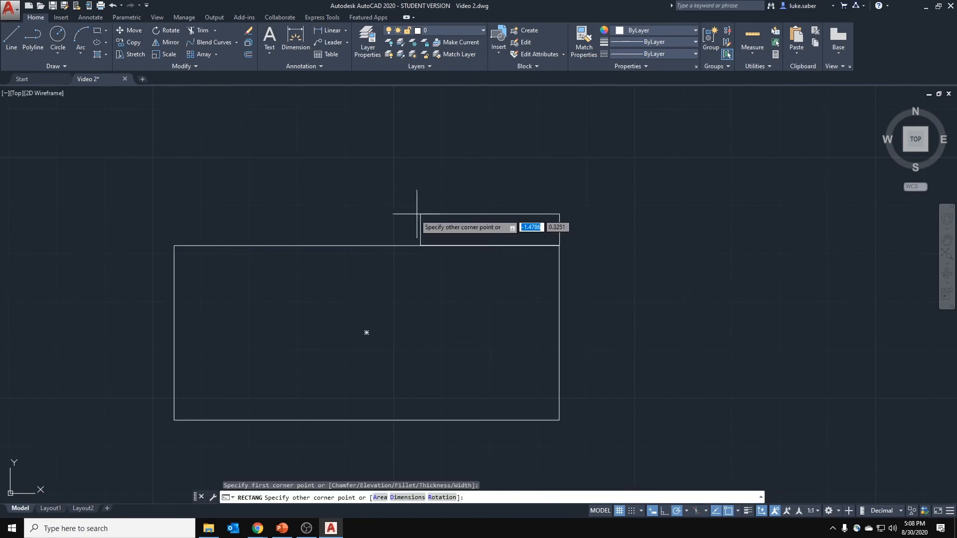
{"action": "left_click", "coordinate": [373, 159]}
{"action": "key", "text": "Escape"}
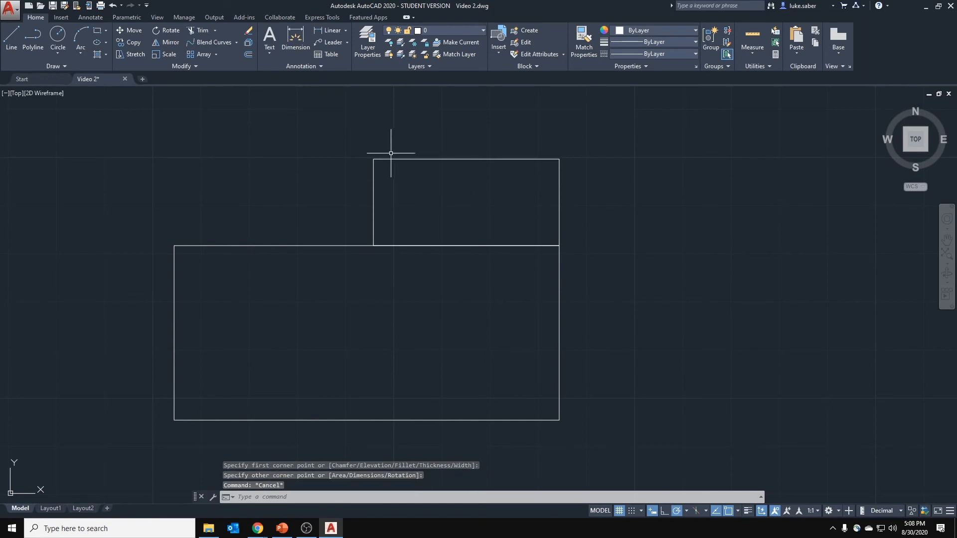
Step: Trim away the shared edge between the two stacked rectangles, using both as cutting edges, to leave a stepped outline
{"action": "left_click", "coordinate": [201, 30]}
{"action": "left_click", "coordinate": [607, 131]}
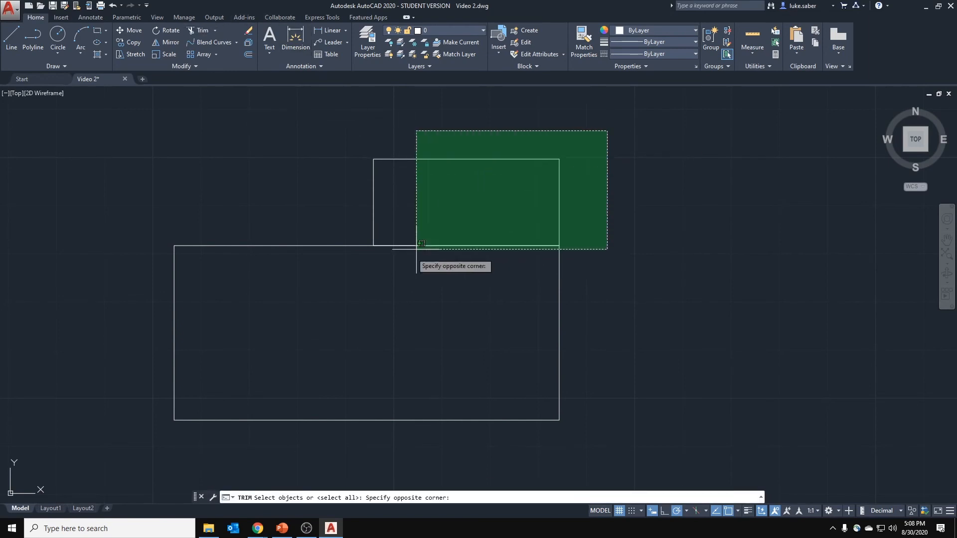
{"action": "left_click", "coordinate": [313, 298]}
{"action": "key", "text": "Return"}
{"action": "left_click", "coordinate": [471, 229]}
{"action": "left_click", "coordinate": [470, 254]}
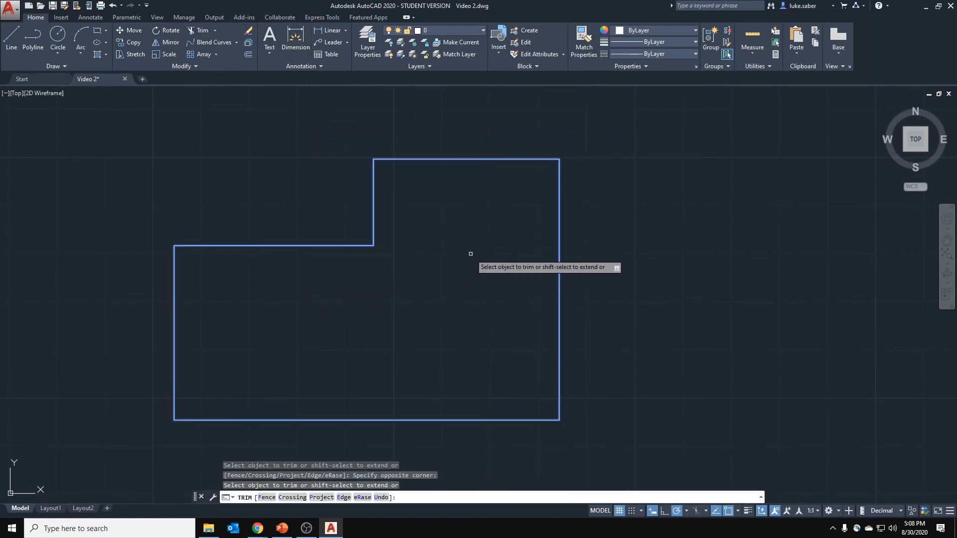
{"action": "right_click", "coordinate": [470, 254]}
{"action": "key", "text": "Escape"}
{"action": "key", "text": "Escape"}
Step: Join the trimmed upper and lower parts of the new stepped outline into one polyline
{"action": "left_click", "coordinate": [373, 199]}
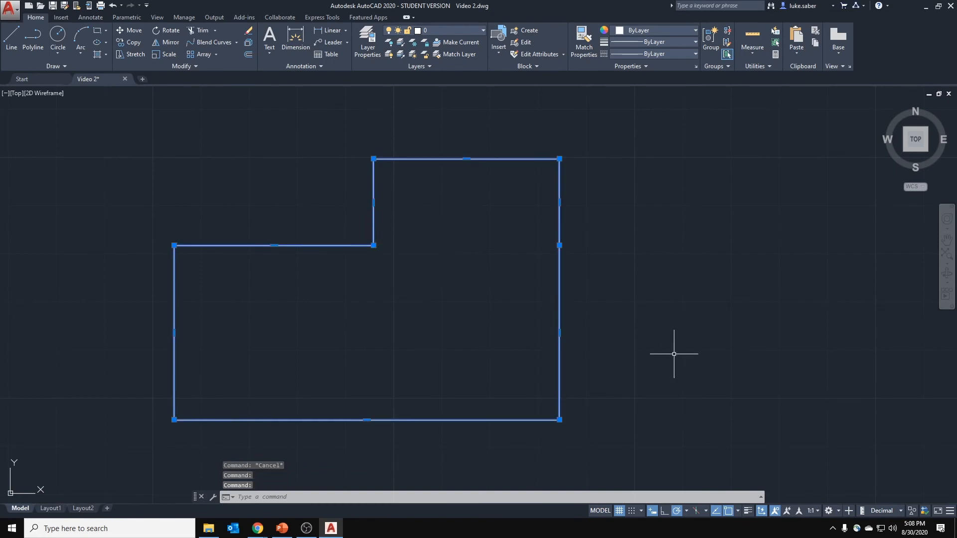
{"action": "middle_click_drag", "start_coordinate": [580, 312], "coordinate": [595, 283]}
{"action": "key", "text": "Escape"}
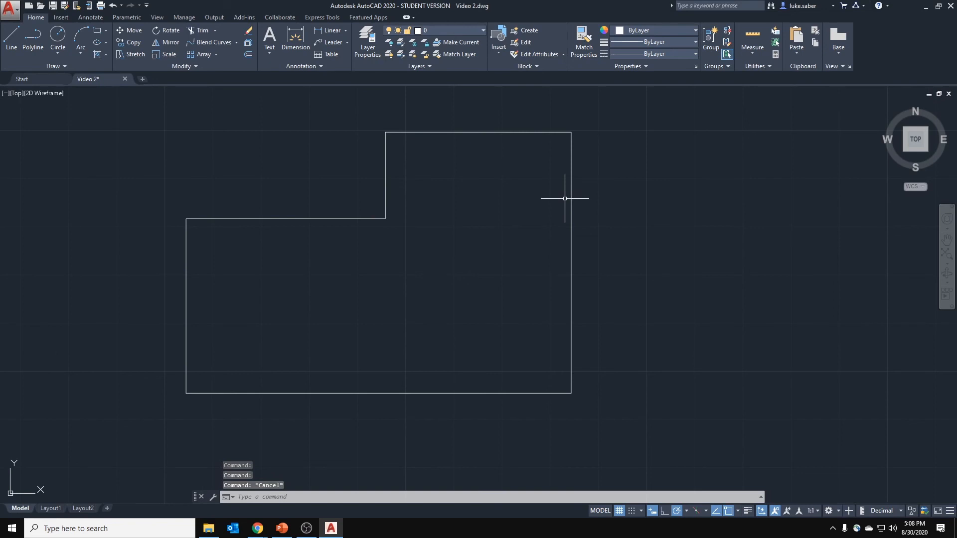
{"action": "left_click", "coordinate": [599, 124]}
{"action": "left_click", "coordinate": [108, 438]}
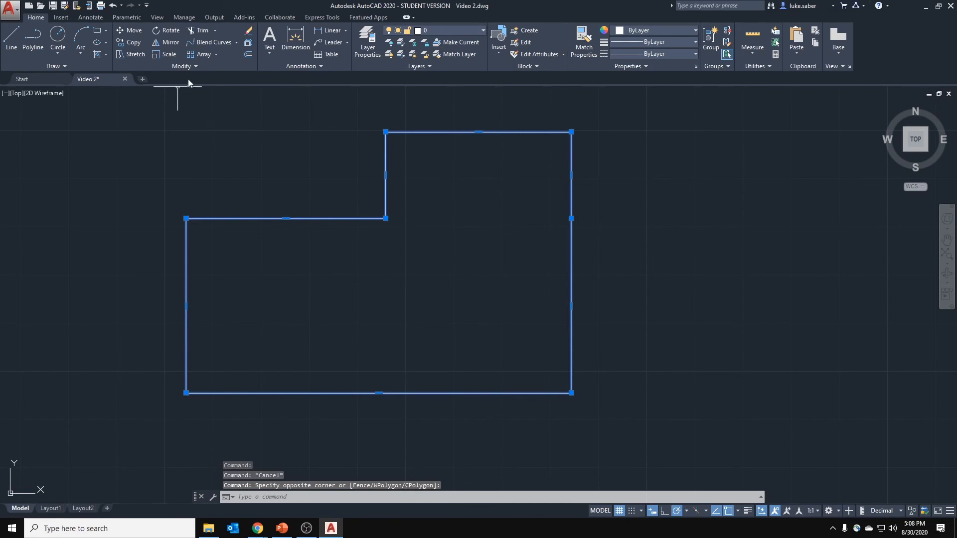
{"action": "right_click", "coordinate": [218, 193]}
{"action": "mouse_move", "coordinate": [266, 212]}
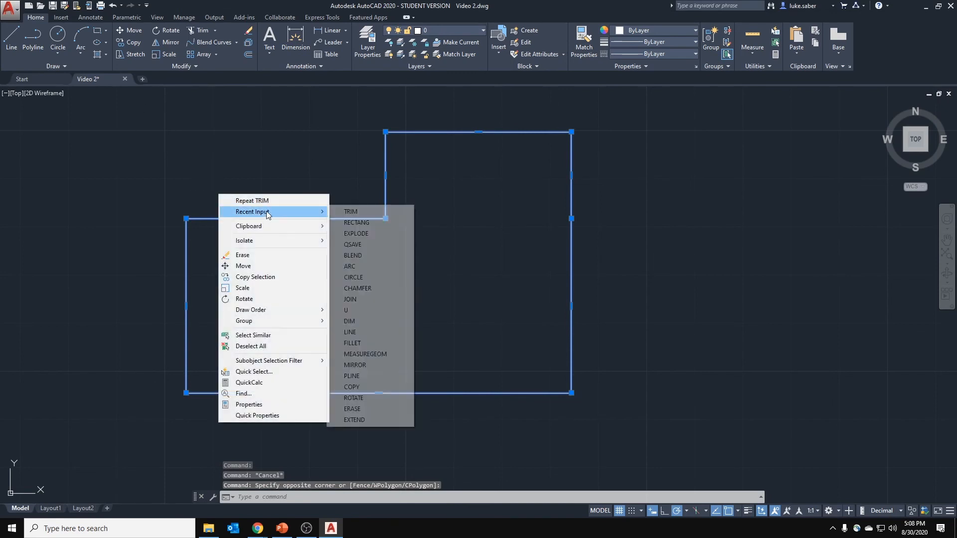
{"action": "left_click", "coordinate": [379, 299]}
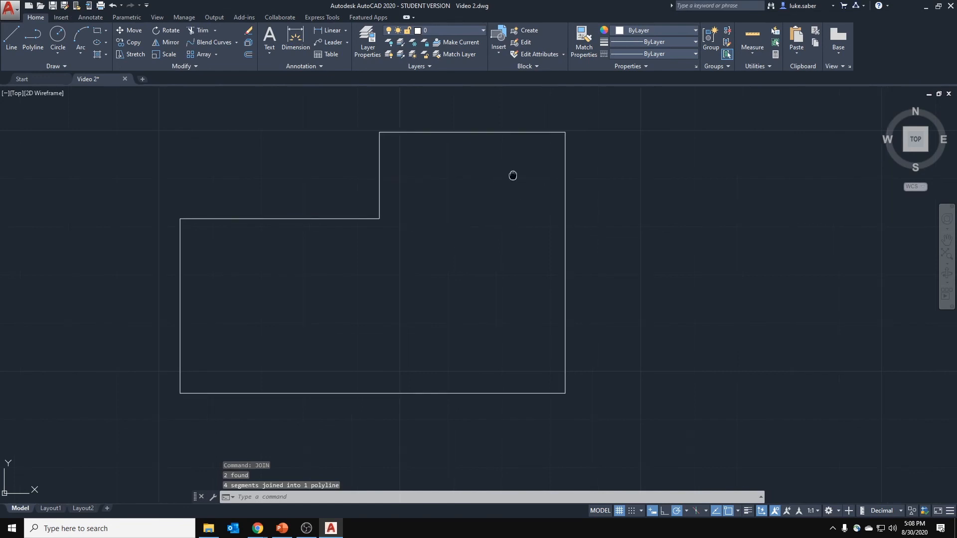
Step: Try to stretch the entire new stepped outline from its inner corner after enclosing all of it in a crossing selection
{"action": "scroll", "coordinate": [493, 173], "scroll_direction": "down", "scroll_amount": 2}
{"action": "middle_click_drag", "start_coordinate": [483, 170], "coordinate": [484, 207]}
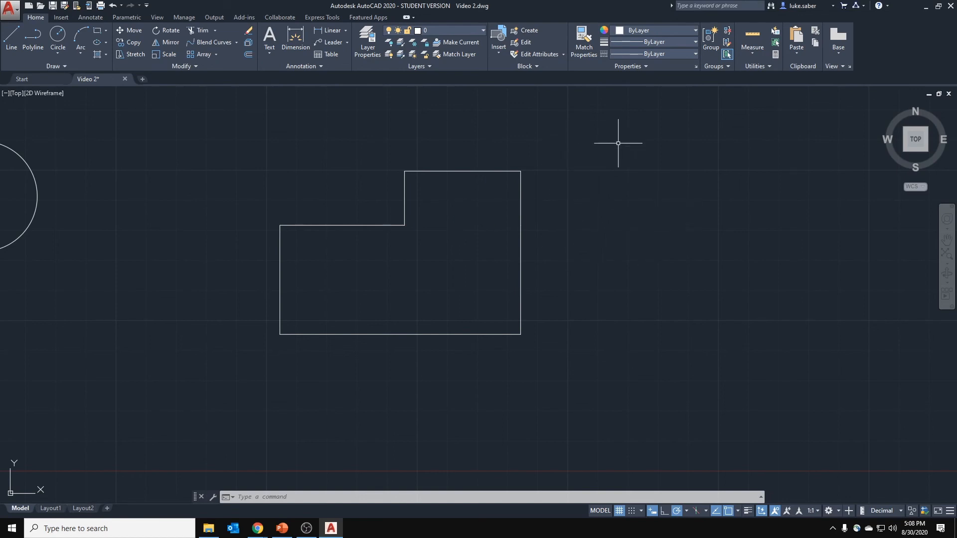
{"action": "left_click", "coordinate": [565, 139]}
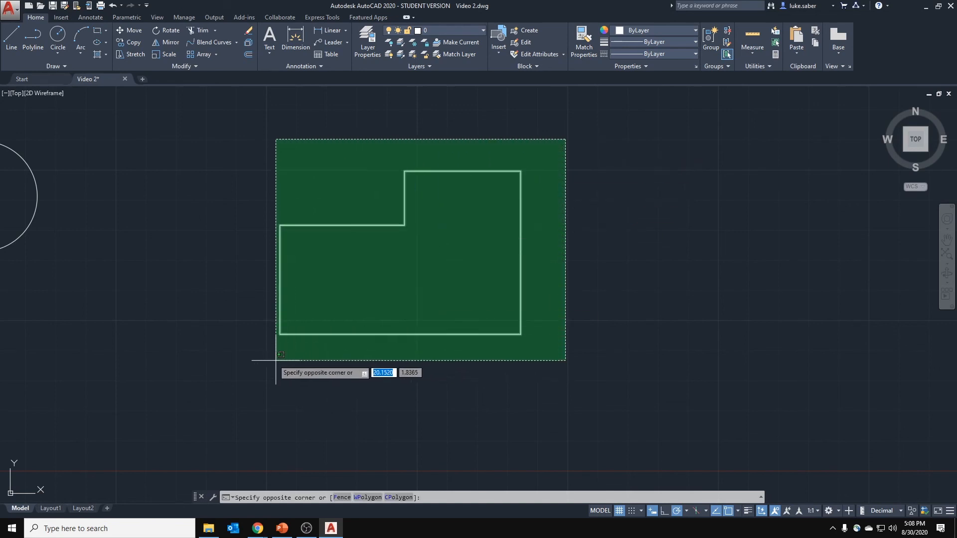
{"action": "left_click", "coordinate": [224, 377]}
{"action": "left_click", "coordinate": [135, 53]}
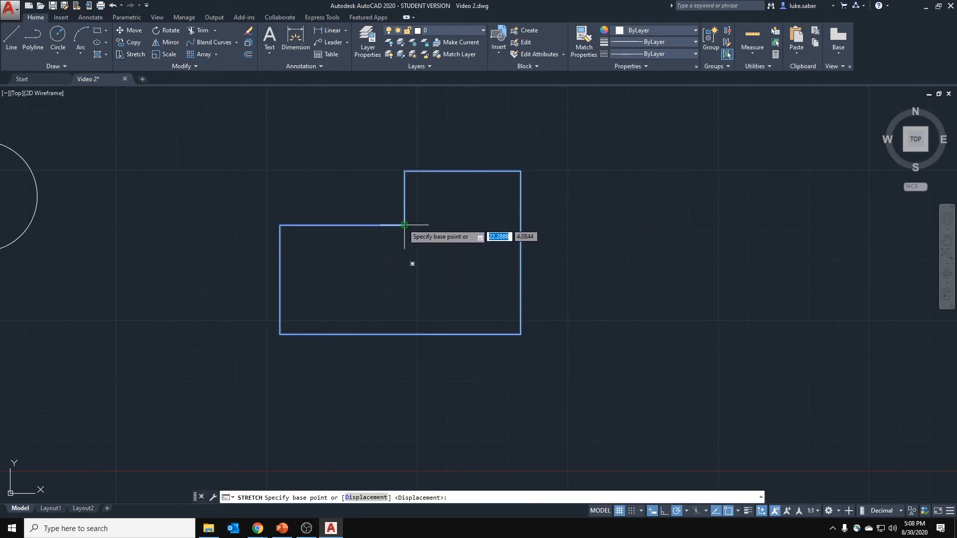
{"action": "left_click", "coordinate": [403, 221]}
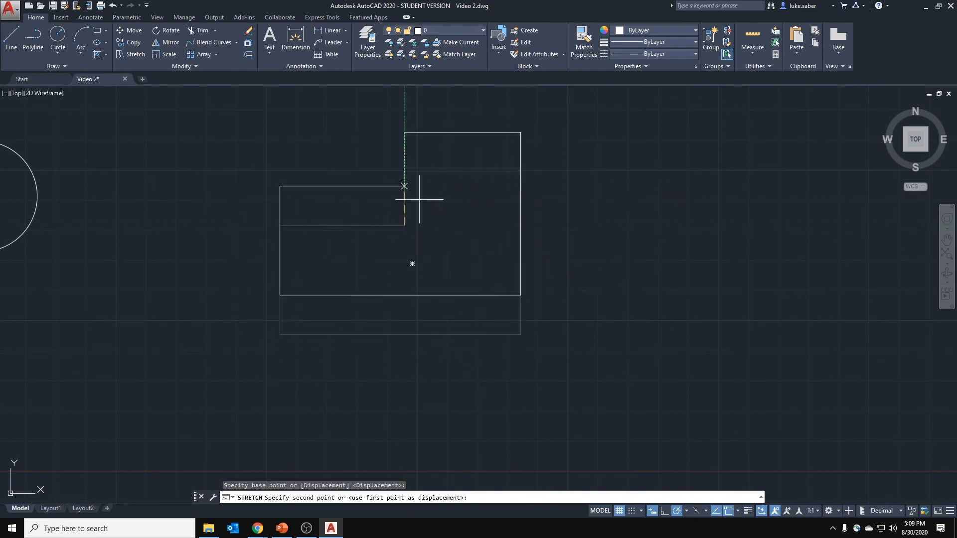
{"action": "key", "text": "Escape"}
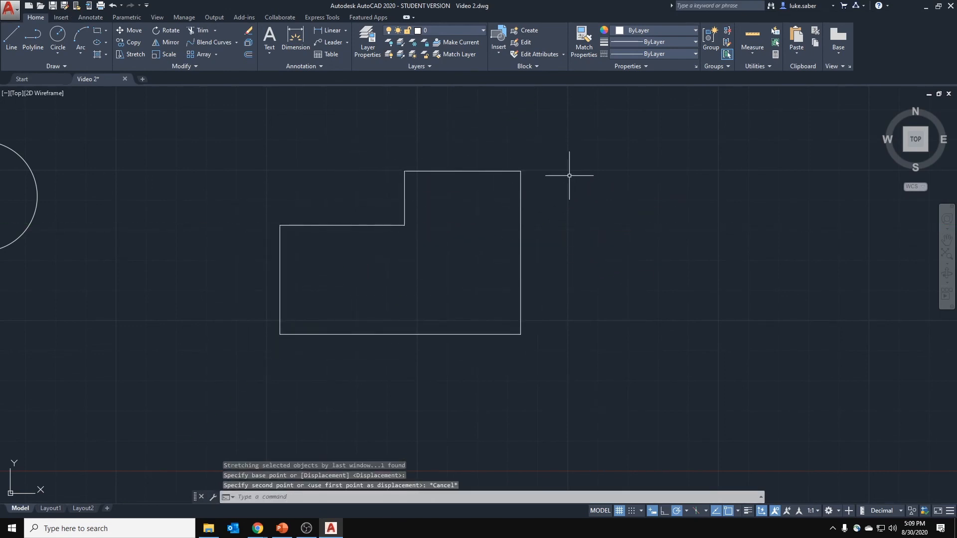
{"action": "key", "text": "Escape"}
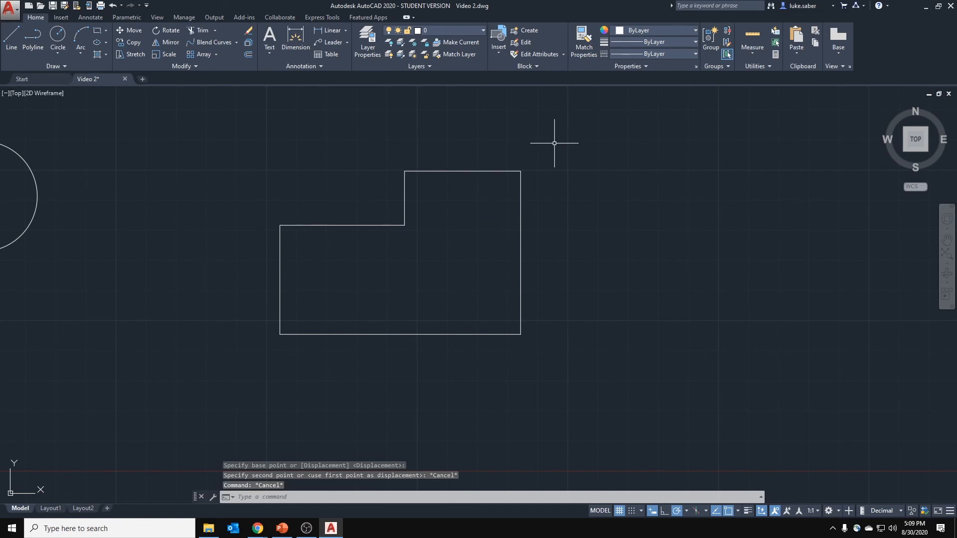
Step: Examine which parts of the stepped outline crossing selections around its upper section and right edge pick up, clearing each selection
{"action": "left_click", "coordinate": [554, 144]}
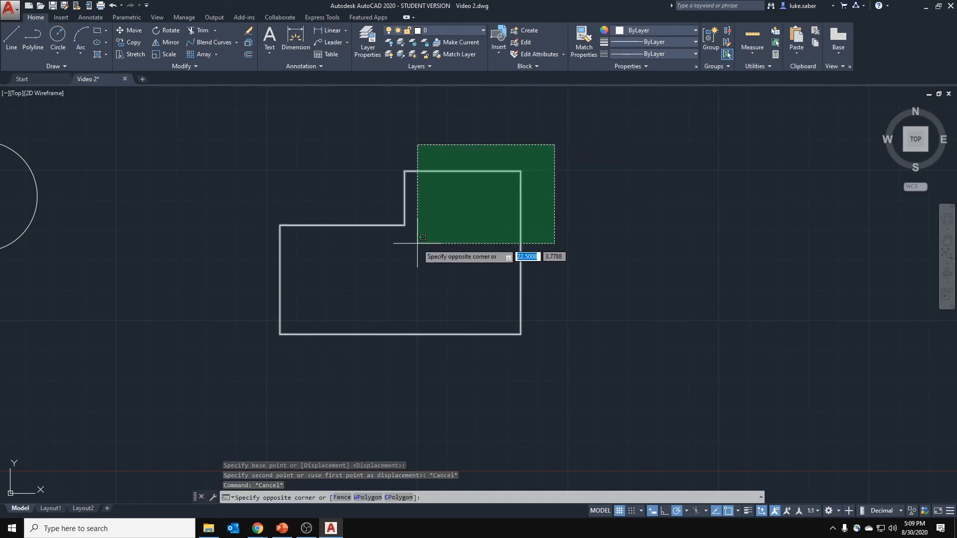
{"action": "left_click", "coordinate": [393, 208]}
{"action": "key", "text": "Escape"}
{"action": "middle_click_drag", "start_coordinate": [328, 194], "coordinate": [340, 177]}
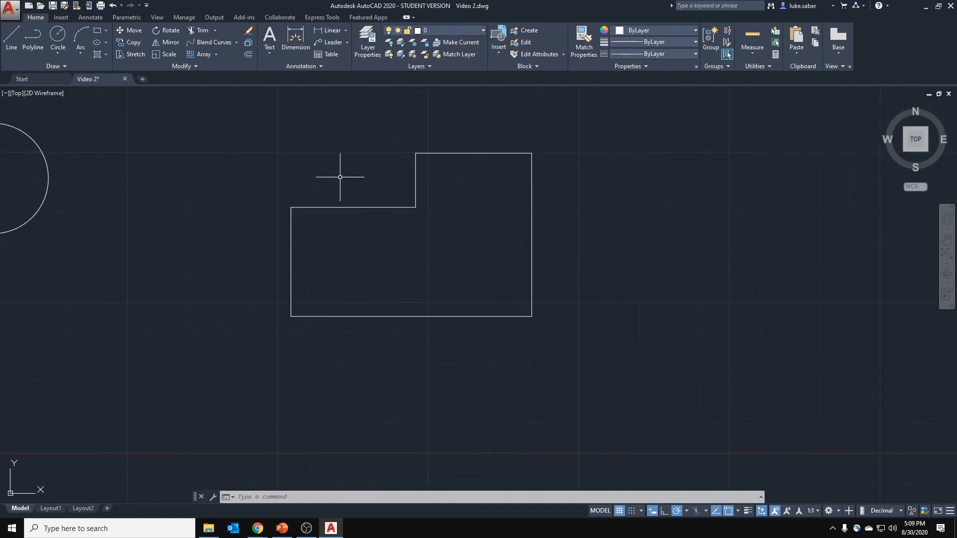
{"action": "left_click", "coordinate": [585, 109]}
{"action": "left_click", "coordinate": [441, 210]}
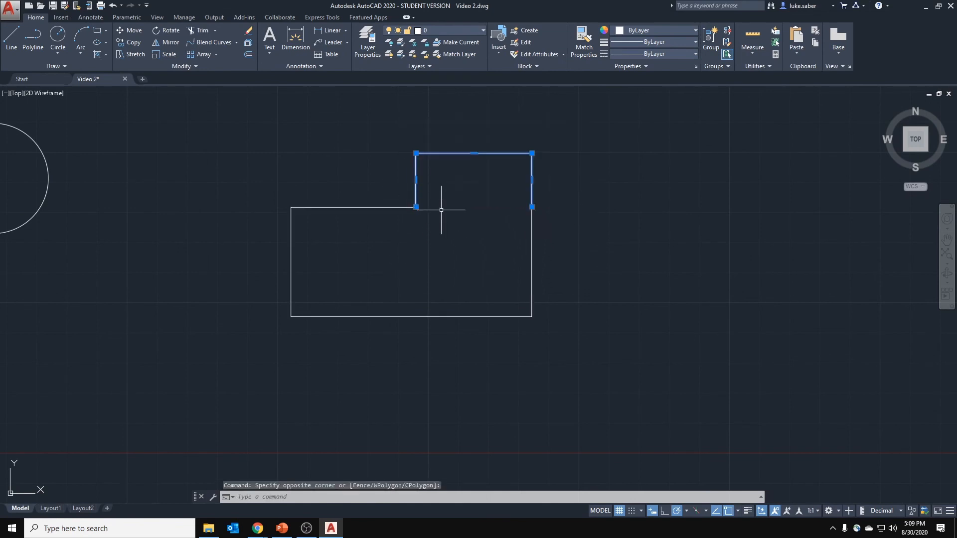
{"action": "left_click", "coordinate": [575, 238]}
{"action": "left_click", "coordinate": [523, 259]}
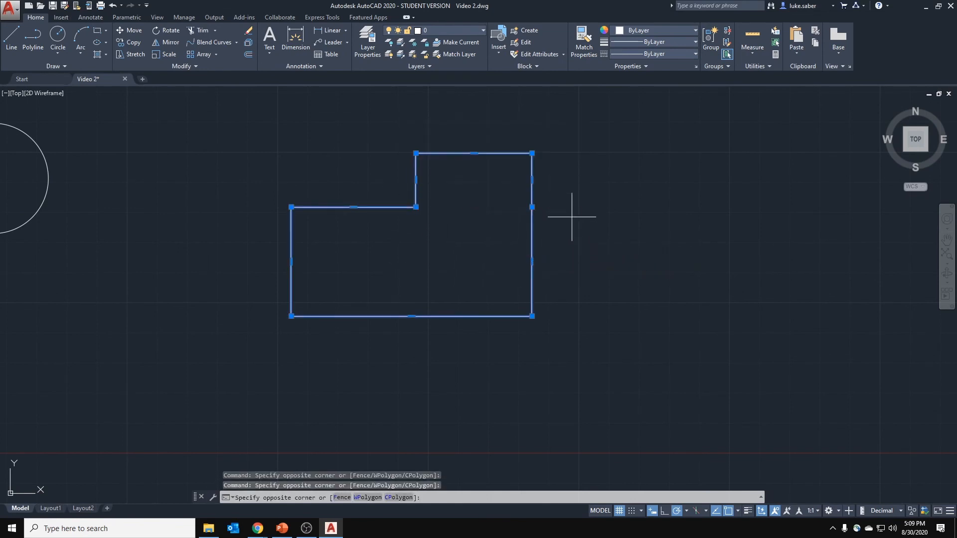
{"action": "left_click", "coordinate": [573, 216]}
{"action": "key", "text": "Escape"}
{"action": "key", "text": "Escape"}
Step: Try to stretch the upper section of the stepped outline from its upper-left corner, using a crossing selection around its top
{"action": "left_click", "coordinate": [555, 136]}
{"action": "left_click", "coordinate": [415, 158]}
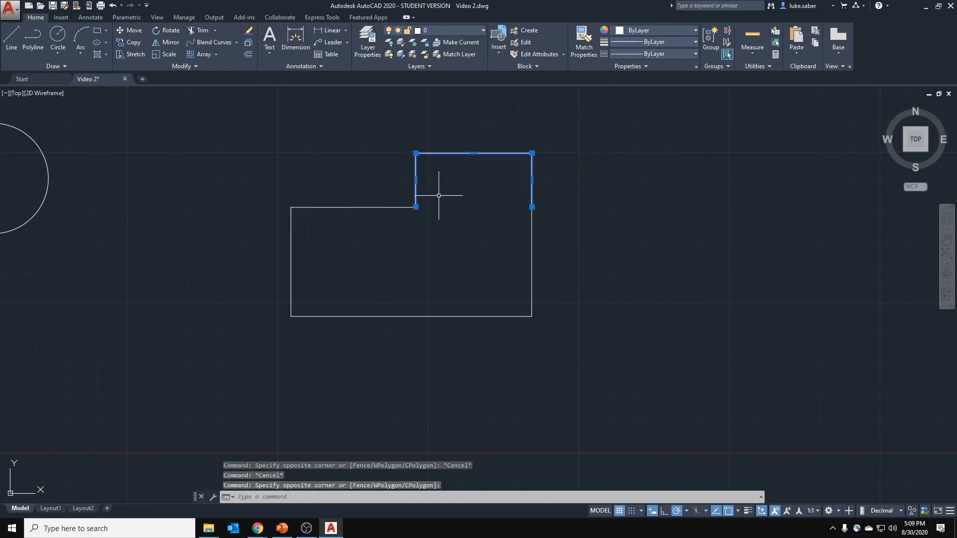
{"action": "mouse_move", "coordinate": [516, 217]}
{"action": "middle_mouse_down"}
{"action": "mouse_move", "coordinate": [494, 258]}
{"action": "mouse_move", "coordinate": [502, 340]}
{"action": "middle_mouse_up"}
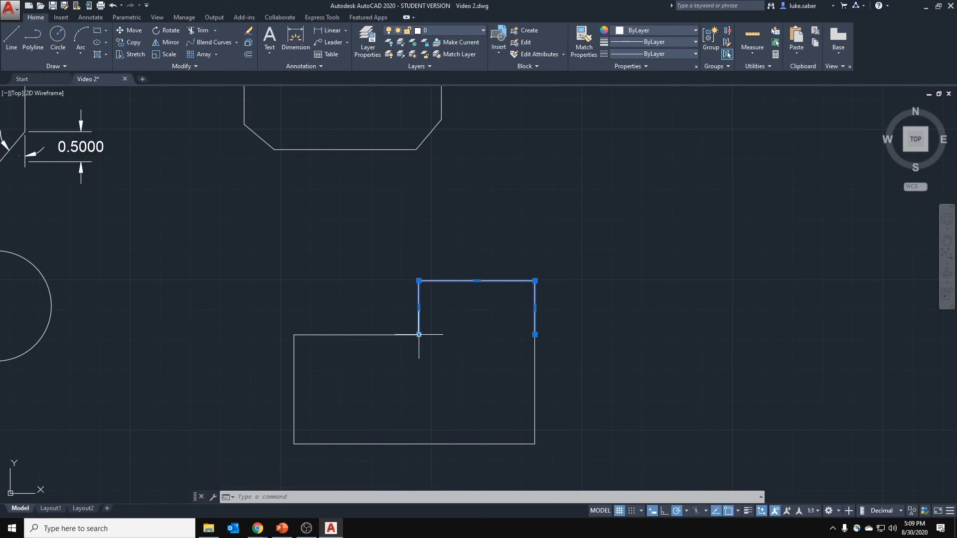
{"action": "mouse_move", "coordinate": [418, 334]}
{"action": "left_click", "coordinate": [132, 53]}
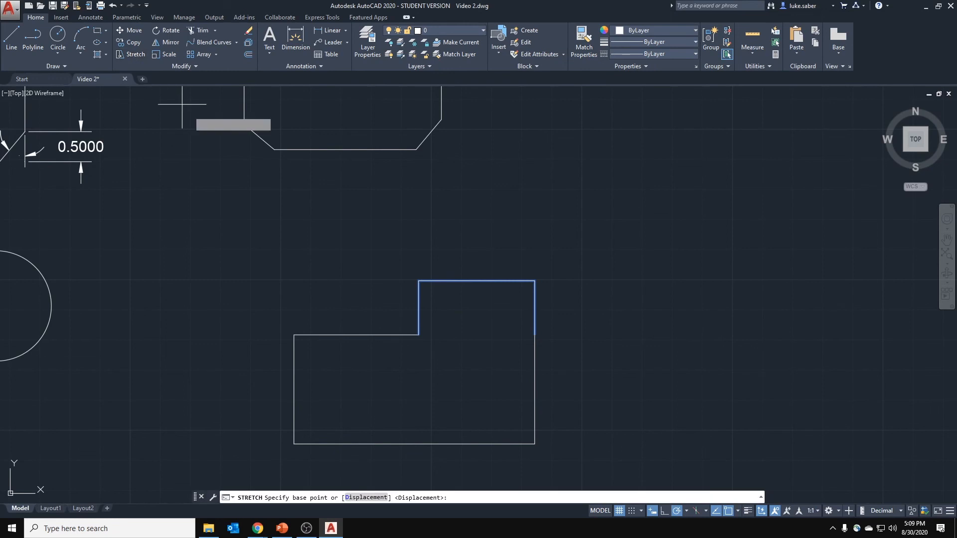
{"action": "left_click", "coordinate": [419, 281]}
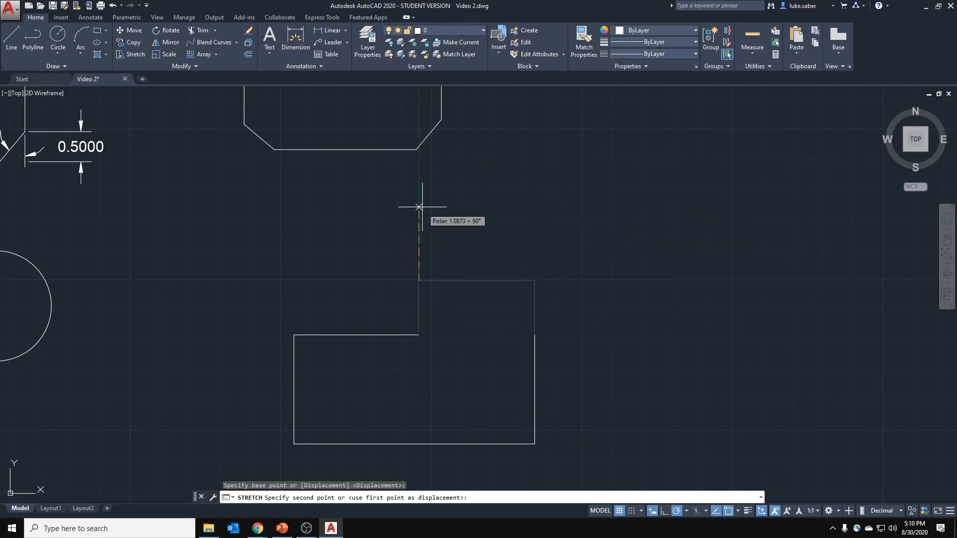
{"action": "key", "text": "Escape"}
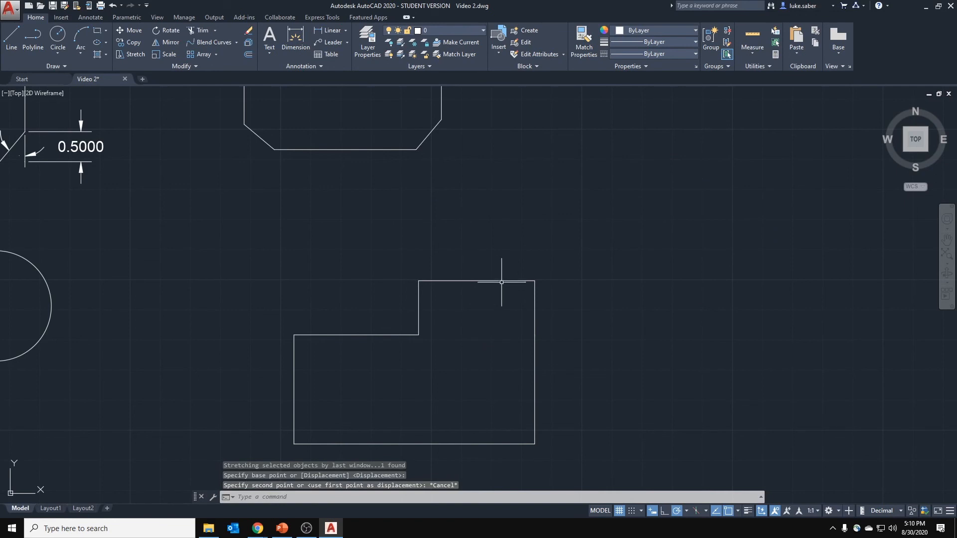
Step: Try to rotate the whole stepped outline about its upper-right corner
{"action": "left_click", "coordinate": [559, 261]}
{"action": "left_click", "coordinate": [268, 452]}
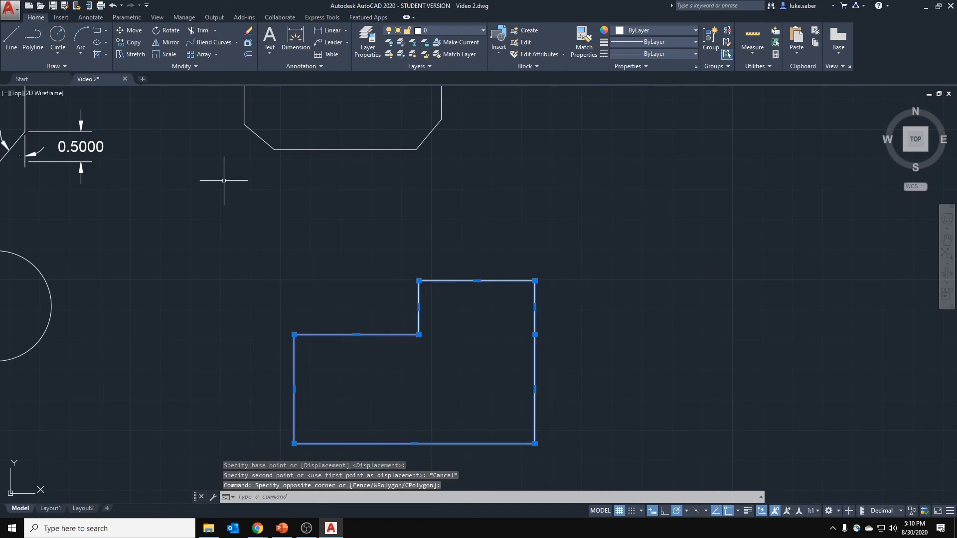
{"action": "left_click", "coordinate": [135, 44]}
{"action": "key", "text": "Escape"}
{"action": "left_click", "coordinate": [588, 256]}
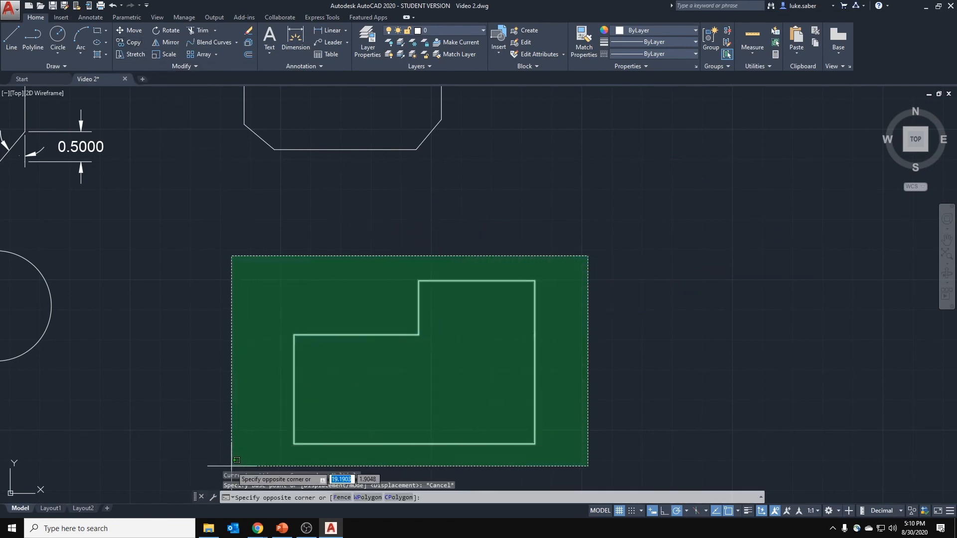
{"action": "left_click", "coordinate": [232, 466]}
{"action": "left_click", "coordinate": [172, 33]}
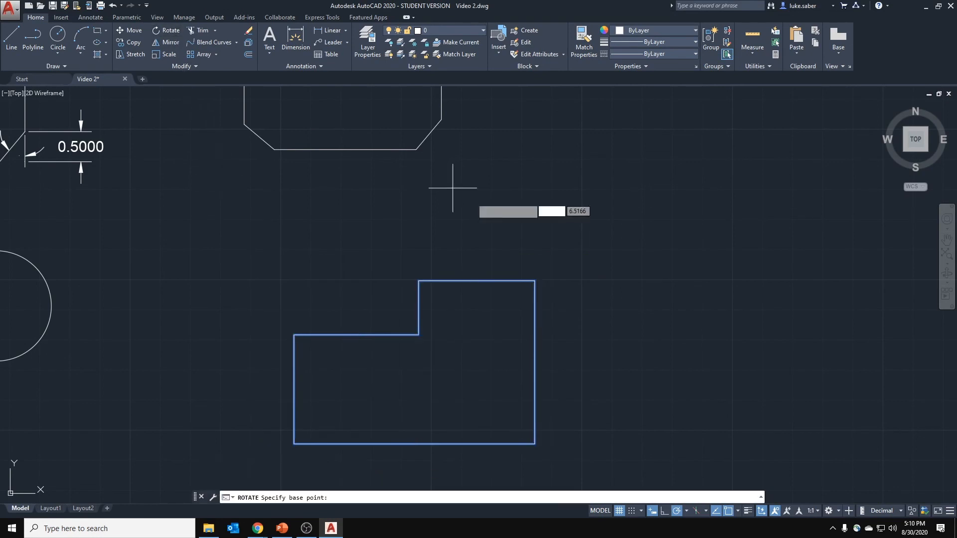
{"action": "left_click", "coordinate": [535, 281]}
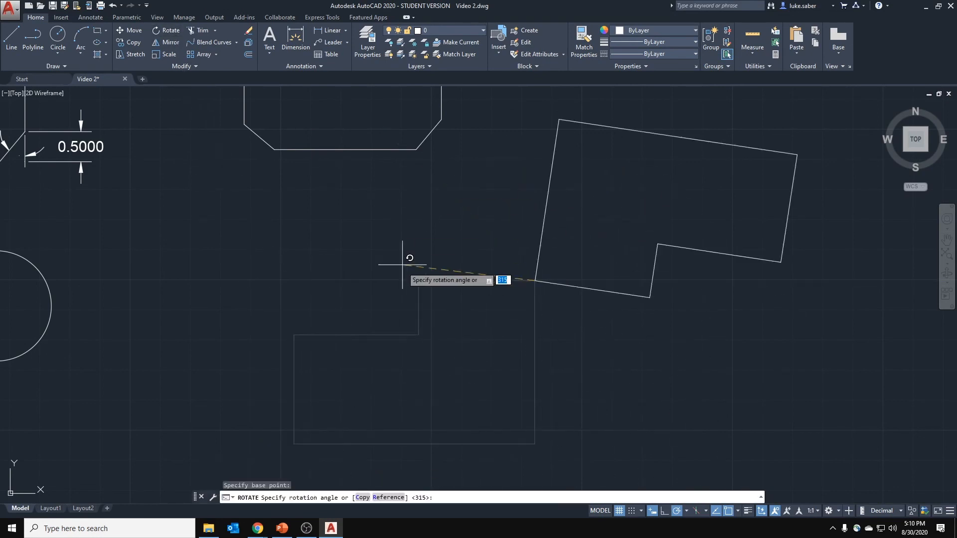
{"action": "key", "text": "Escape"}
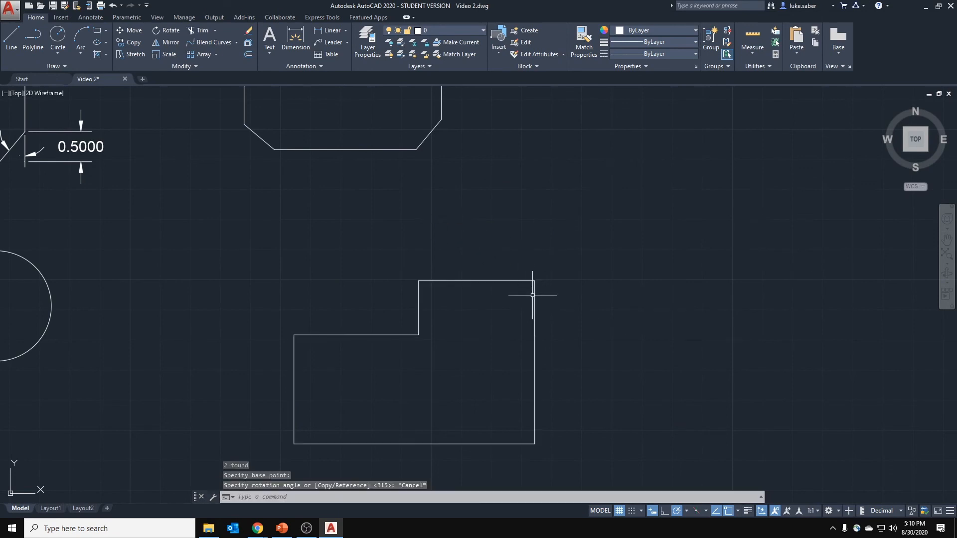
Step: Rotate a copy of the stepped outline by 180 degrees about the midpoint of its top edge
{"action": "left_click", "coordinate": [579, 259]}
{"action": "left_click", "coordinate": [280, 451]}
{"action": "right_click", "coordinate": [279, 407]}
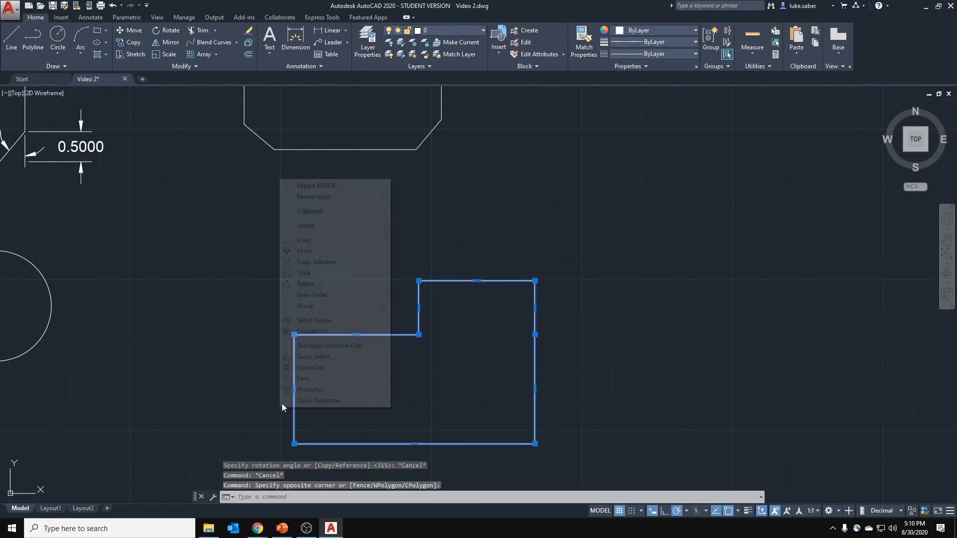
{"action": "left_click", "coordinate": [317, 186]}
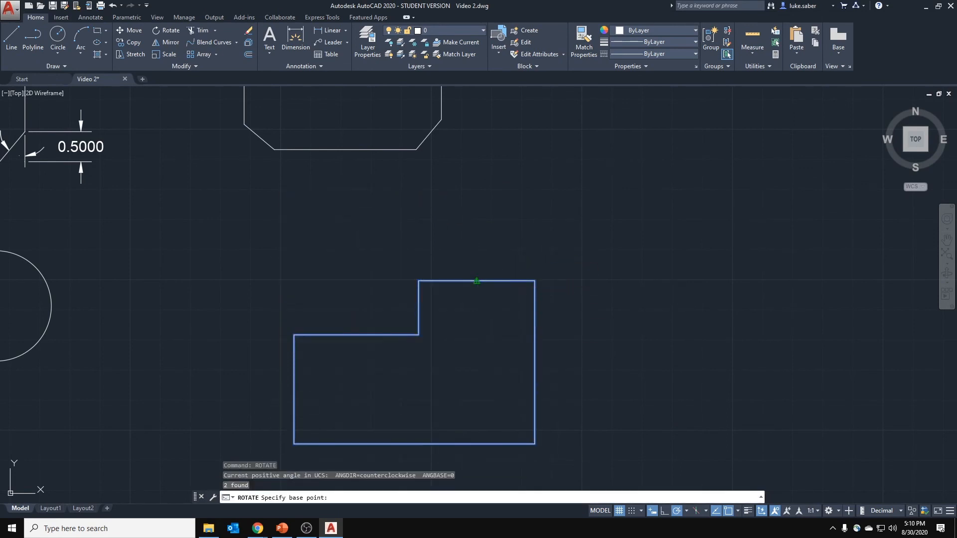
{"action": "left_click", "coordinate": [477, 281]}
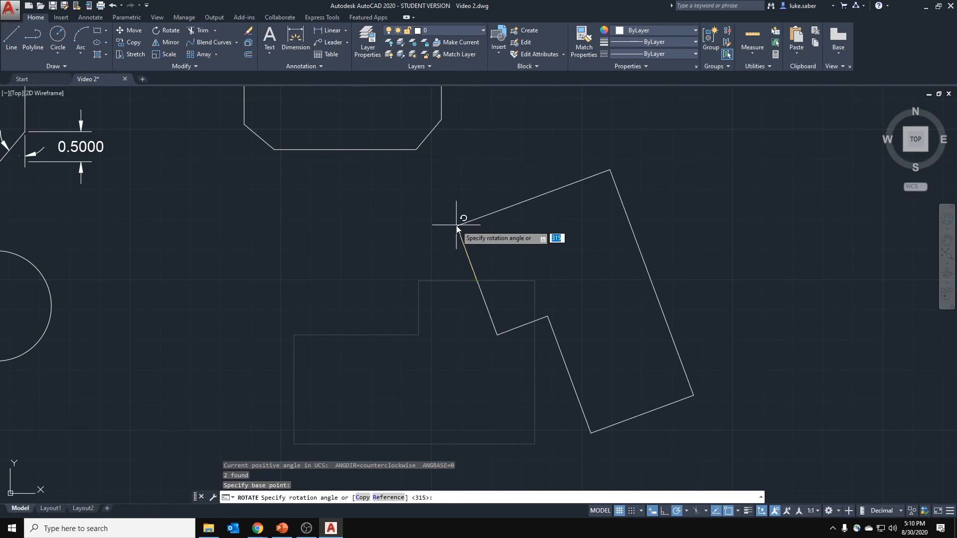
{"action": "type", "text": "c"}
{"action": "key", "text": "Return"}
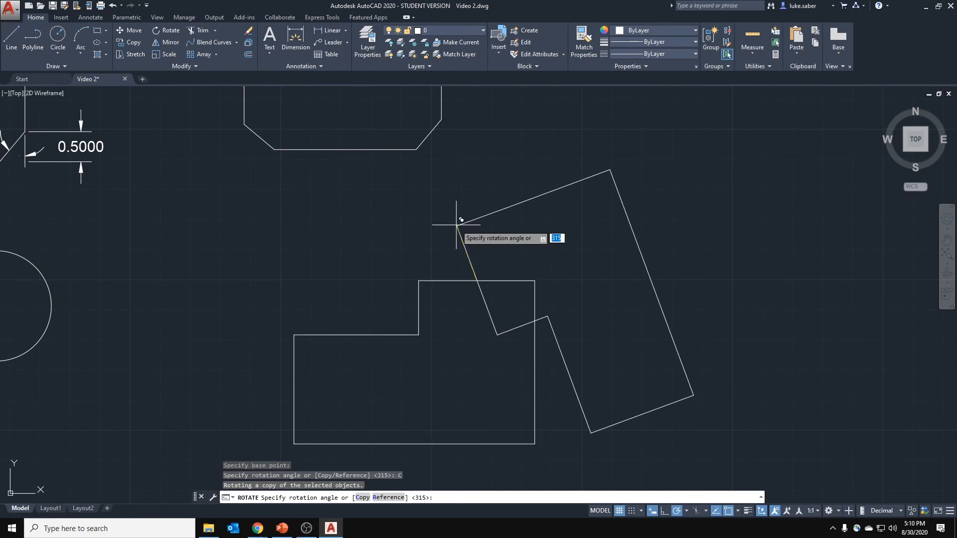
{"action": "key", "text": "Return"}
{"action": "key", "text": "Escape"}
Step: Move the stepped outline and its rotated copy together down and to the right, clear of the neighbouring chamfered shape
{"action": "scroll", "coordinate": [510, 184], "scroll_direction": "down", "scroll_amount": 3}
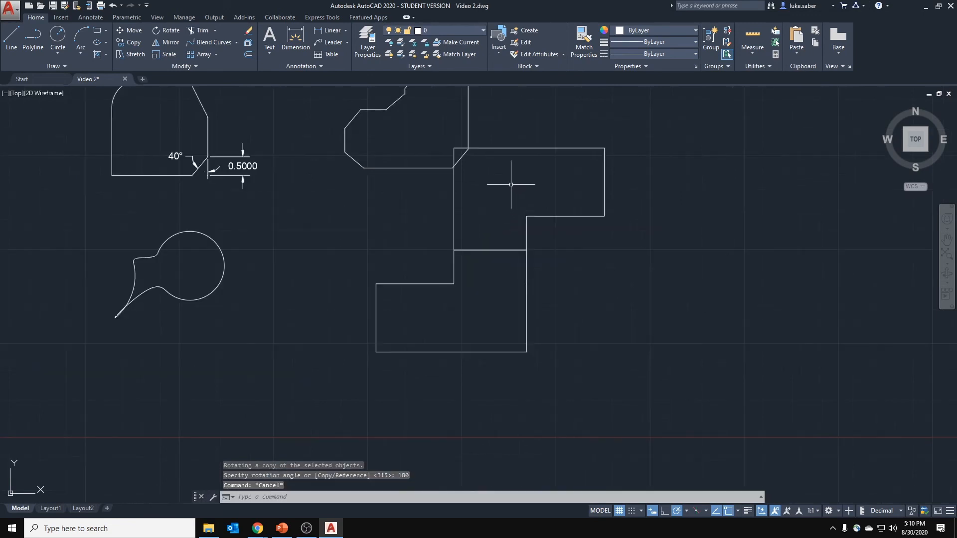
{"action": "left_click", "coordinate": [327, 136]}
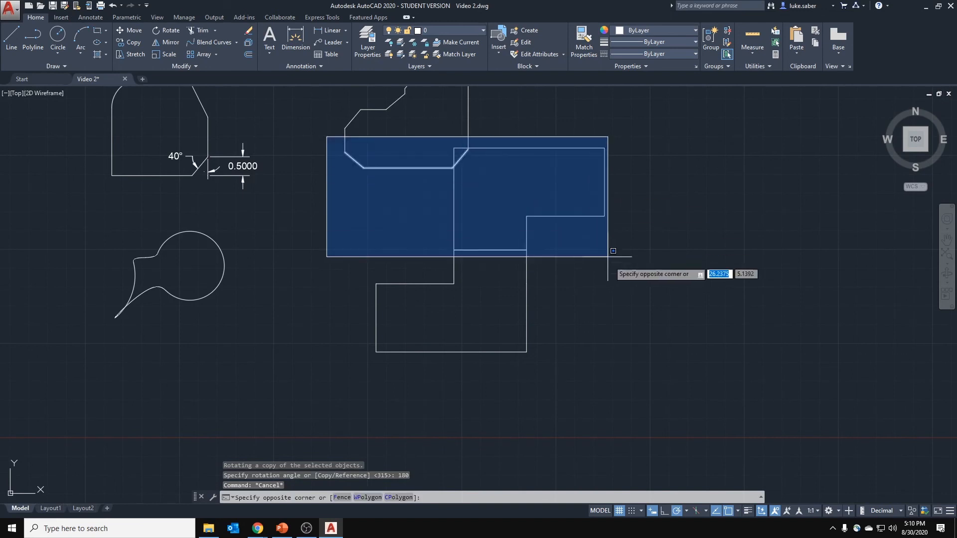
{"action": "key", "text": "Escape"}
{"action": "left_click", "coordinate": [455, 147]}
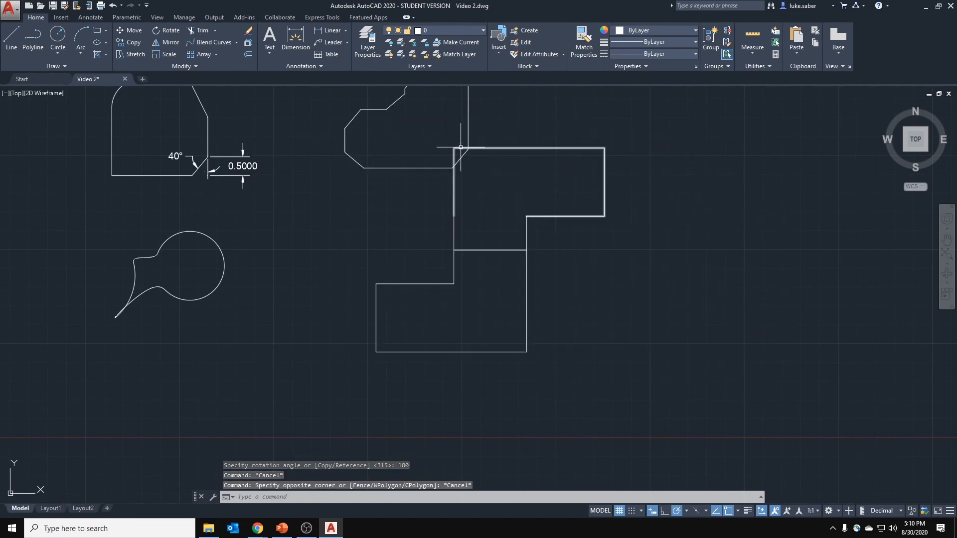
{"action": "left_click", "coordinate": [342, 203]}
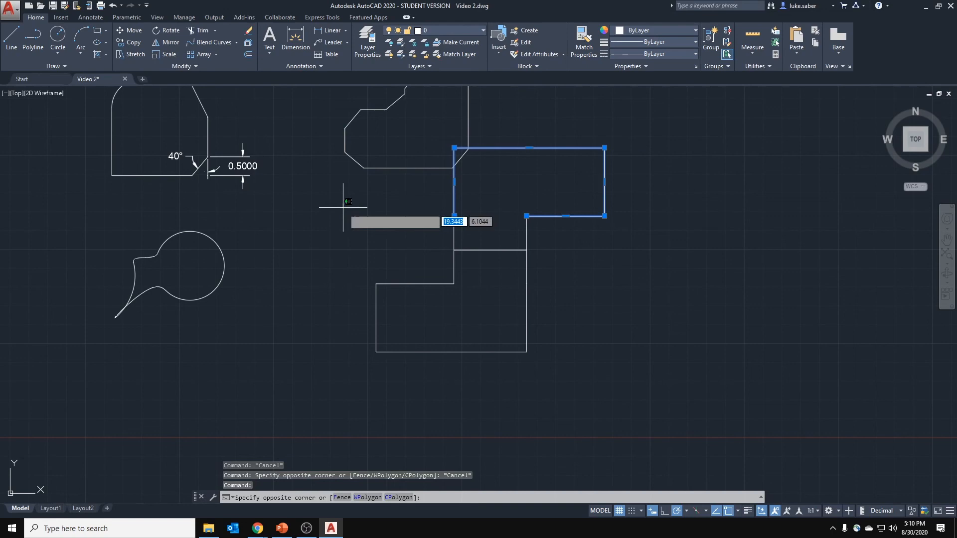
{"action": "left_click", "coordinate": [572, 402]}
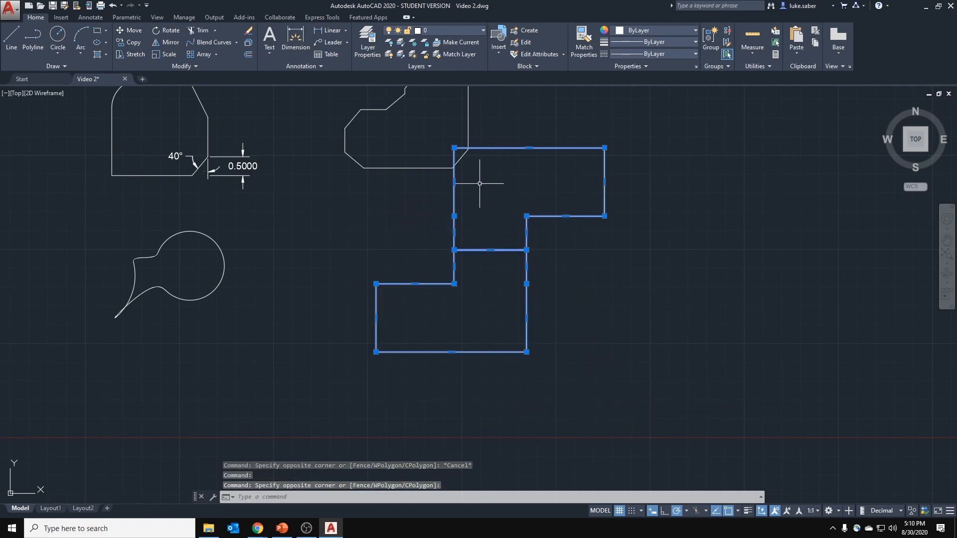
{"action": "type", "text": "move"}
{"action": "key", "text": "Return"}
{"action": "left_click", "coordinate": [514, 204]}
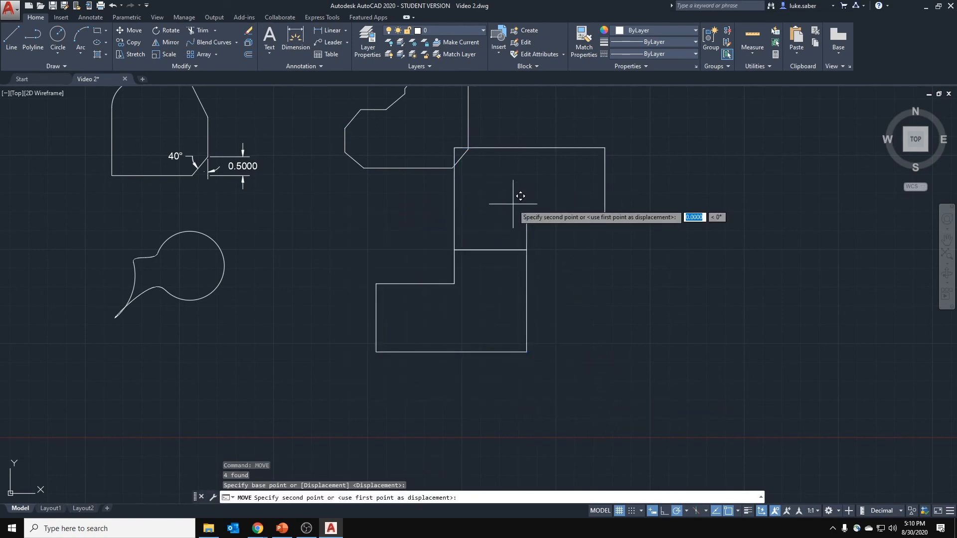
{"action": "left_click", "coordinate": [560, 279]}
{"action": "scroll", "coordinate": [565, 259], "scroll_direction": "up", "scroll_amount": 3}
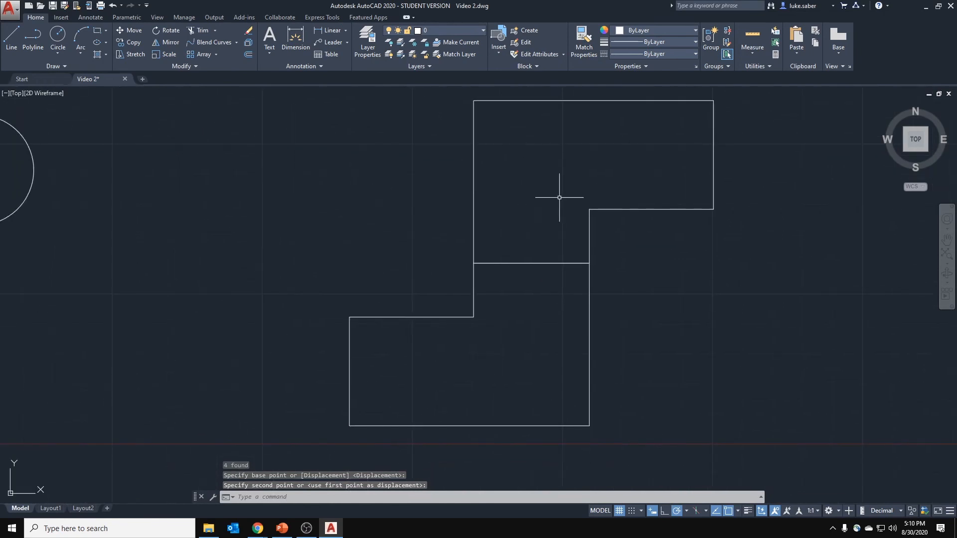
{"action": "key", "text": "Escape"}
{"action": "key", "text": "Escape"}
Step: Trim away the shared edge between the stepped outline and its rotated copy, using all their polylines as cutting edges
{"action": "scroll", "coordinate": [577, 191], "scroll_direction": "down", "scroll_amount": 2}
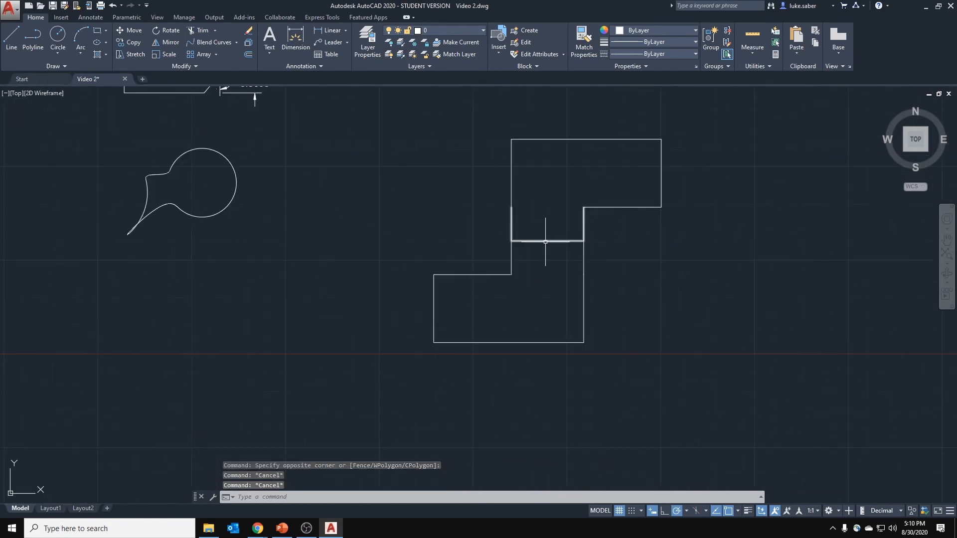
{"action": "left_click", "coordinate": [692, 92]}
{"action": "left_click", "coordinate": [422, 344]}
{"action": "left_click", "coordinate": [193, 30]}
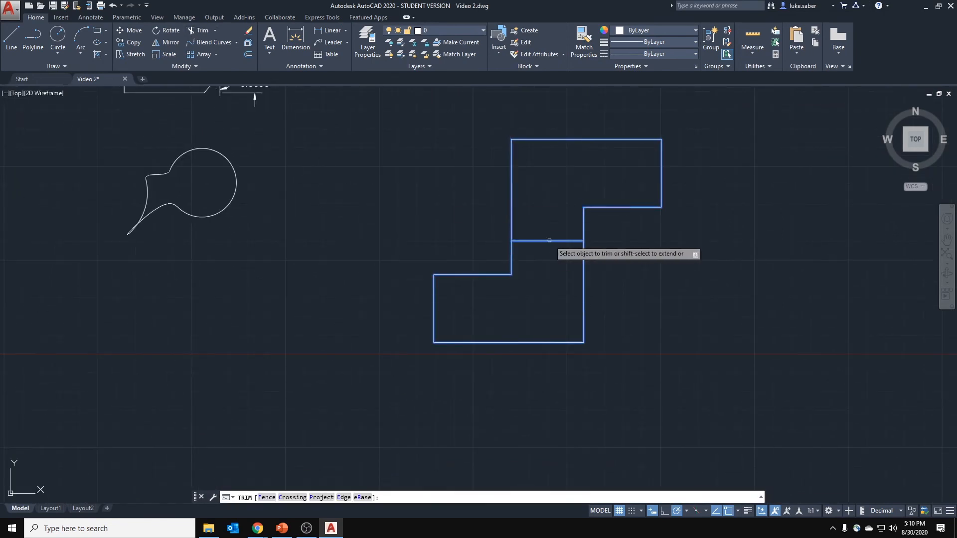
{"action": "key", "text": "Escape"}
{"action": "key", "text": "Escape"}
{"action": "key", "text": "Escape"}
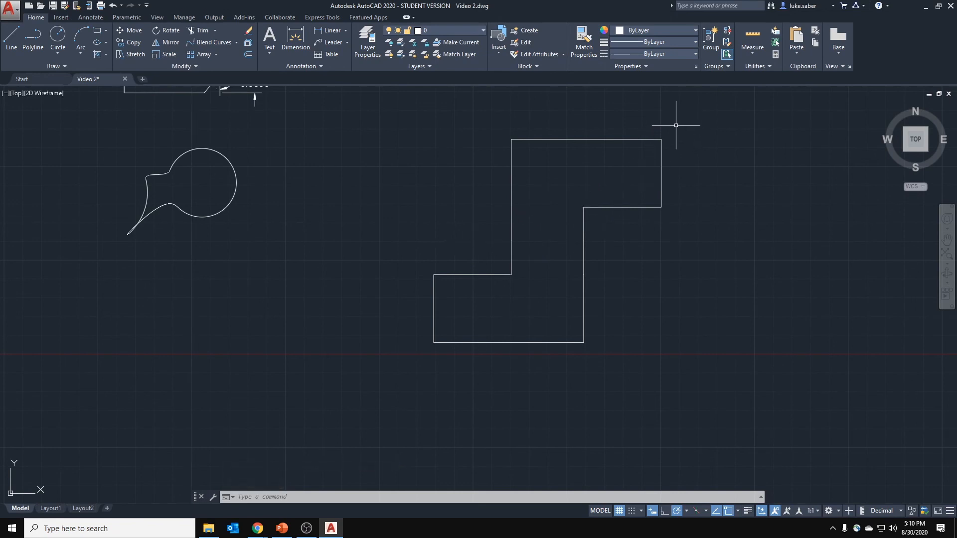
Step: Try to stretch the right end of the combined outline's upper arm, taking the midpoint of the top edge as base point
{"action": "left_click", "coordinate": [683, 110]}
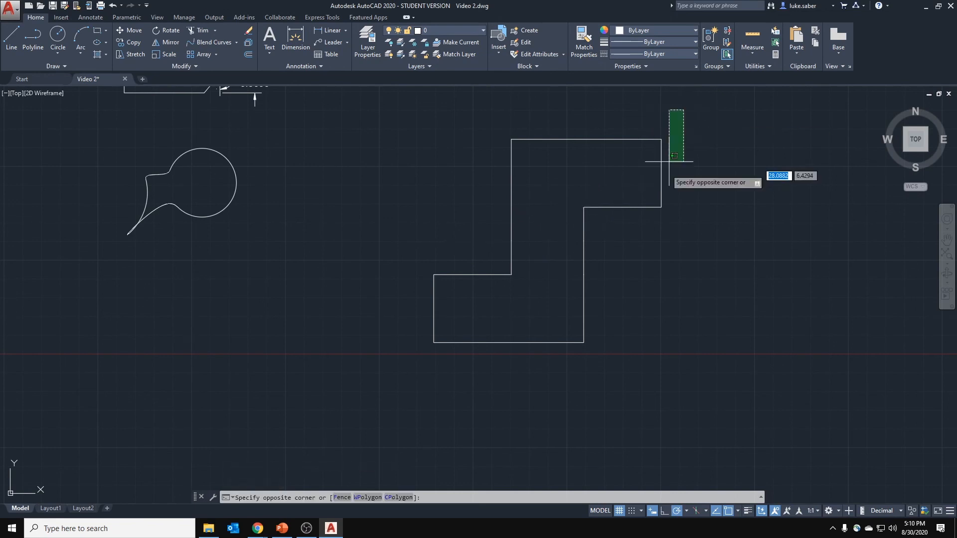
{"action": "left_click", "coordinate": [636, 232]}
{"action": "left_click", "coordinate": [136, 55]}
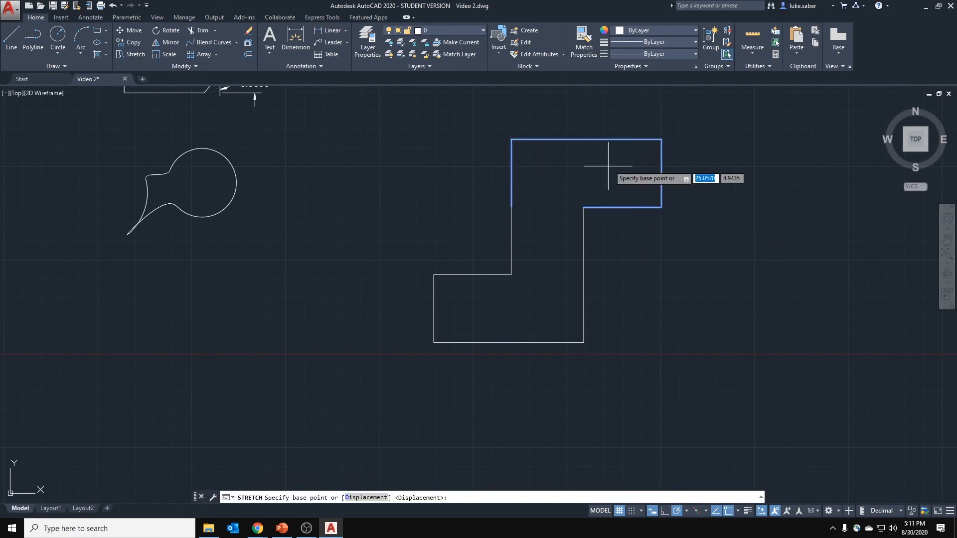
{"action": "left_click", "coordinate": [586, 139]}
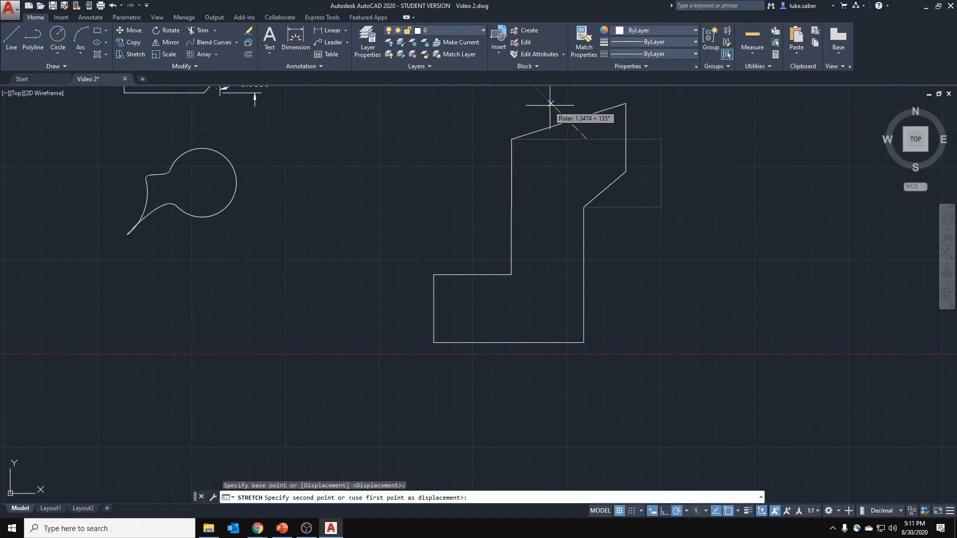
{"action": "middle_click_drag", "start_coordinate": [652, 97], "coordinate": [601, 164]}
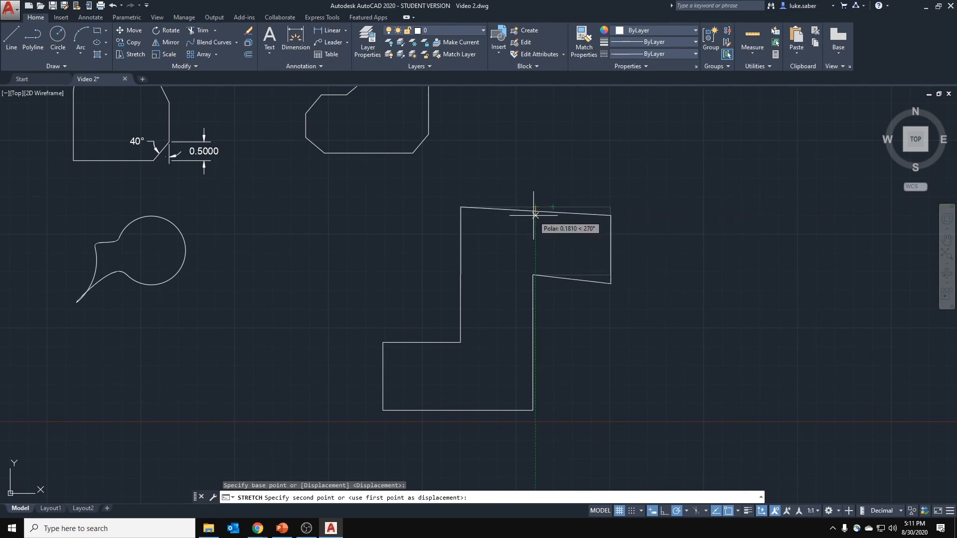
{"action": "key", "text": "Escape"}
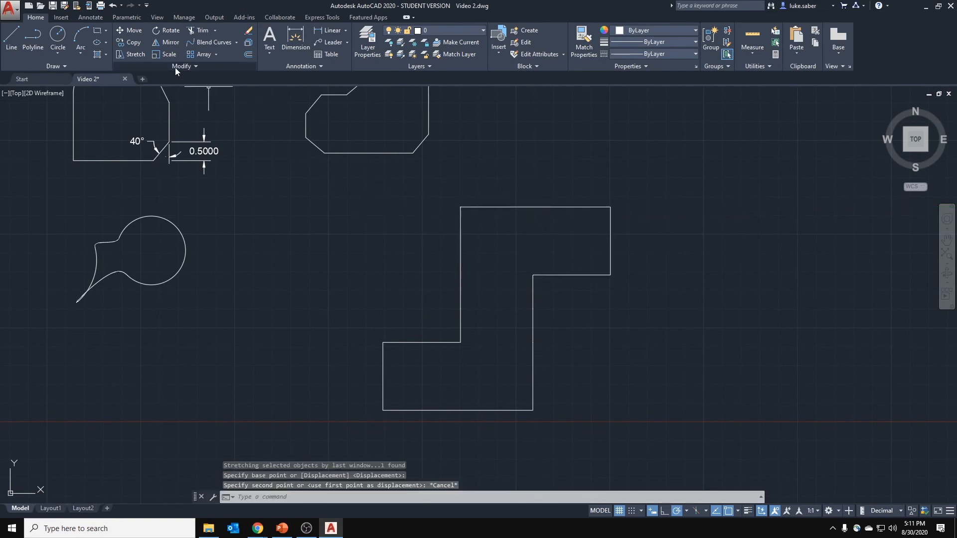
{"action": "left_click", "coordinate": [163, 54]}
{"action": "scroll", "coordinate": [284, 261], "scroll_direction": "down", "scroll_amount": 5}
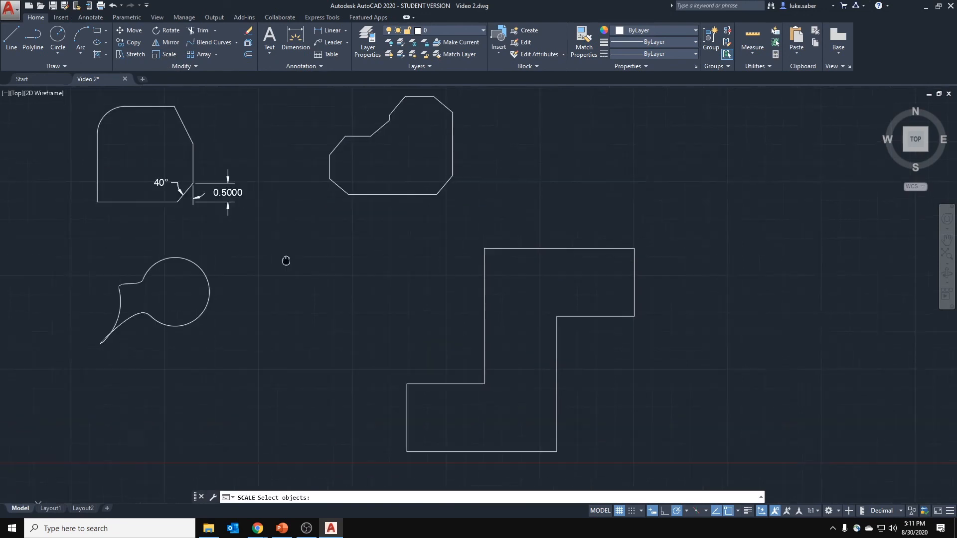
{"action": "scroll", "coordinate": [229, 240], "scroll_direction": "up", "scroll_amount": 5}
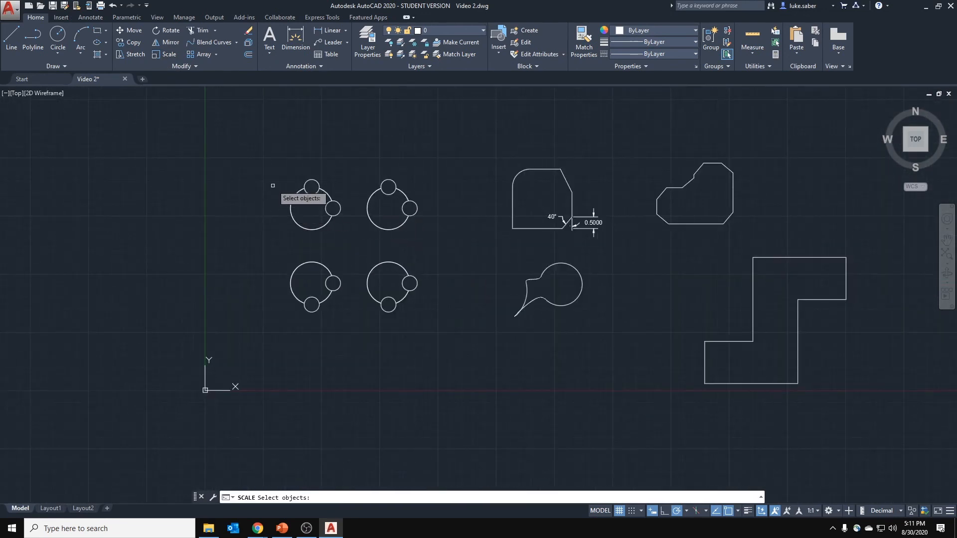
{"action": "key", "text": "Escape"}
{"action": "key", "text": "Escape"}
{"action": "left_click", "coordinate": [427, 216]}
{"action": "left_click", "coordinate": [333, 296]}
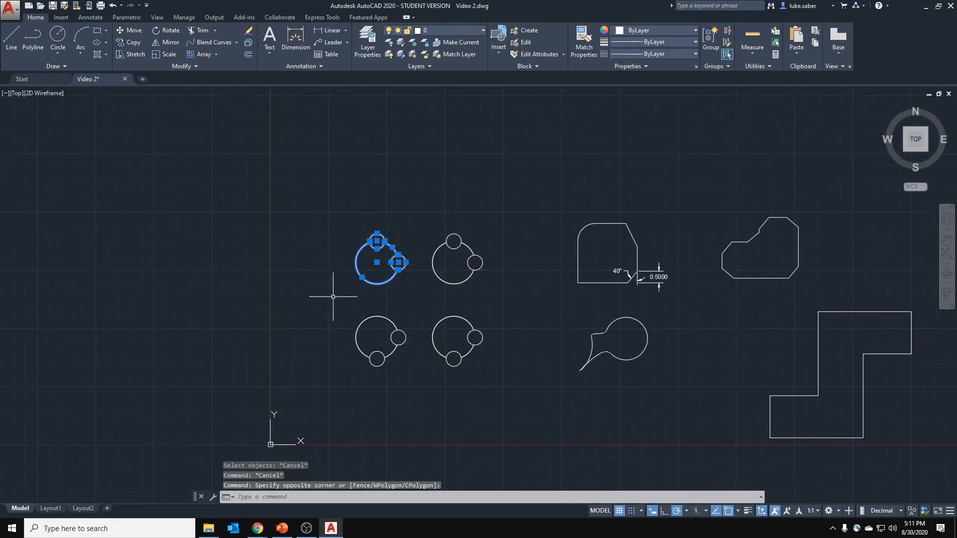
{"action": "left_click", "coordinate": [130, 42]}
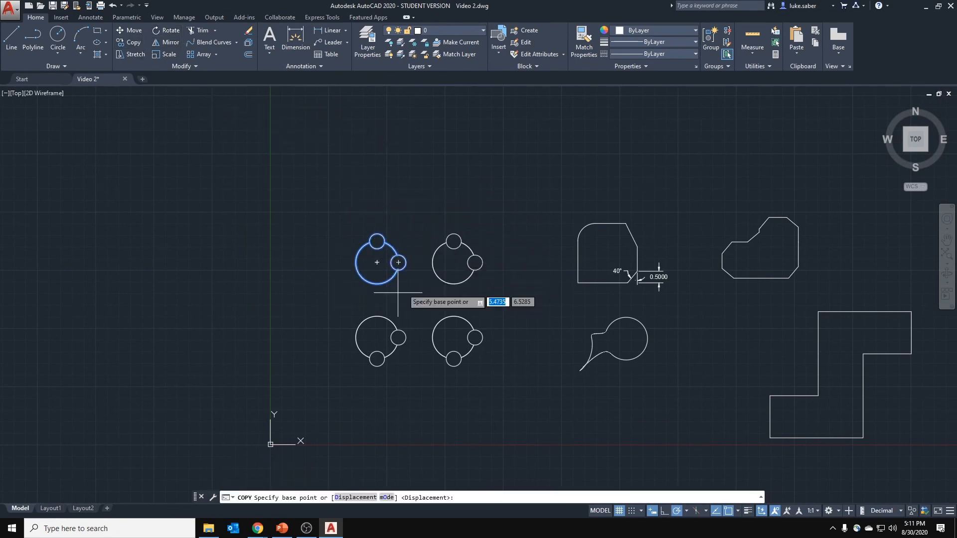
{"action": "key", "text": "Escape"}
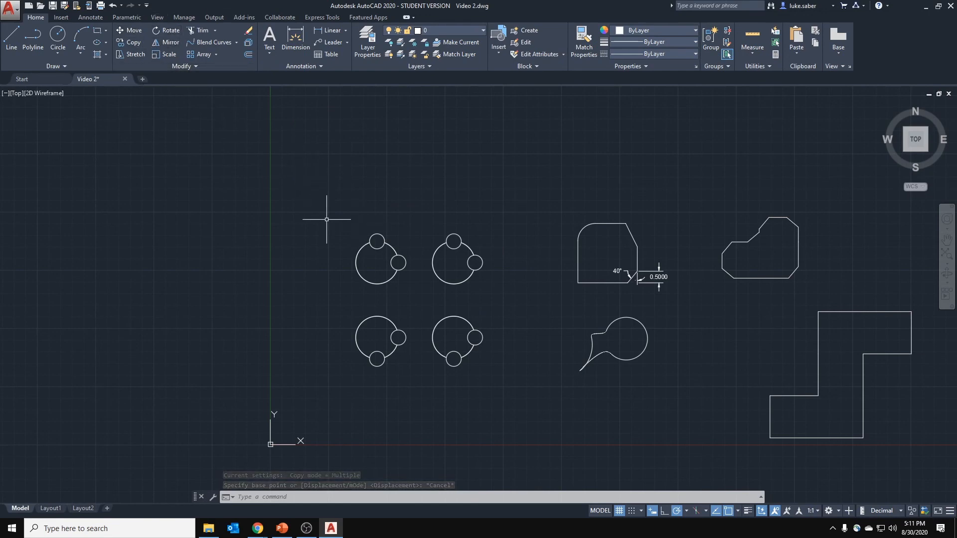
Step: Copy the upper-left large circle with its two small circles into the empty space about 9 units above the original
{"action": "left_click", "coordinate": [412, 224]}
{"action": "left_click", "coordinate": [340, 294]}
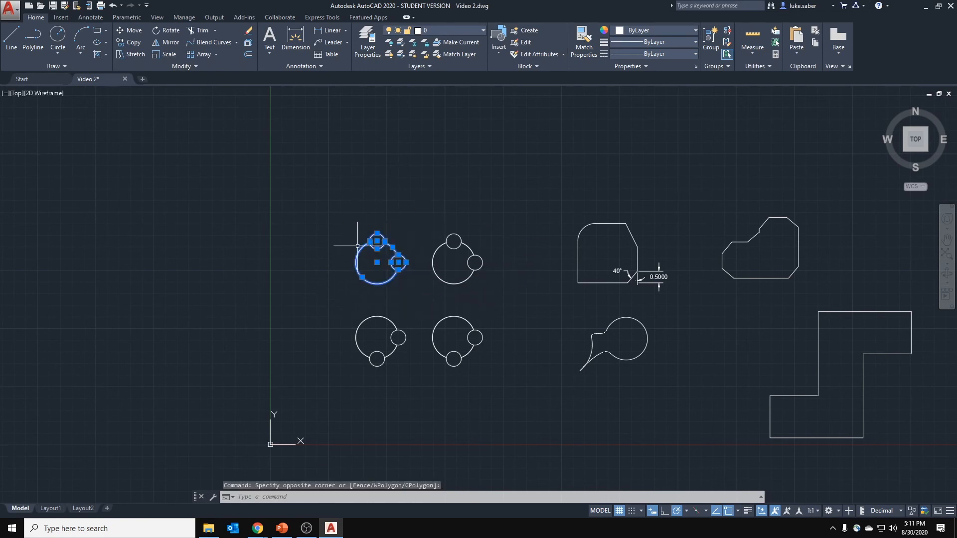
{"action": "right_click", "coordinate": [353, 219]}
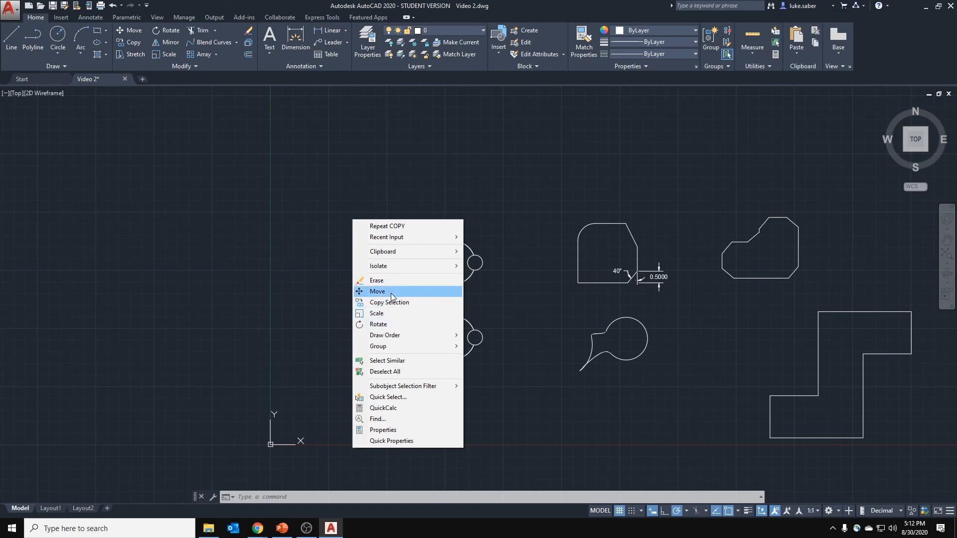
{"action": "left_click", "coordinate": [392, 303]}
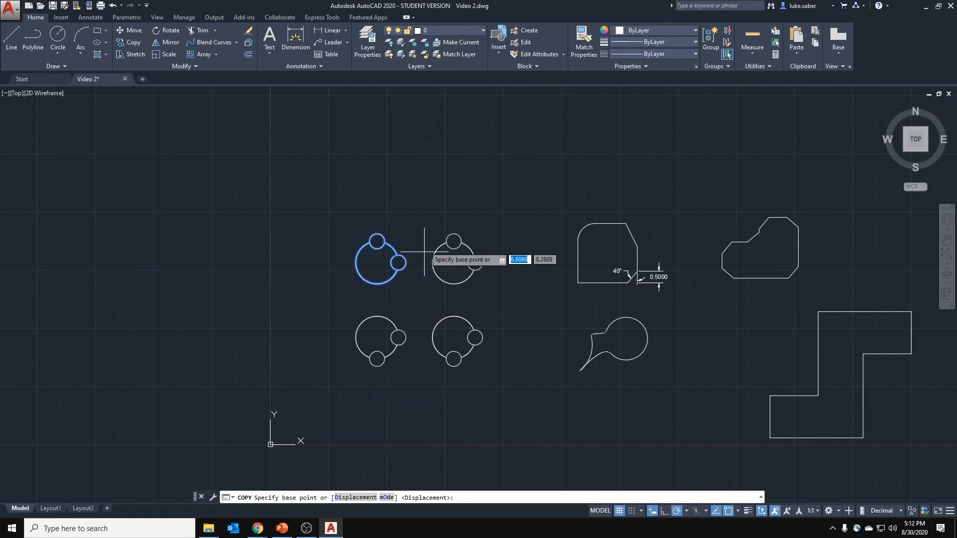
{"action": "left_click", "coordinate": [371, 260]}
{"action": "middle_click_drag", "start_coordinate": [442, 180], "coordinate": [411, 286]}
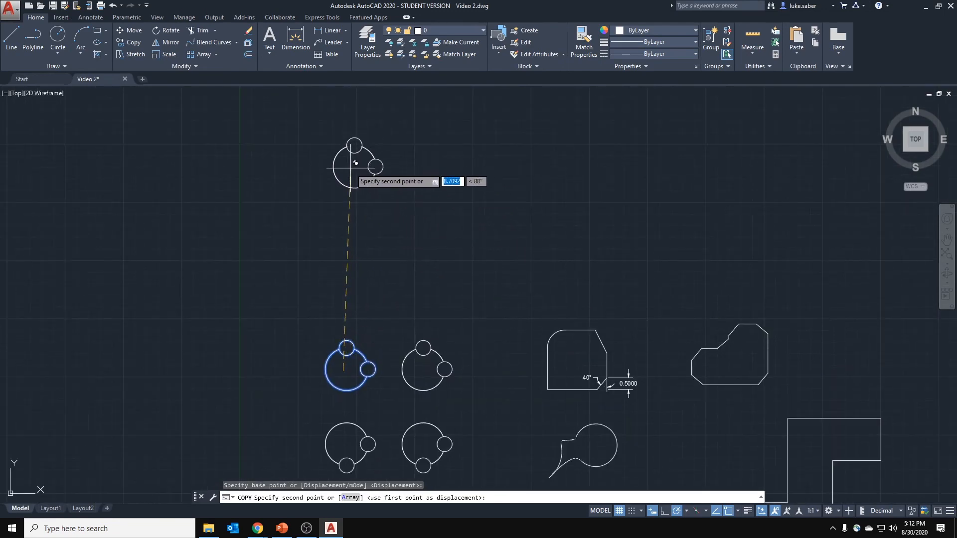
{"action": "left_click", "coordinate": [347, 163]}
{"action": "key", "text": "Escape"}
{"action": "scroll", "coordinate": [347, 163], "scroll_direction": "up", "scroll_amount": 5}
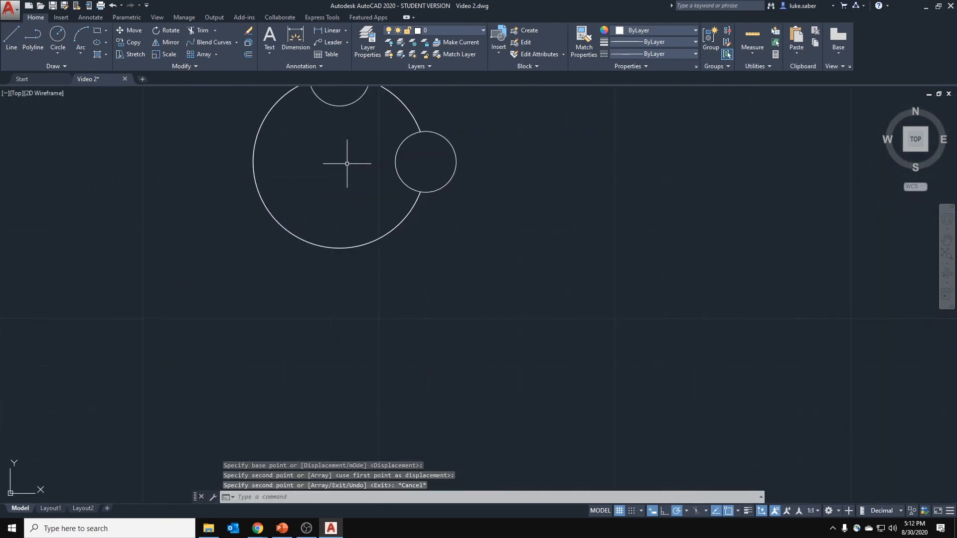
{"action": "middle_click_drag", "start_coordinate": [348, 160], "coordinate": [438, 263]}
{"action": "scroll", "coordinate": [438, 262], "scroll_direction": "down", "scroll_amount": 2}
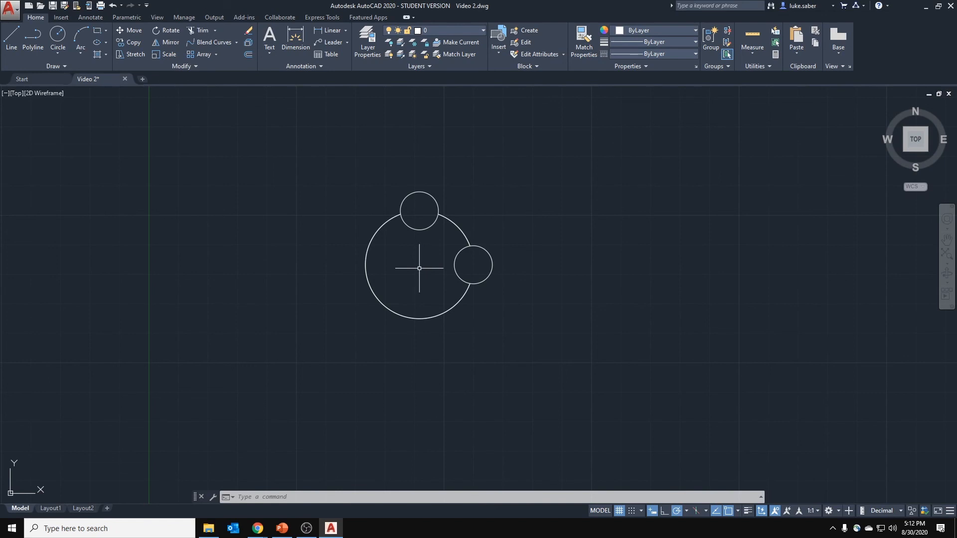
{"action": "left_click", "coordinate": [515, 170]}
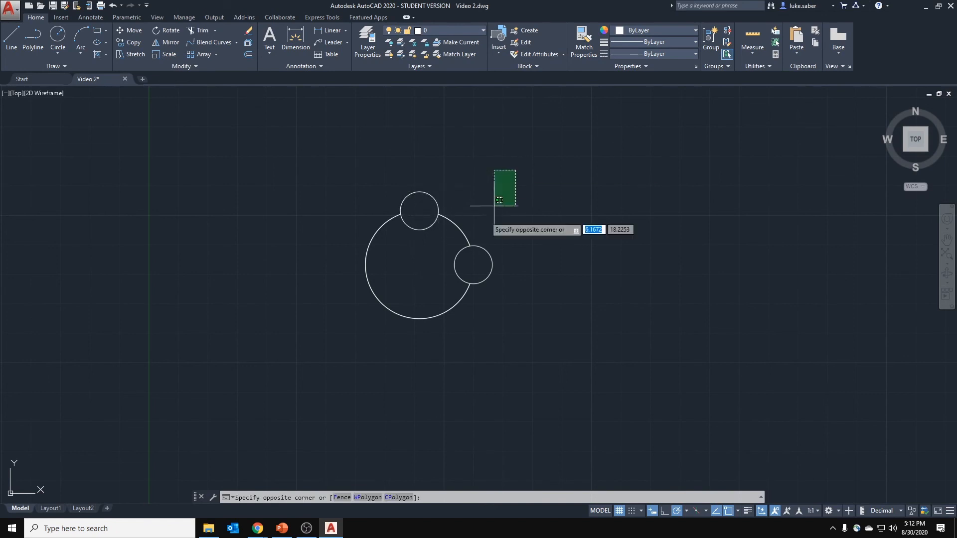
{"action": "left_click", "coordinate": [333, 341]}
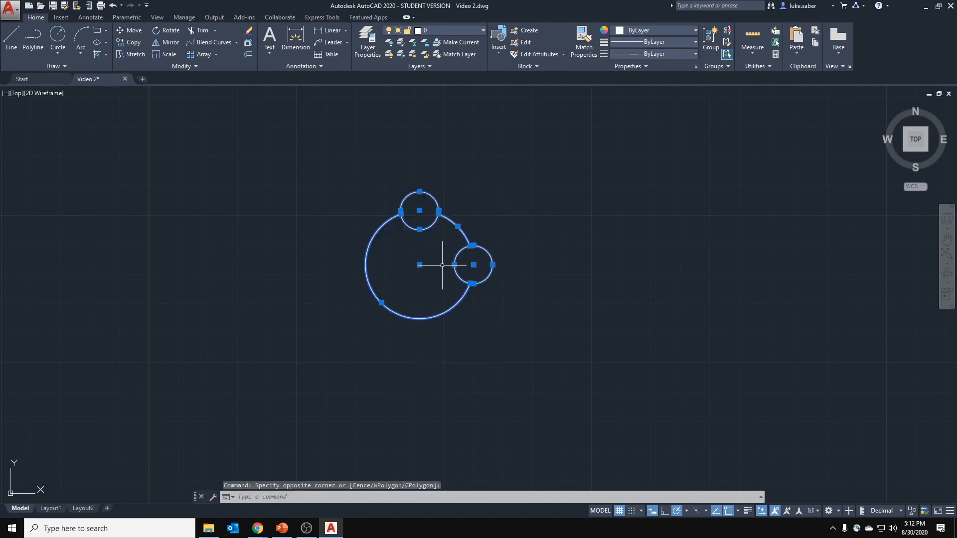
{"action": "right_click", "coordinate": [555, 220]}
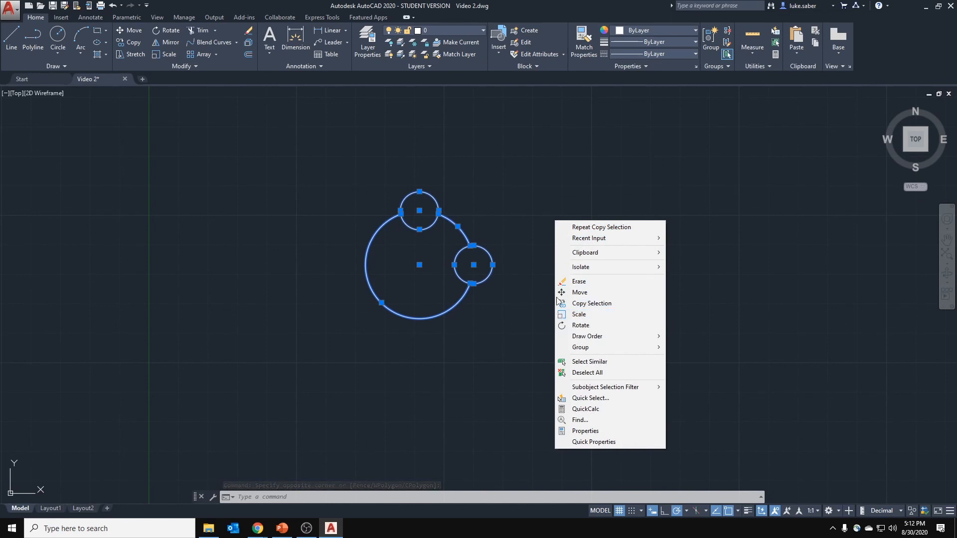
{"action": "left_click", "coordinate": [568, 313]}
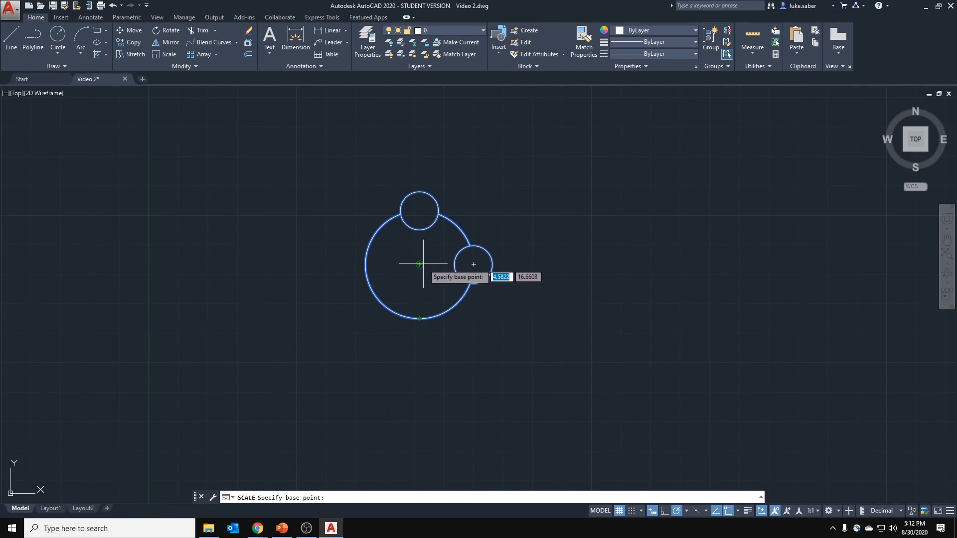
{"action": "left_click", "coordinate": [366, 264]}
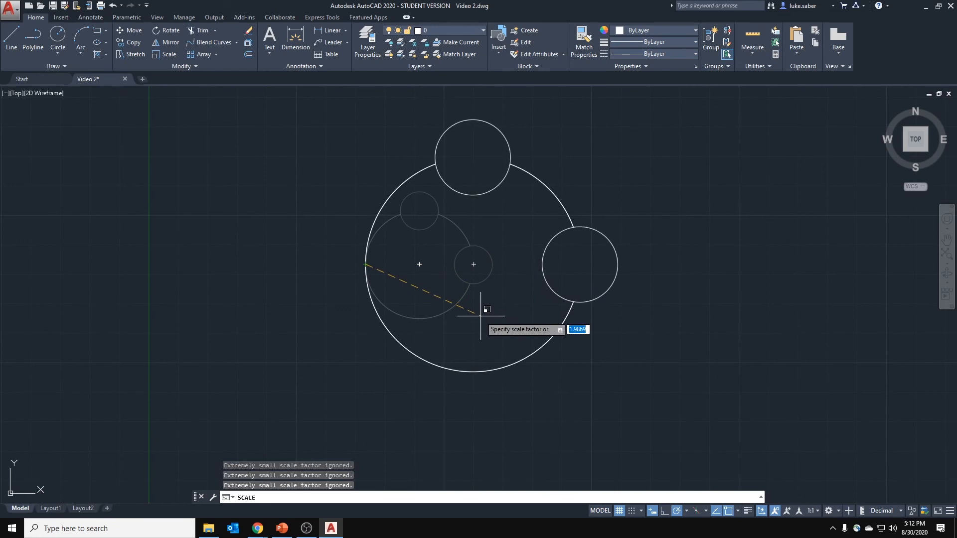
{"action": "key", "text": "Escape"}
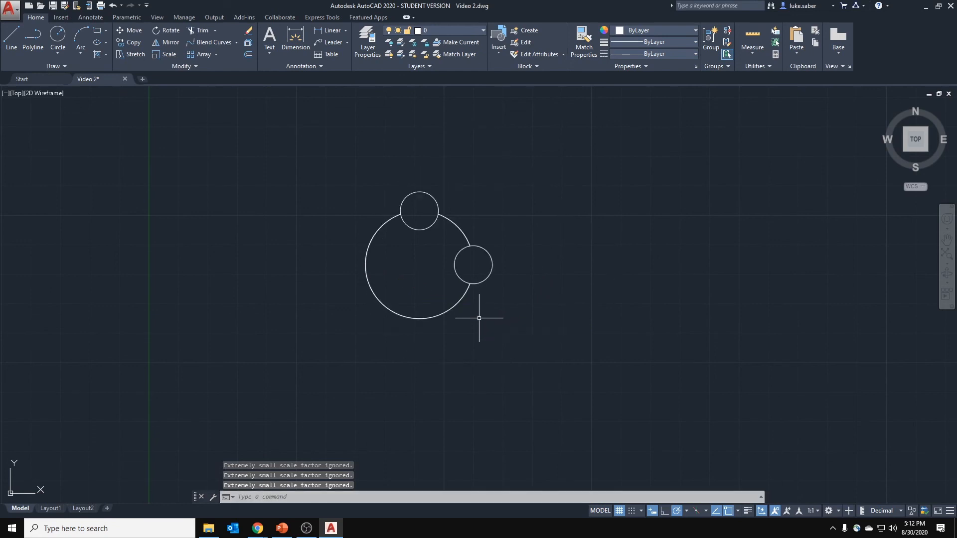
{"action": "left_click", "coordinate": [506, 188]}
{"action": "left_click", "coordinate": [316, 347]}
{"action": "right_click", "coordinate": [312, 333]}
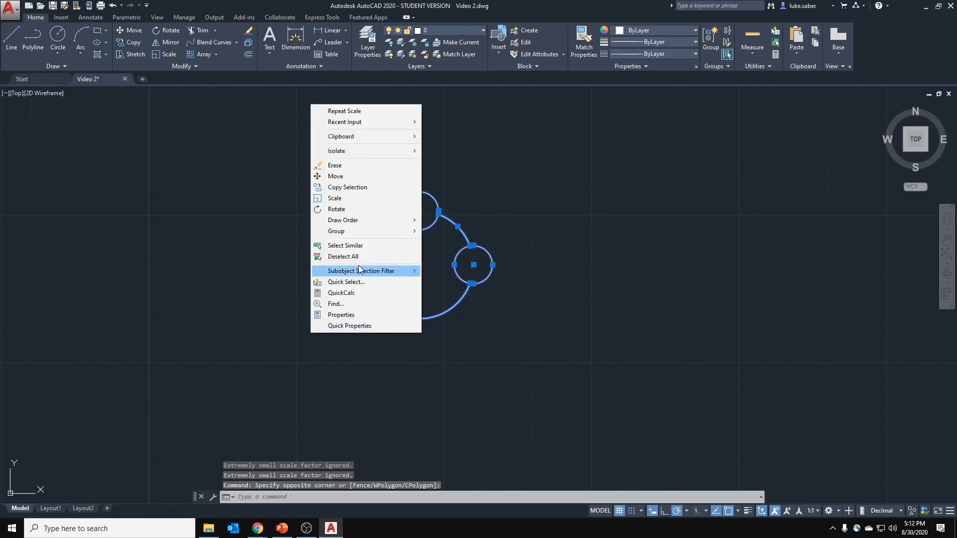
{"action": "left_click", "coordinate": [348, 200]}
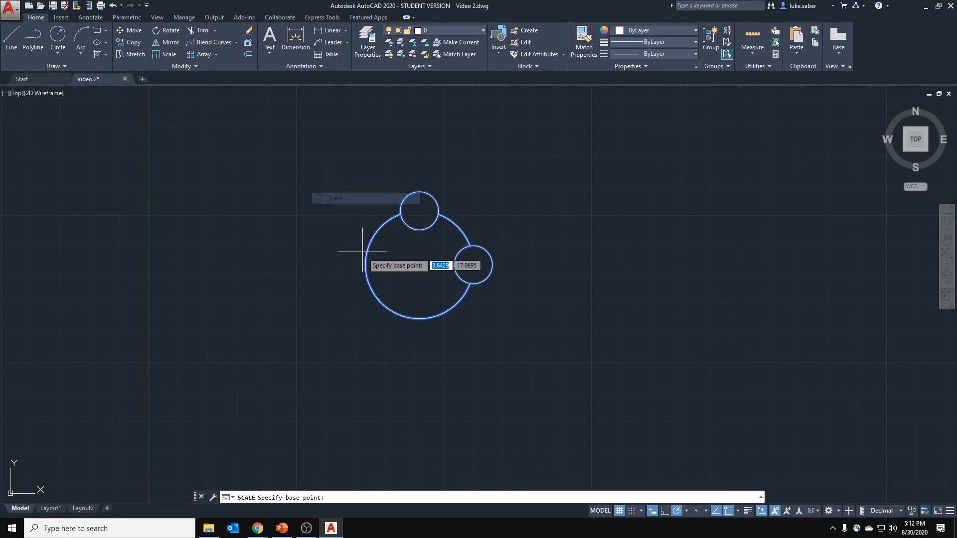
{"action": "left_click", "coordinate": [365, 264]}
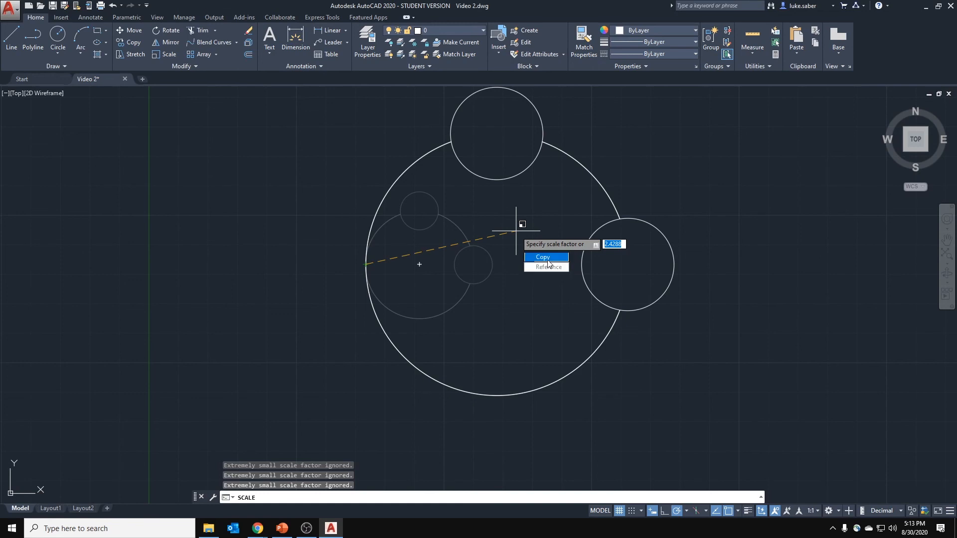
{"action": "key", "text": "Escape"}
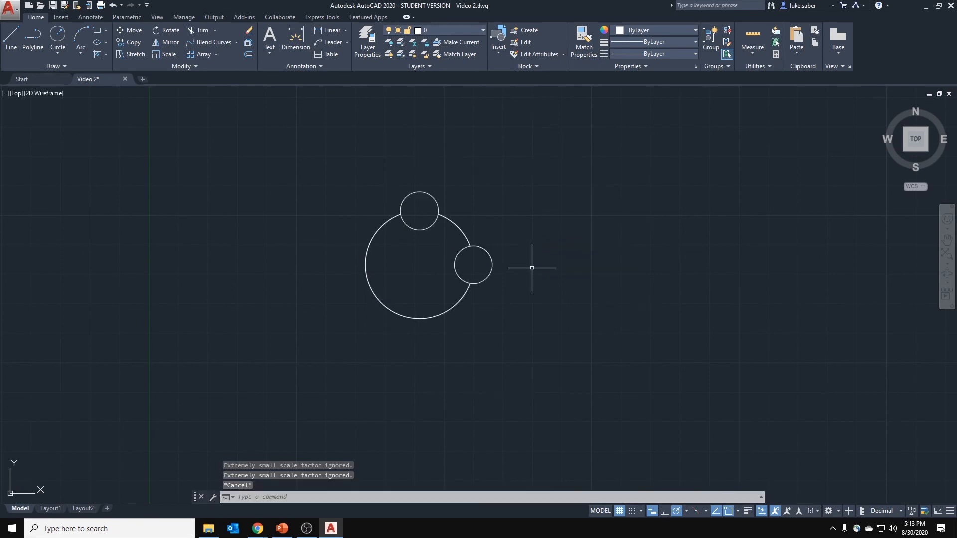
{"action": "left_click", "coordinate": [526, 184]}
{"action": "left_click", "coordinate": [330, 334]}
{"action": "right_click", "coordinate": [324, 331]}
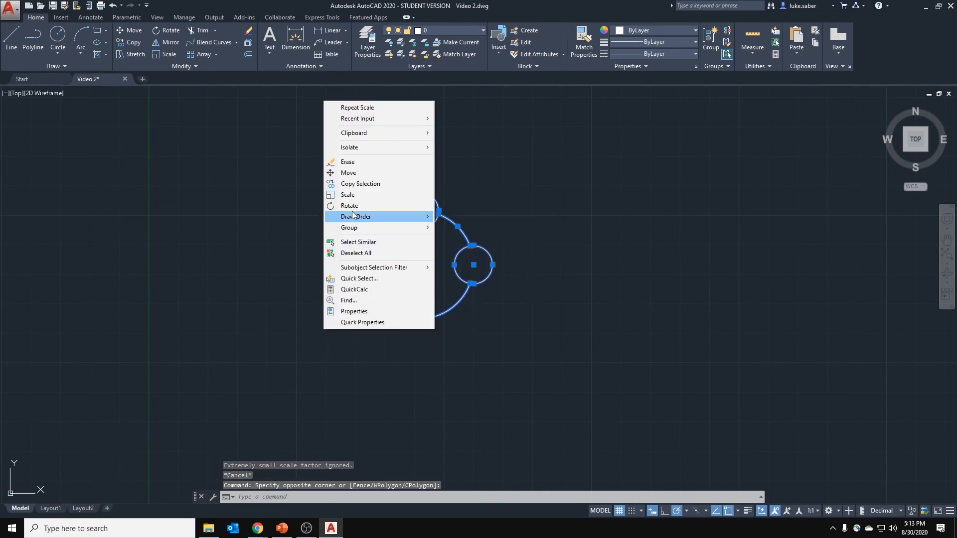
{"action": "left_click", "coordinate": [359, 183]}
{"action": "left_click", "coordinate": [364, 264]}
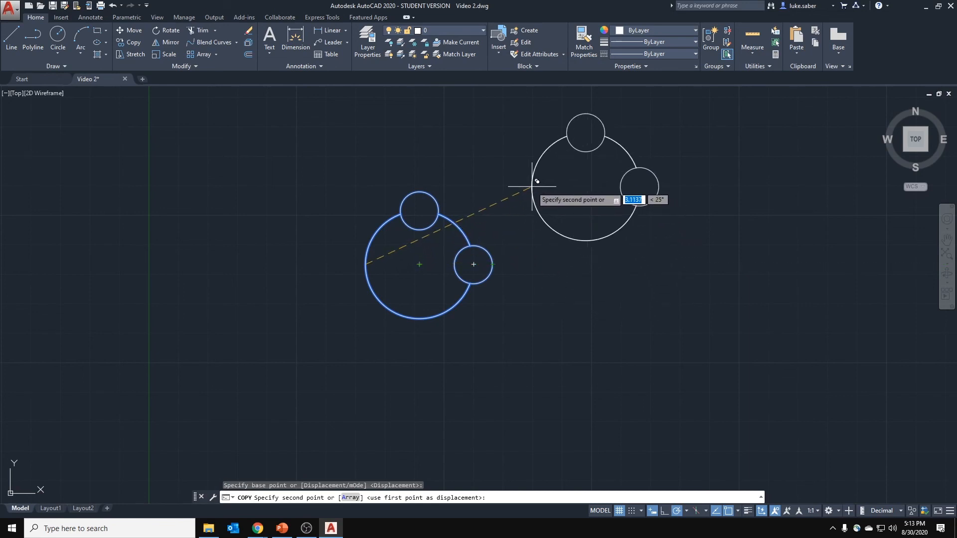
{"action": "left_click", "coordinate": [686, 512]}
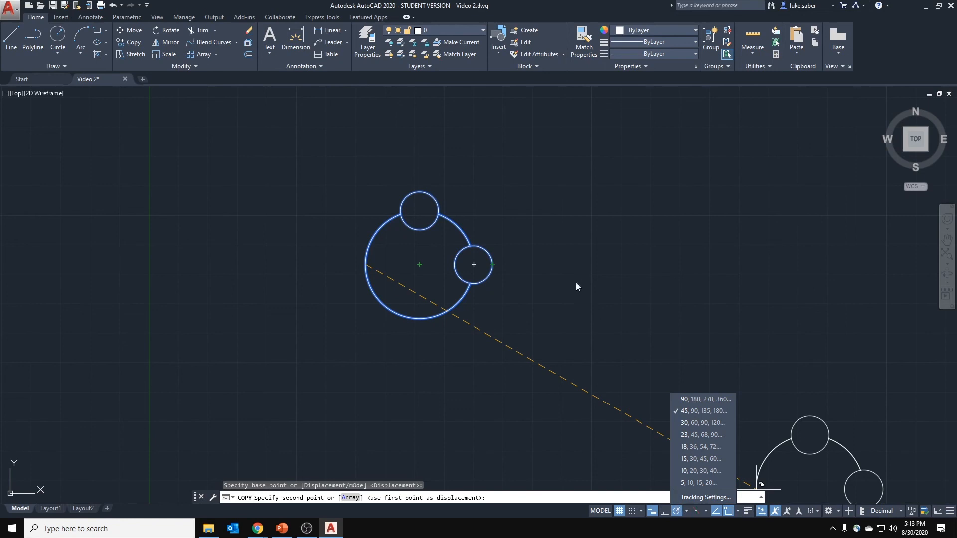
{"action": "key", "text": "Escape"}
Step: Scale the copied circle group by a factor of 2 about the large circle's left quadrant point, and save the drawing
{"action": "left_click", "coordinate": [514, 171]}
{"action": "left_click", "coordinate": [324, 352]}
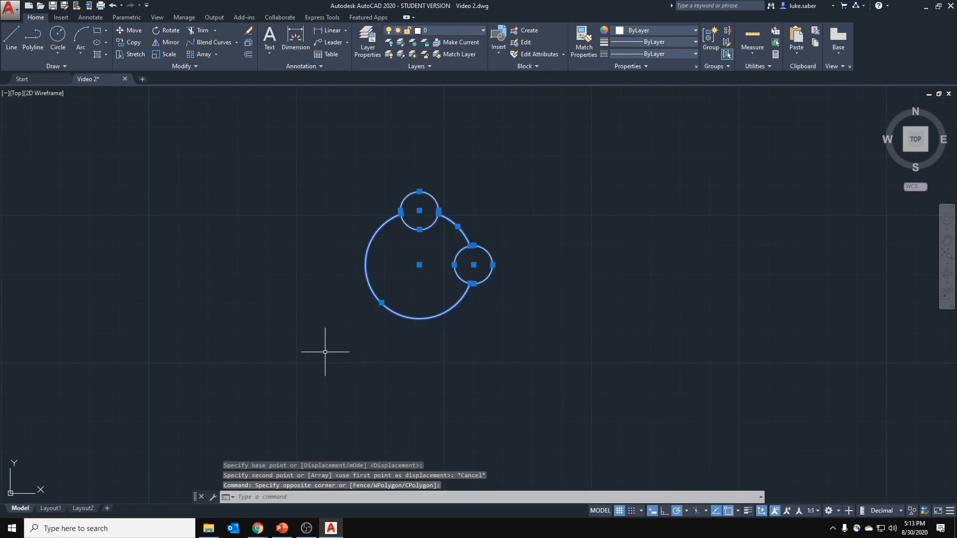
{"action": "right_click", "coordinate": [337, 299]}
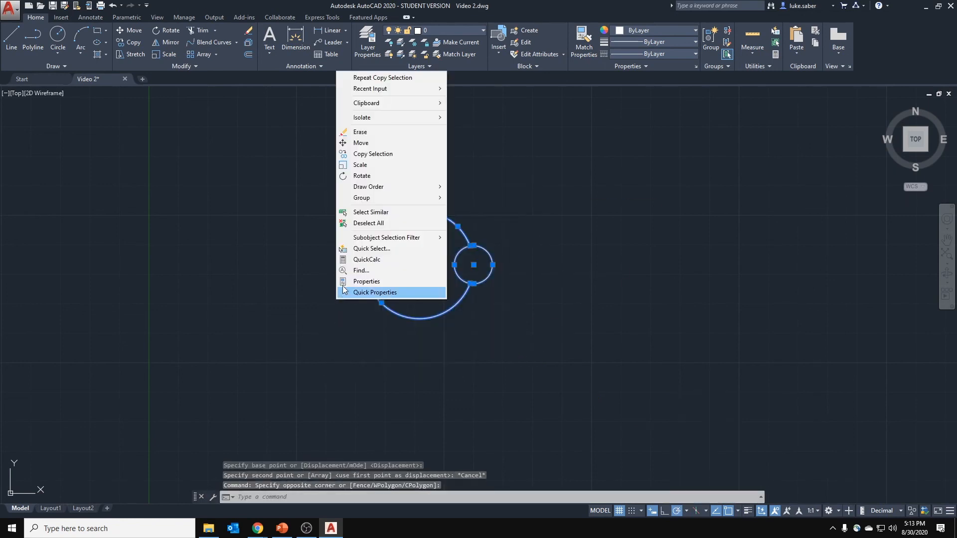
{"action": "left_click", "coordinate": [372, 167]}
{"action": "left_click", "coordinate": [366, 264]}
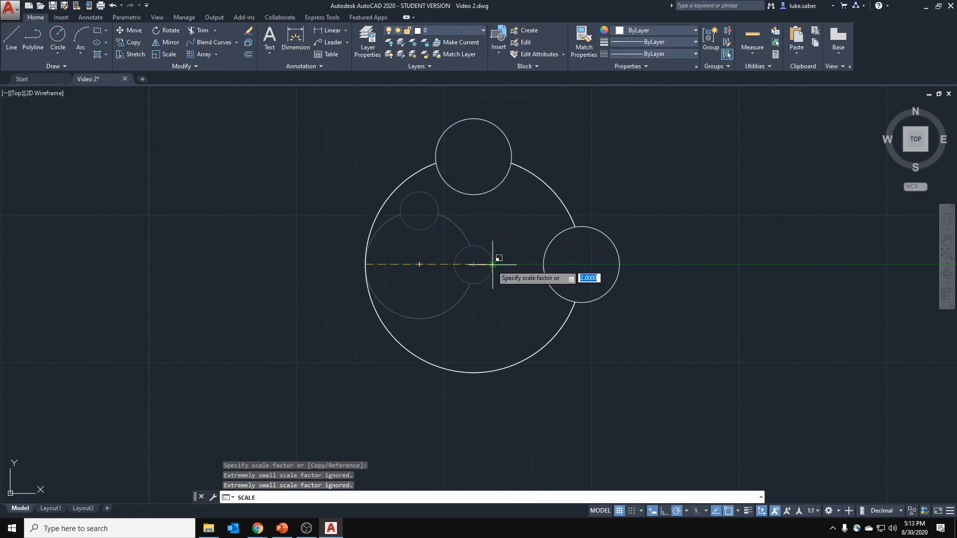
{"action": "left_click", "coordinate": [493, 264]}
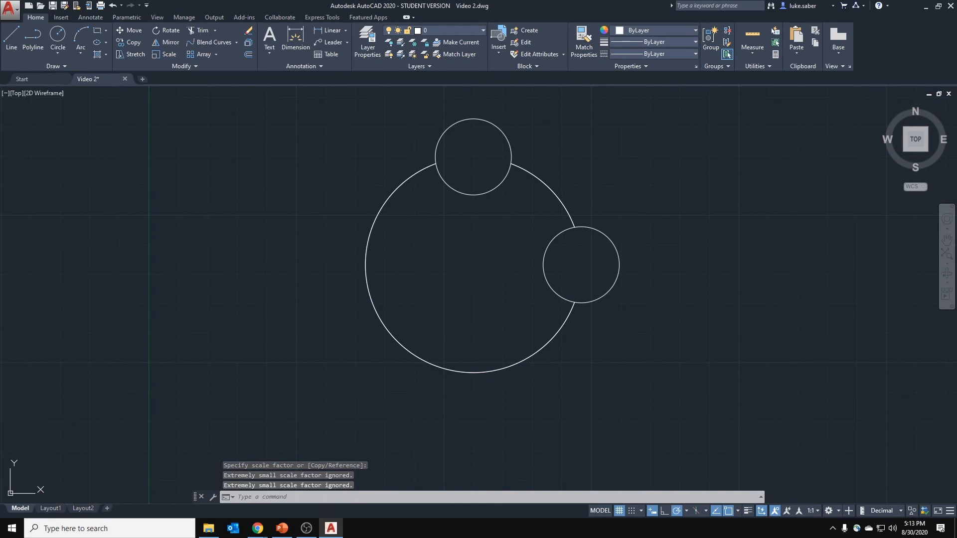
{"action": "key", "text": "ctrl+s"}
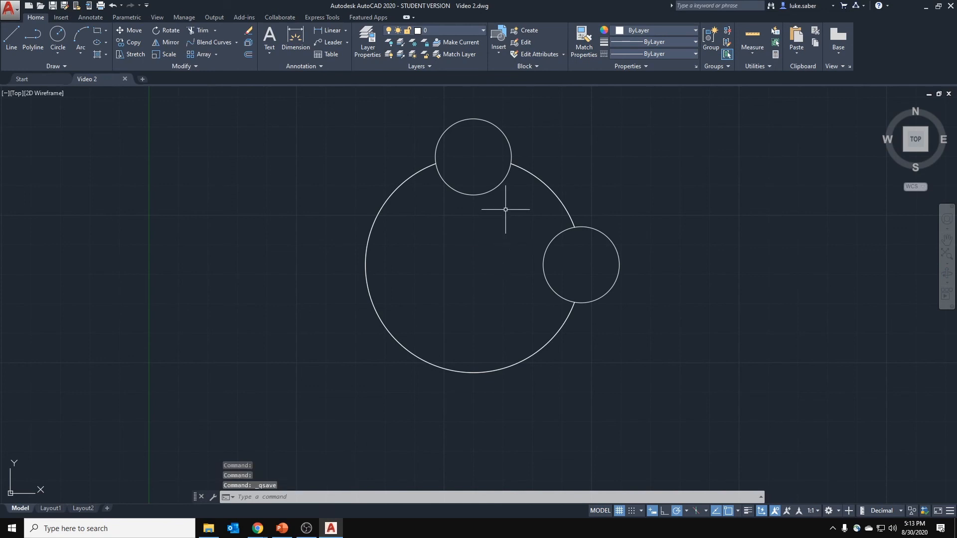